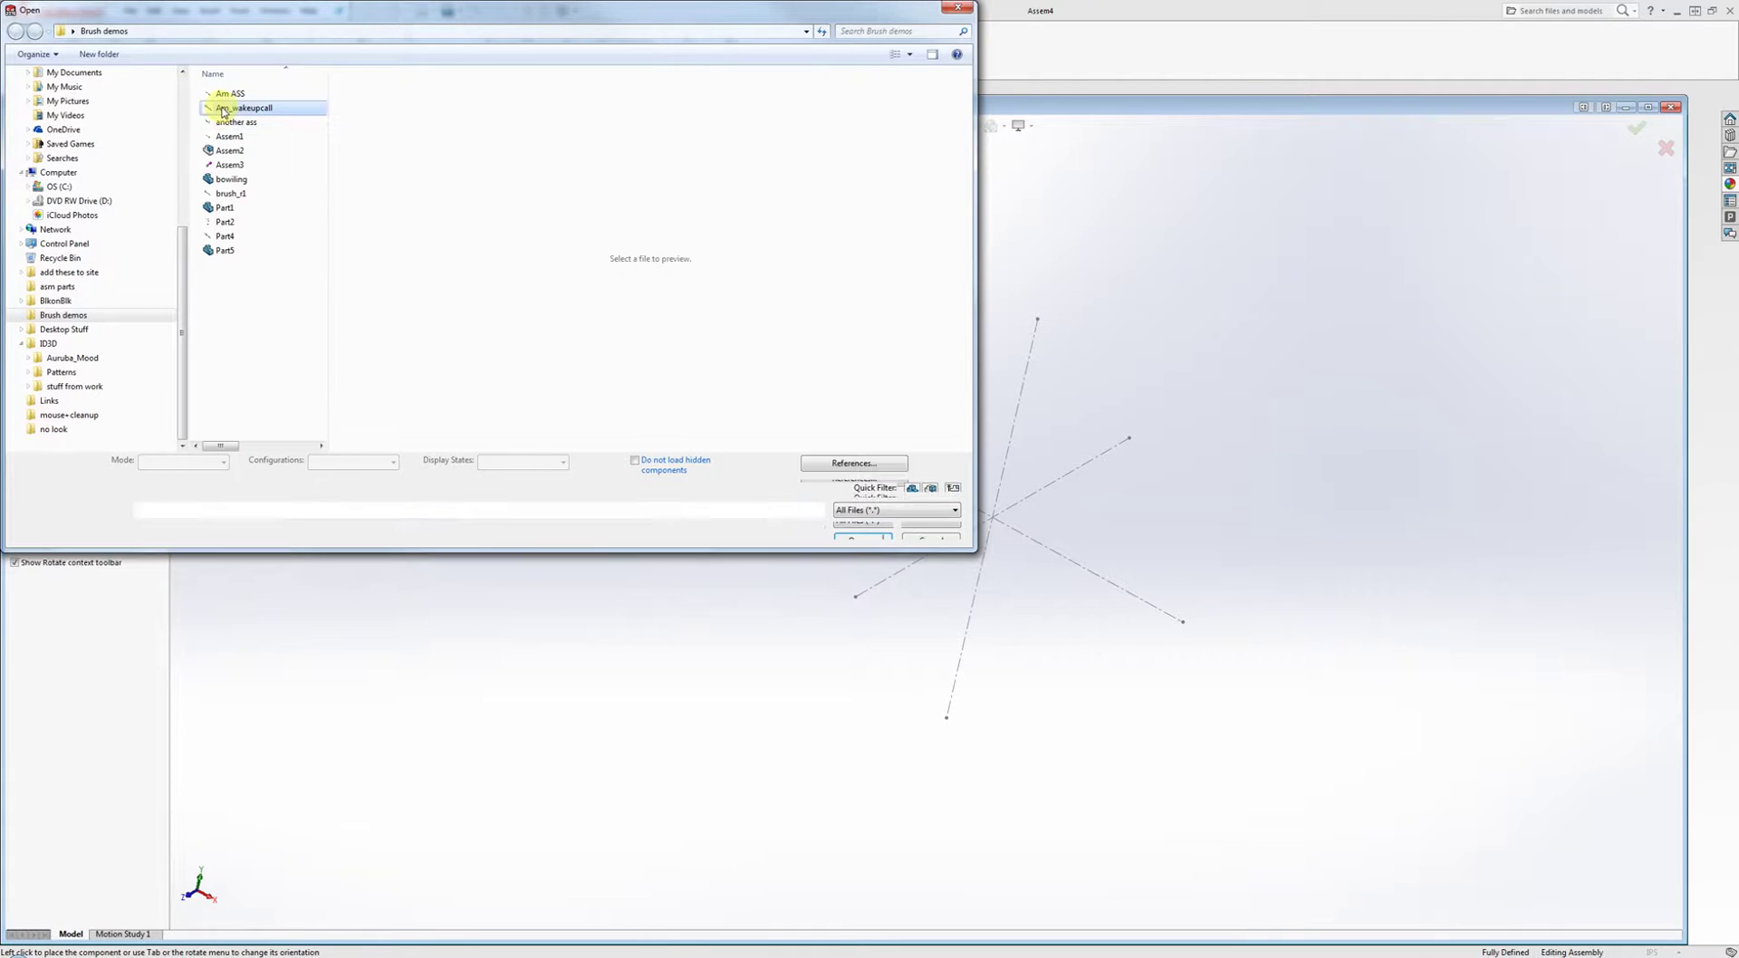
# Insert the Am_wakeupcall part into the new assembly at the origin.
pyautogui.click(856, 541)
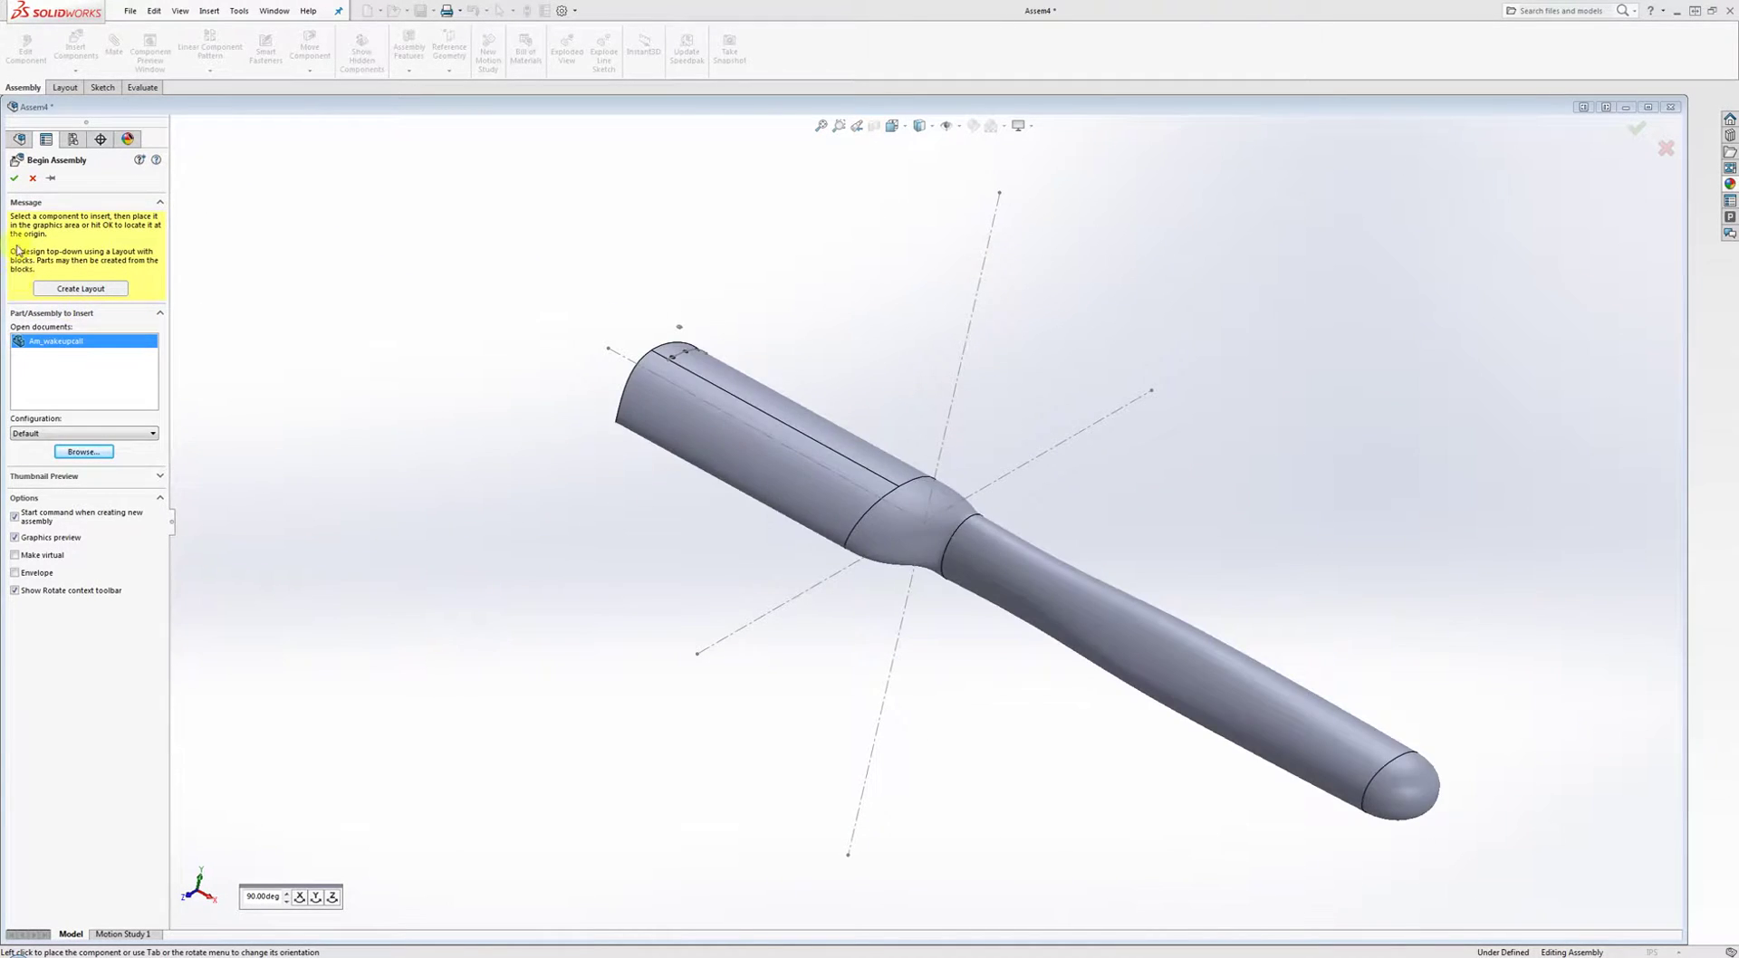
pyautogui.click(15, 180)
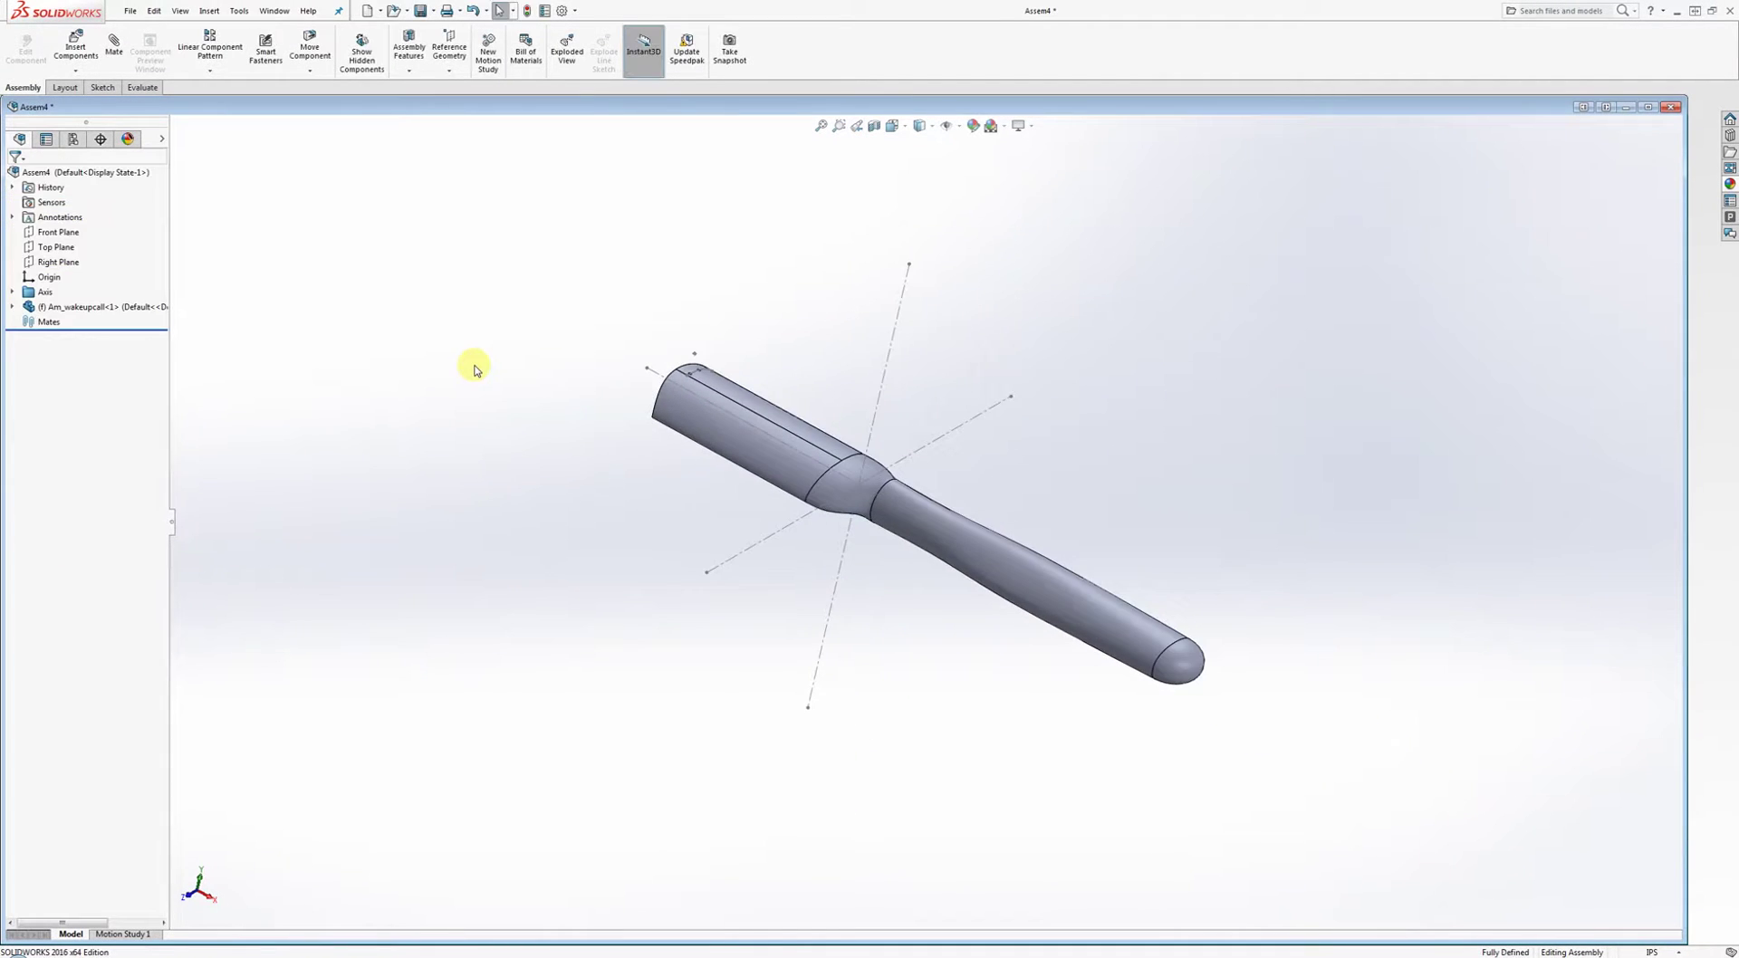
pyautogui.moveTo(475, 370); pyautogui.dragTo(644, 640, button='middle')
pyautogui.scroll(-3, 803, 552)
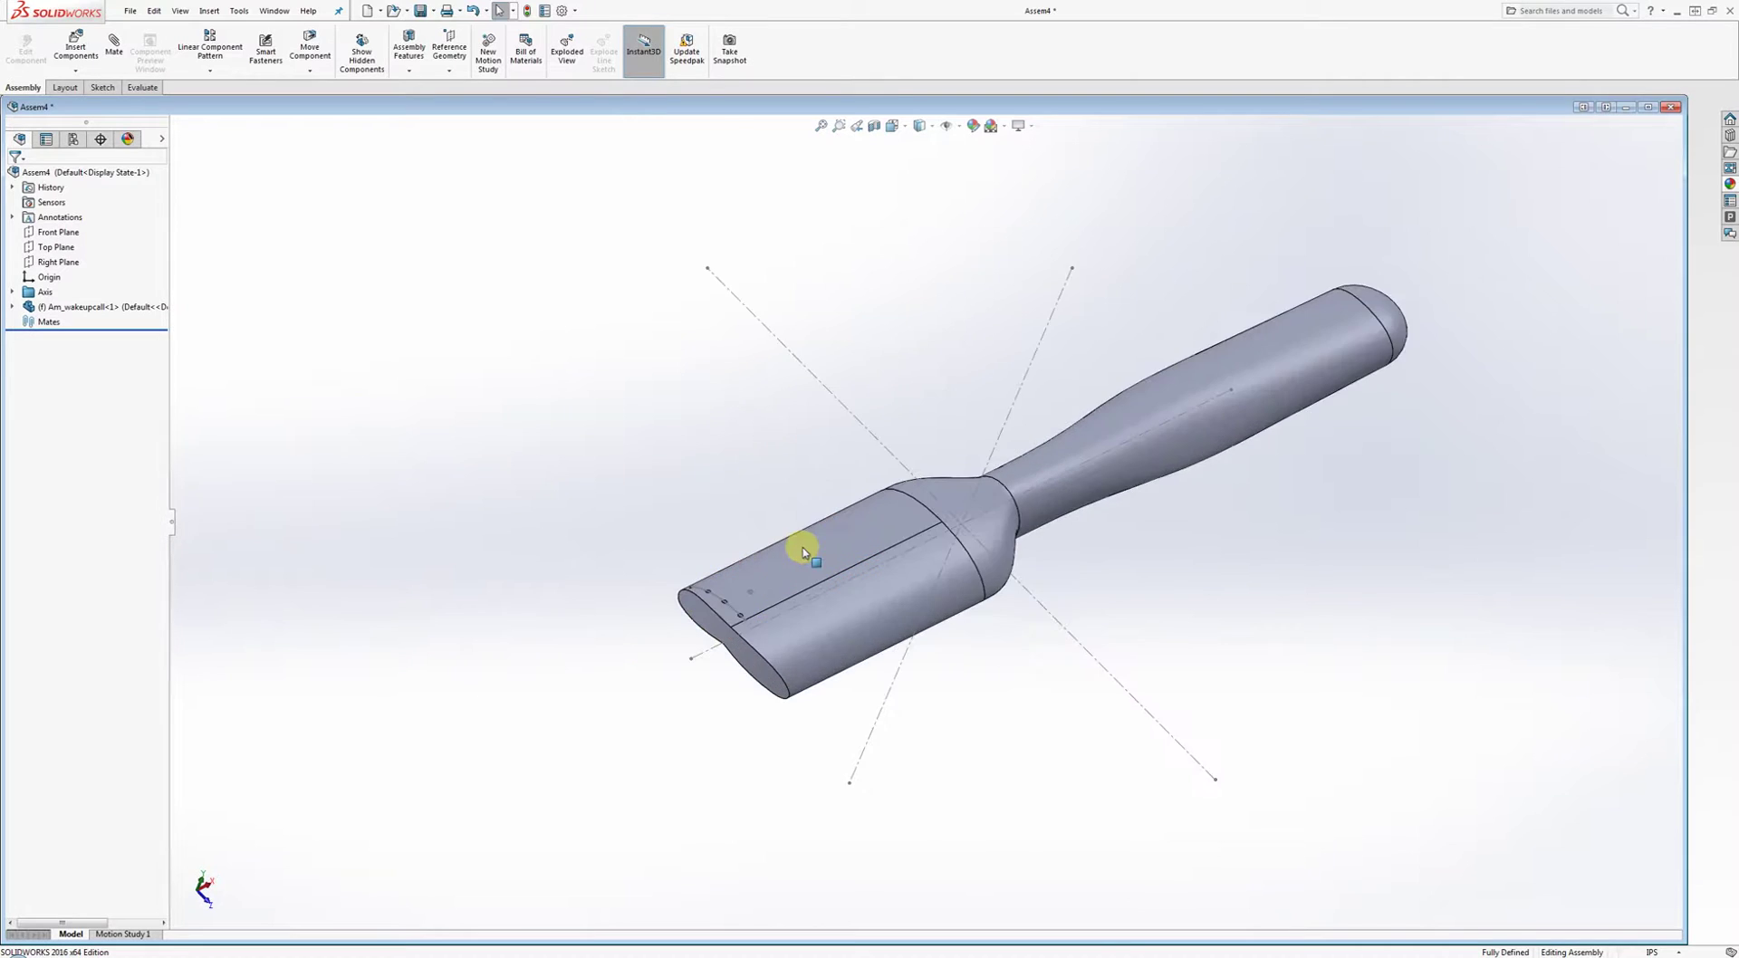
pyautogui.scroll(-5, 802, 553)
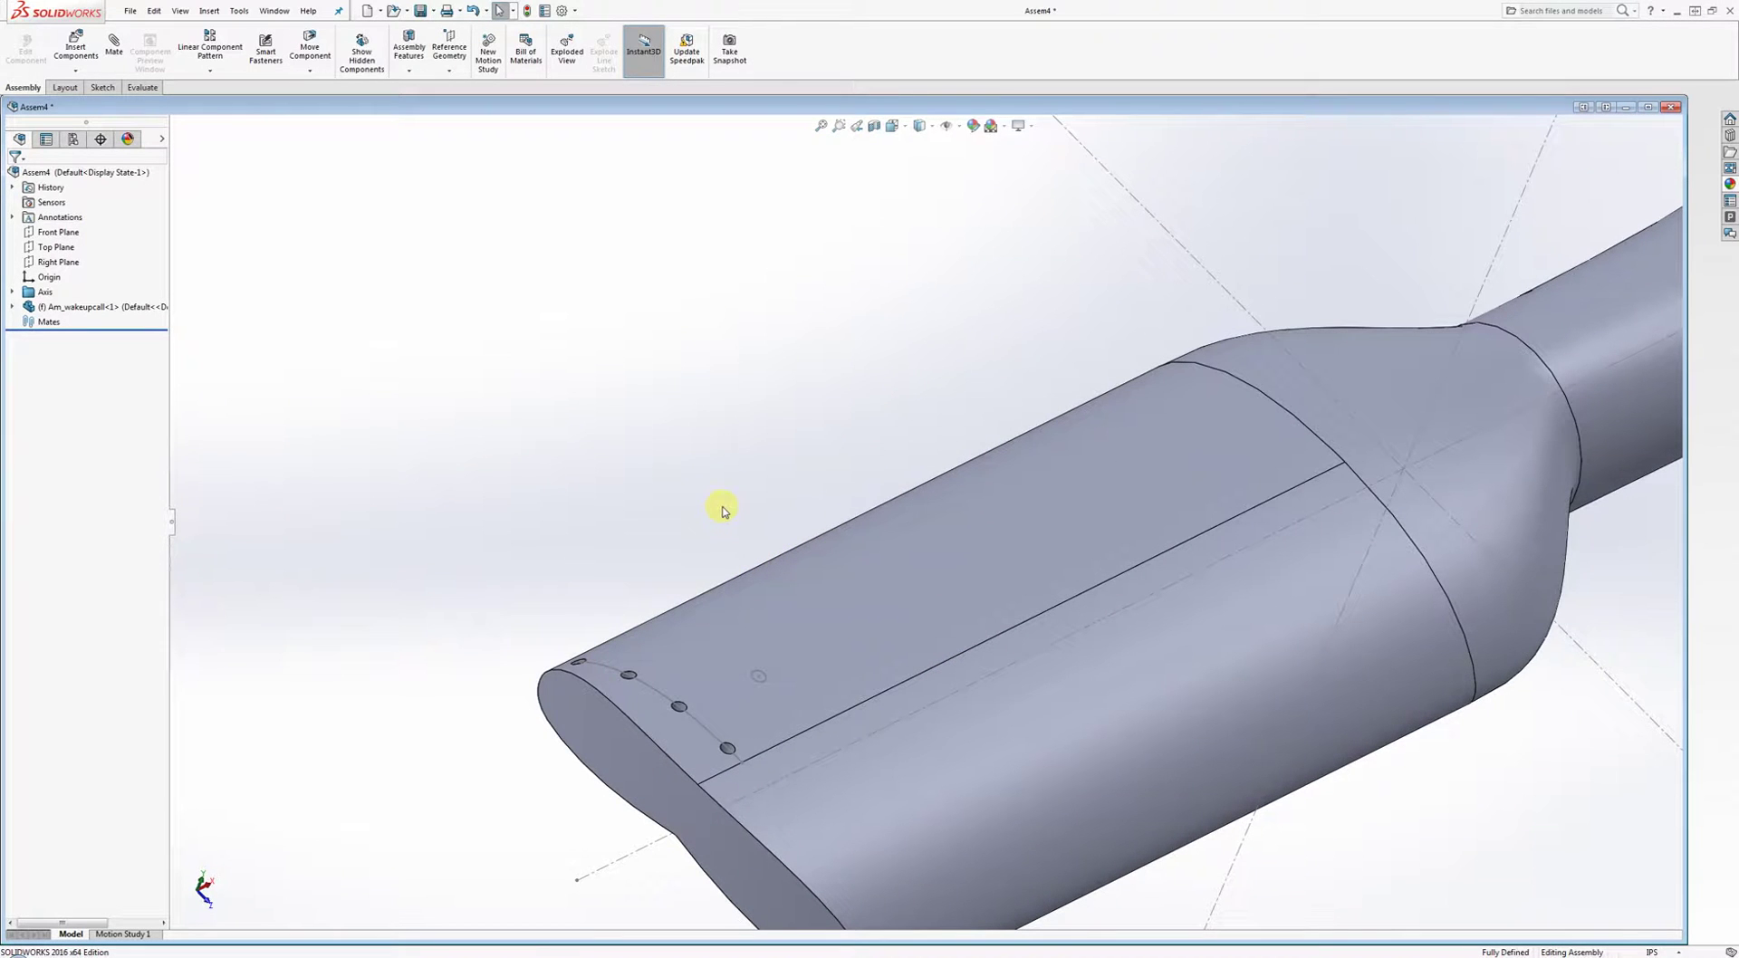
pyautogui.scroll(2, 718, 510)
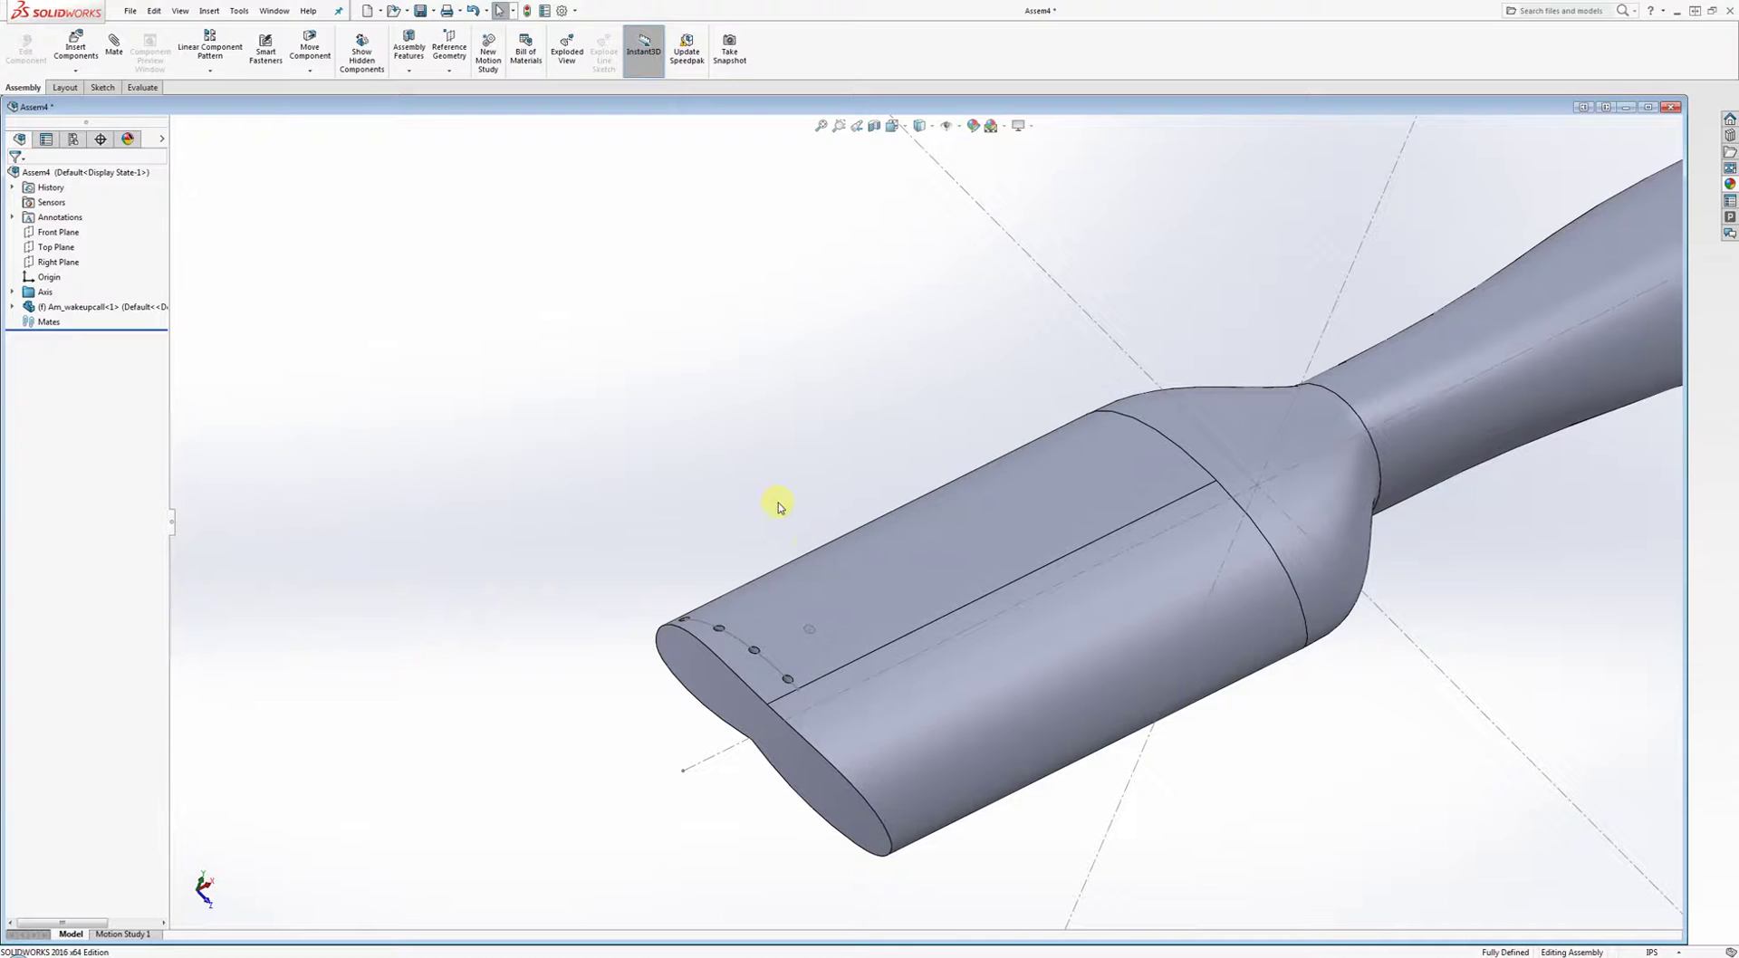
pyautogui.press('f')
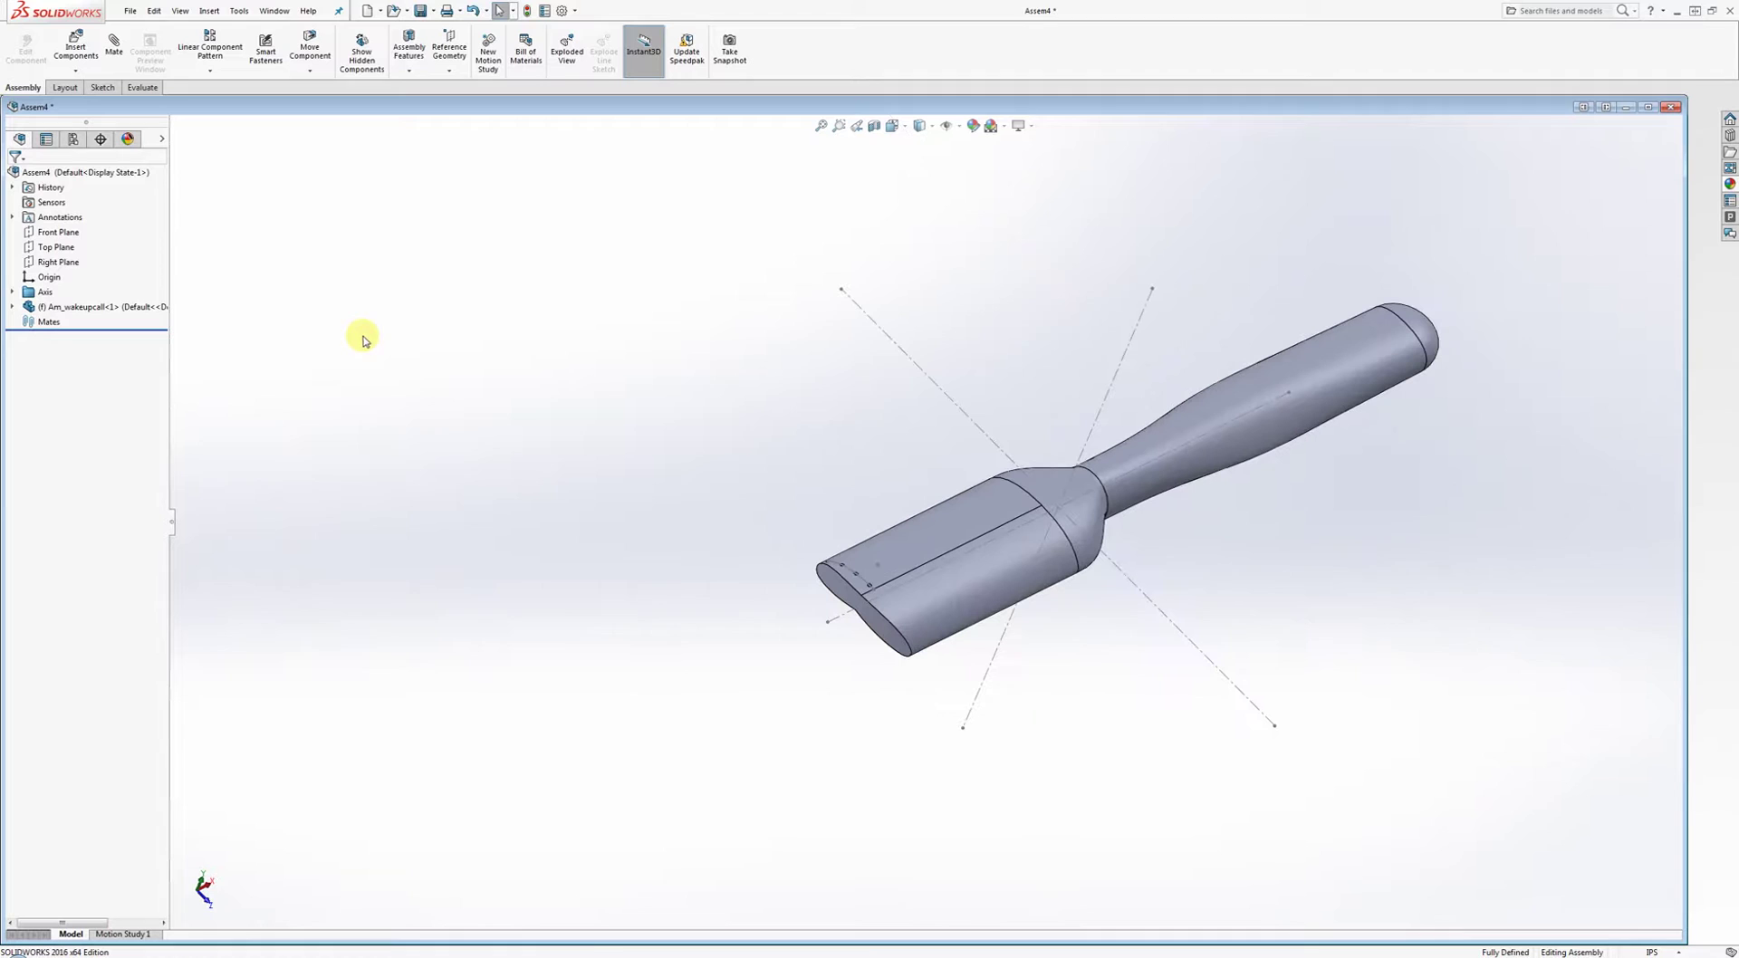
# Add a new empty part to the assembly and leave its plane placement without choosing a face.
pyautogui.click(56, 247)
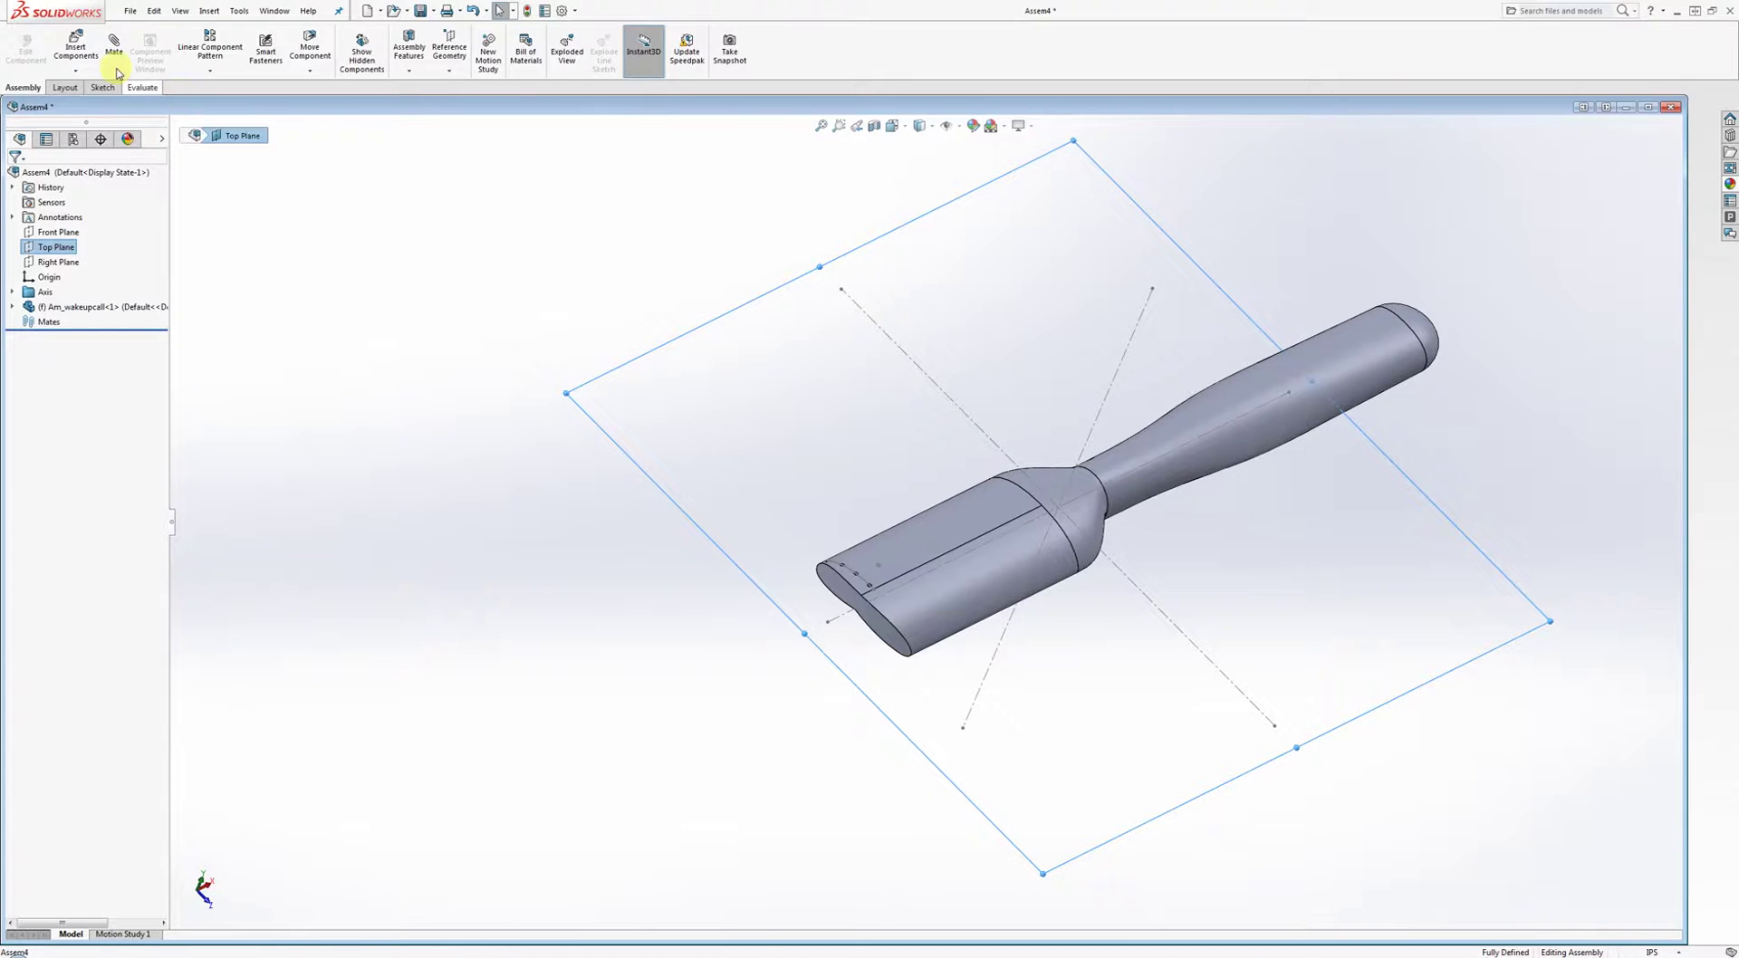
pyautogui.click(75, 70)
pyautogui.click(90, 104)
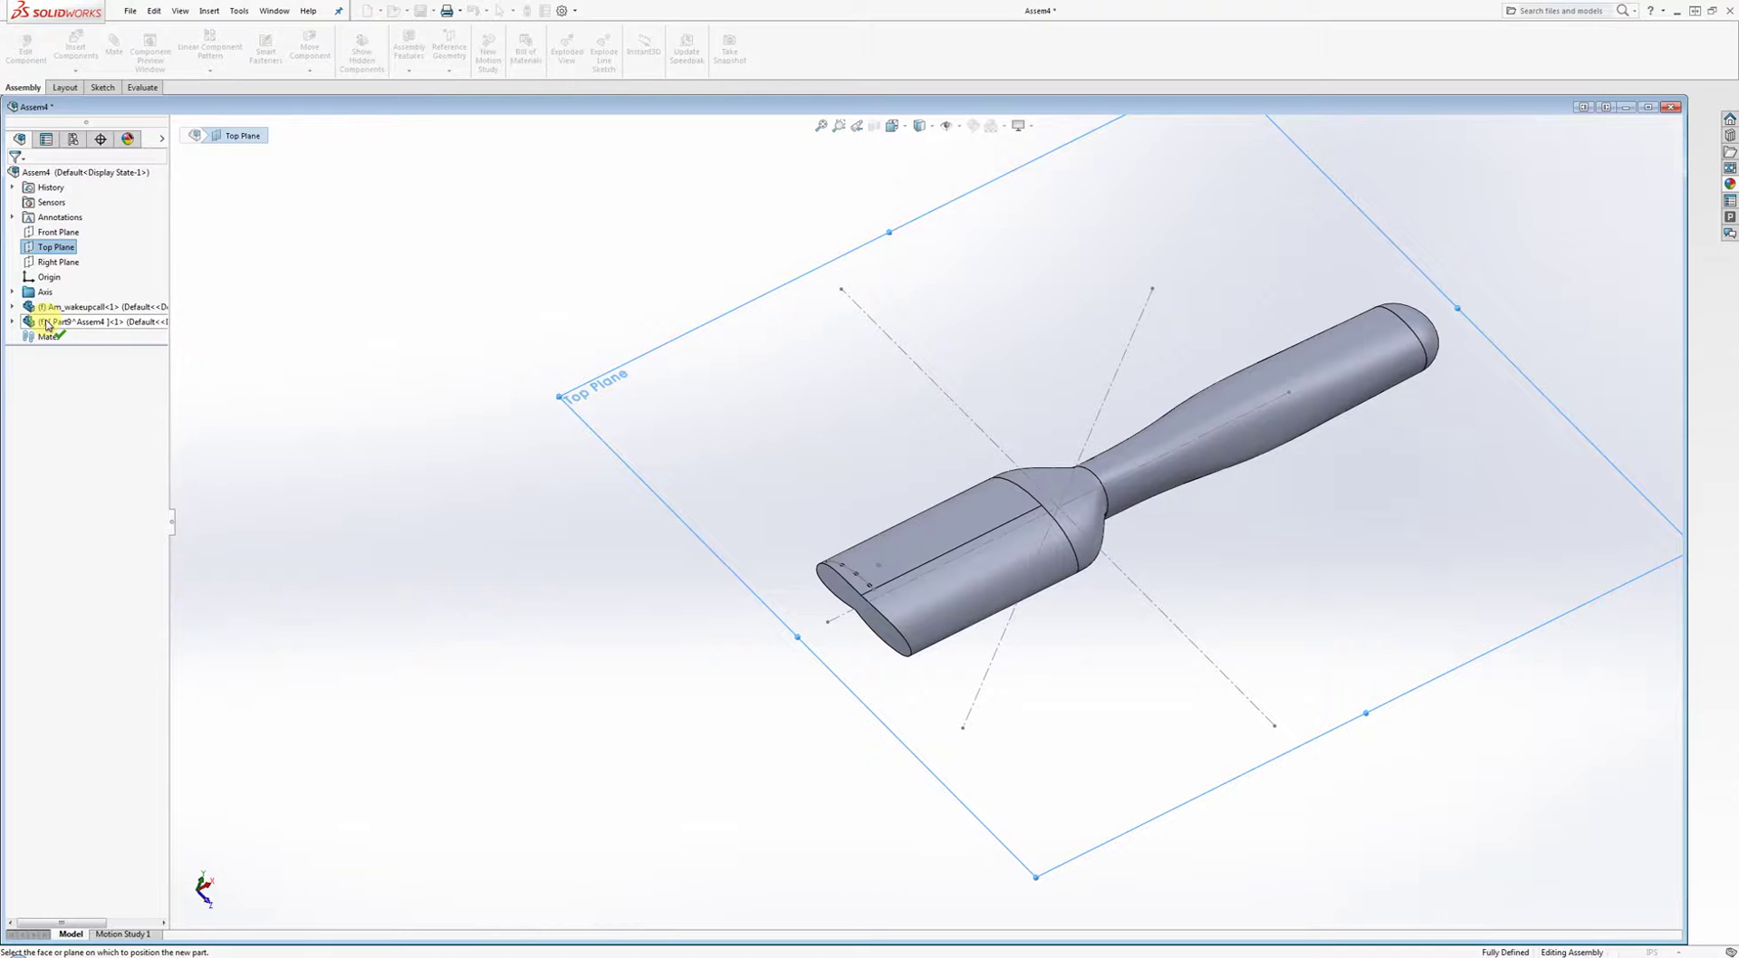
pyautogui.rightClick(101, 324)
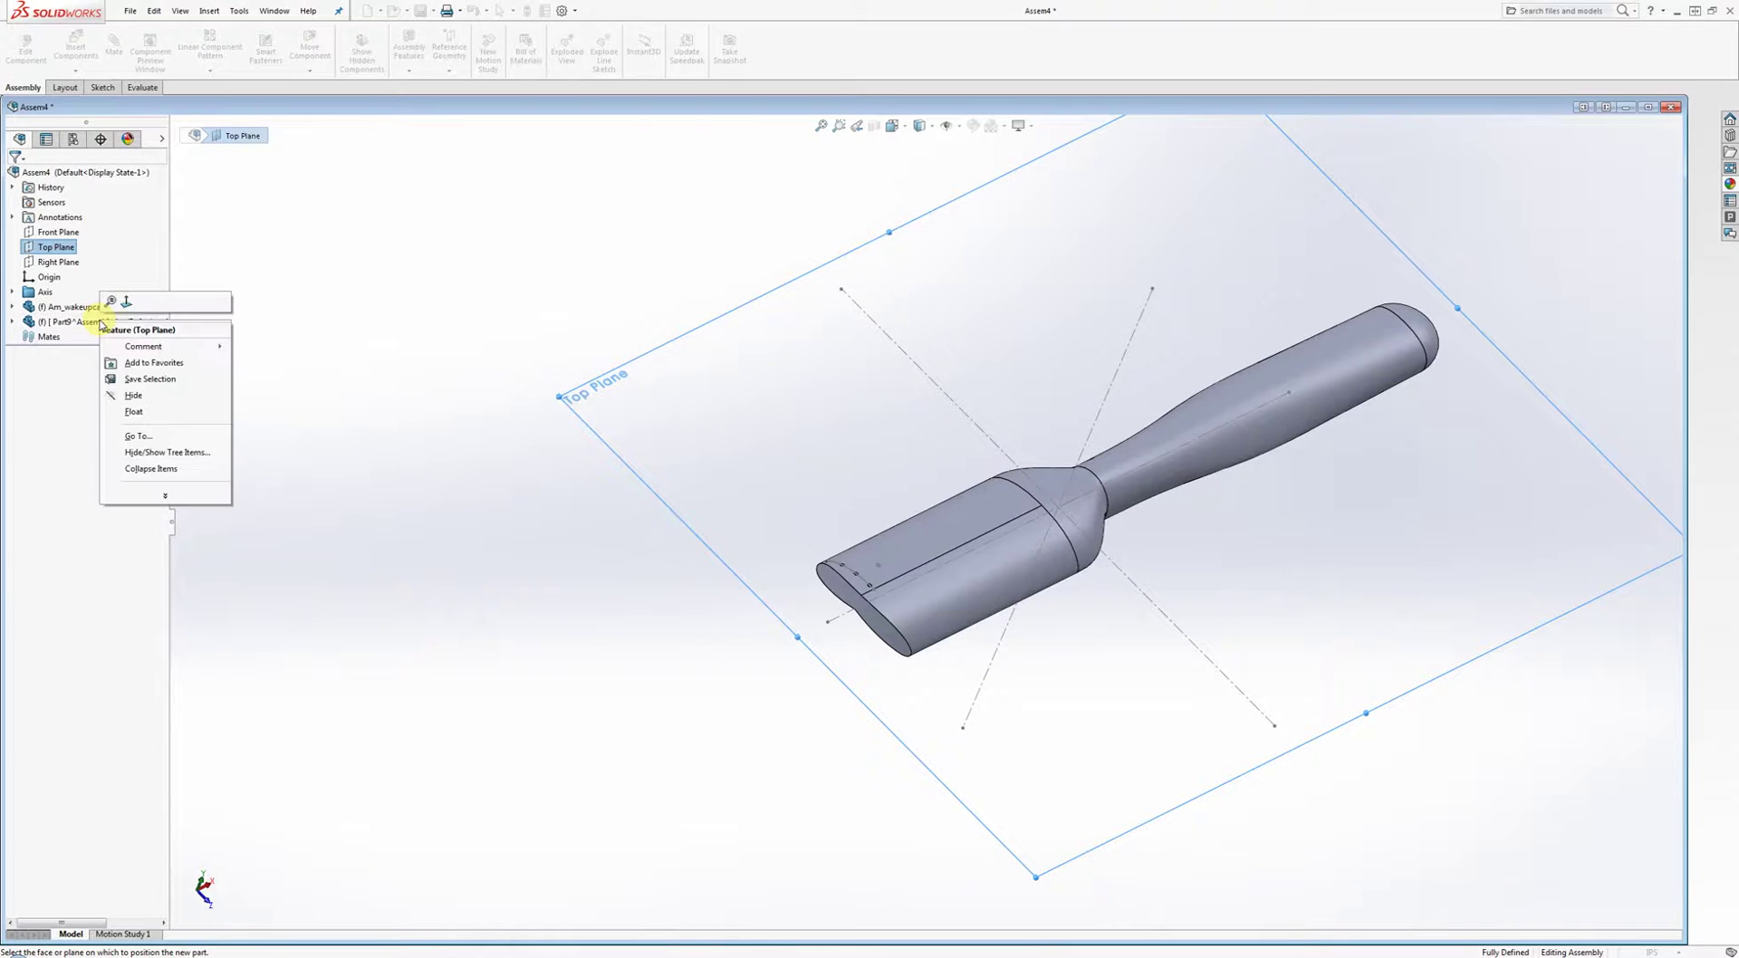
pyautogui.click(135, 335)
pyautogui.click(473, 391)
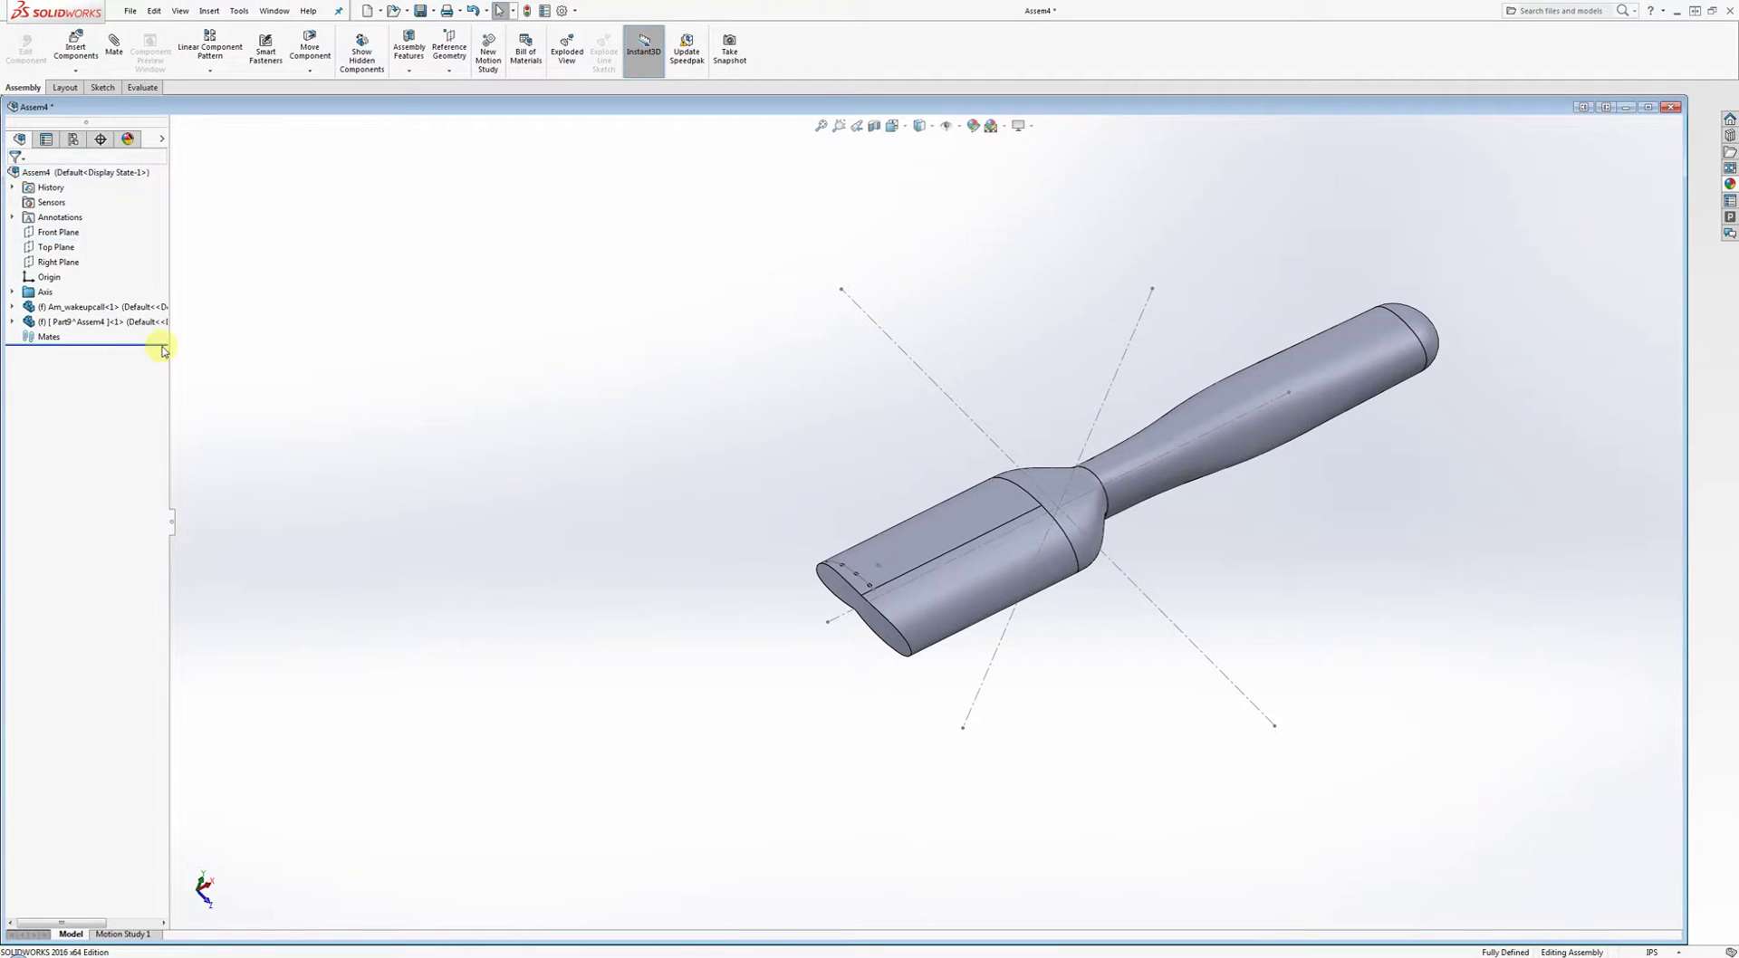
# Edit the new part in the context of the assembly and expand its feature tree.
pyautogui.rightClick(82, 325)
pyautogui.click(82, 325)
pyautogui.rightClick(81, 324)
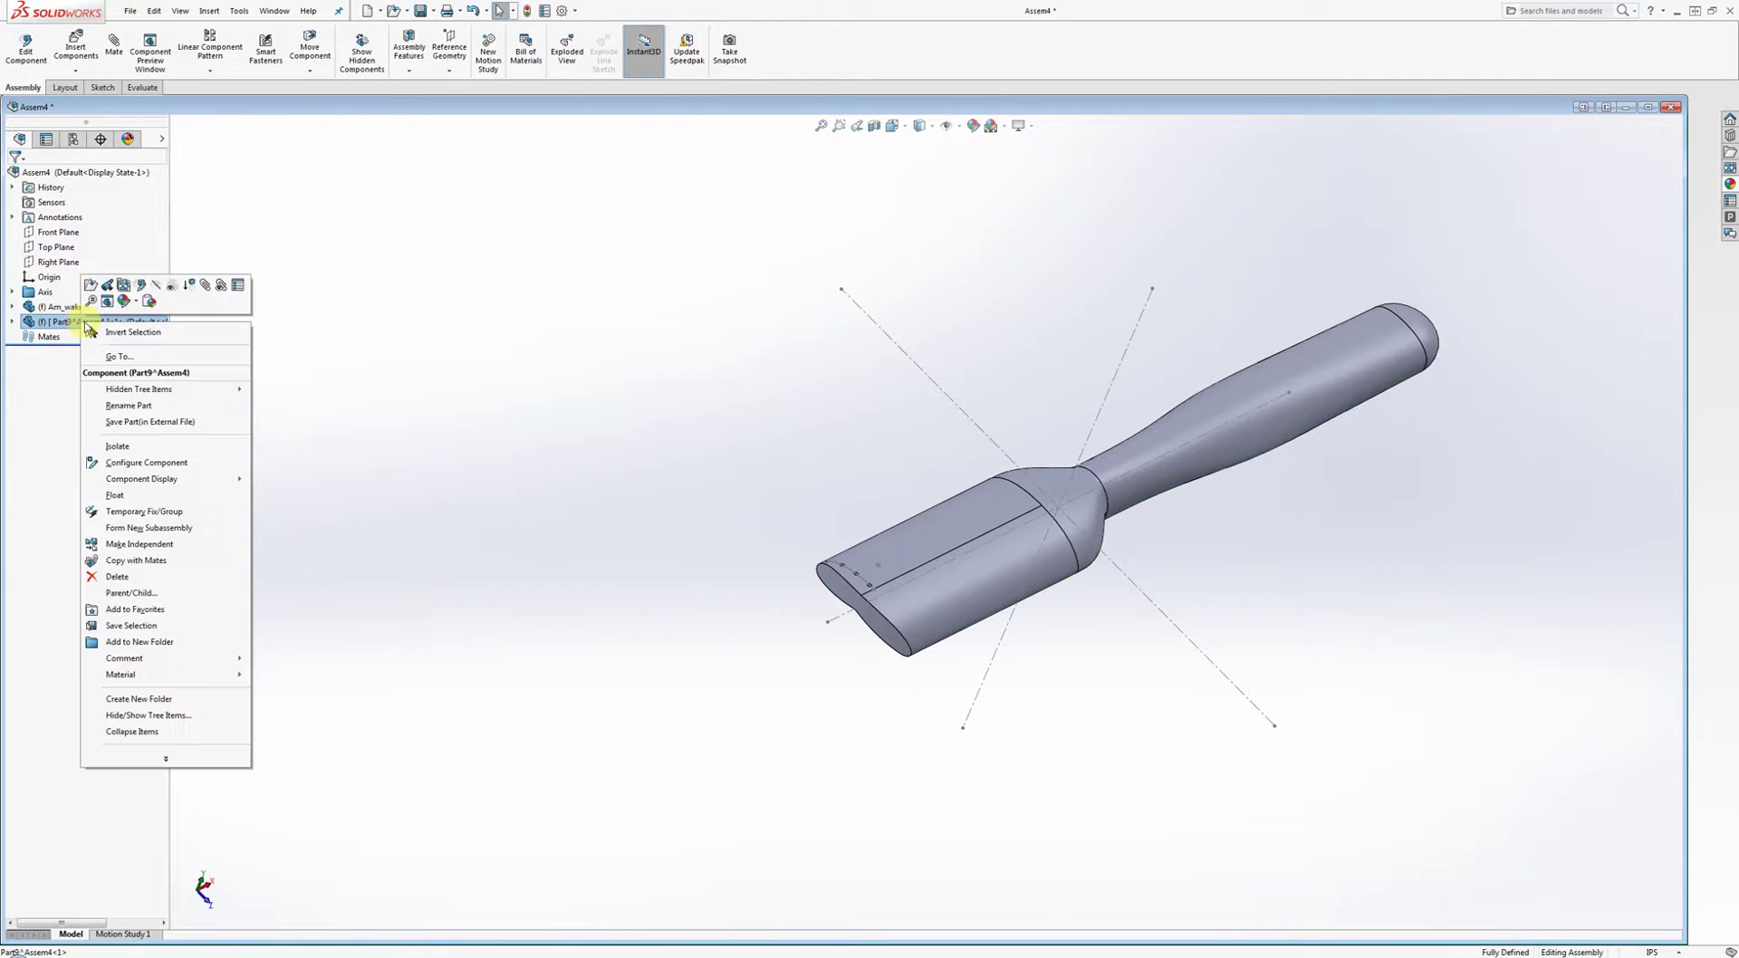
pyautogui.click(139, 286)
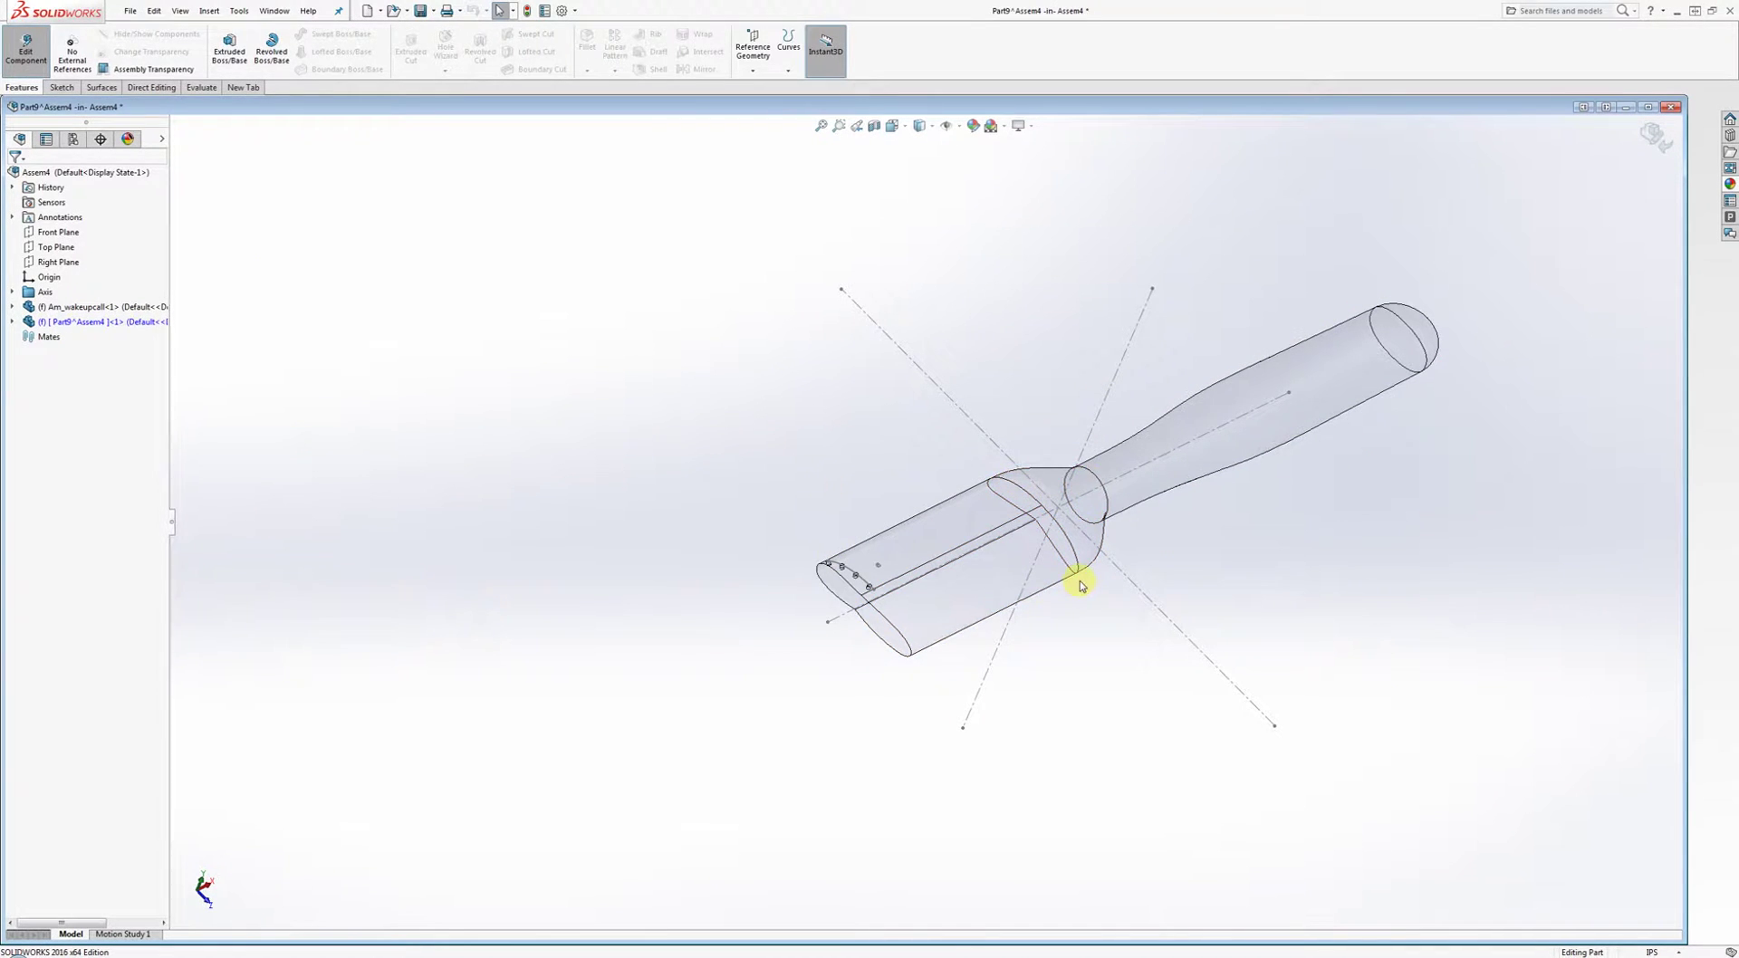
pyautogui.click(11, 321)
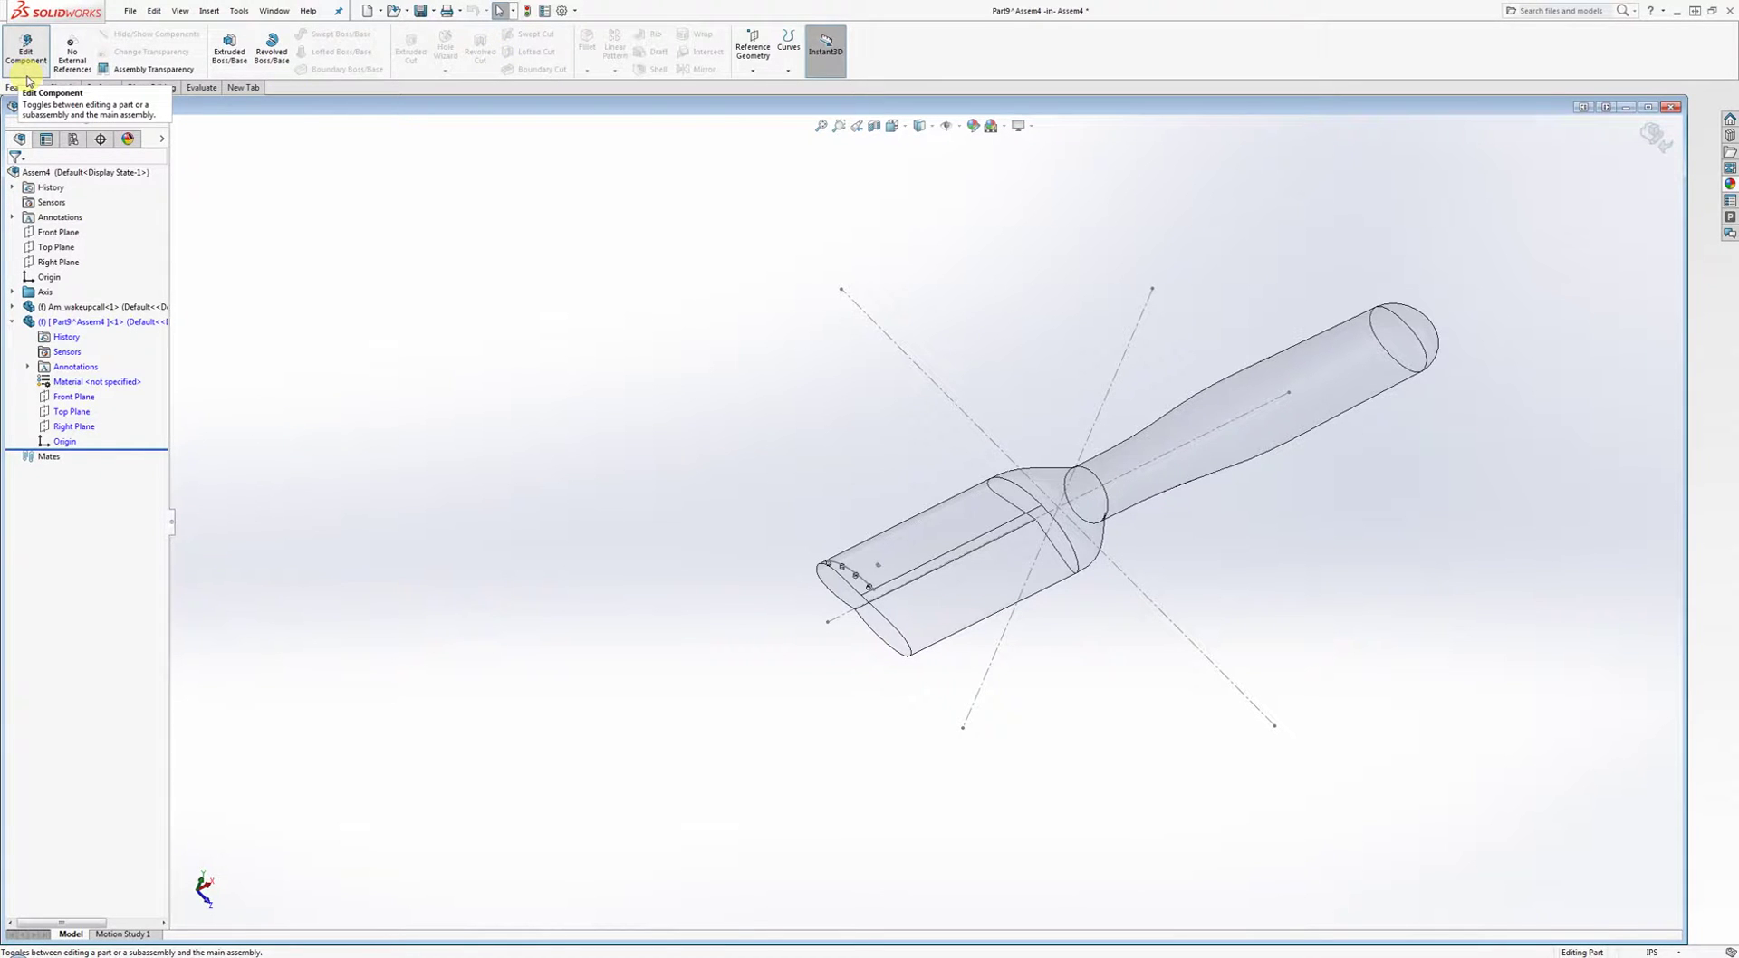
# Start a sketch on the new part's Top Plane and draw a circle about 0.3 in in diameter beside the brush head.
pyautogui.rightClick(71, 419)
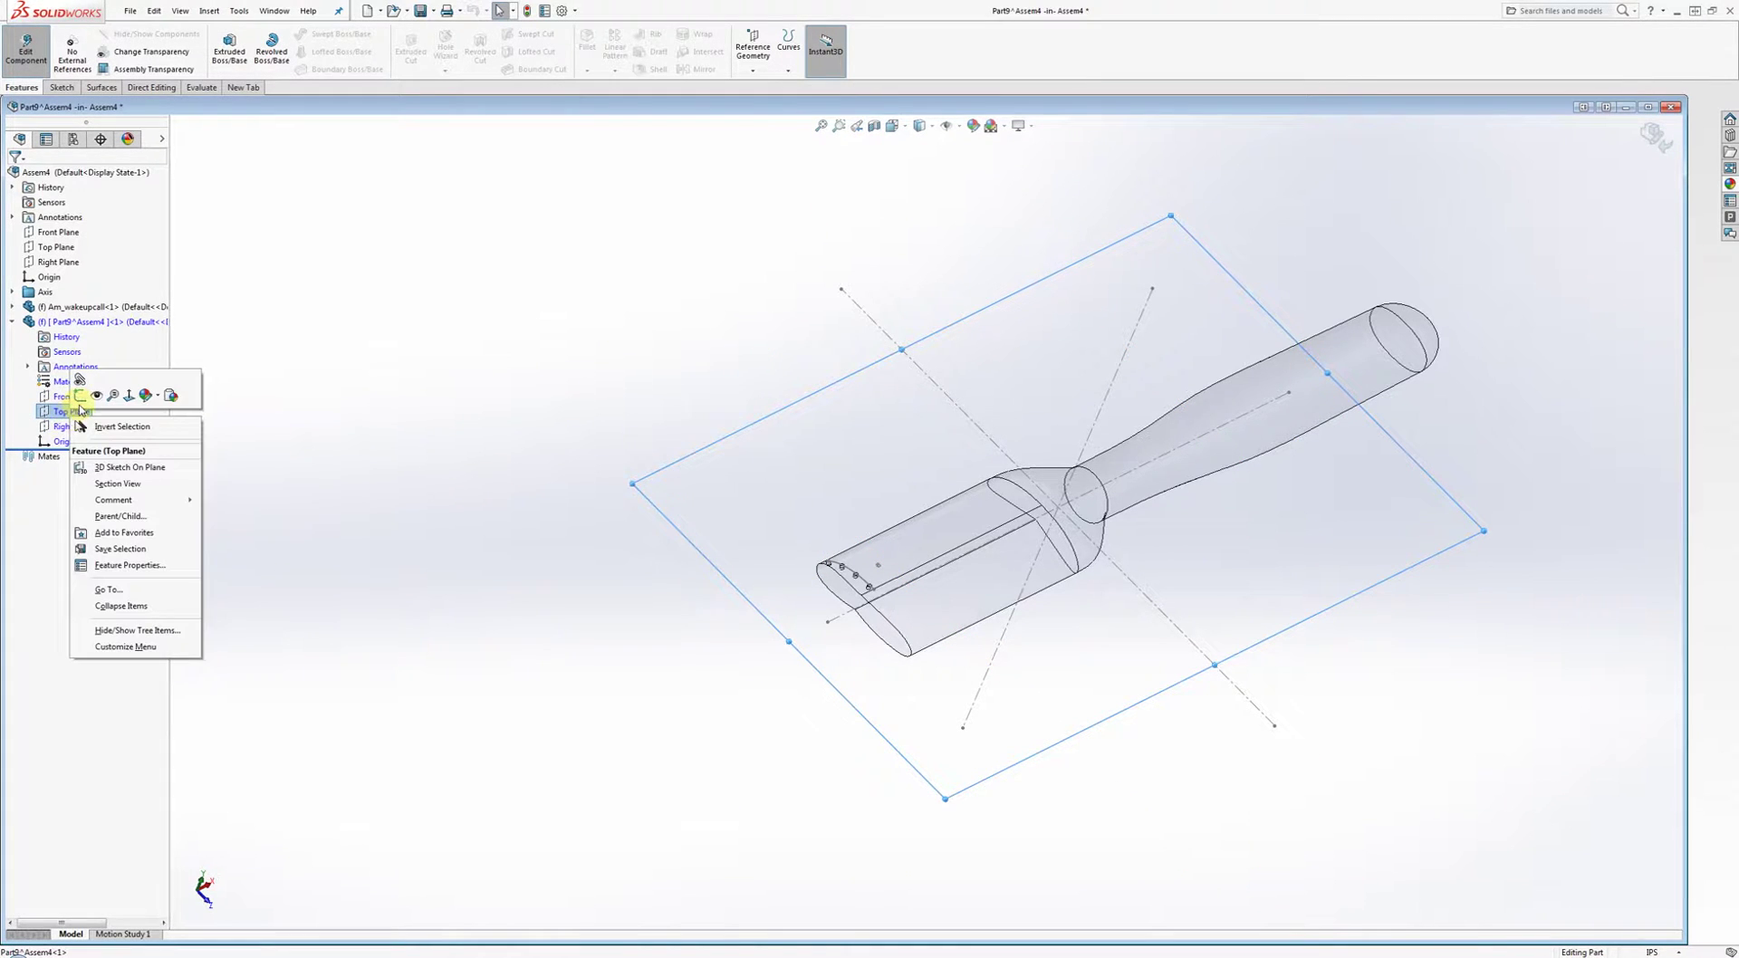
pyautogui.click(80, 398)
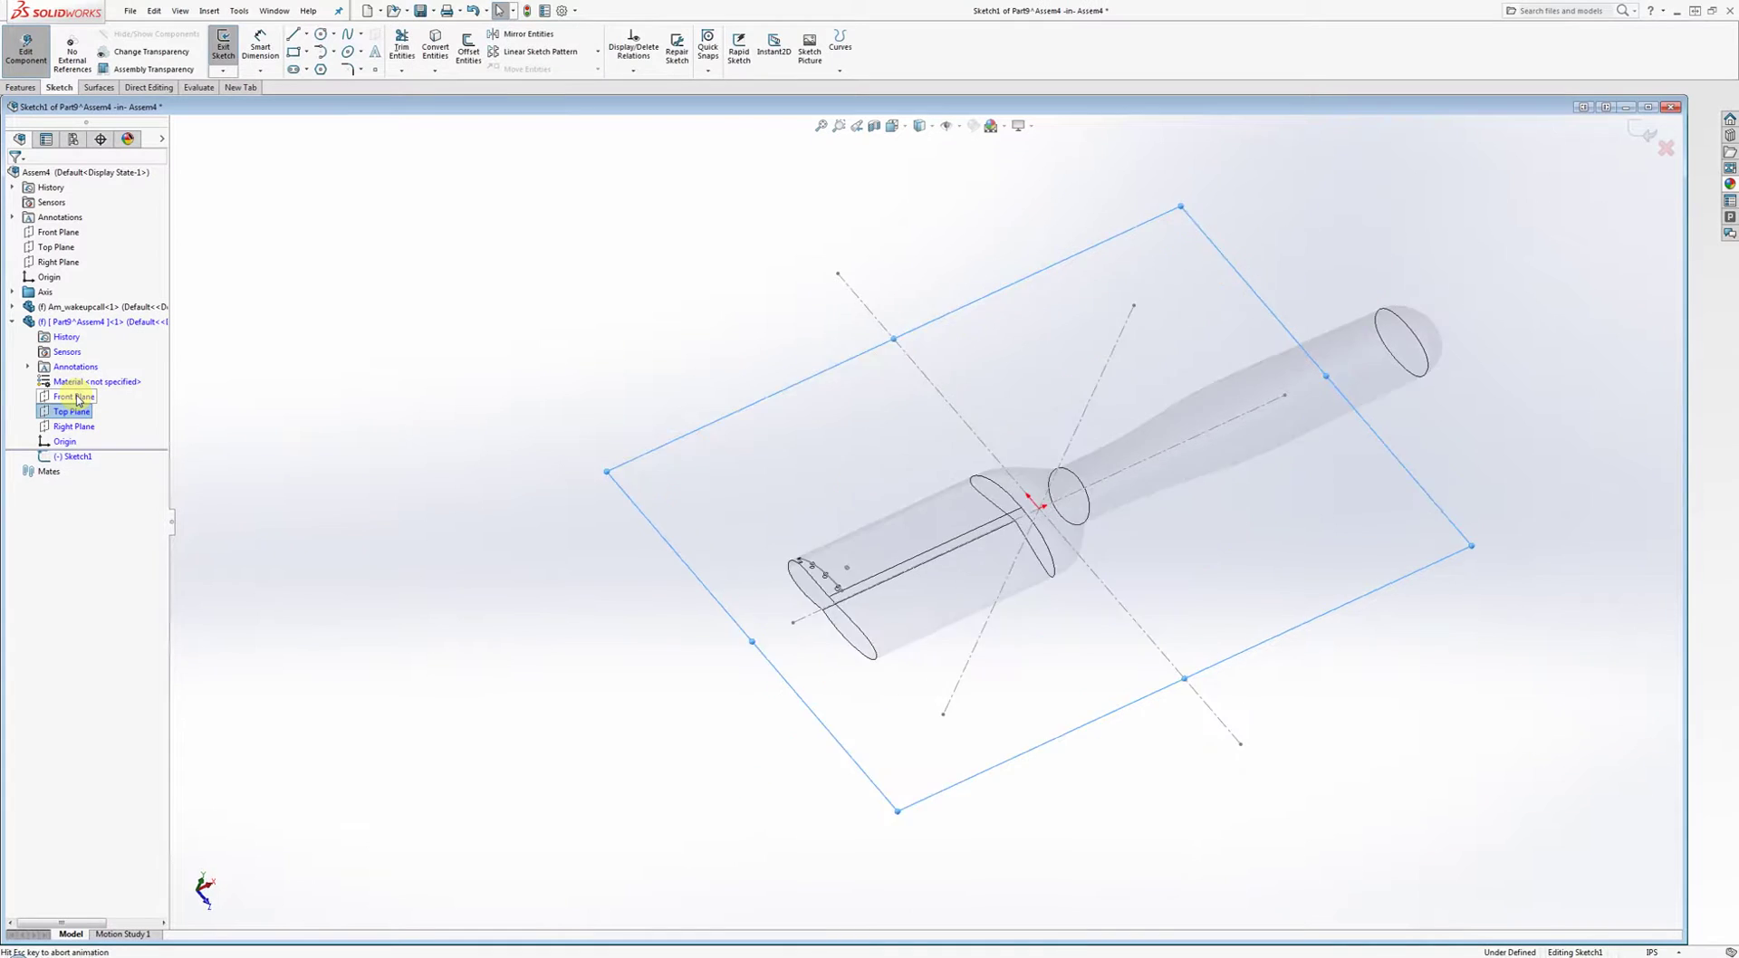
pyautogui.click(321, 33)
pyautogui.moveTo(555, 371); pyautogui.dragTo(572, 372)
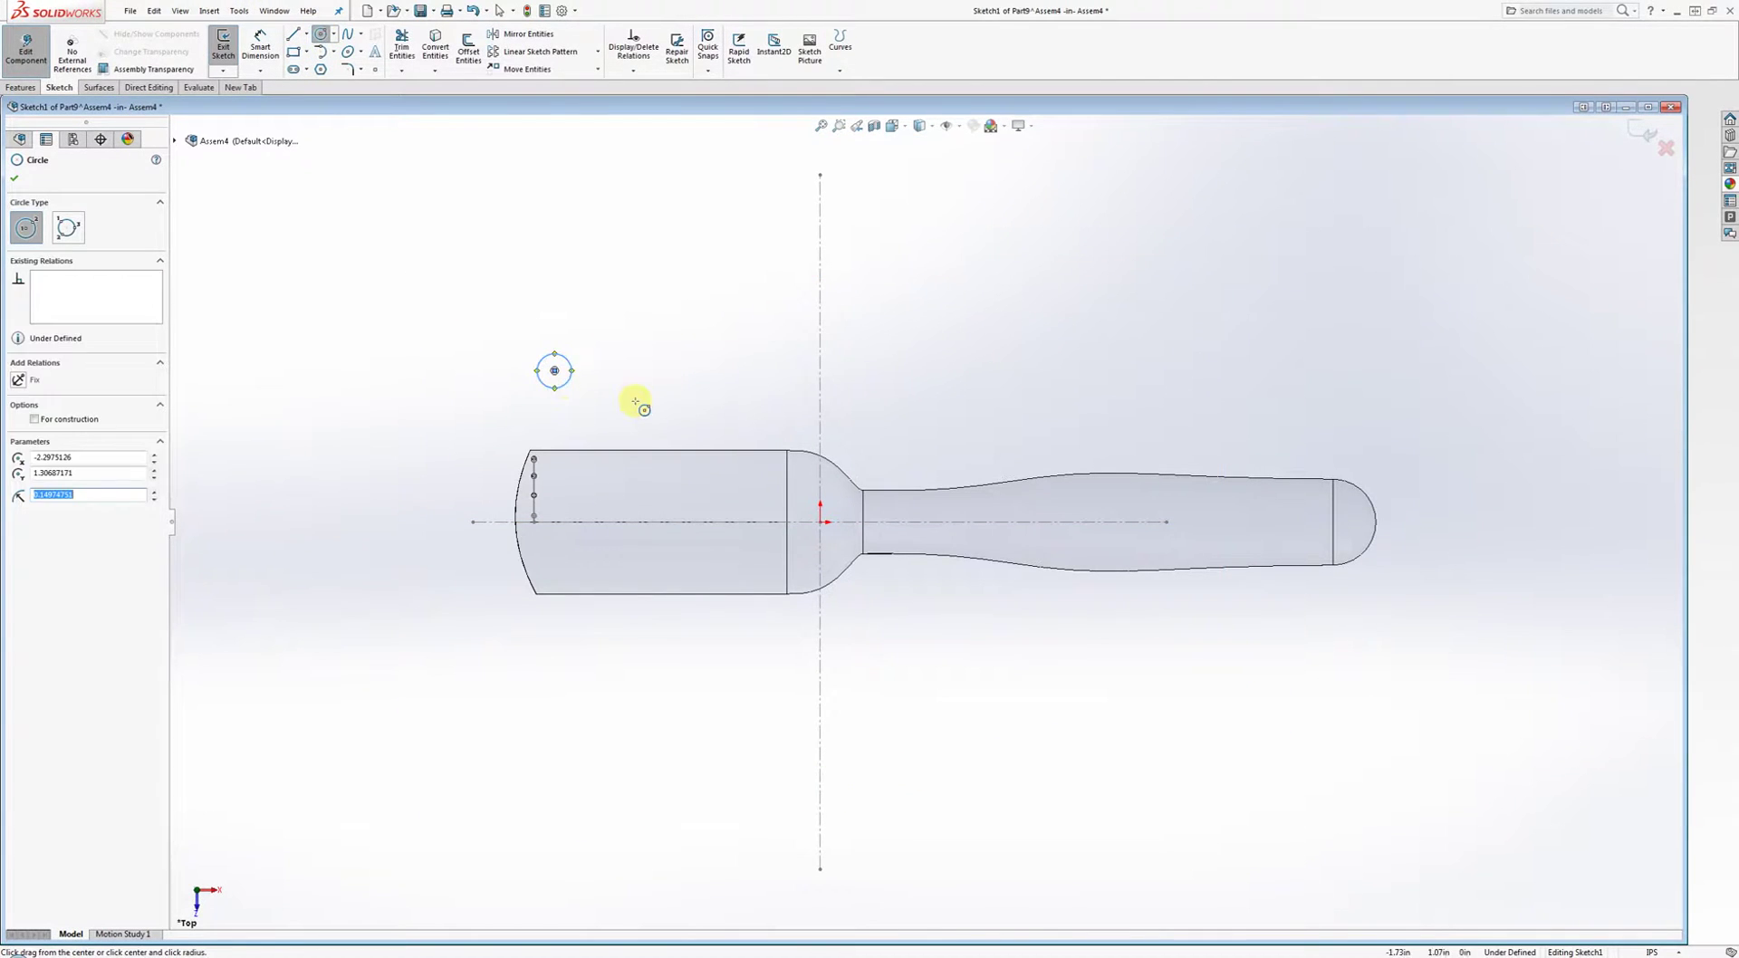
# Dimension the circle's diameter to 0.08 in.
pyautogui.moveTo(633, 356); pyautogui.dragTo(633, 334, button='right')
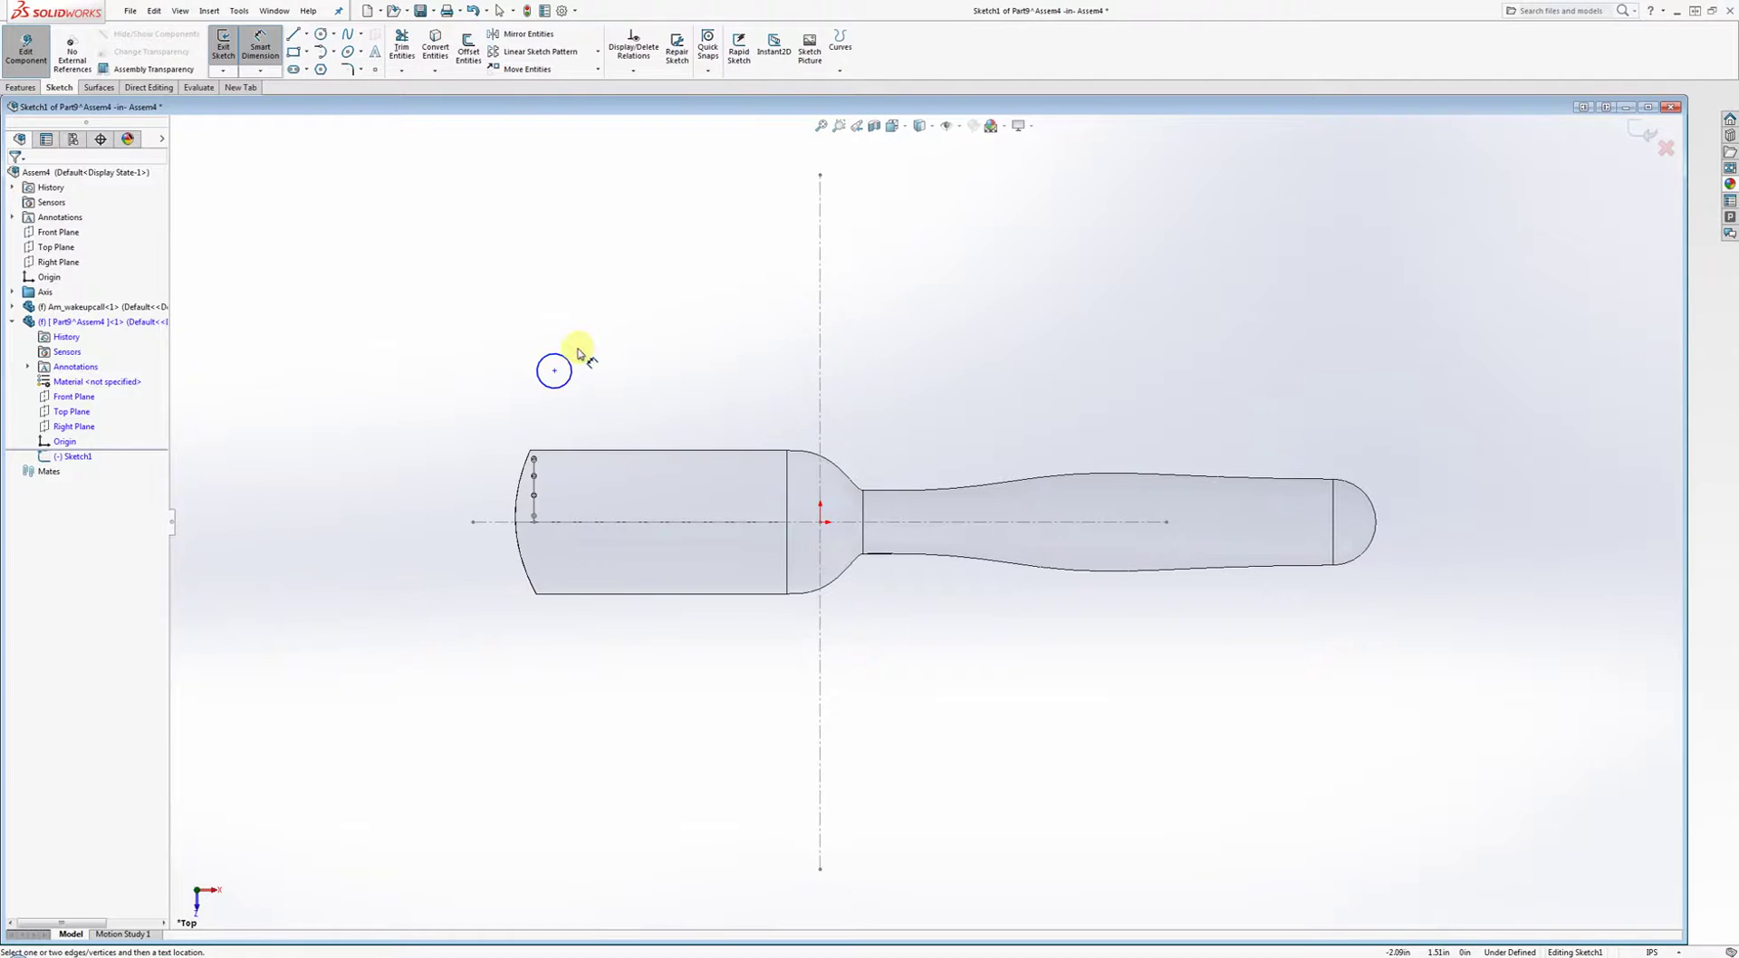
pyautogui.click(573, 368)
pyautogui.click(590, 328)
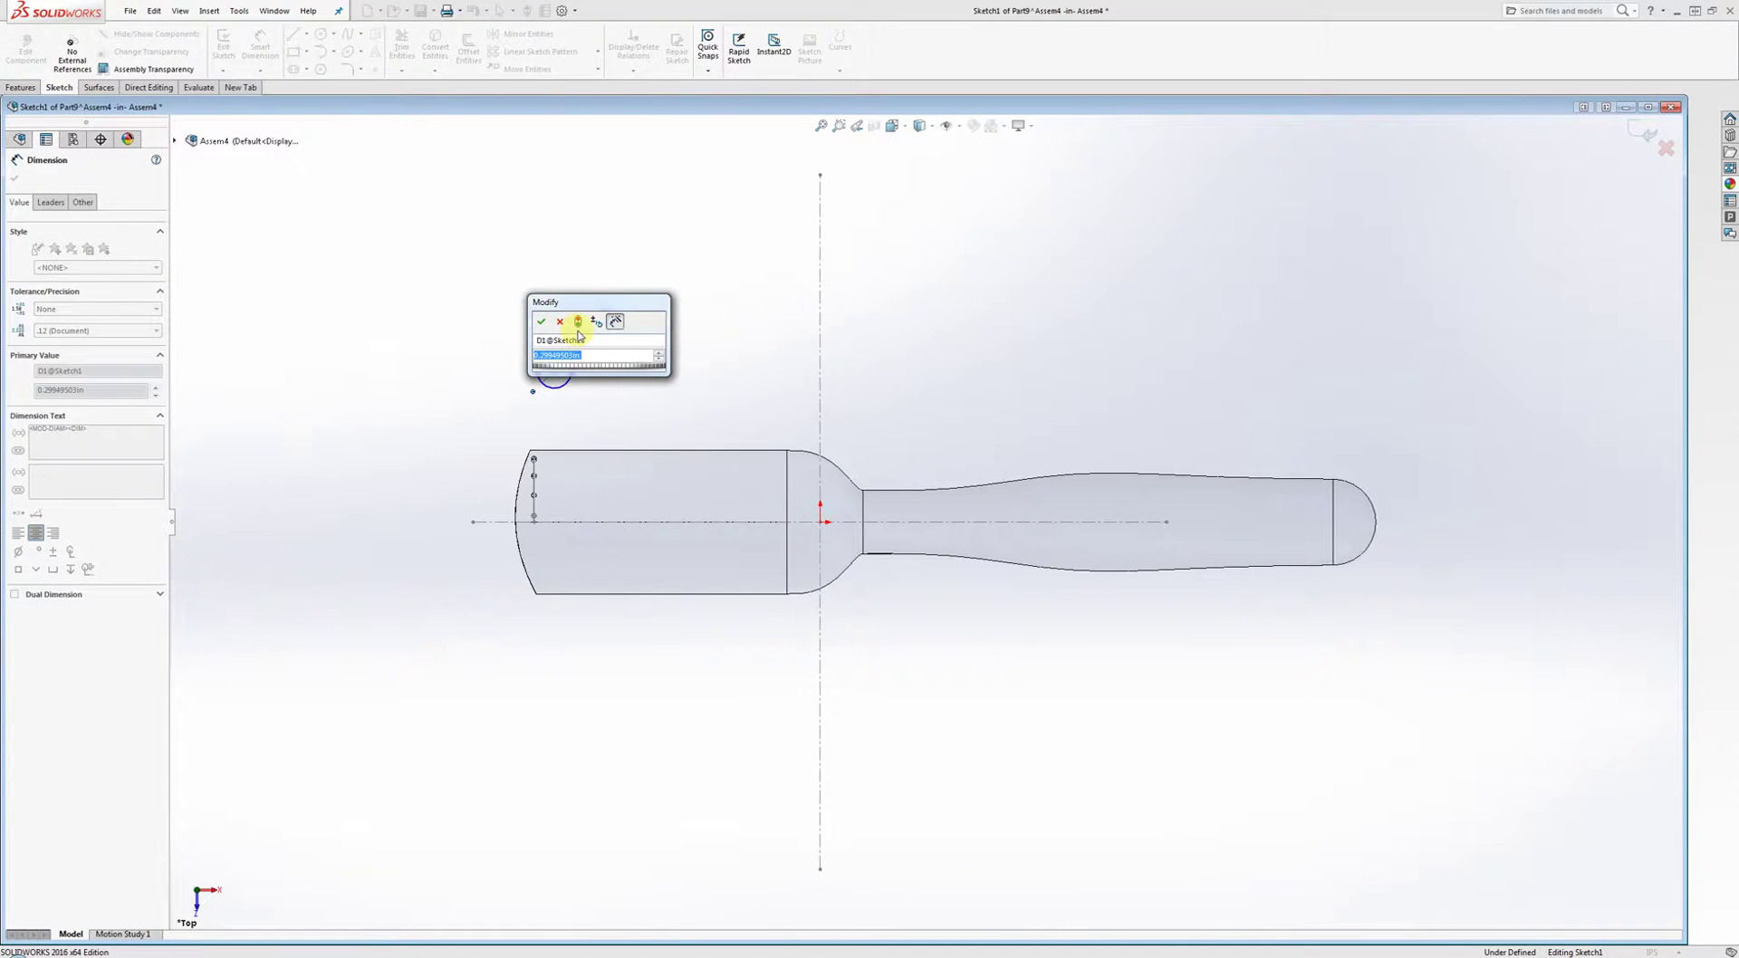
pyautogui.write('0.08')
pyautogui.press('Return')
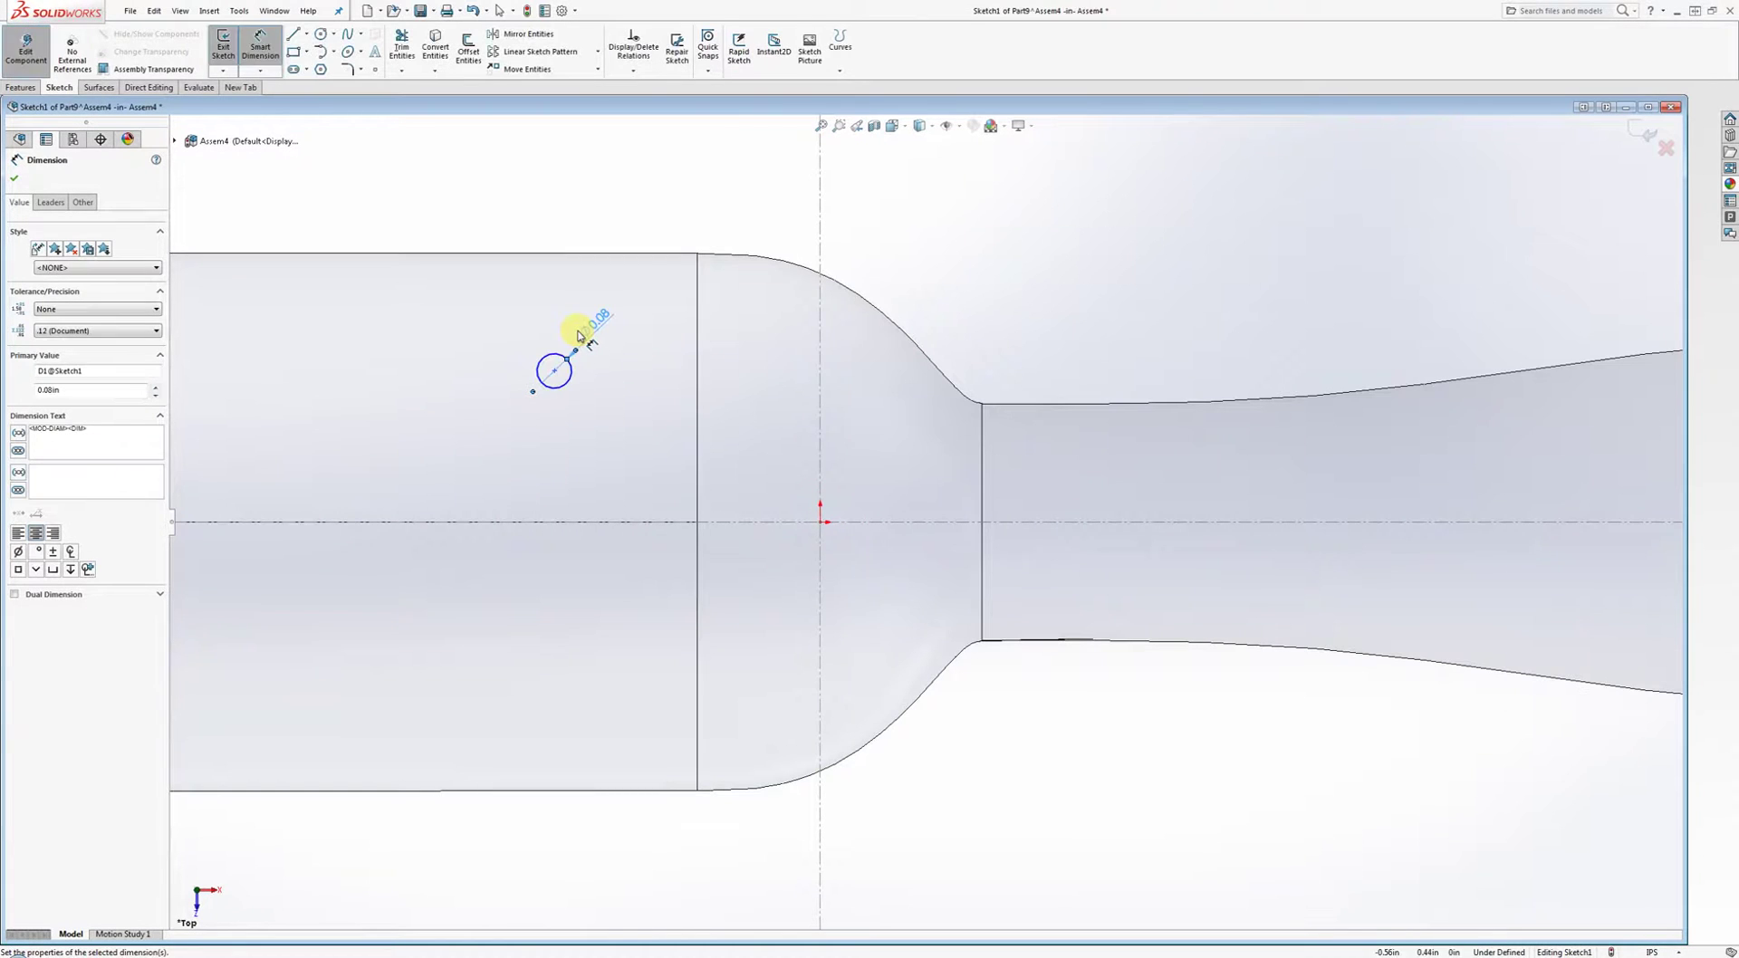
# Move the circle to just outside the brush head's long edge, near the row of small holes.
pyautogui.scroll(3, 680, 358)
pyautogui.keyDown('ctrl'); pyautogui.moveTo(690, 385); pyautogui.dragTo(874, 460, button='middle'); pyautogui.keyUp('ctrl')
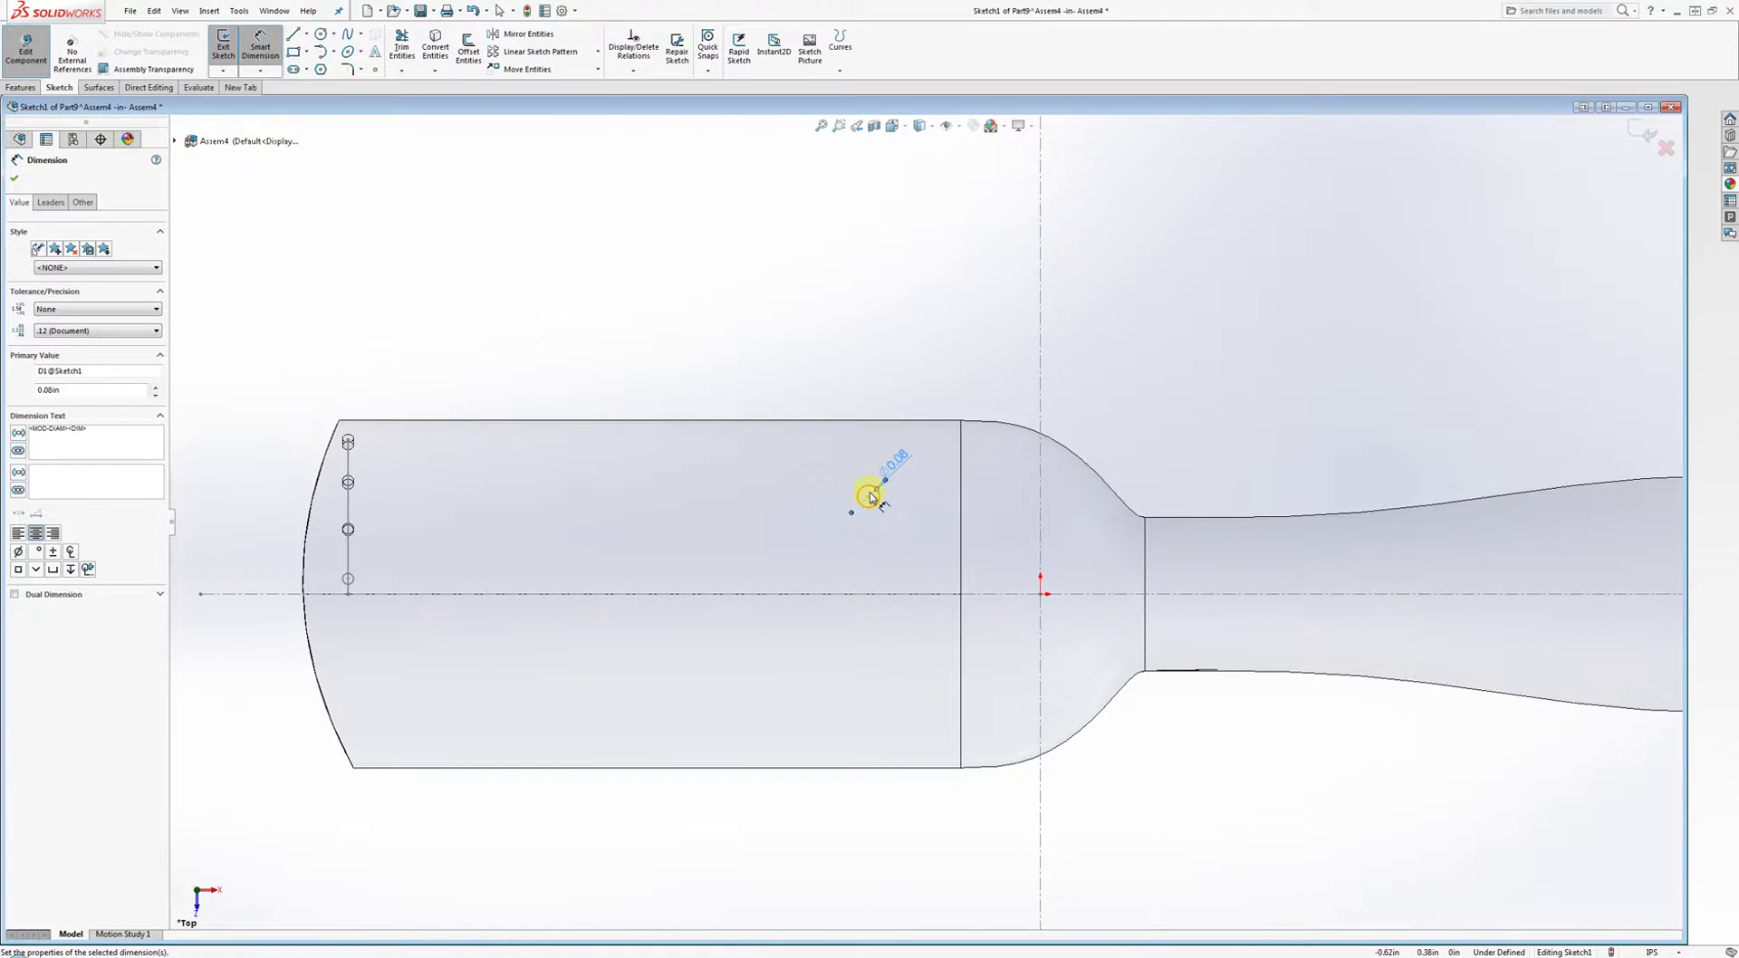
pyautogui.rightClick(928, 544)
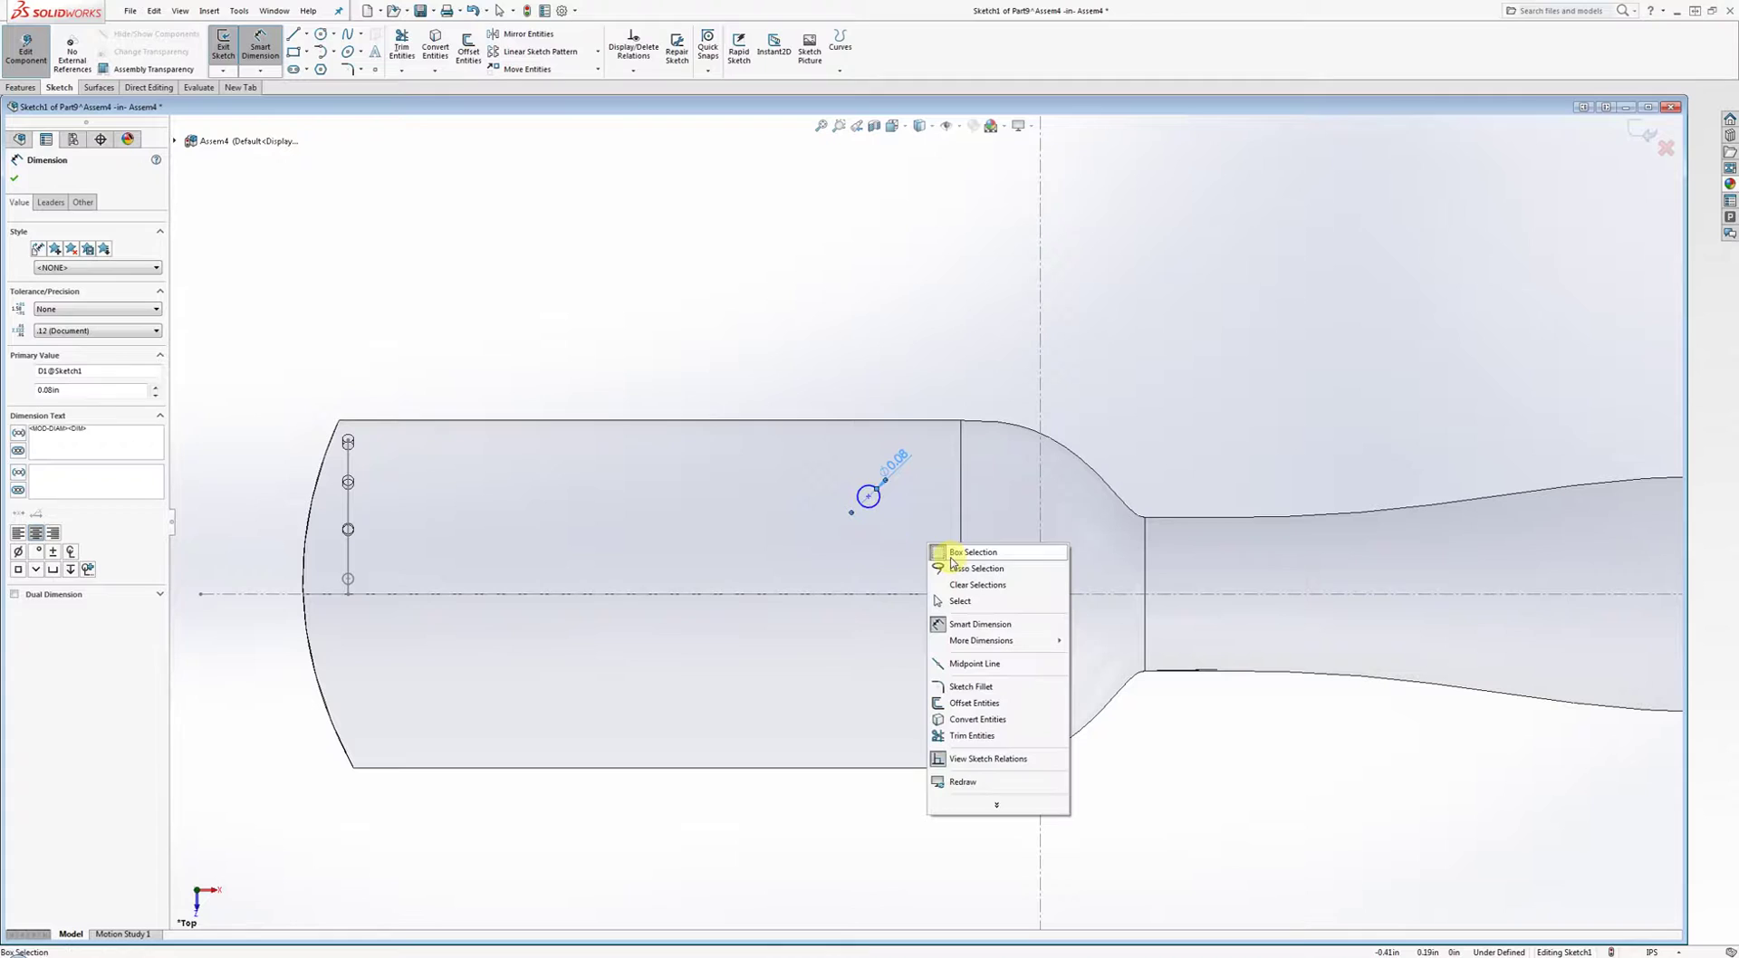
pyautogui.click(977, 602)
pyautogui.moveTo(868, 495)
pyautogui.mouseDown()
pyautogui.moveTo(609, 413)
pyautogui.moveTo(556, 420)
pyautogui.moveTo(555, 331)
pyautogui.moveTo(447, 422)
pyautogui.moveTo(486, 343)
pyautogui.moveTo(459, 388)
pyautogui.moveTo(469, 424)
pyautogui.moveTo(406, 415)
pyautogui.moveTo(350, 444)
pyautogui.moveTo(793, 482)
pyautogui.moveTo(1015, 597)
pyautogui.moveTo(625, 575)
pyautogui.moveTo(451, 402)
pyautogui.moveTo(376, 381)
pyautogui.mouseUp()
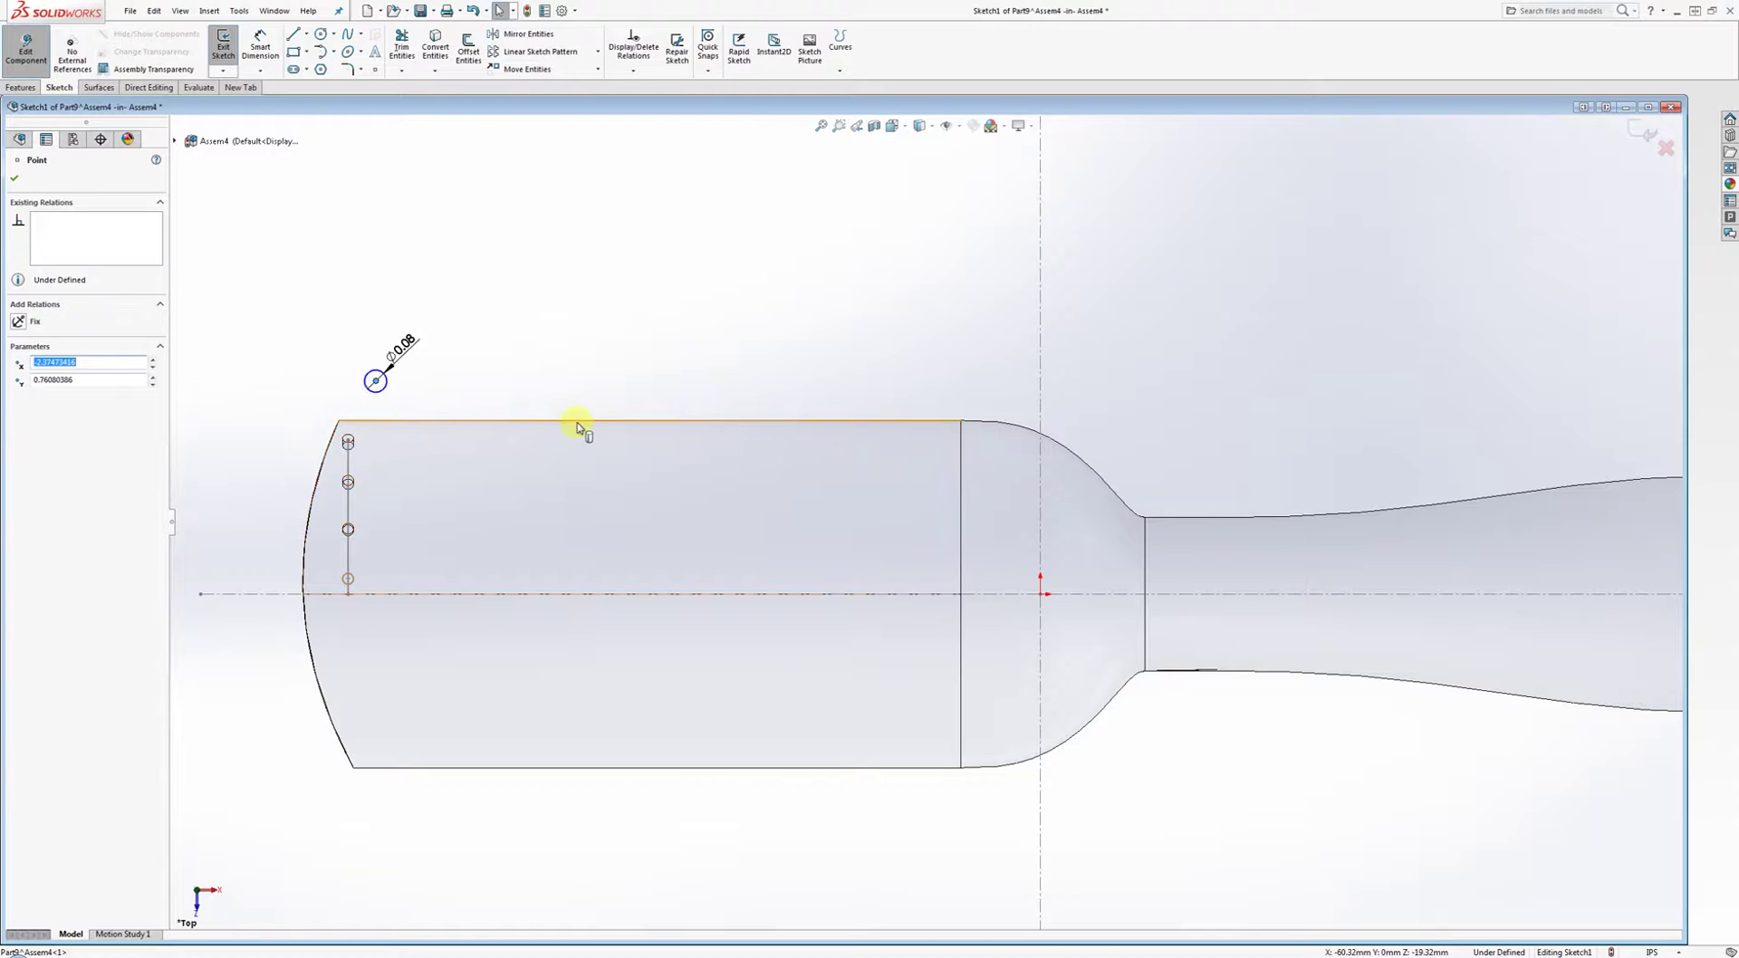
pyautogui.moveTo(379, 391)
pyautogui.mouseDown()
pyautogui.moveTo(404, 426)
pyautogui.moveTo(417, 376)
pyautogui.mouseUp()
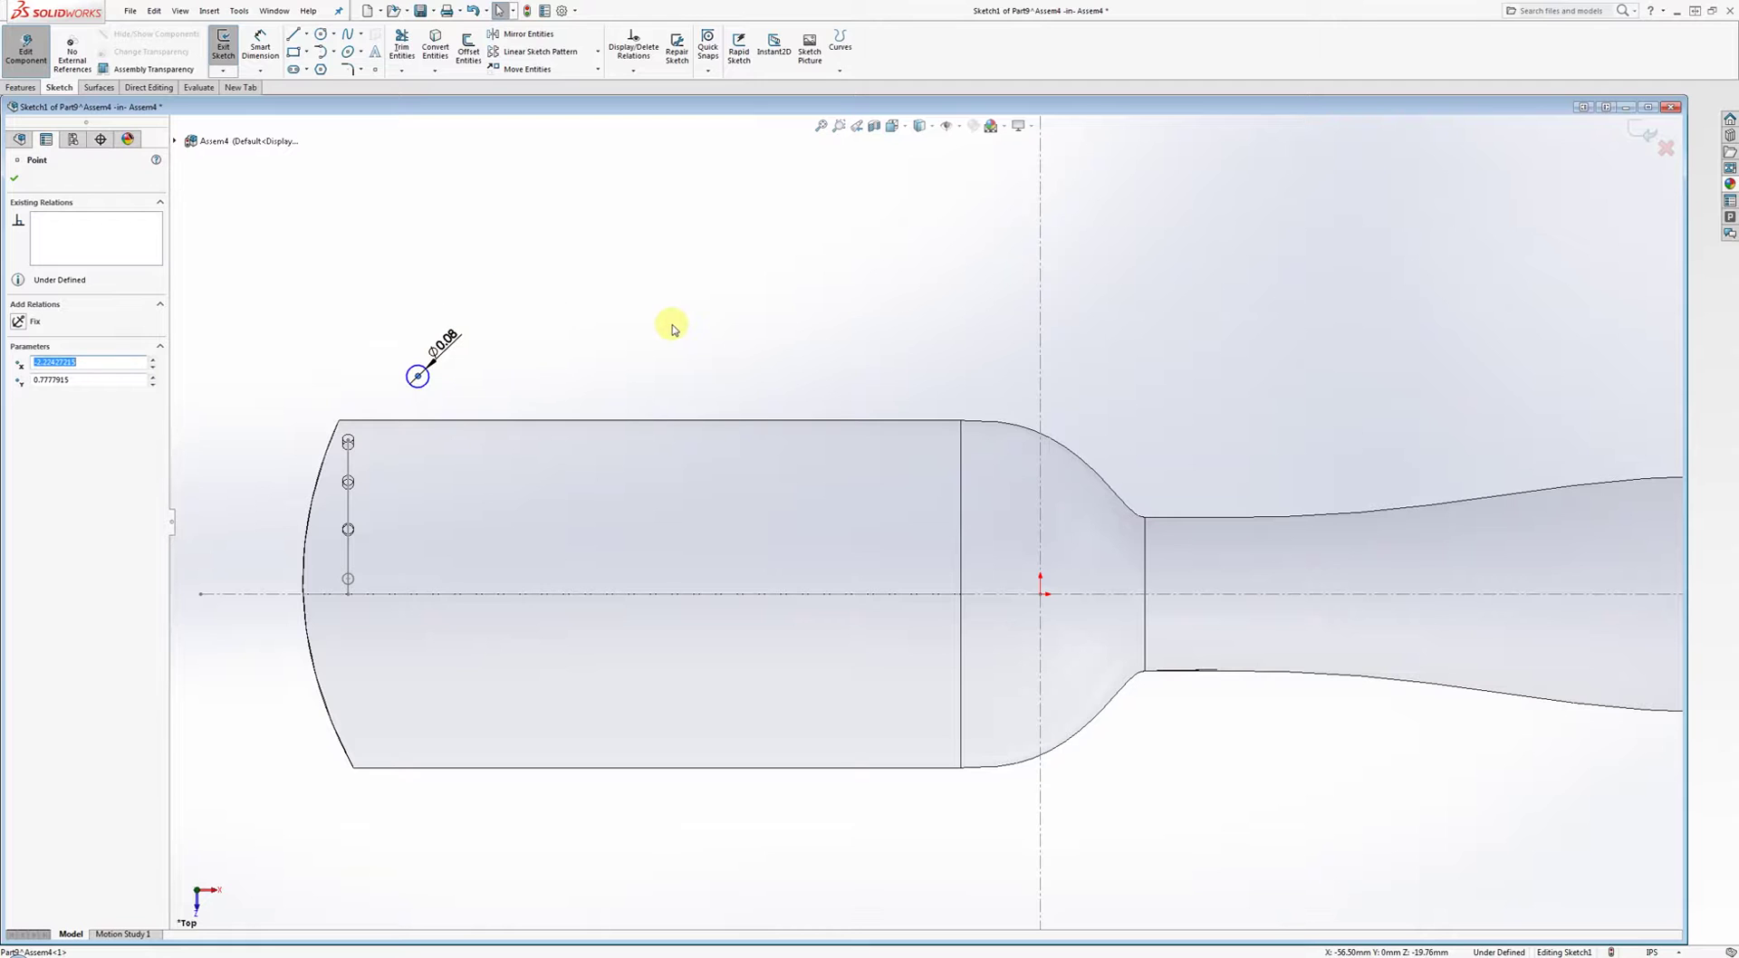
# Exit the sketch and set the part's unit system to MMGS.
pyautogui.click(1598, 317)
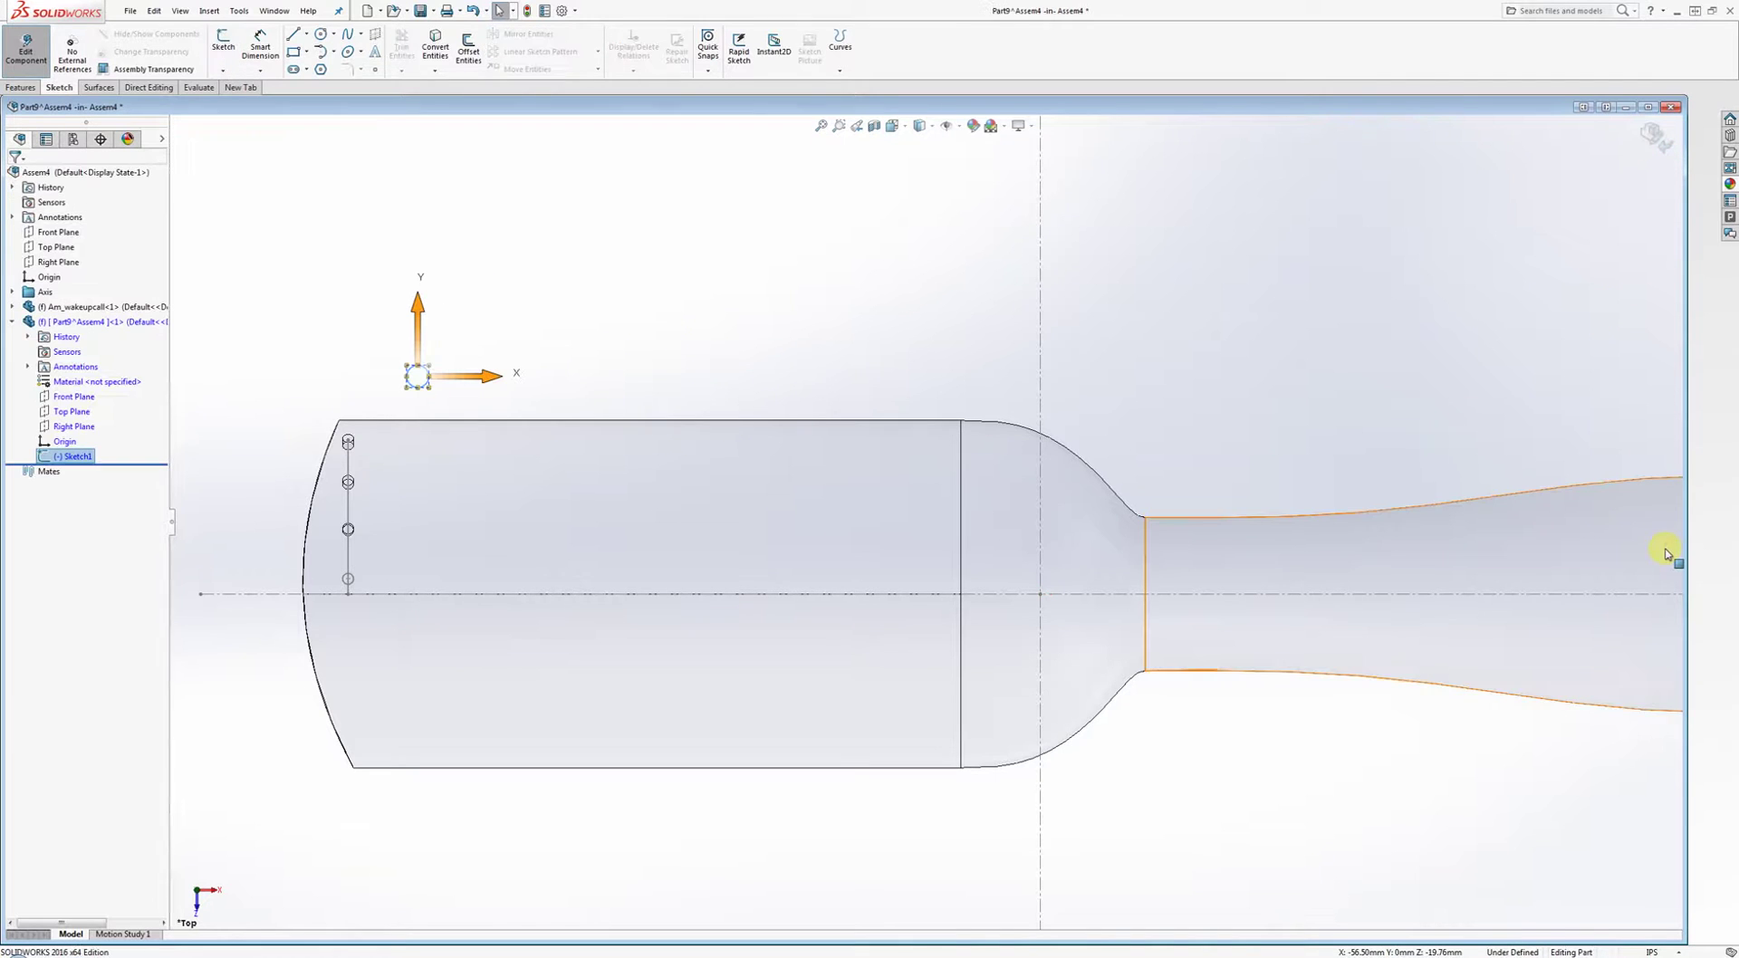
pyautogui.click(1654, 951)
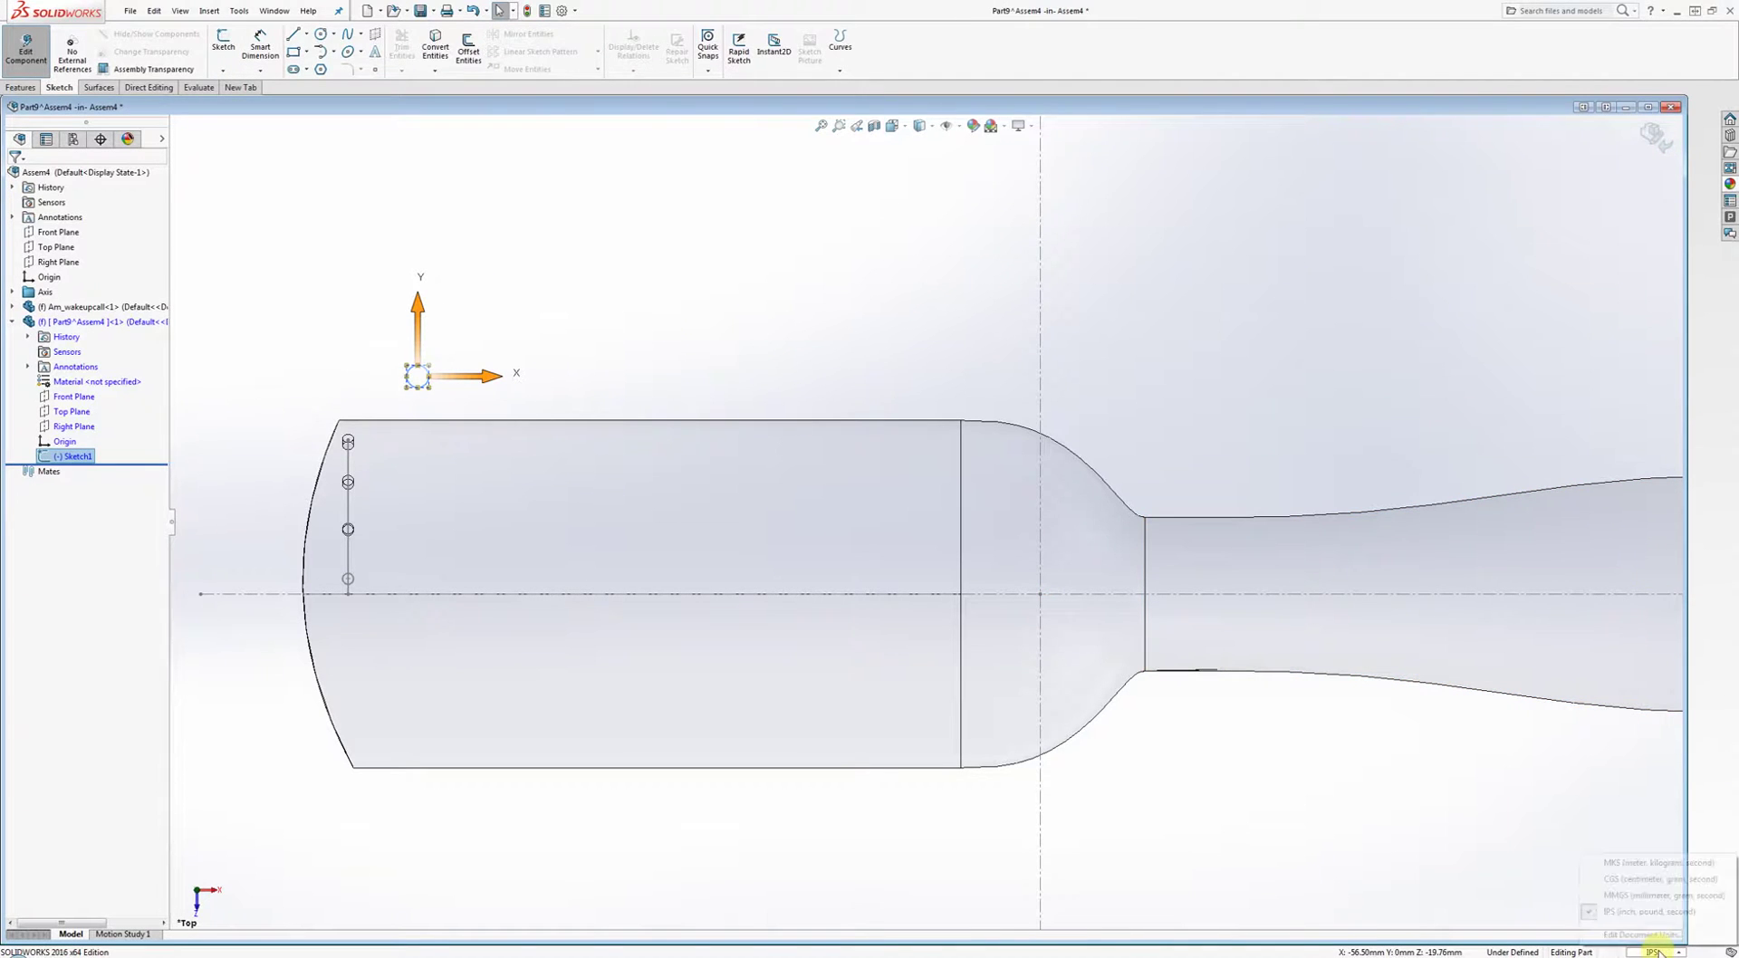
pyautogui.click(1650, 895)
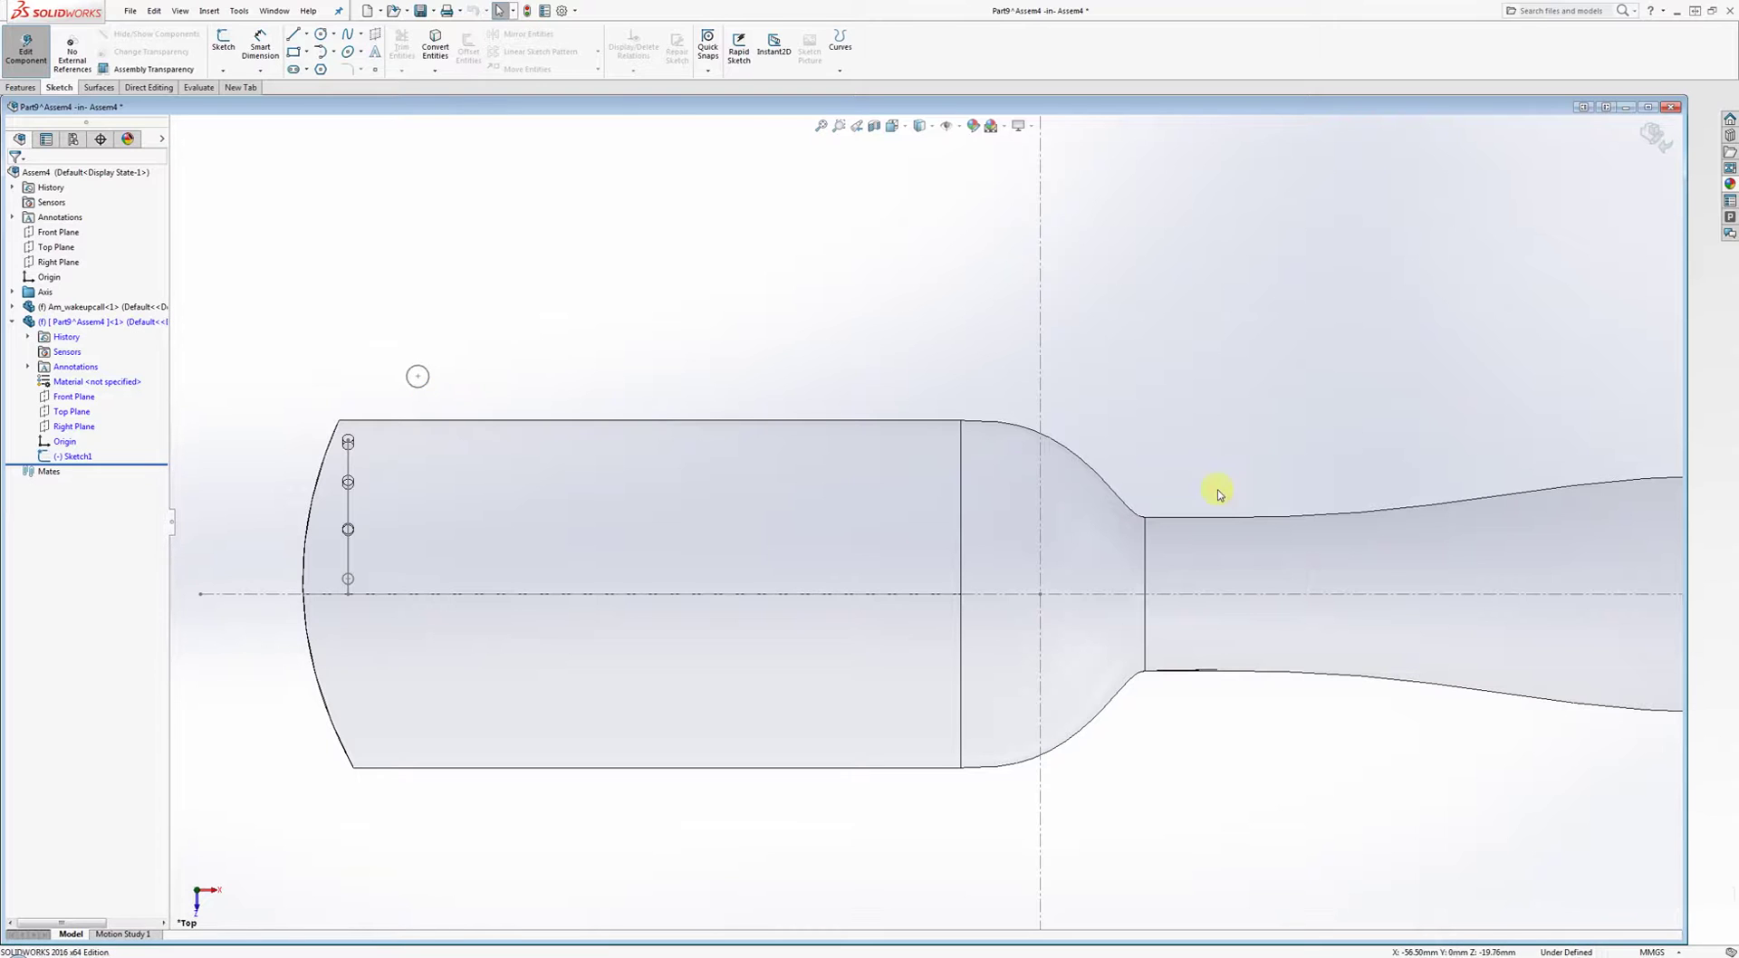
# Reopen the circle's sketch for editing and set the diameter to 1 mm.
pyautogui.rightClick(431, 378)
pyautogui.click(447, 341)
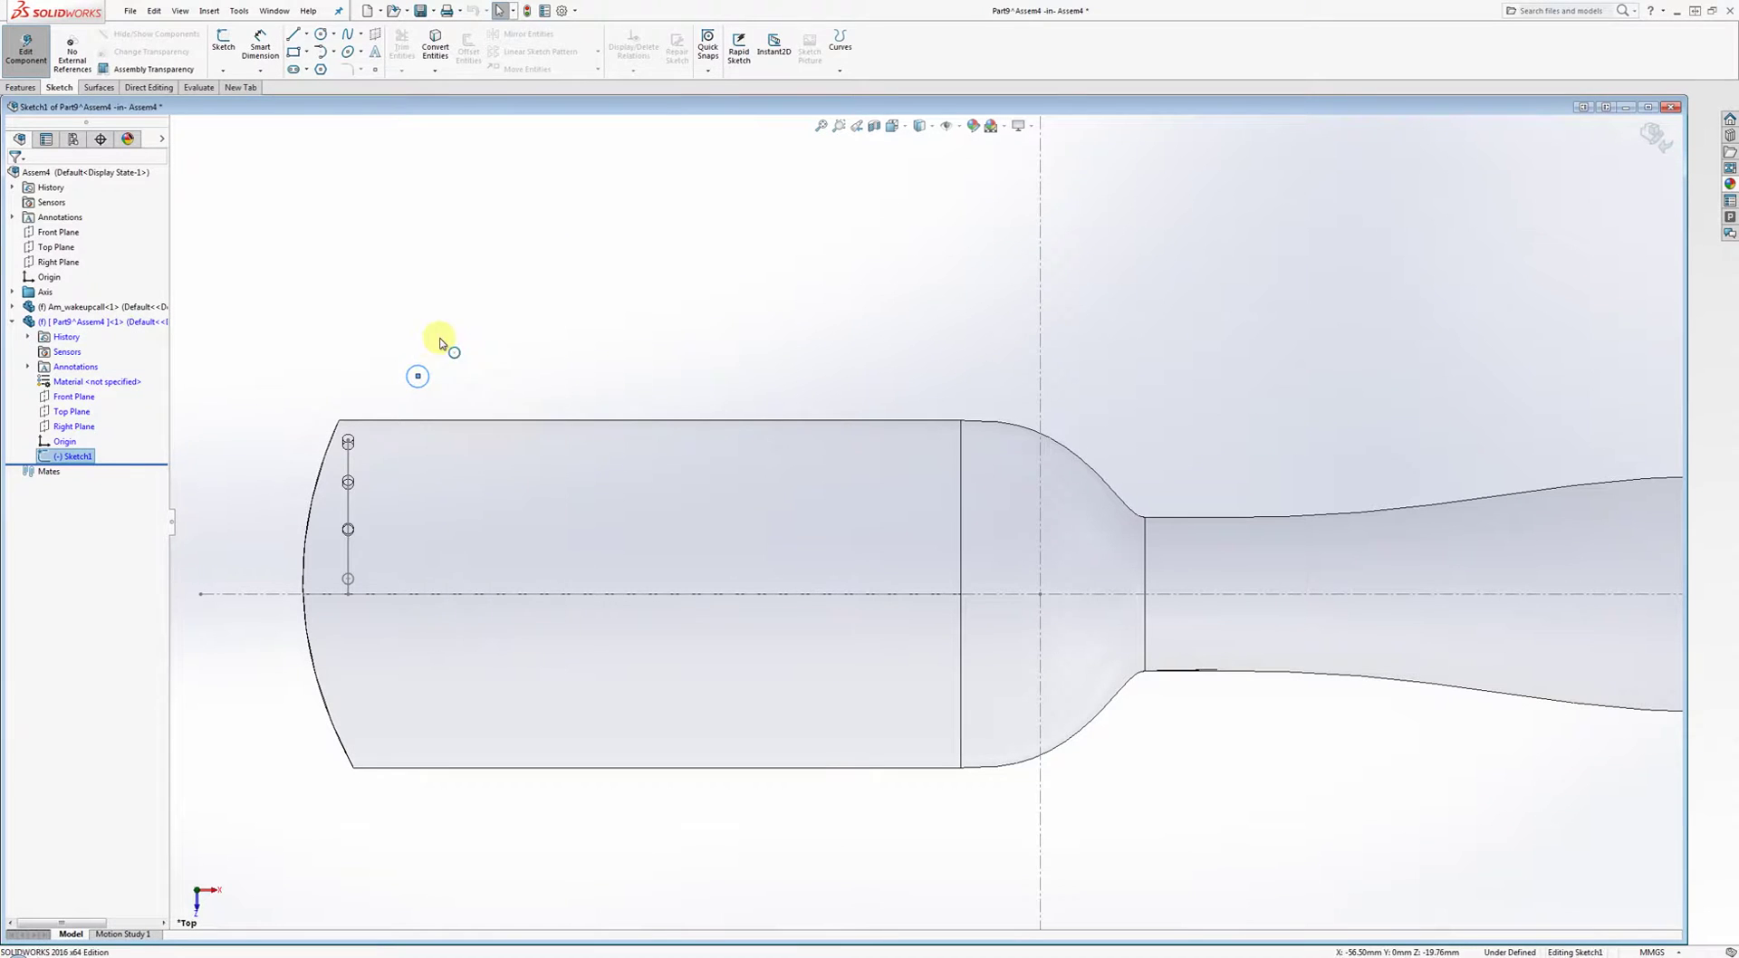
pyautogui.click(447, 341)
pyautogui.doubleClick(447, 341)
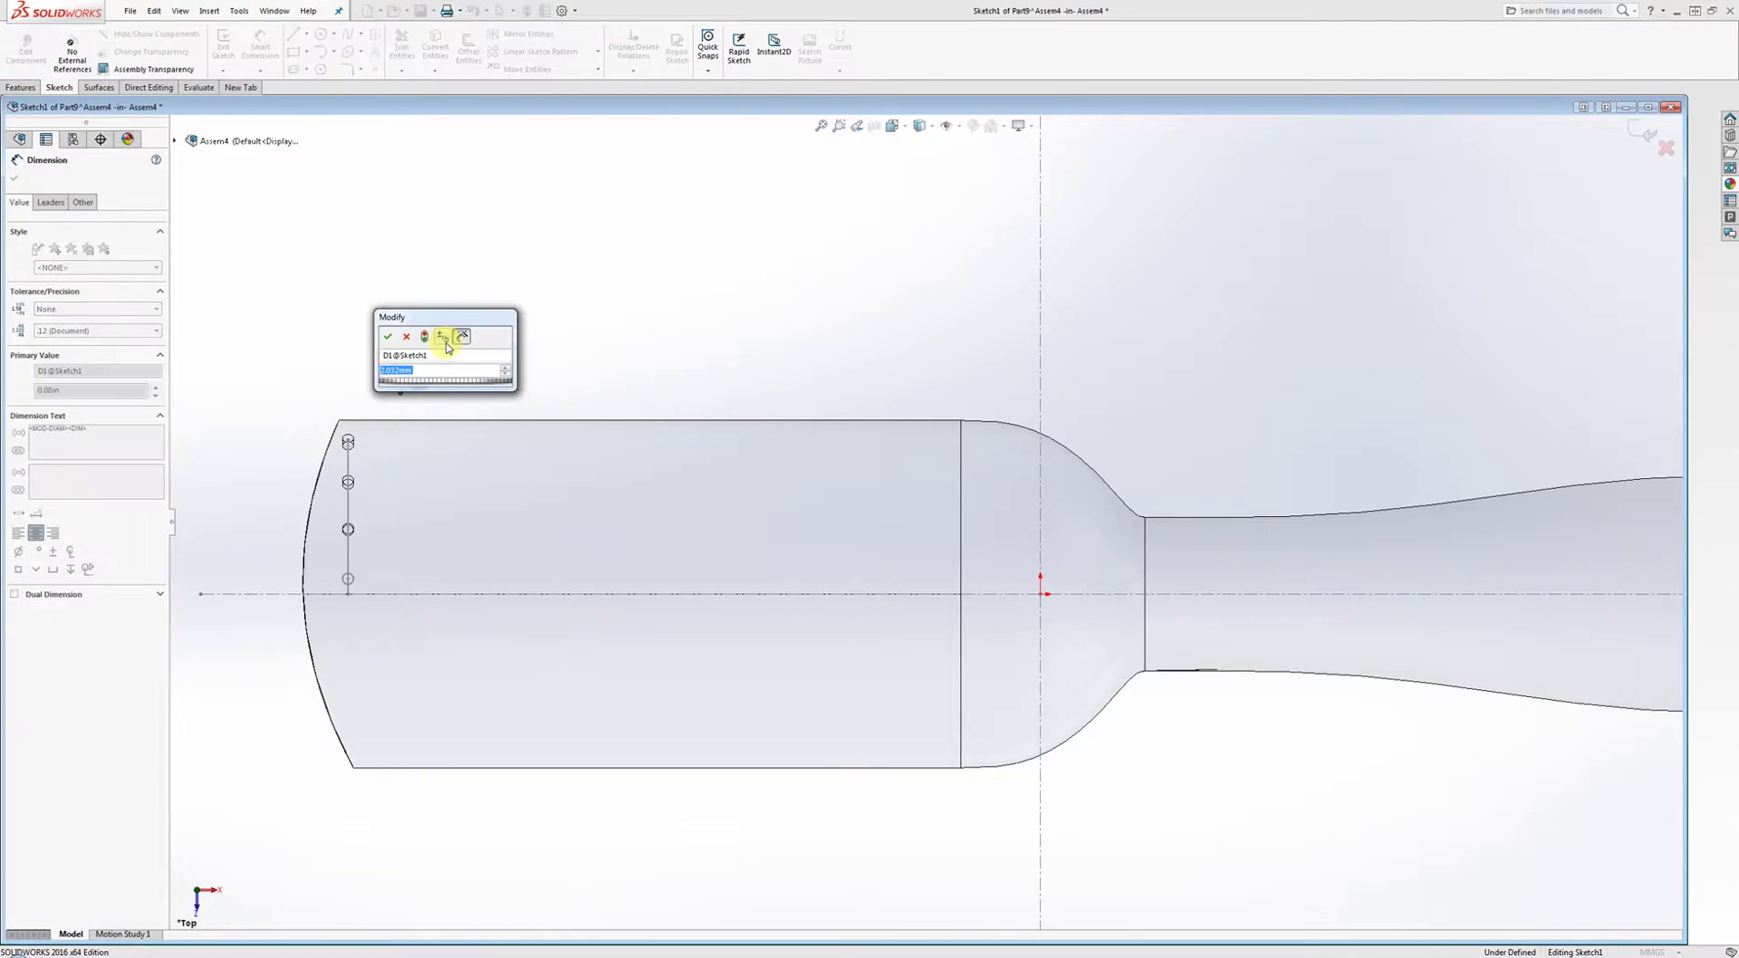
pyautogui.click(447, 342)
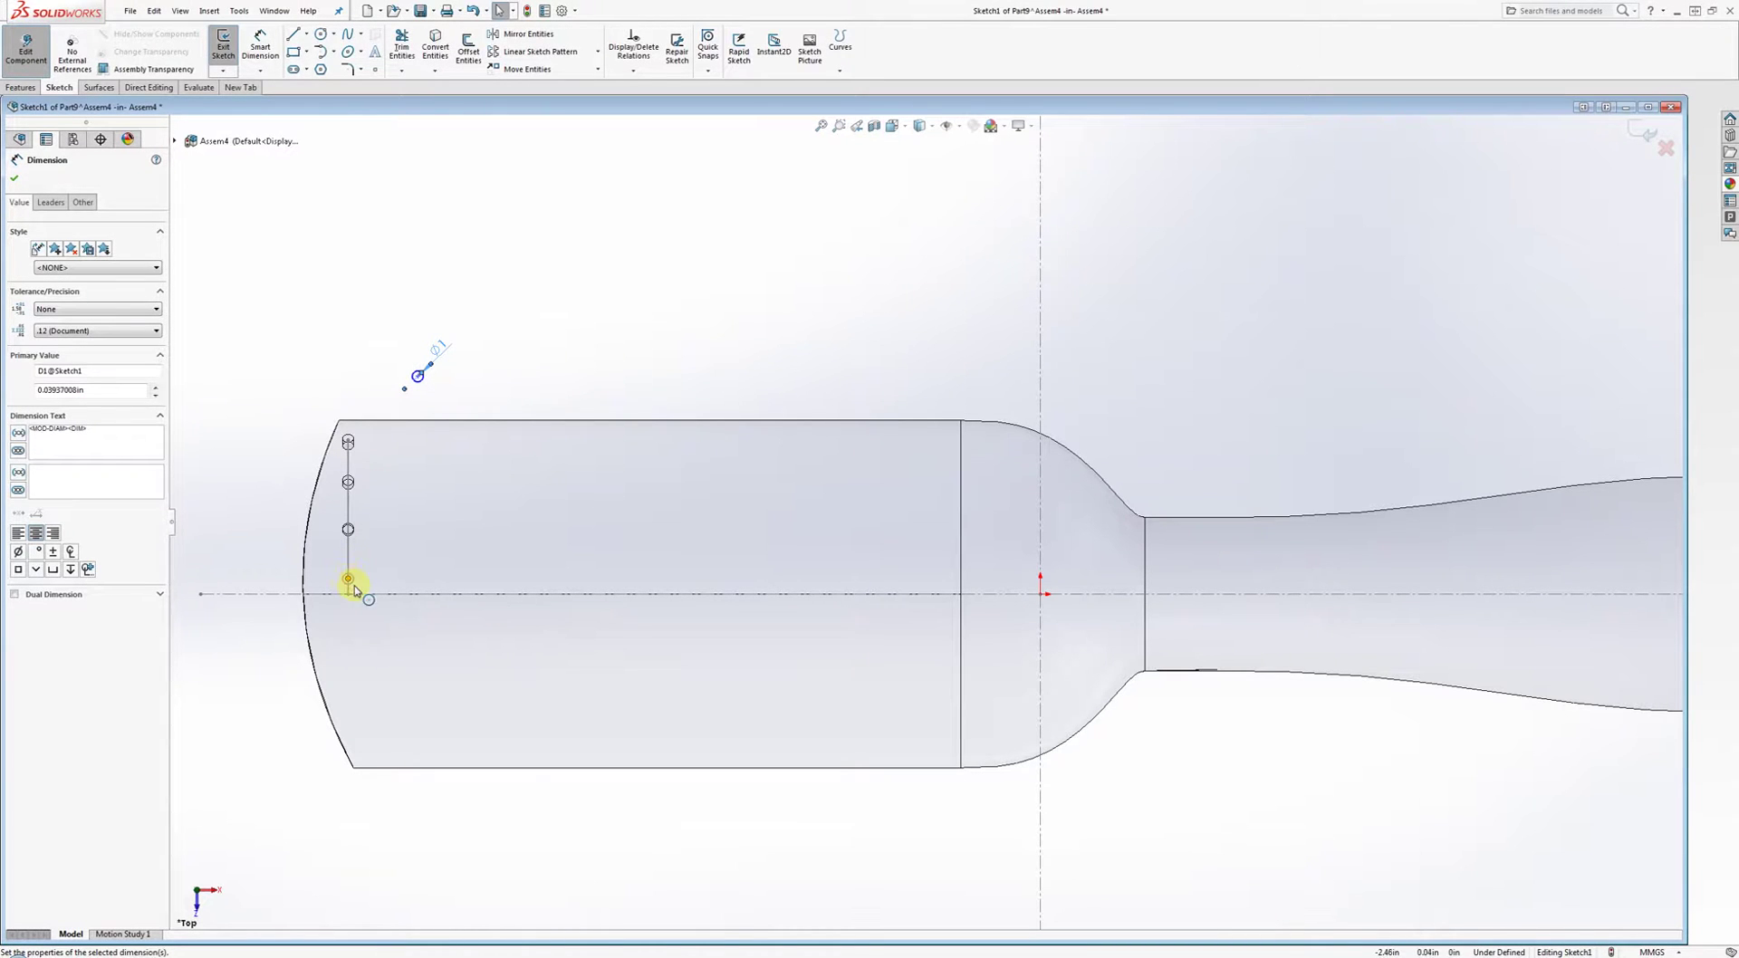
# Set the circle's diameter to 0.85 mm and exit the sketch.
pyautogui.doubleClick(442, 347)
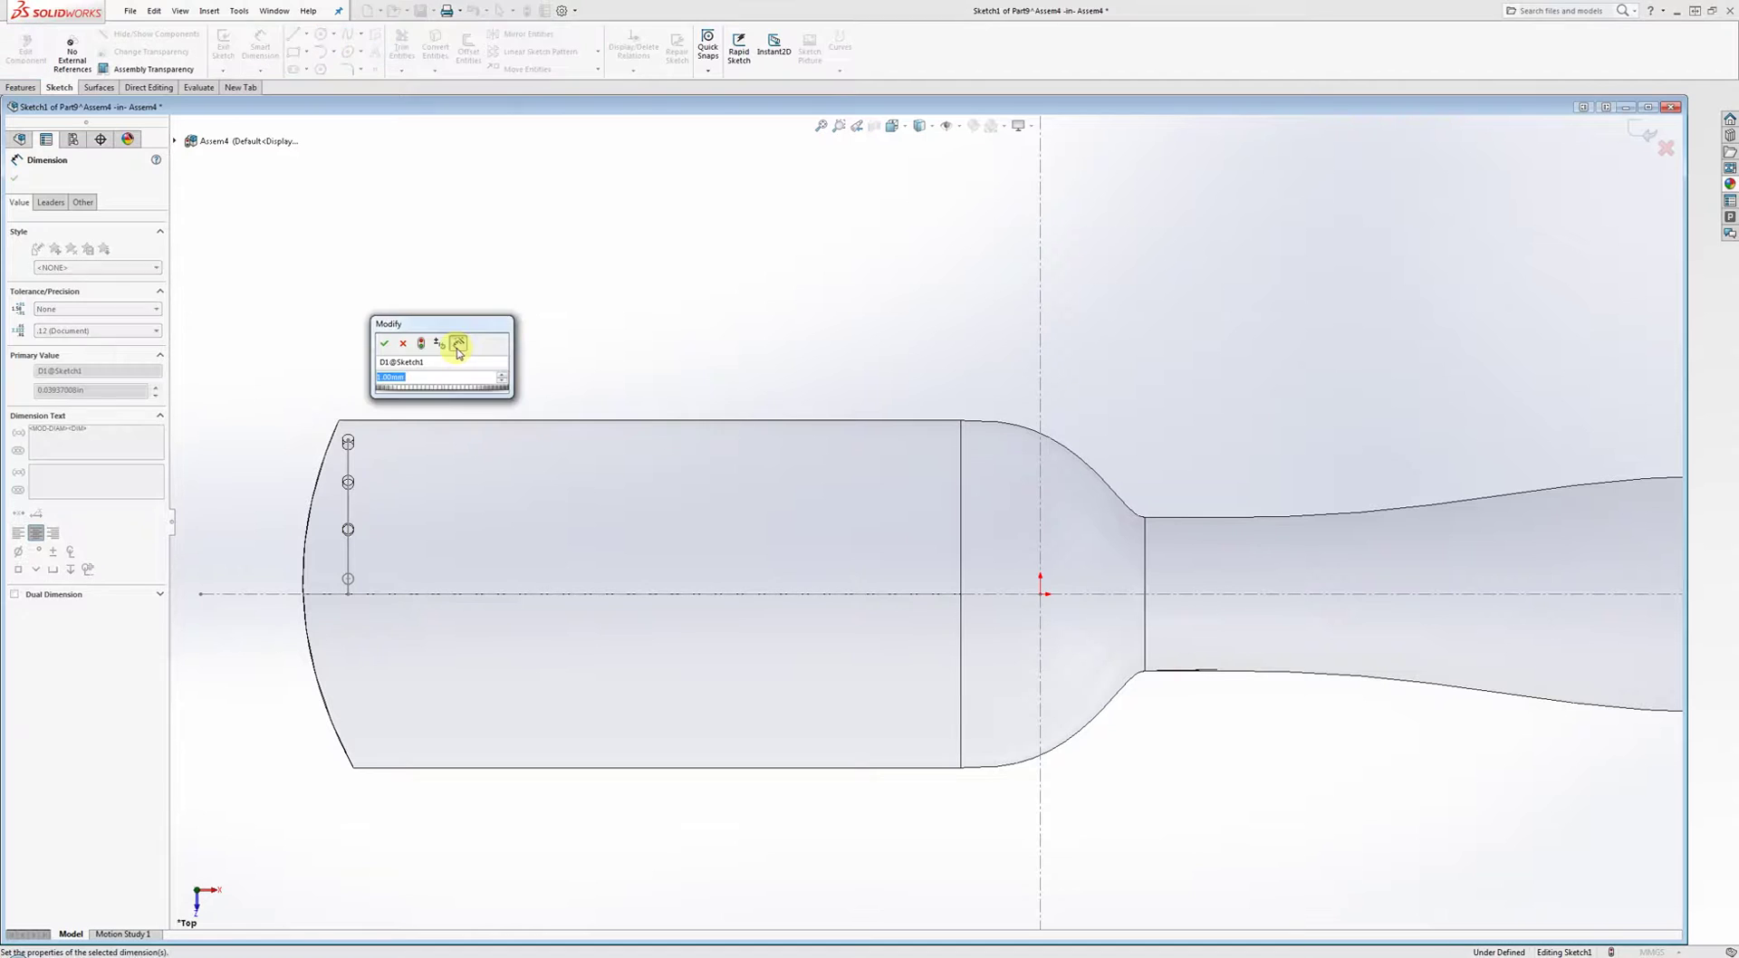
pyautogui.write('0.85')
pyautogui.press('Return')
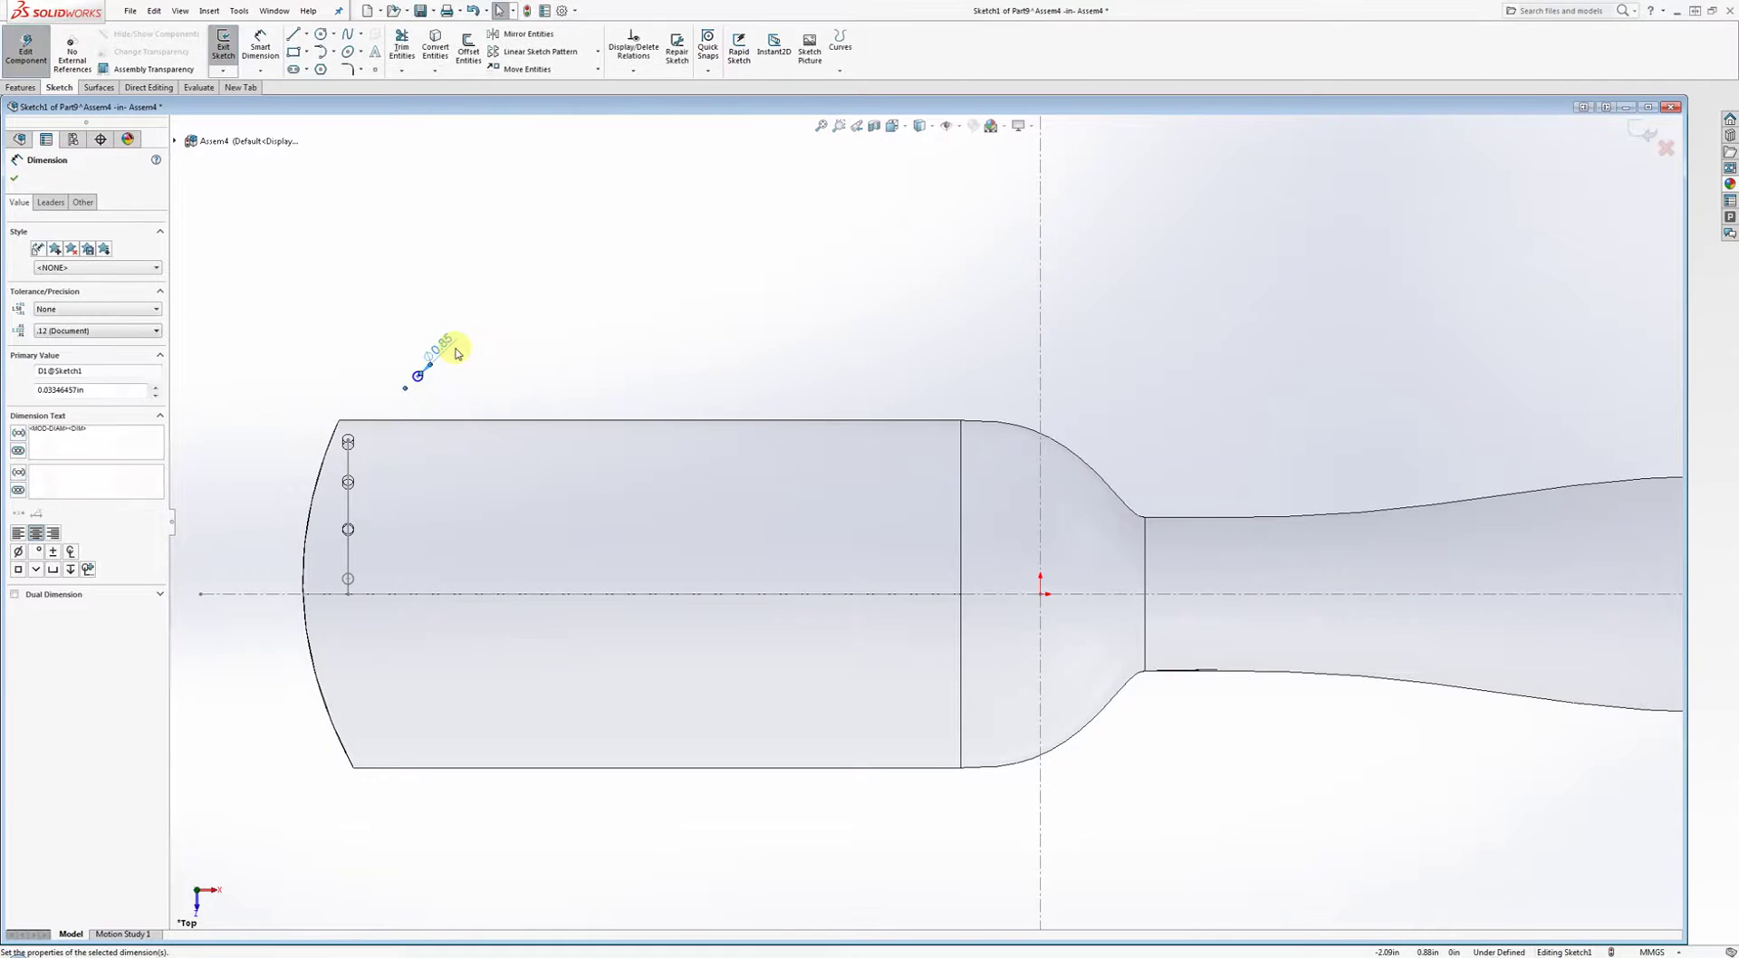
pyautogui.scroll(-3, 444, 379)
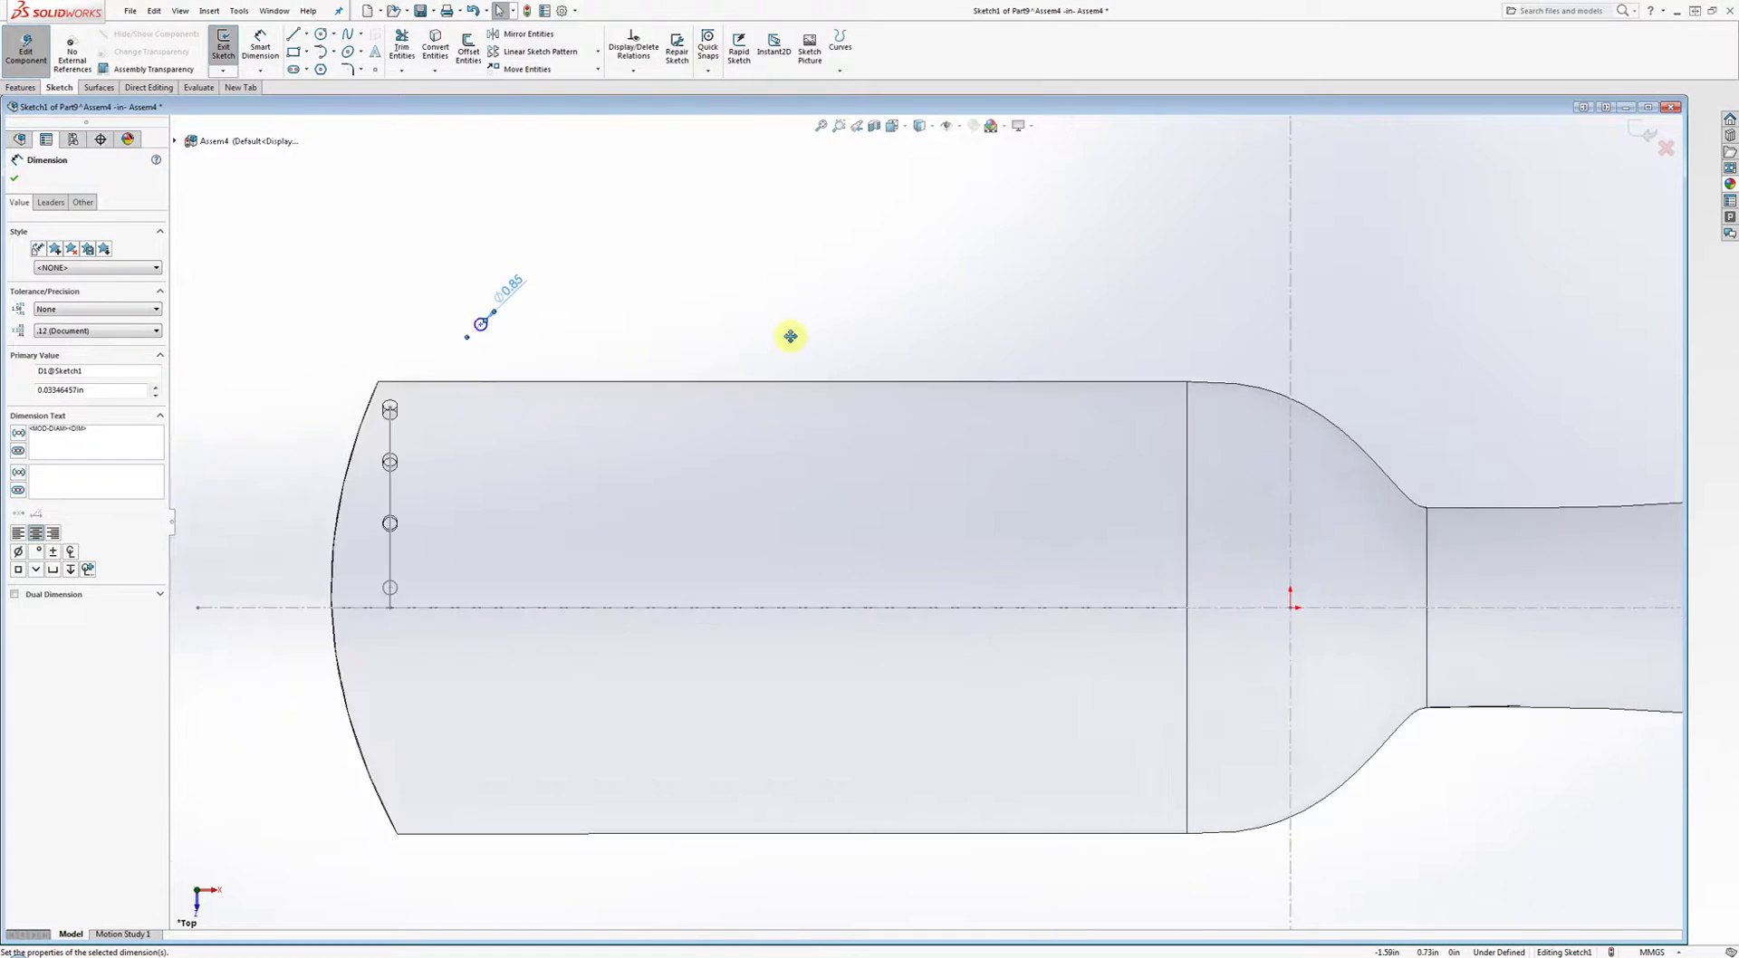
pyautogui.scroll(-2, 726, 509)
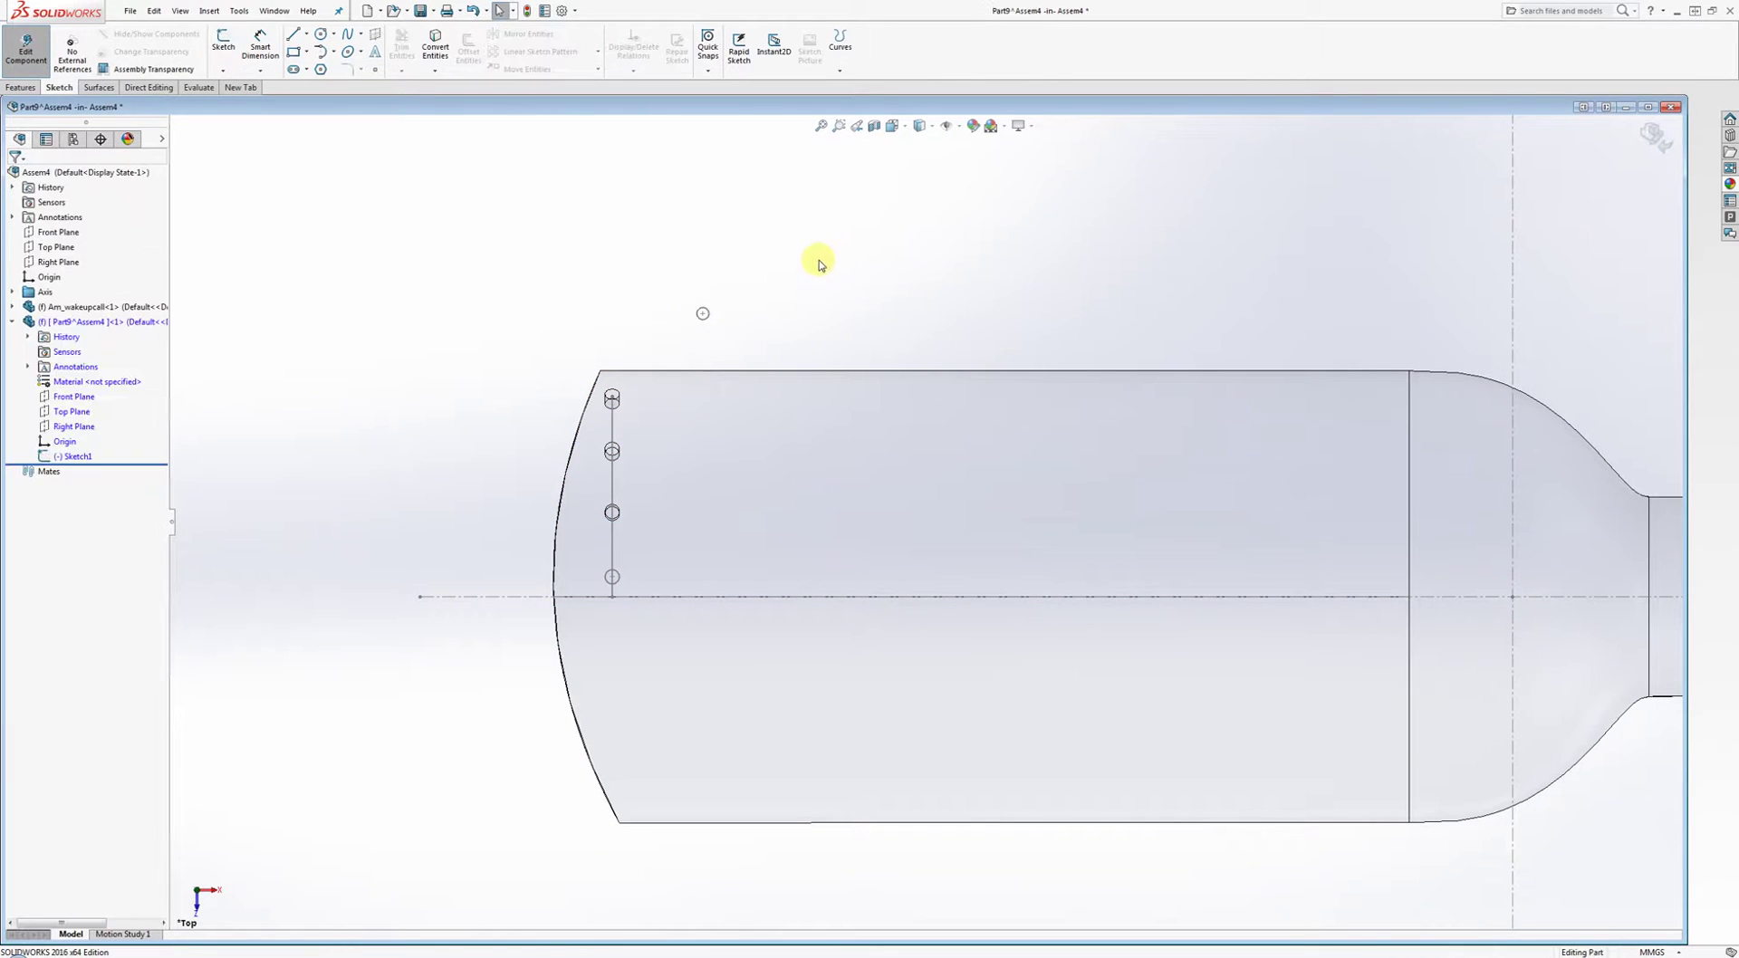
# Extrude the 0.85 mm circle 10 mm in one direction to form the bristle, and return to editing the assembly.
pyautogui.click(27, 87)
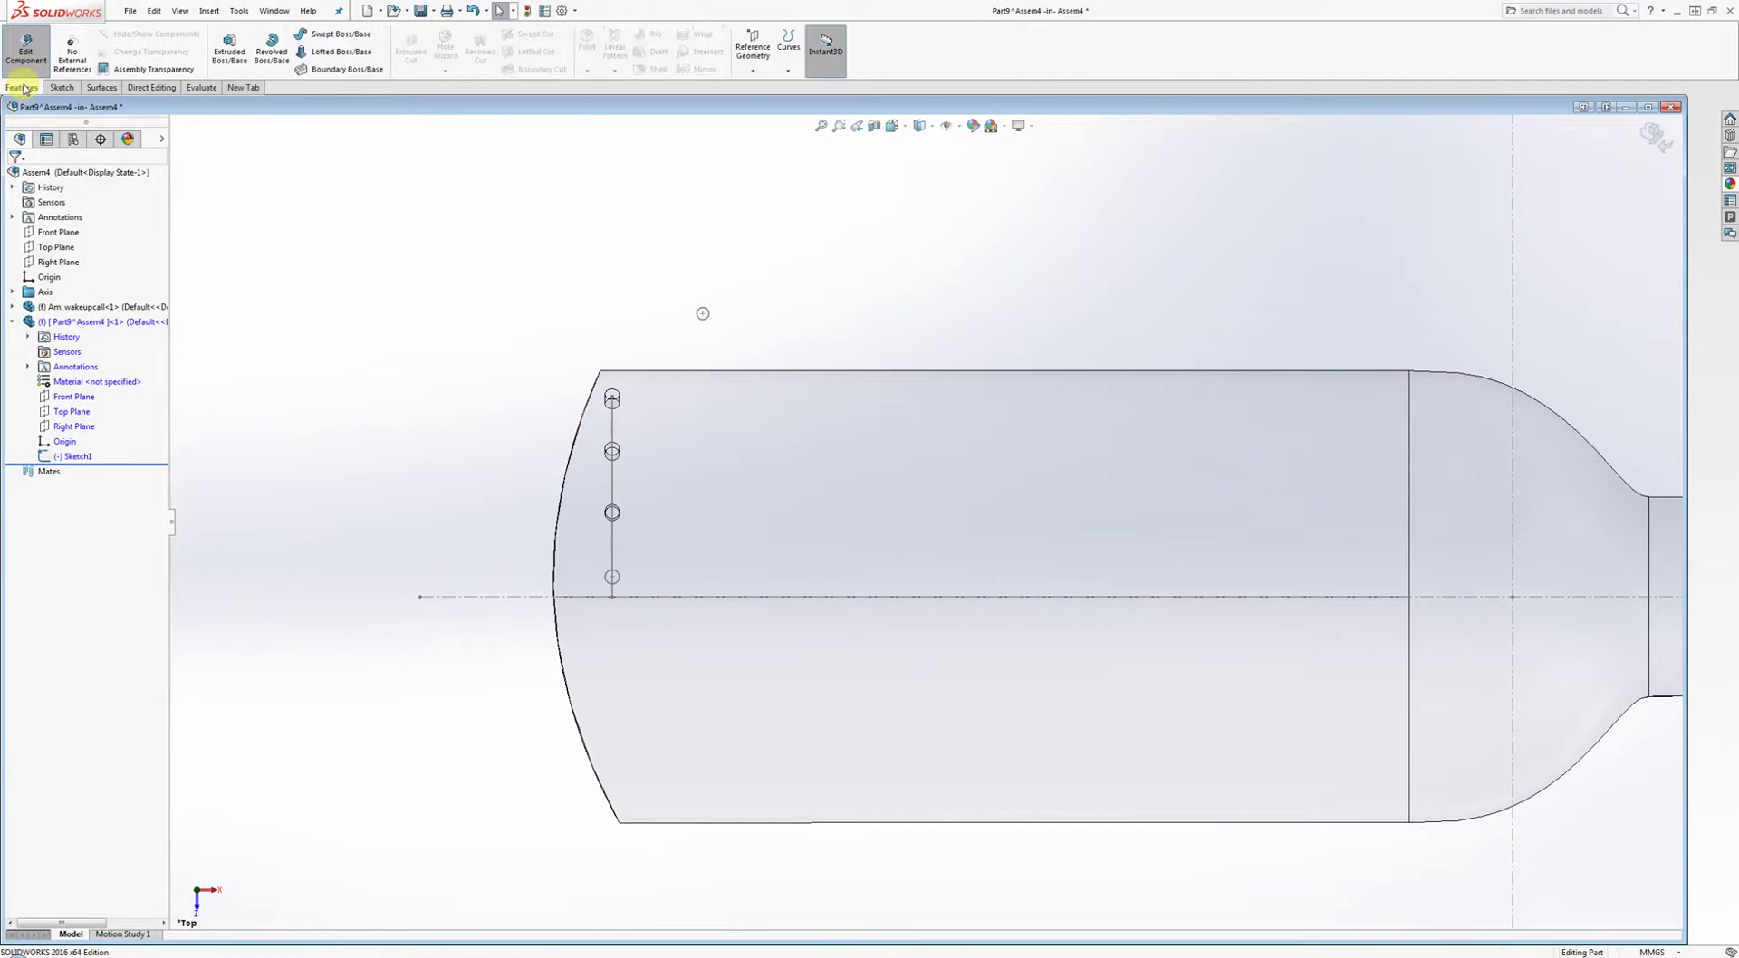
pyautogui.click(229, 50)
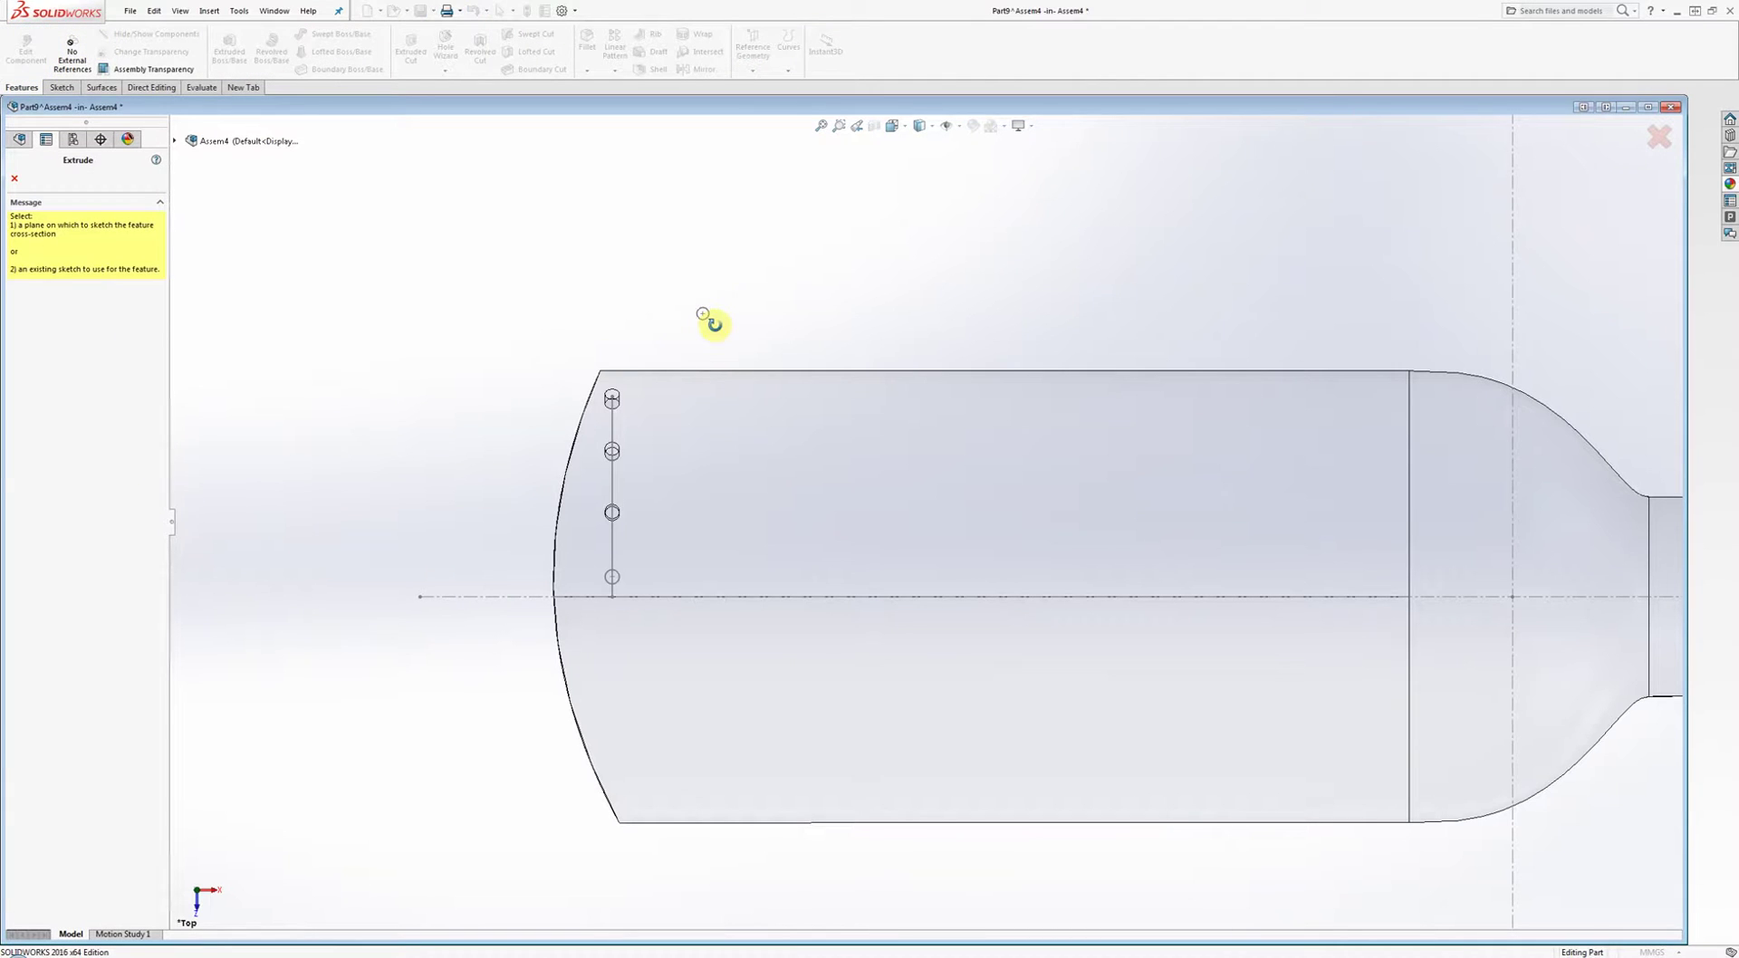
pyautogui.moveTo(710, 323); pyautogui.dragTo(722, 334, button='middle')
pyautogui.click(739, 403)
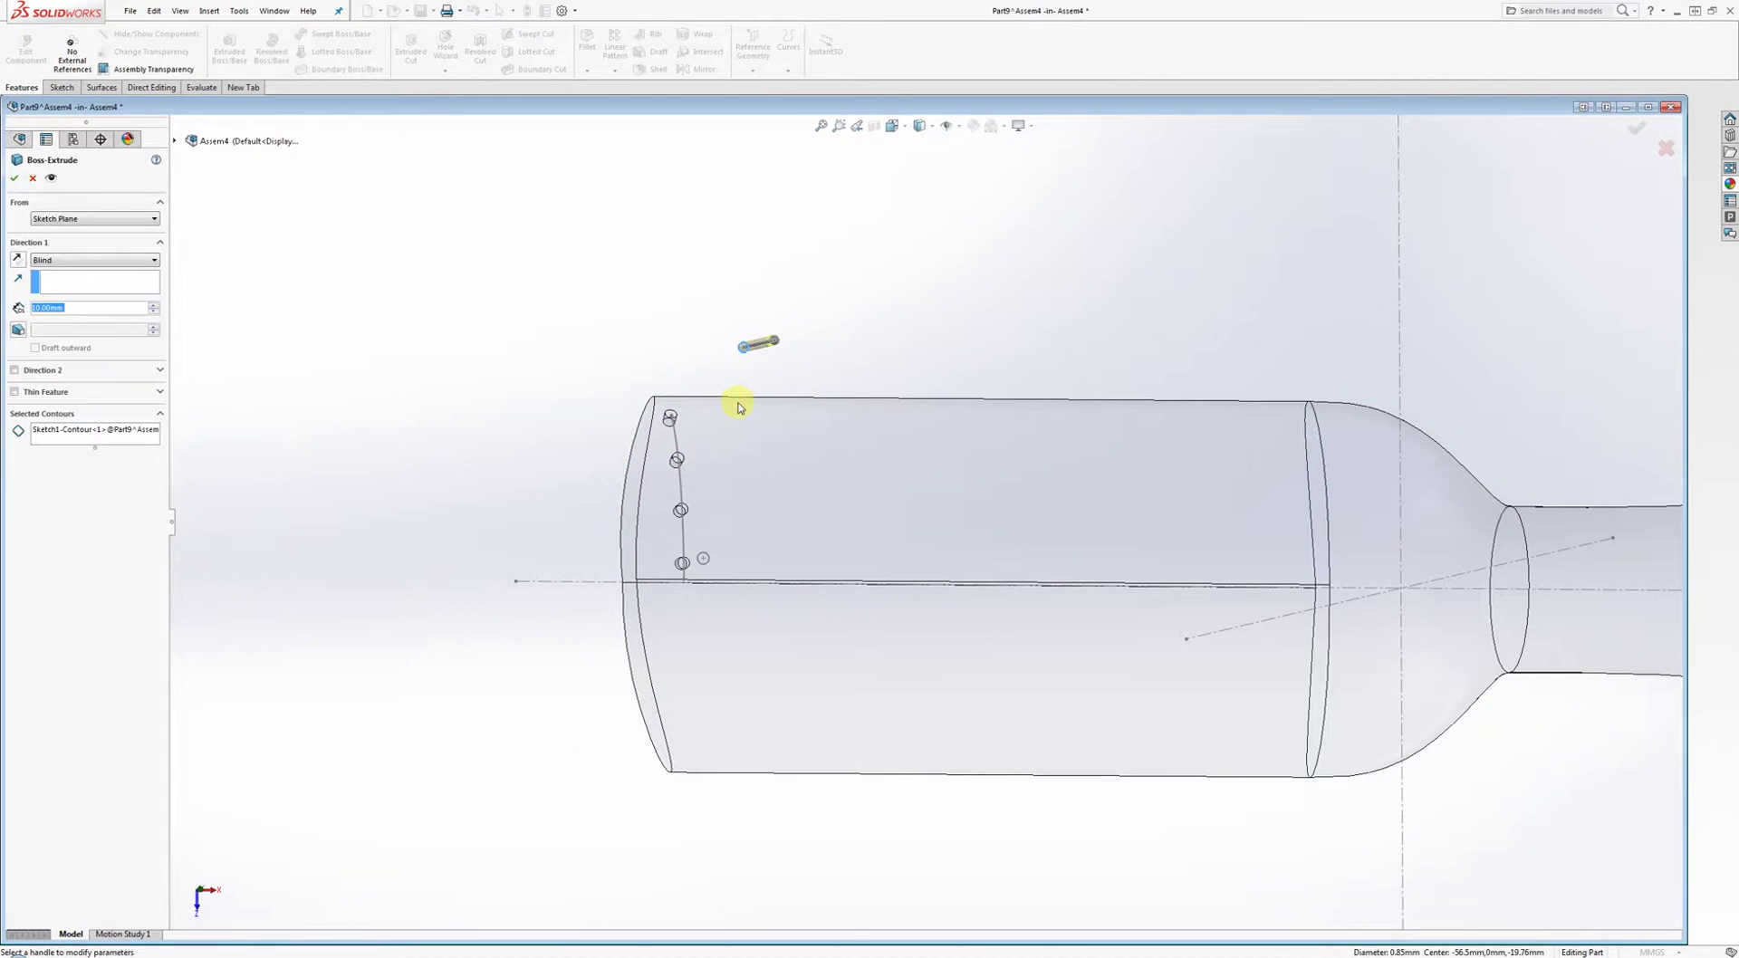
pyautogui.moveTo(1009, 311); pyautogui.dragTo(1043, 332, button='middle')
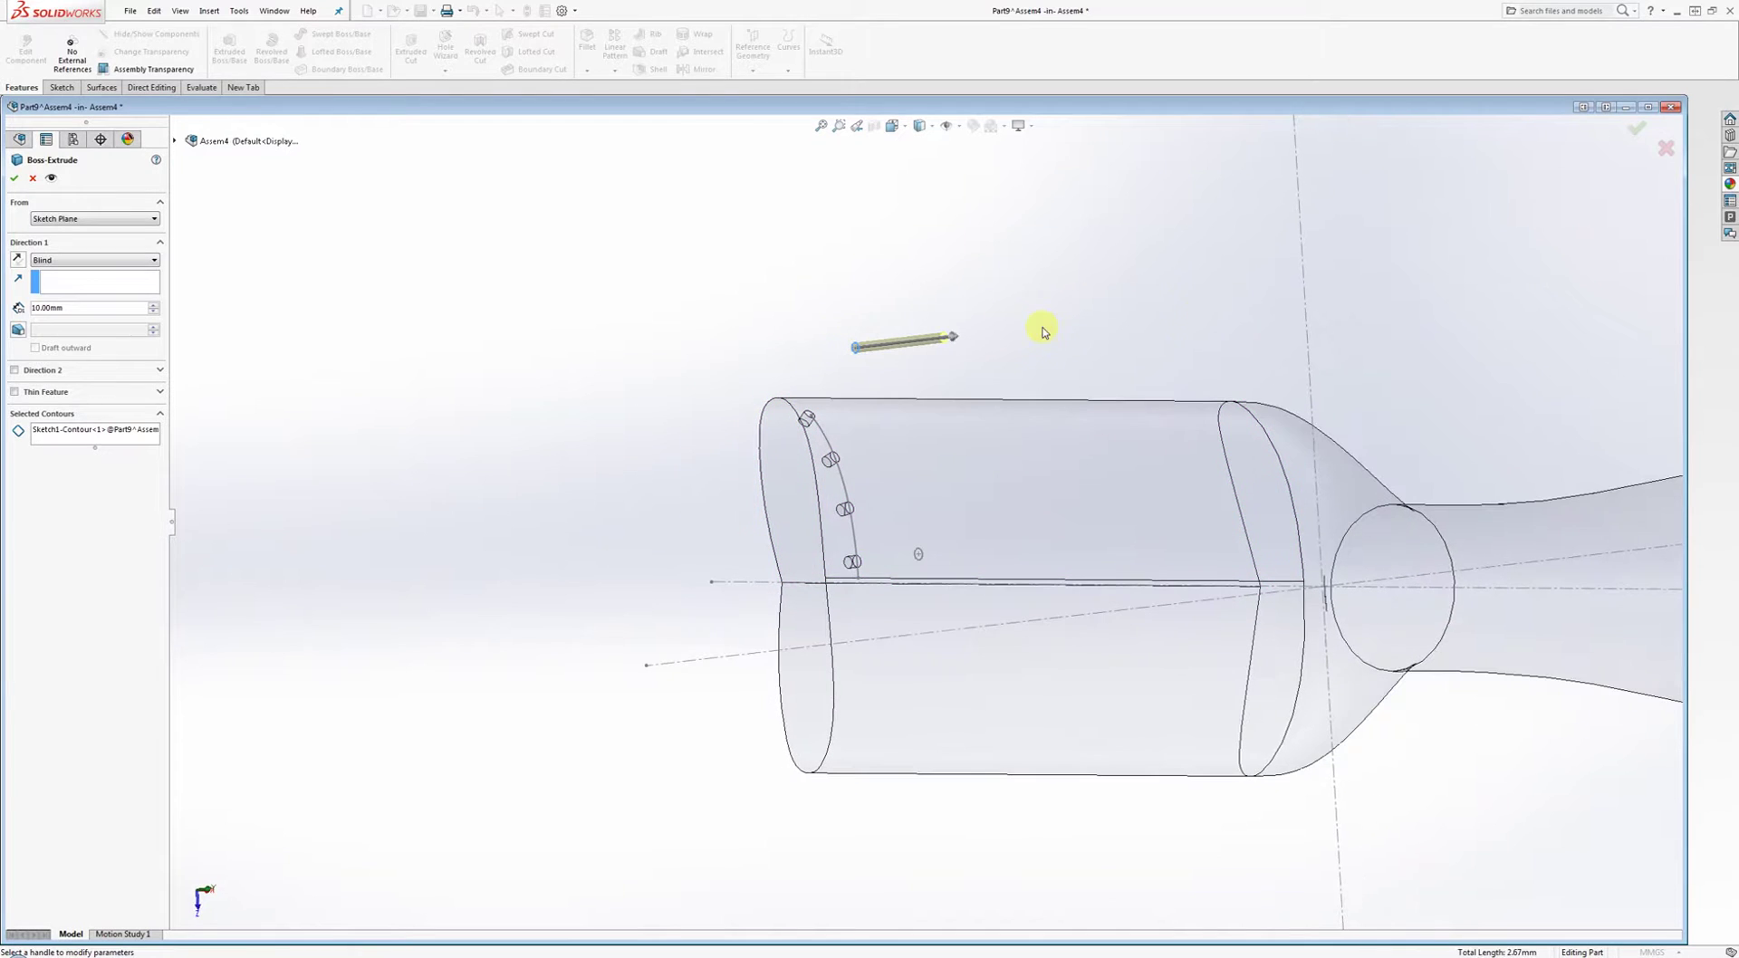
pyautogui.click(1636, 129)
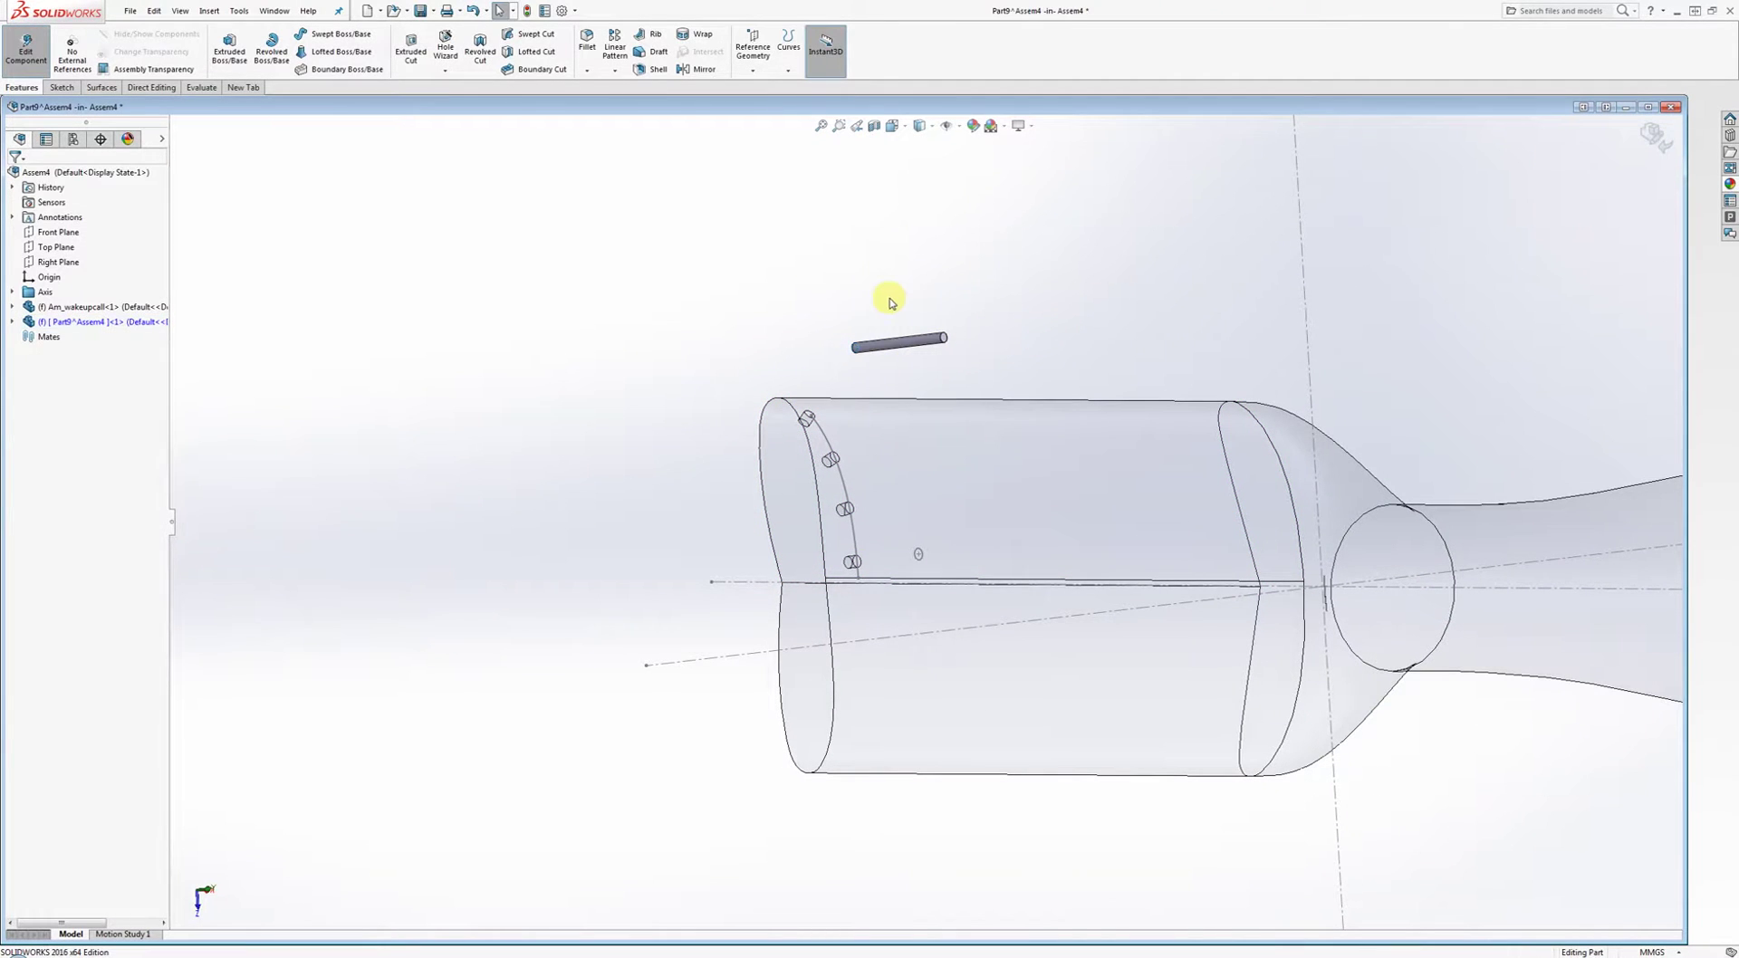
pyautogui.moveTo(889, 294); pyautogui.dragTo(1488, 196, button='middle')
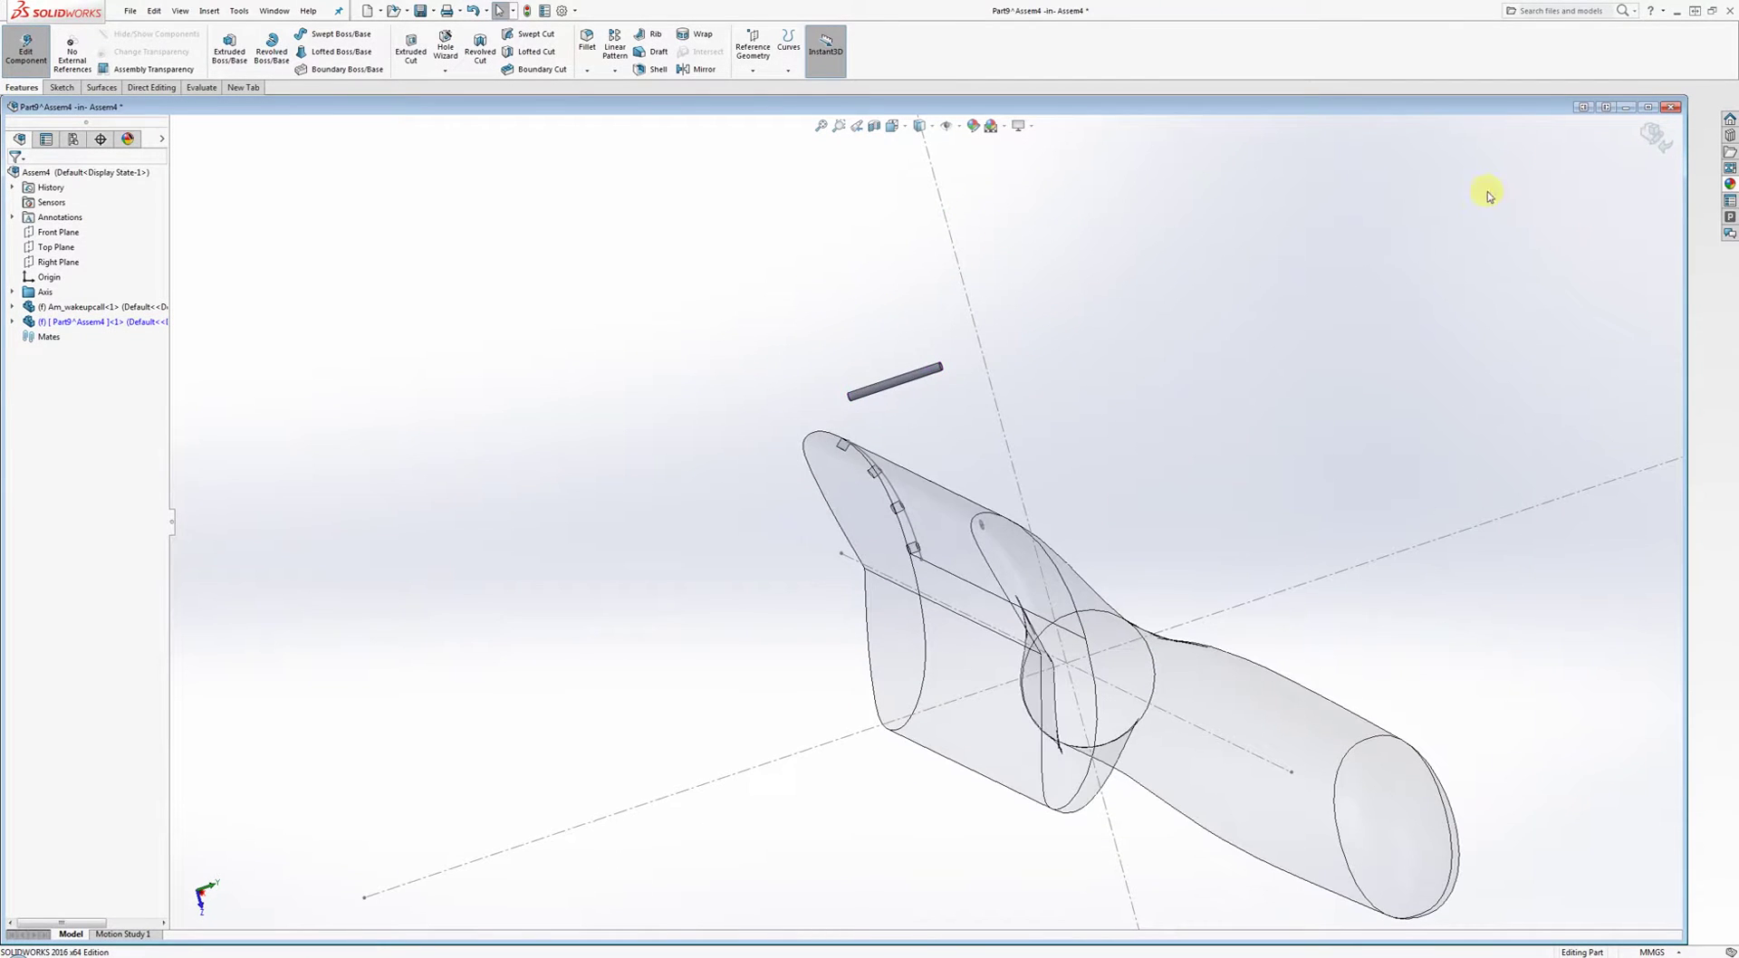
pyautogui.click(1650, 138)
pyautogui.moveTo(1048, 357)
pyautogui.mouseDown(button='middle')
pyautogui.moveTo(1250, 377)
pyautogui.moveTo(1023, 462)
pyautogui.moveTo(875, 464)
pyautogui.mouseUp(button='middle')
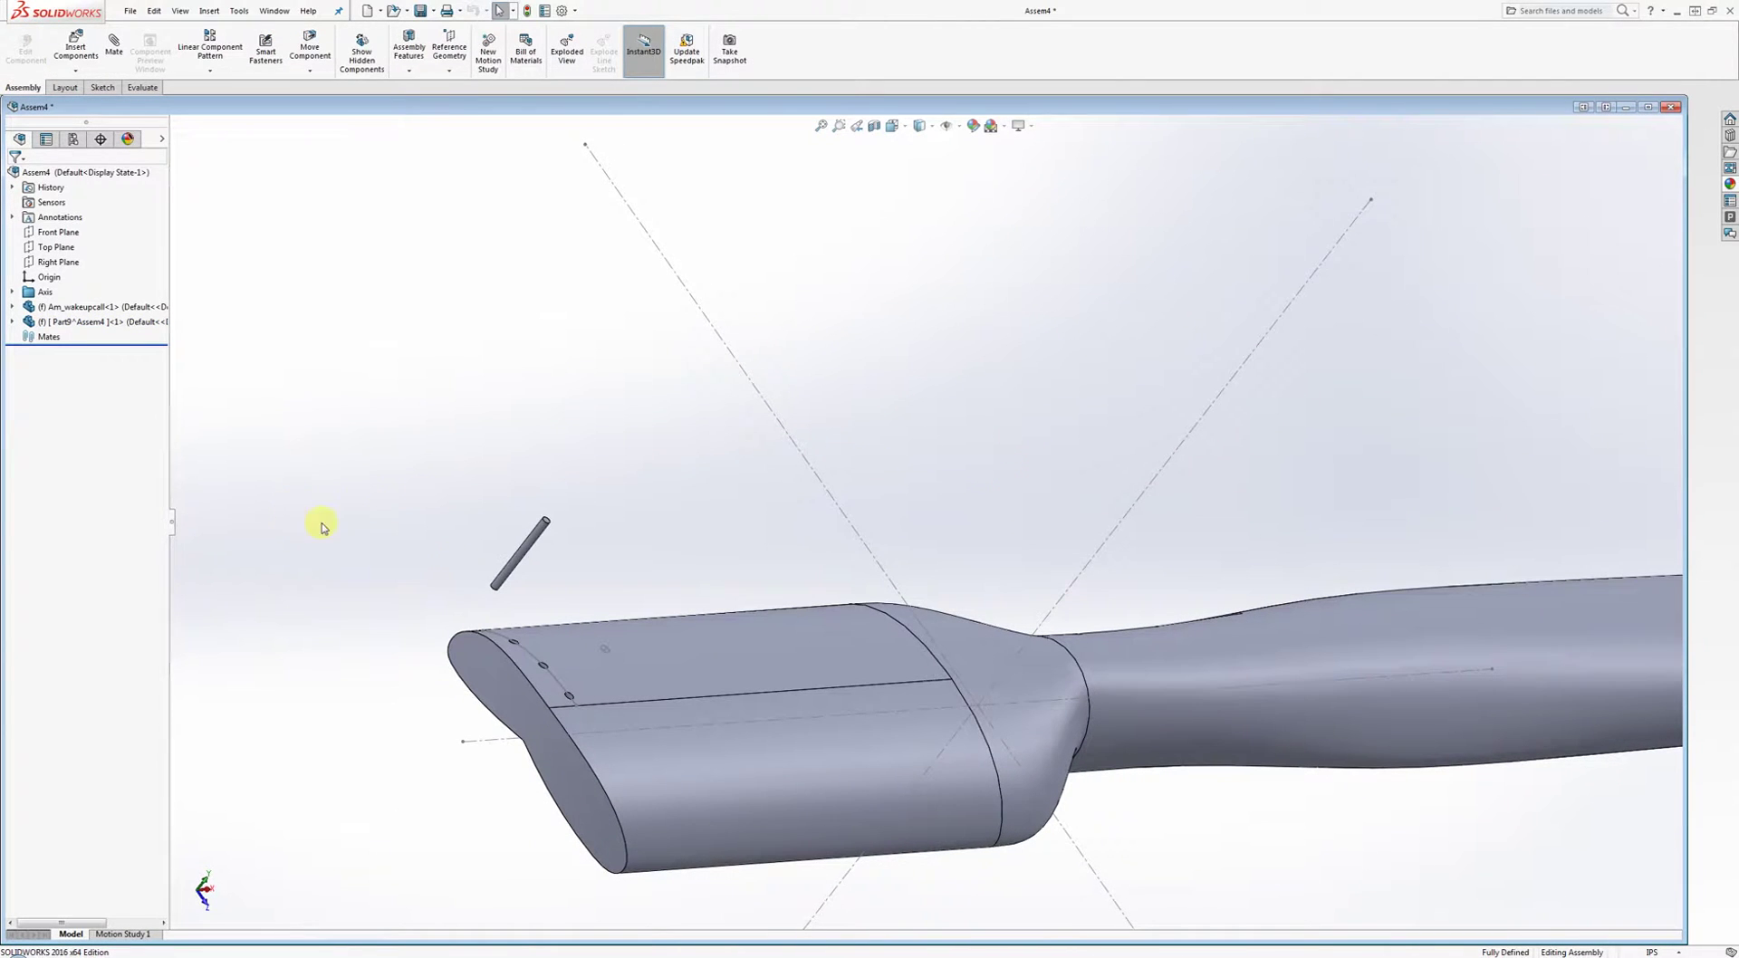
# Float the fixed bristle part and move it farther along and above the brush head.
pyautogui.click(544, 537)
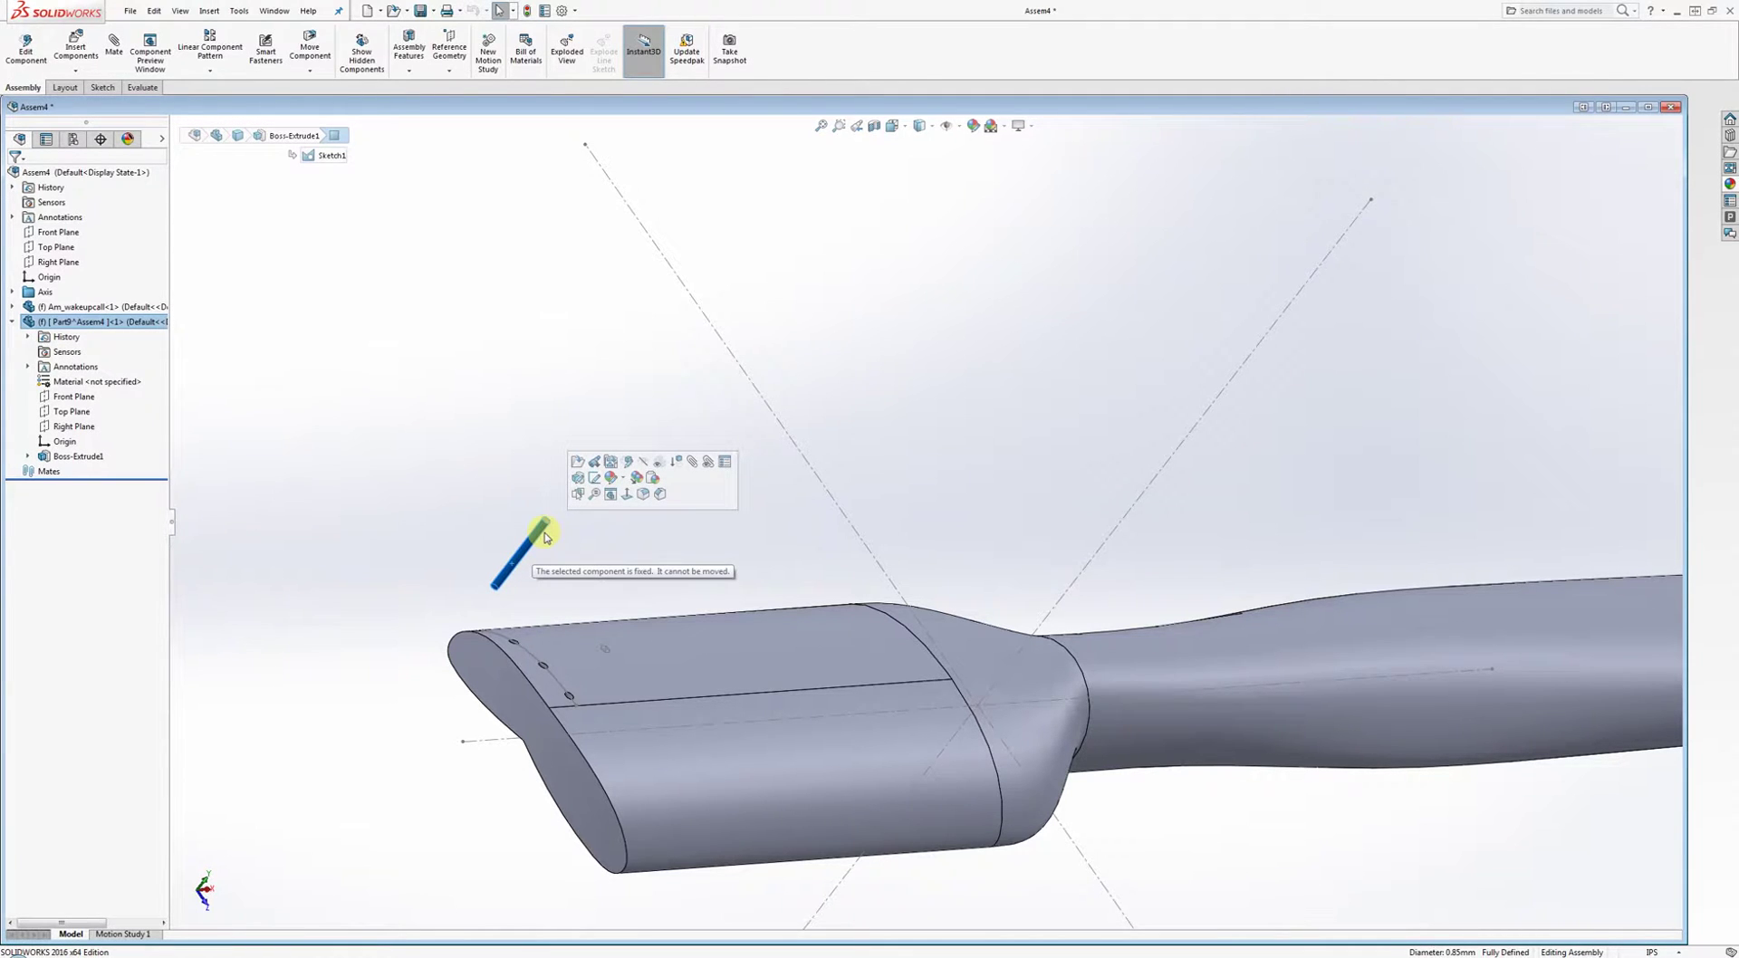
pyautogui.click(372, 503)
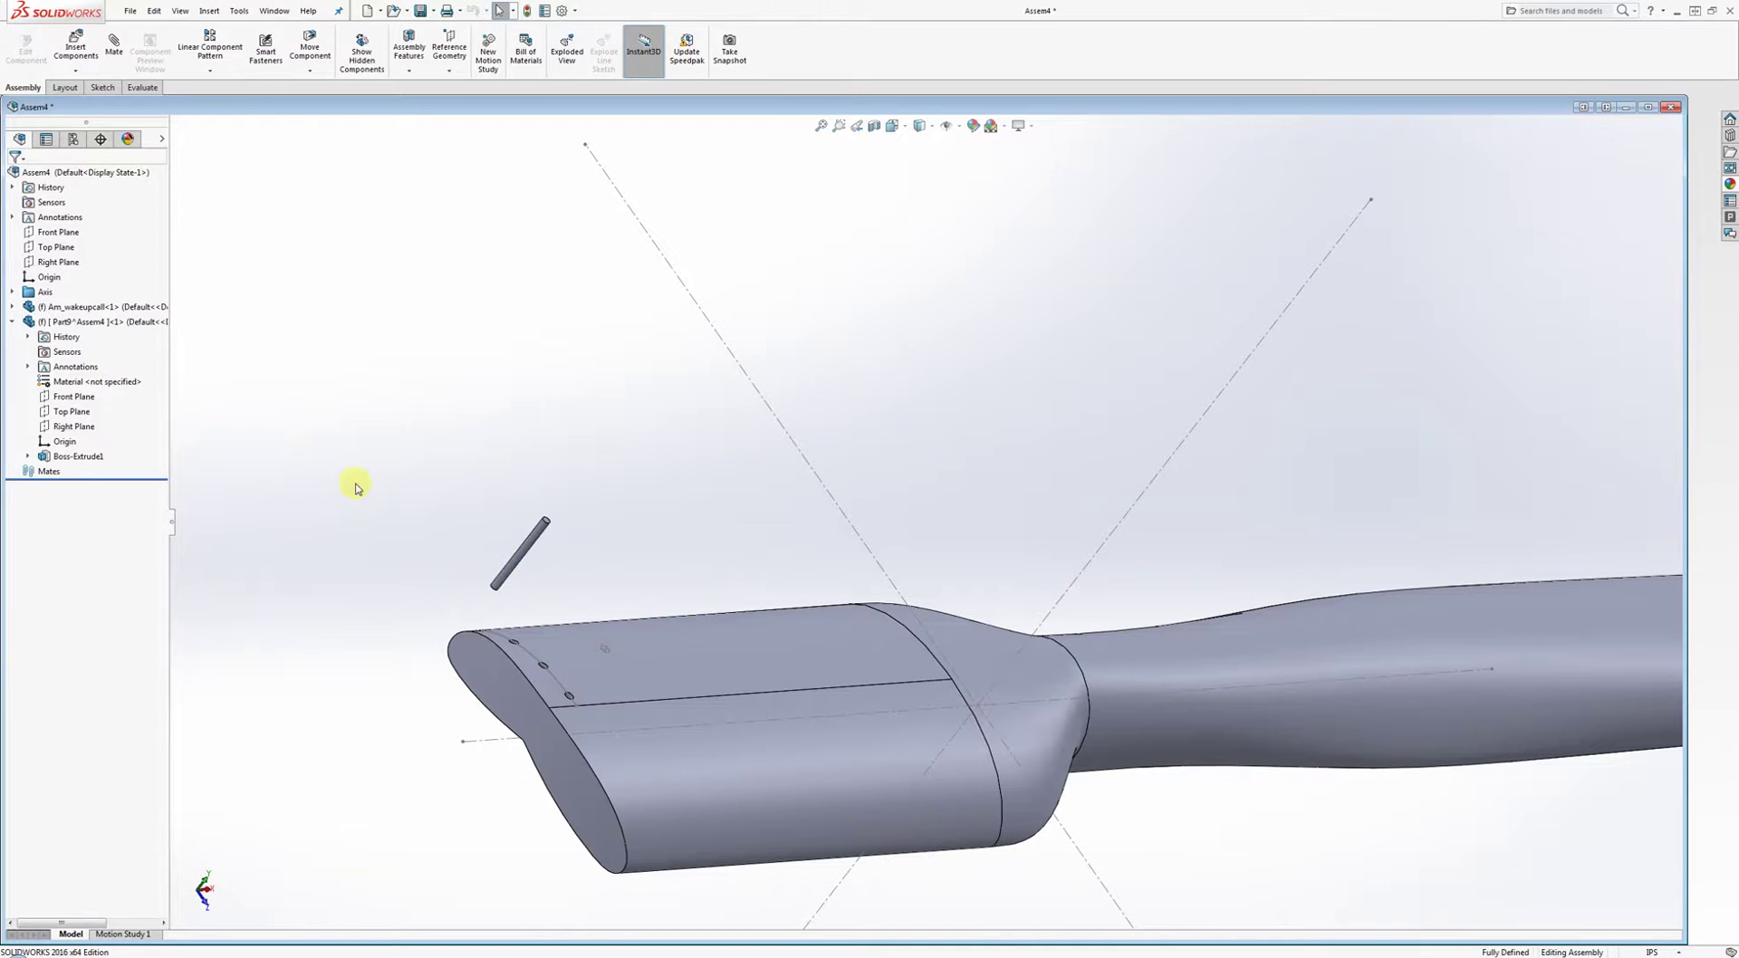
pyautogui.rightClick(65, 322)
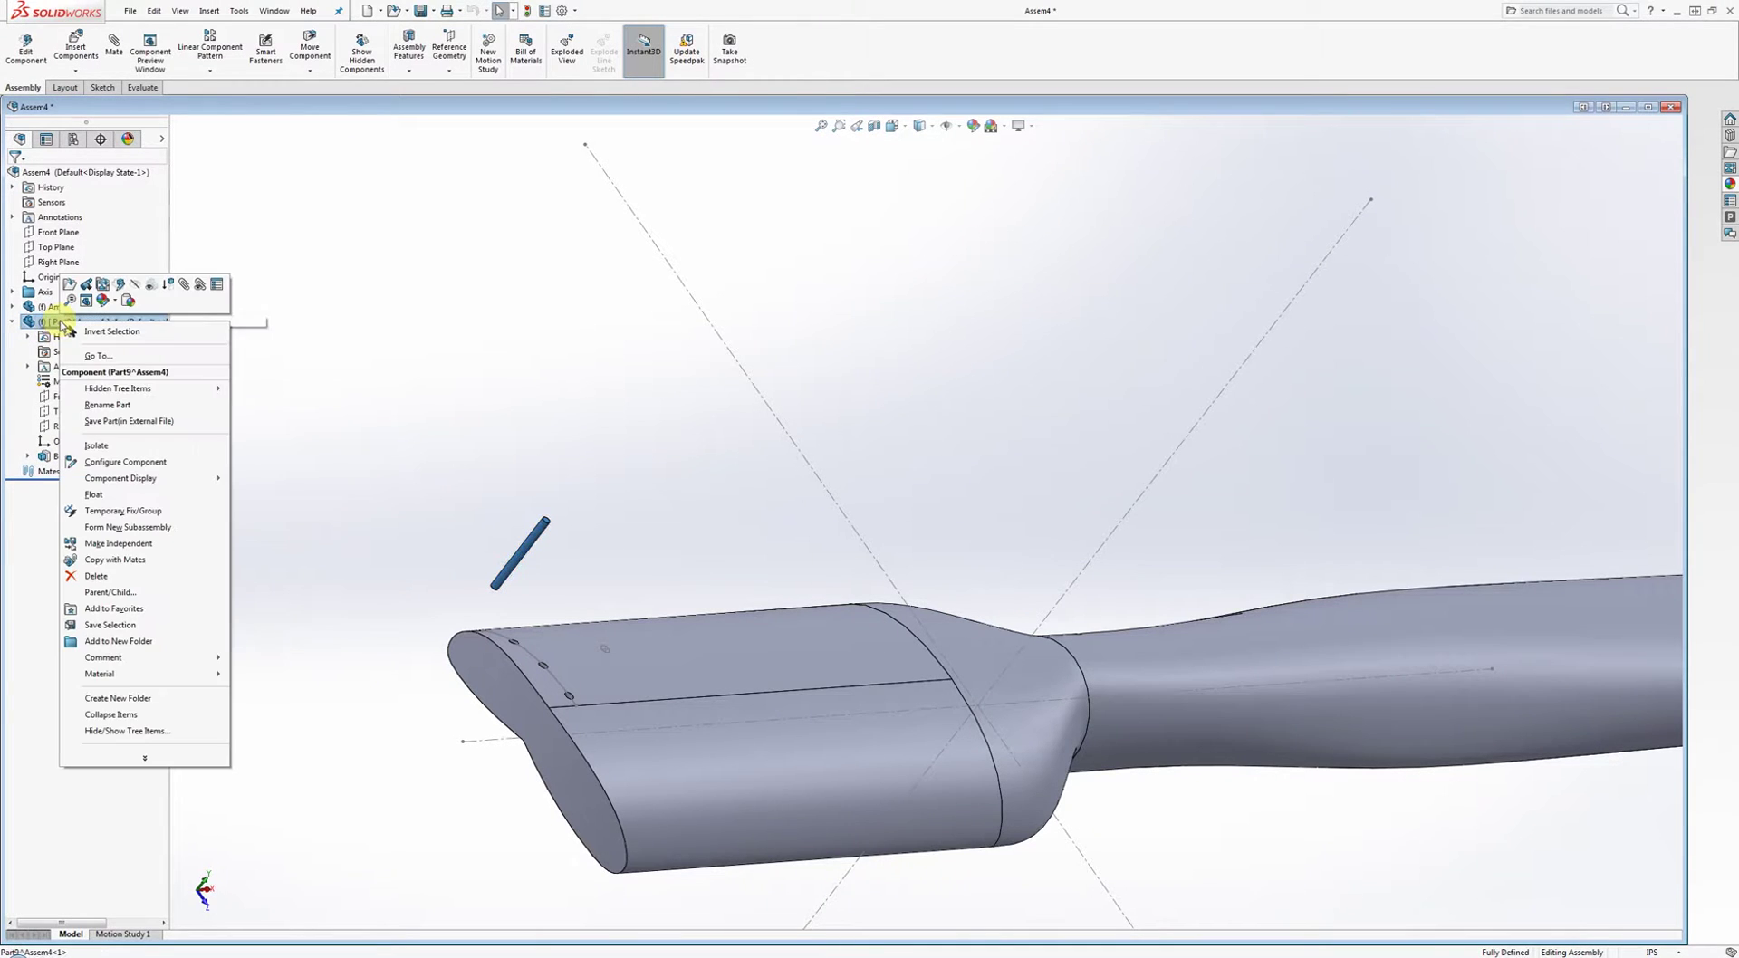
pyautogui.click(93, 494)
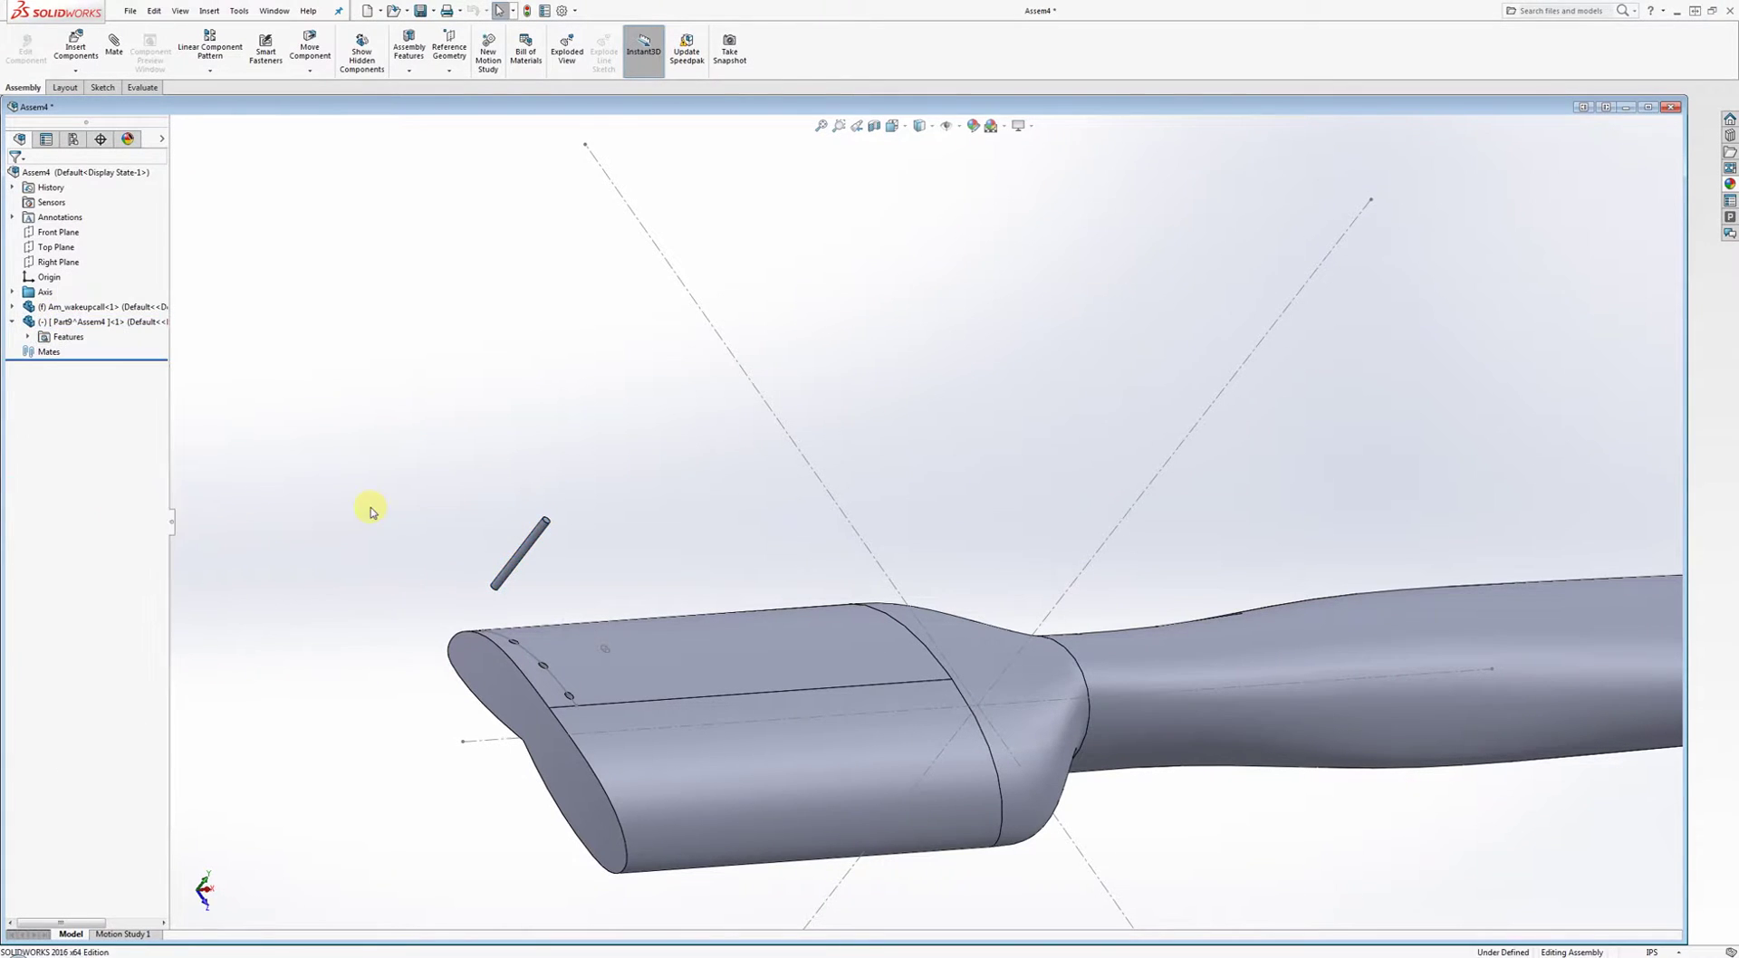
pyautogui.moveTo(504, 580); pyautogui.dragTo(602, 516)
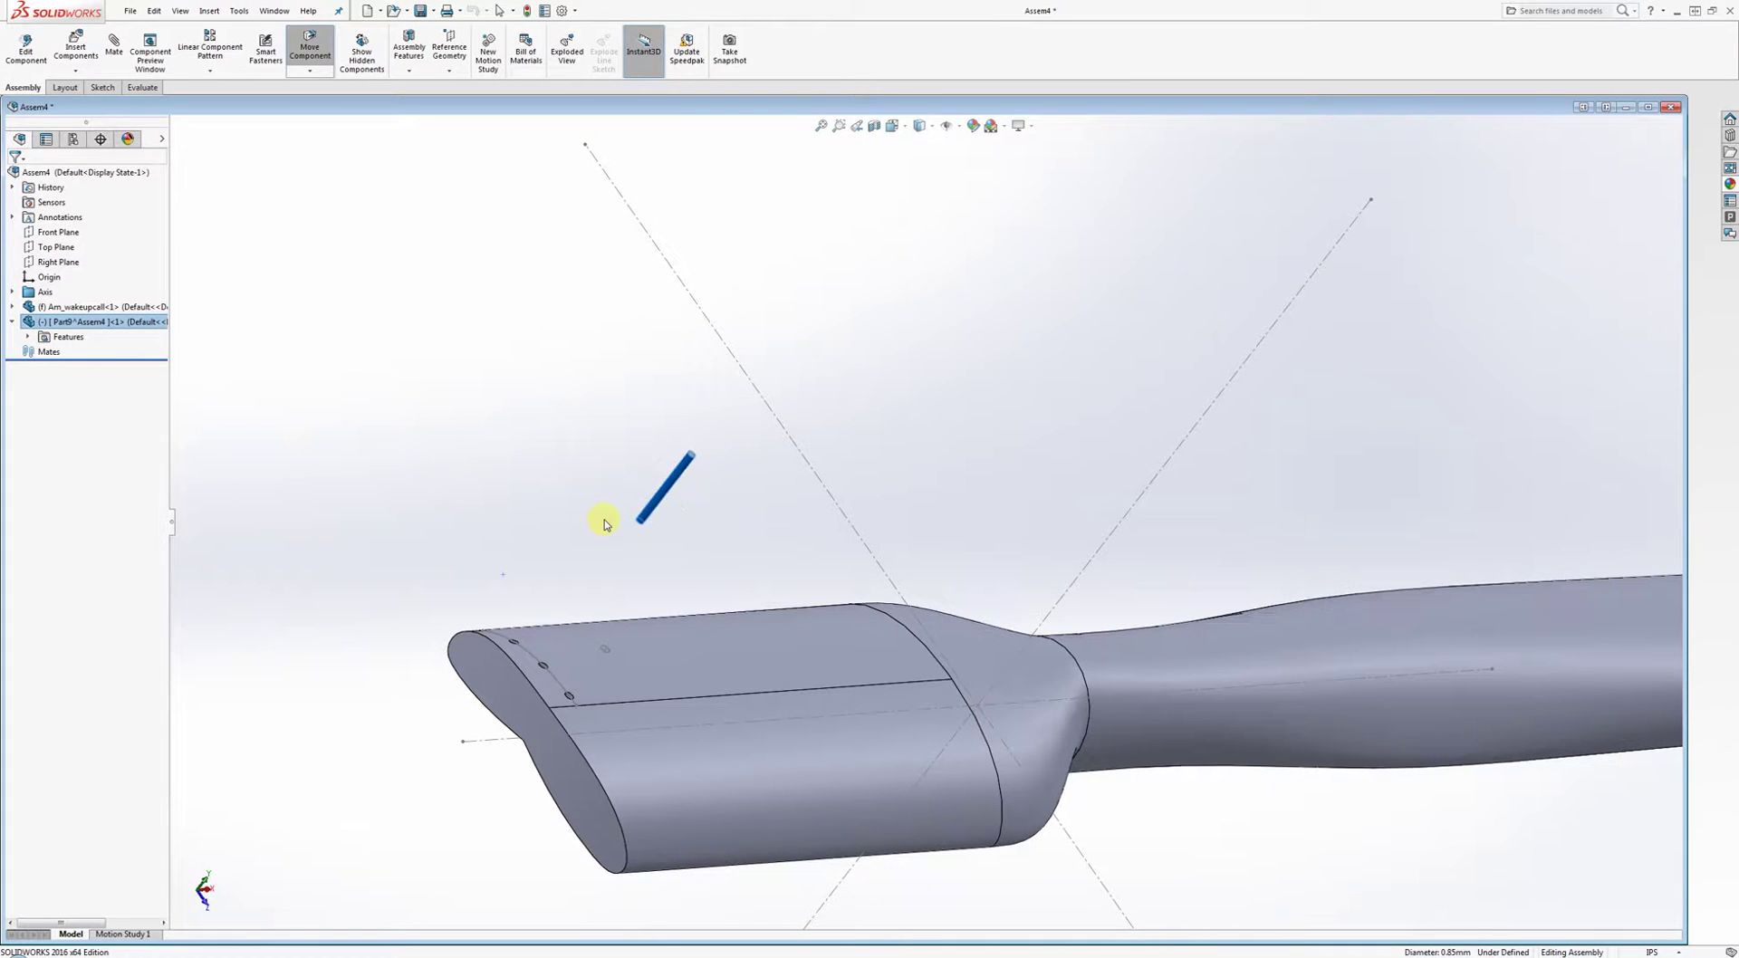
# Add a parallel mate between the bristle's cylindrical face and the flat floor of the hole nearest the brush head's centre line.
pyautogui.moveTo(571, 532)
pyautogui.mouseDown(button='middle')
pyautogui.moveTo(588, 520)
pyautogui.moveTo(621, 692)
pyautogui.moveTo(528, 535)
pyautogui.moveTo(544, 530)
pyautogui.mouseUp(button='middle')
pyautogui.scroll(-2, 706, 486)
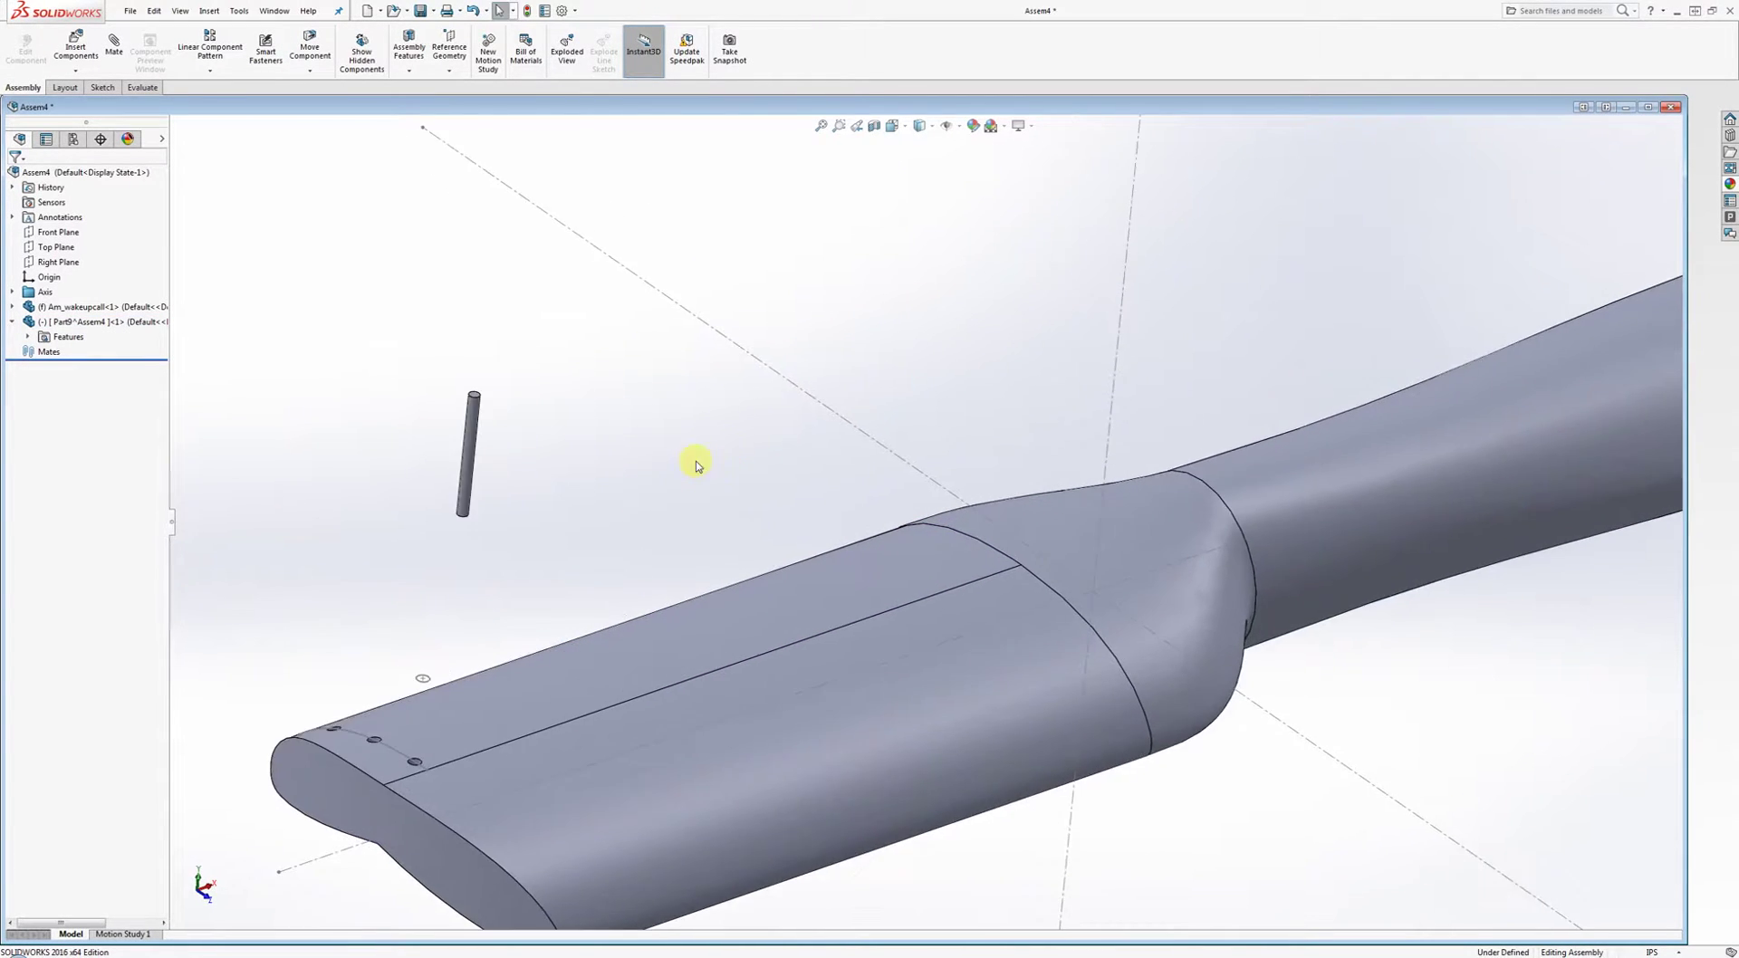
pyautogui.moveTo(695, 462)
pyautogui.mouseDown(button='middle')
pyautogui.moveTo(797, 376)
pyautogui.moveTo(758, 353)
pyautogui.moveTo(724, 393)
pyautogui.moveTo(707, 388)
pyautogui.mouseUp(button='middle')
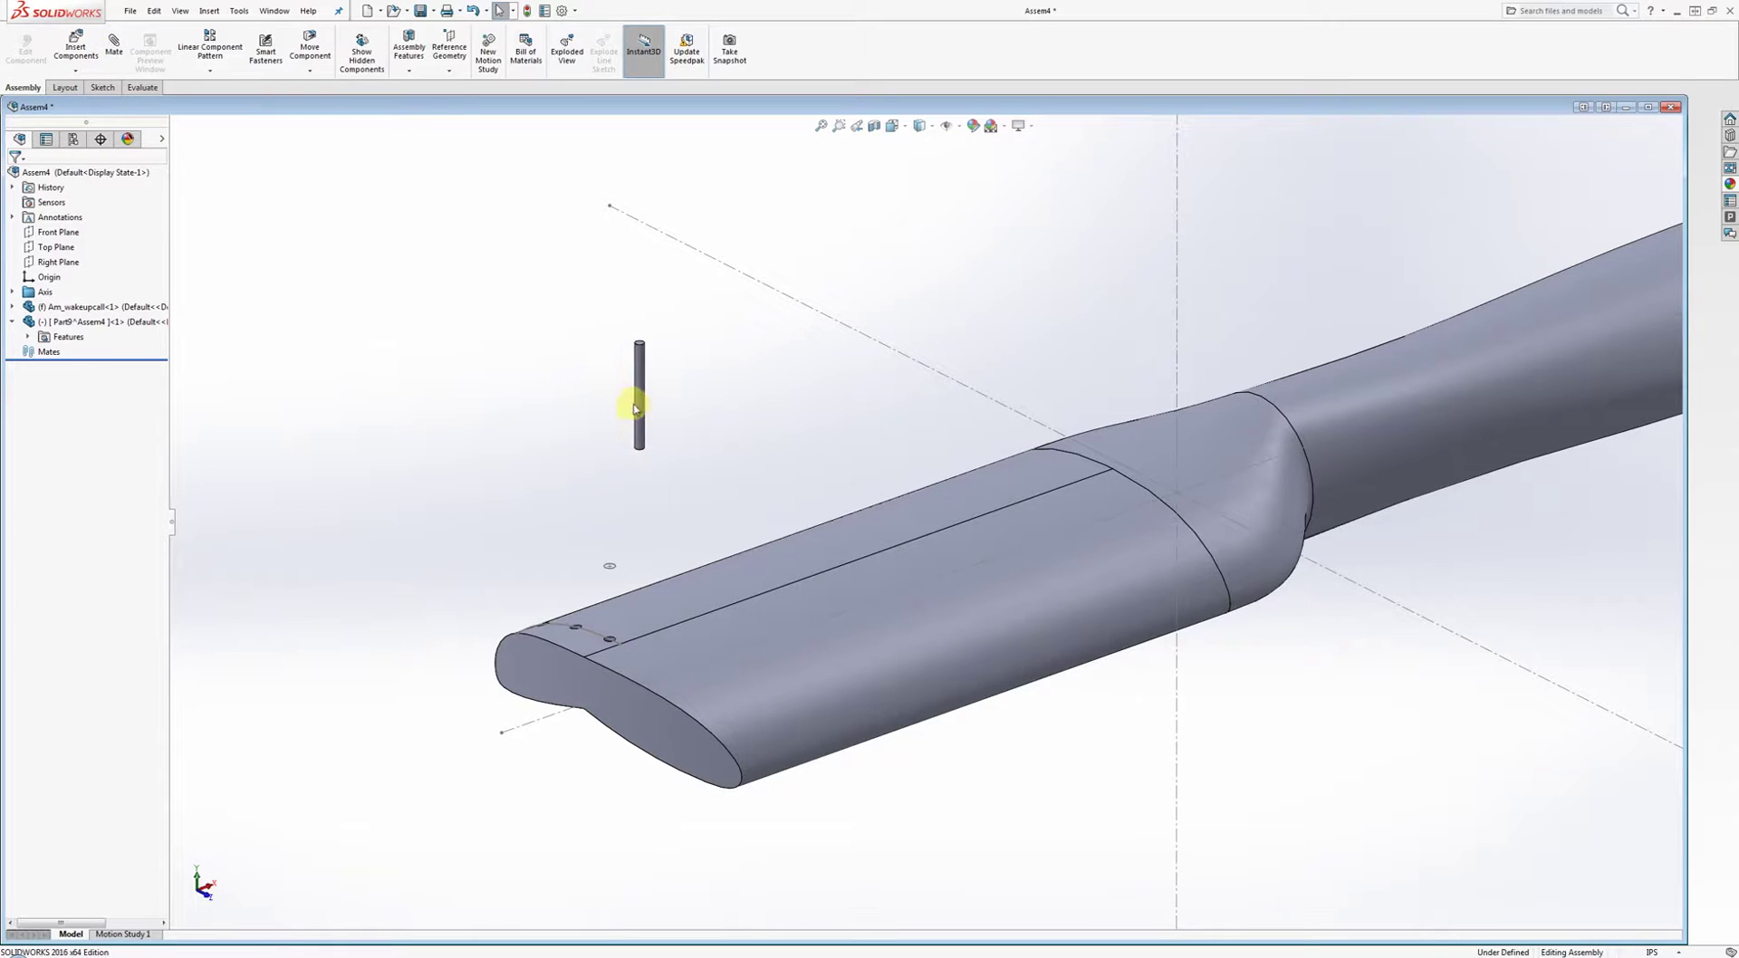
pyautogui.moveTo(644, 422); pyautogui.dragTo(633, 580, button='middle')
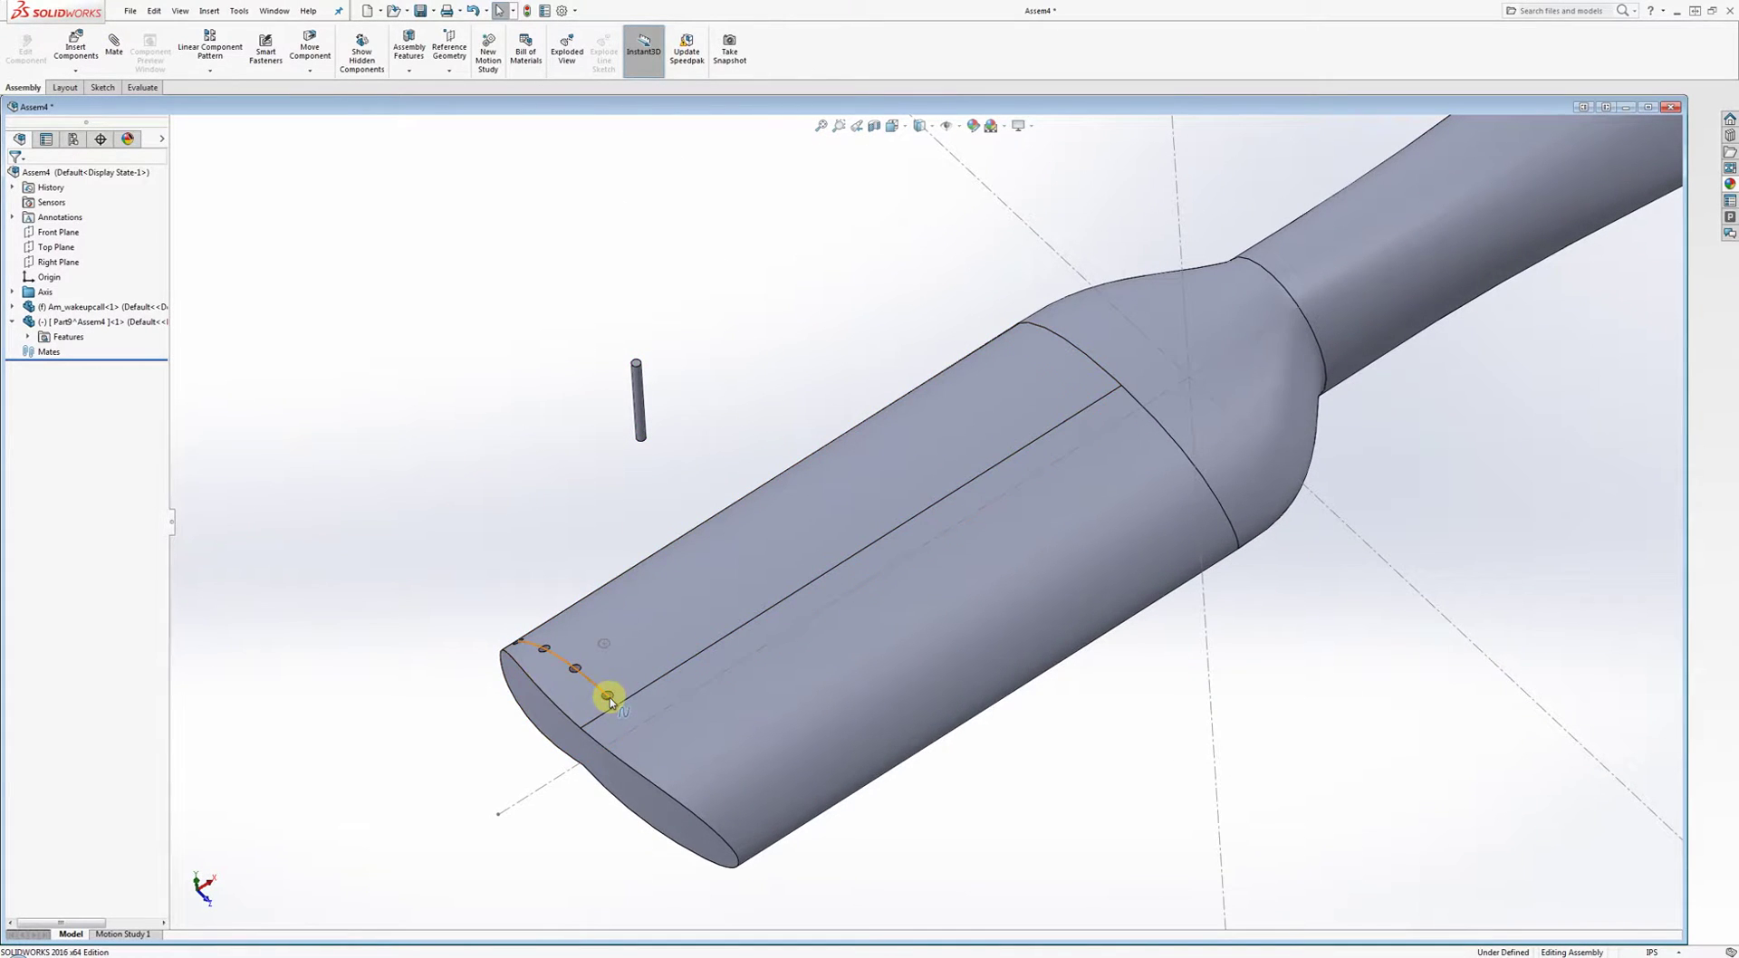
pyautogui.click(111, 56)
pyautogui.scroll(3, 555, 330)
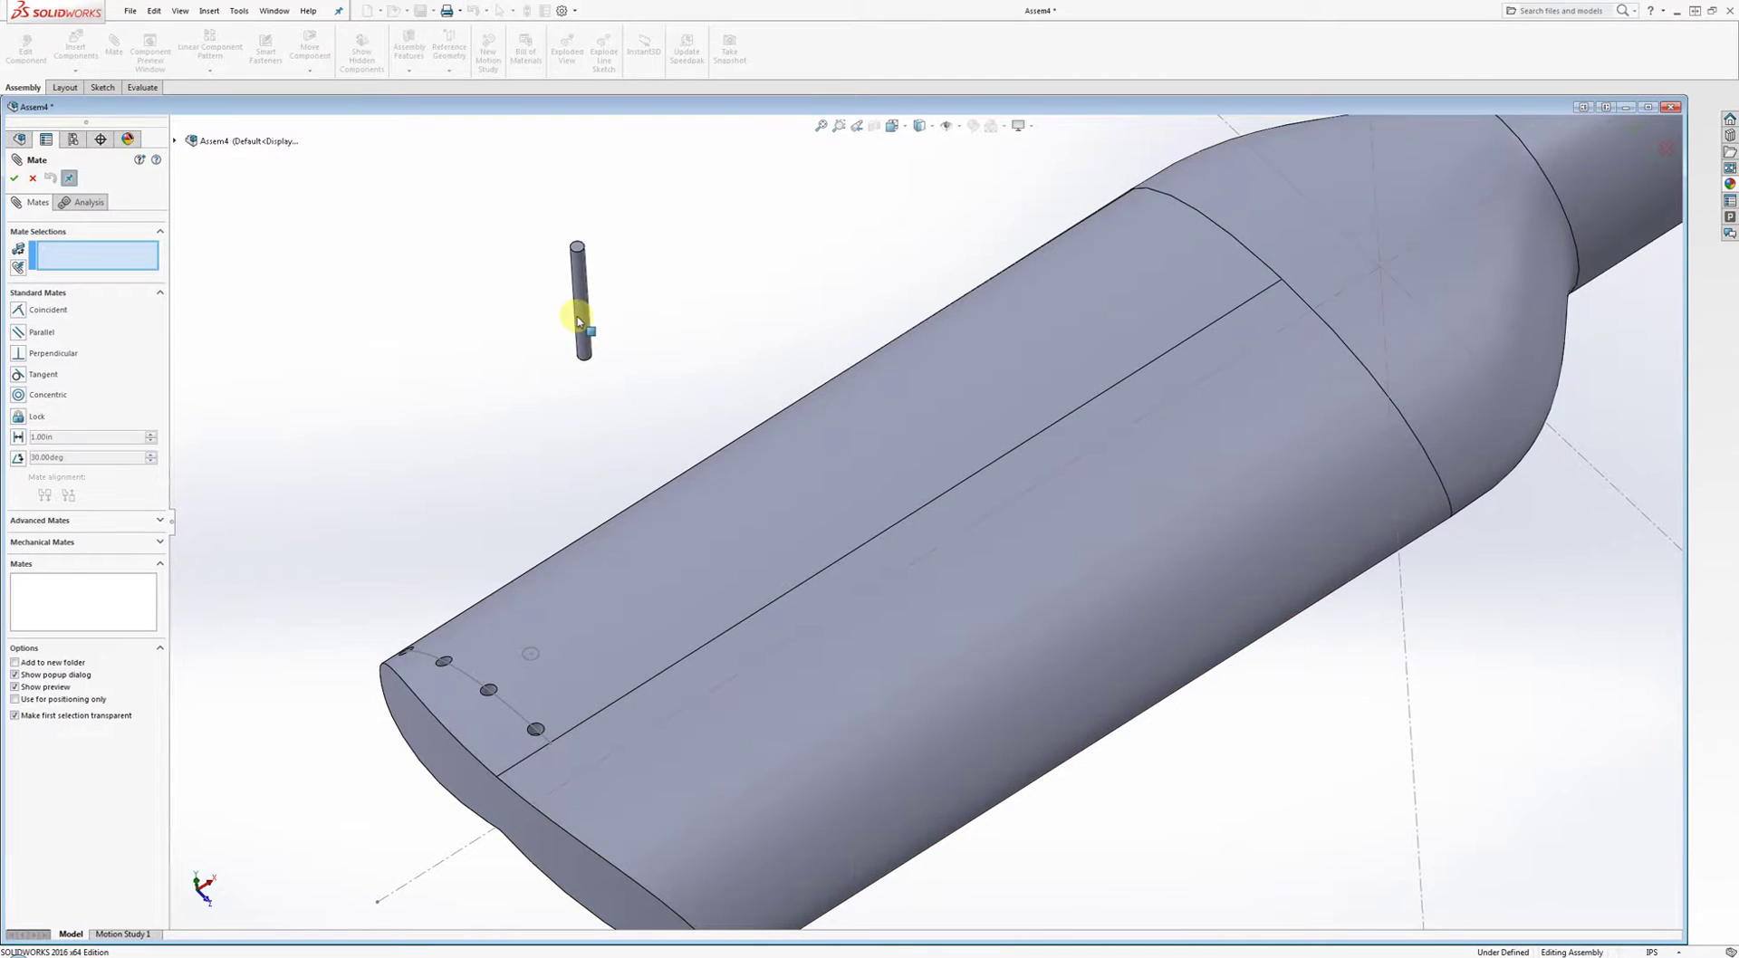
pyautogui.click(579, 319)
pyautogui.moveTo(575, 435); pyautogui.dragTo(575, 407, button='middle')
pyautogui.scroll(5, 640, 581)
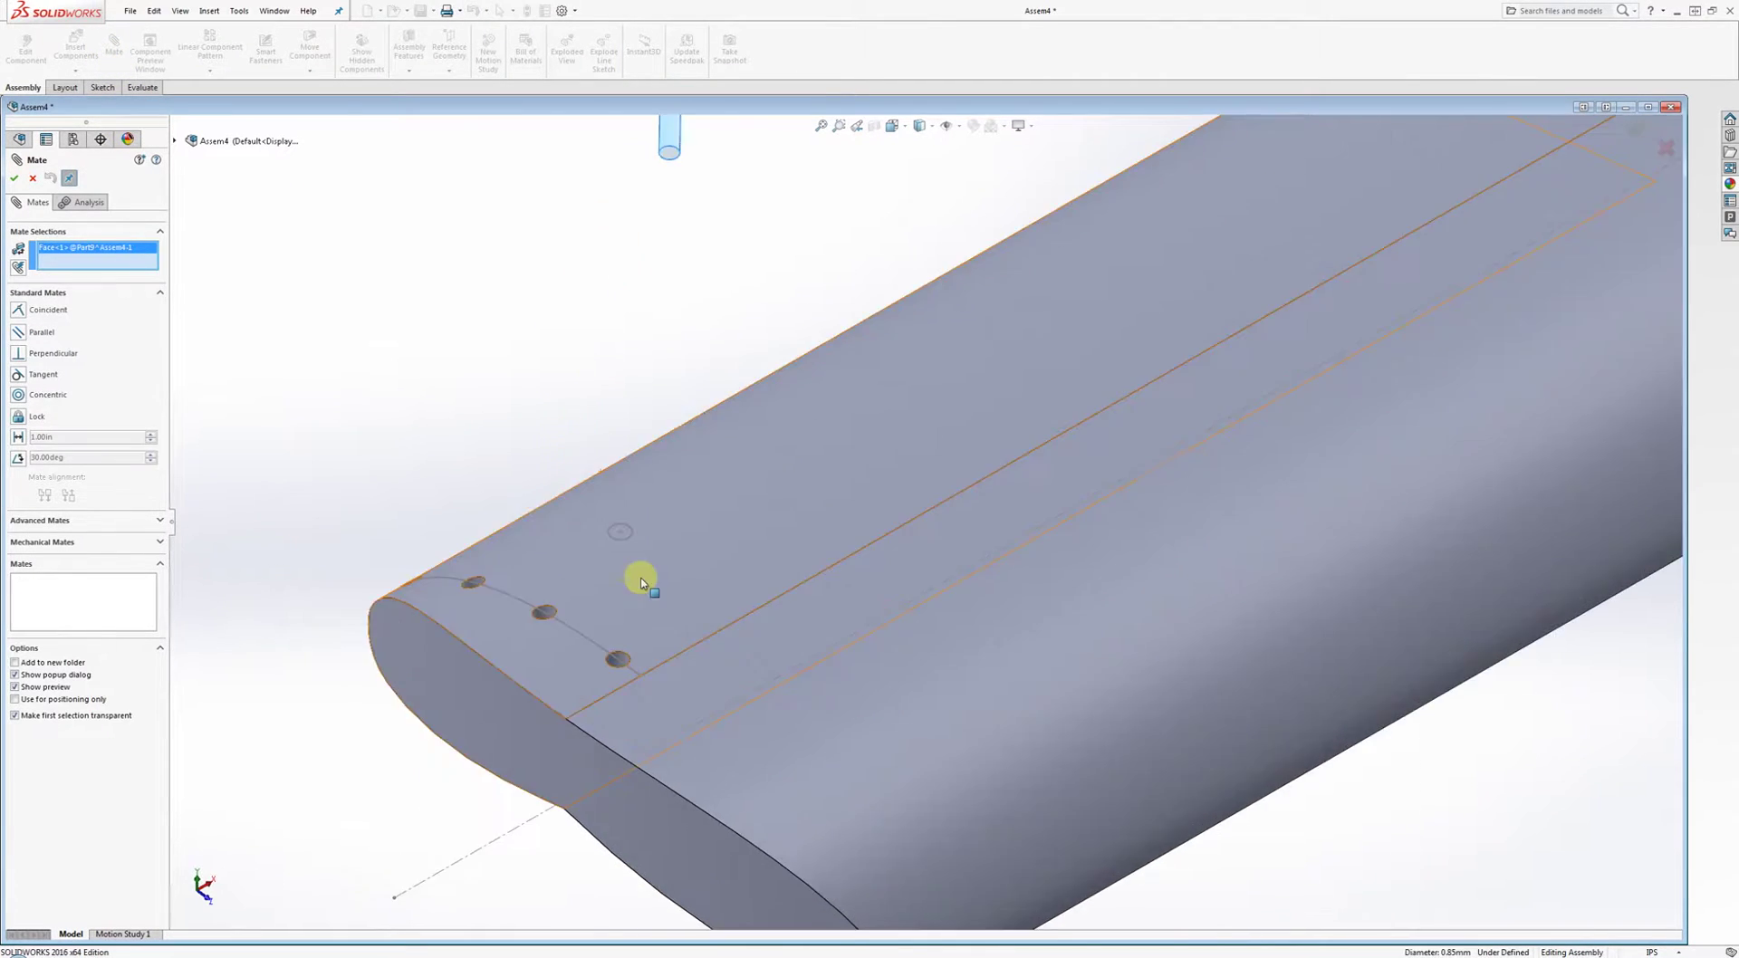
pyautogui.scroll(3, 648, 710)
pyautogui.click(668, 710)
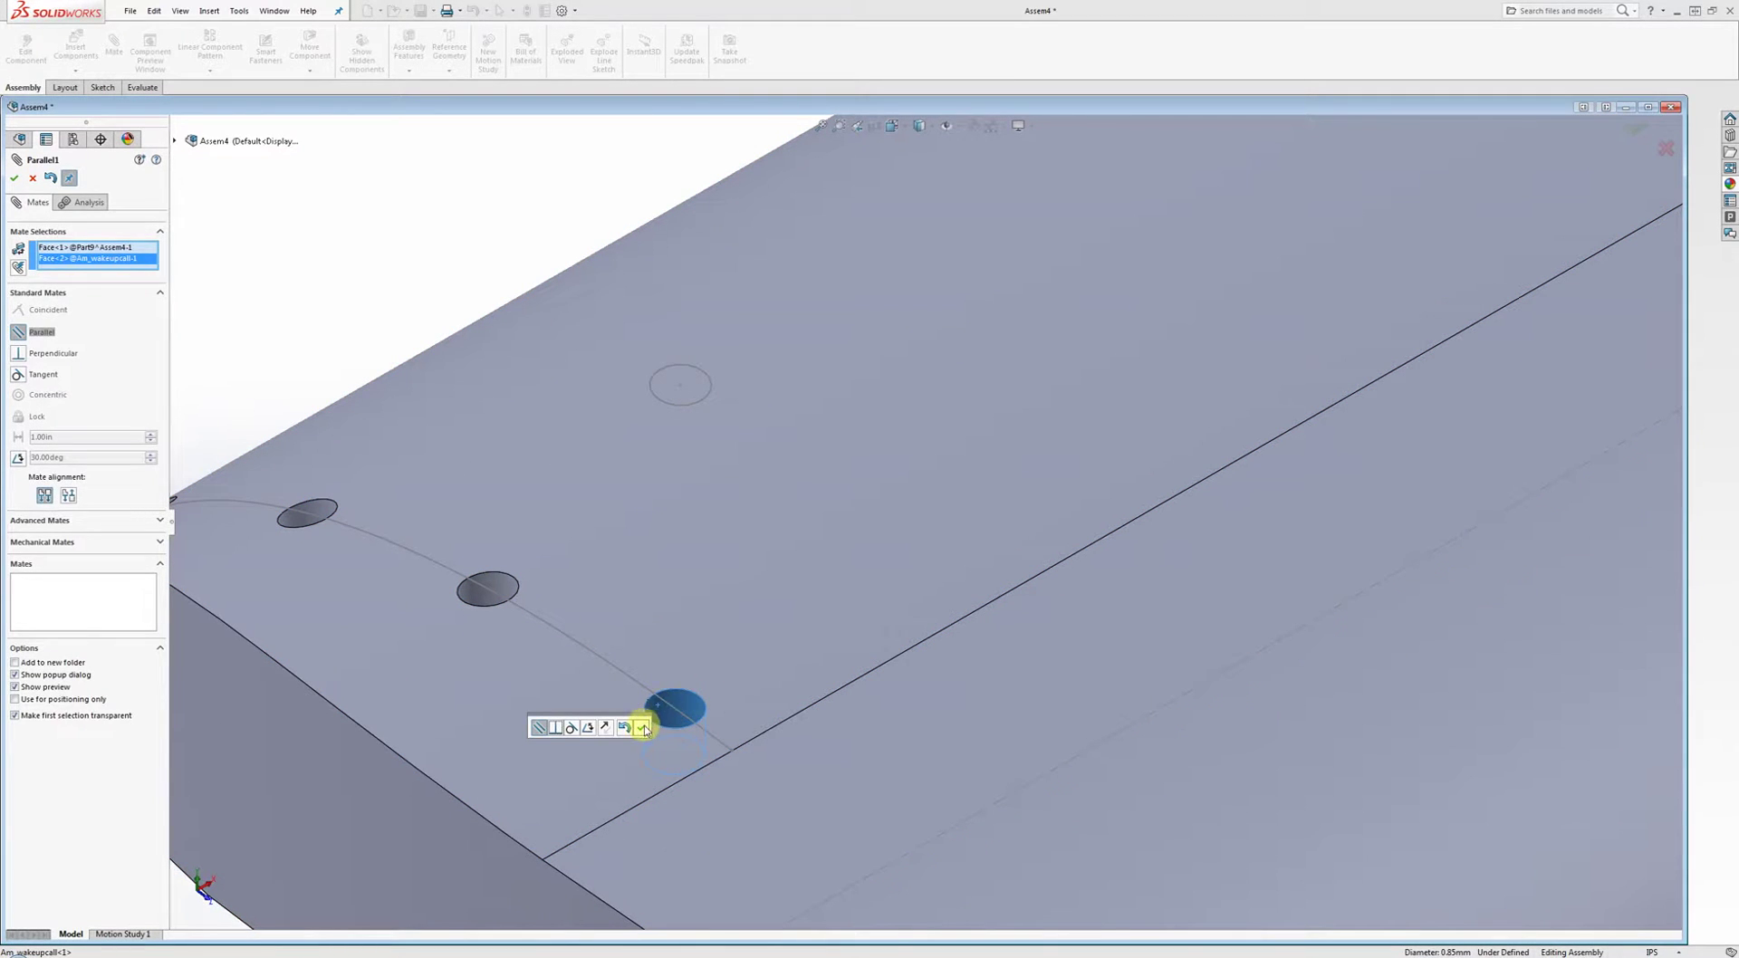
pyautogui.click(640, 732)
# Test the bristle's remaining freedom by moving it around, and delete its parallel mate.
pyautogui.scroll(-6, 699, 582)
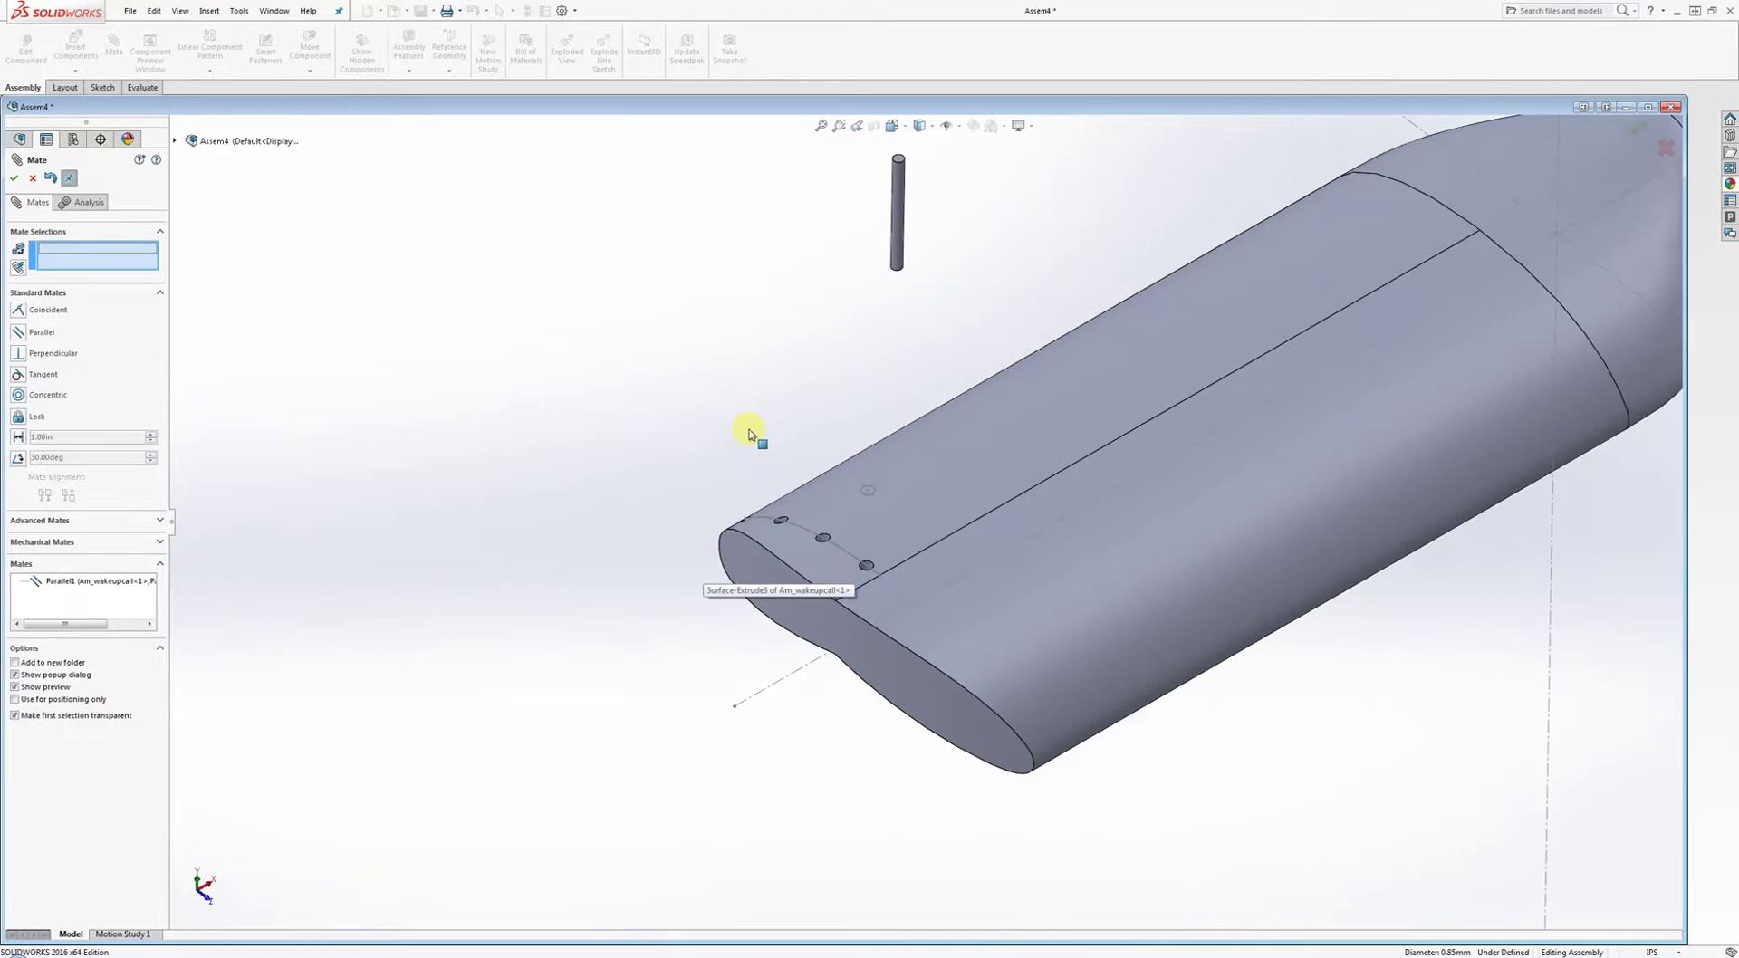
pyautogui.moveTo(749, 435); pyautogui.dragTo(707, 514, button='middle')
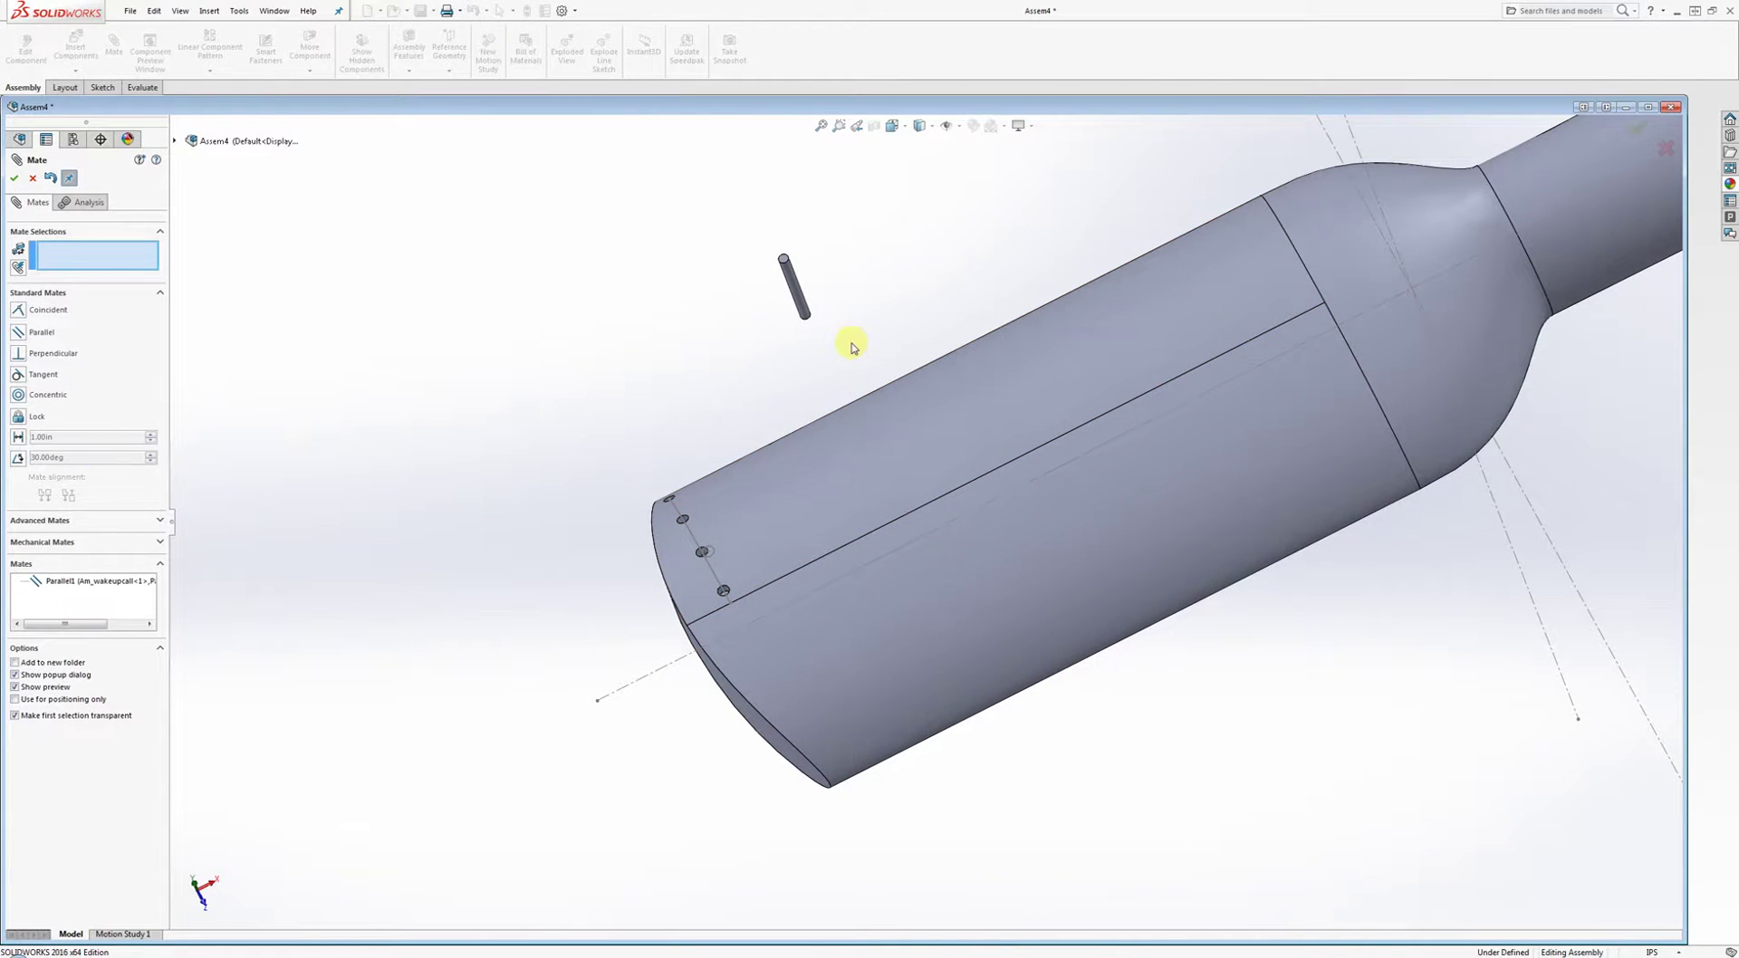
pyautogui.moveTo(801, 308); pyautogui.dragTo(733, 340)
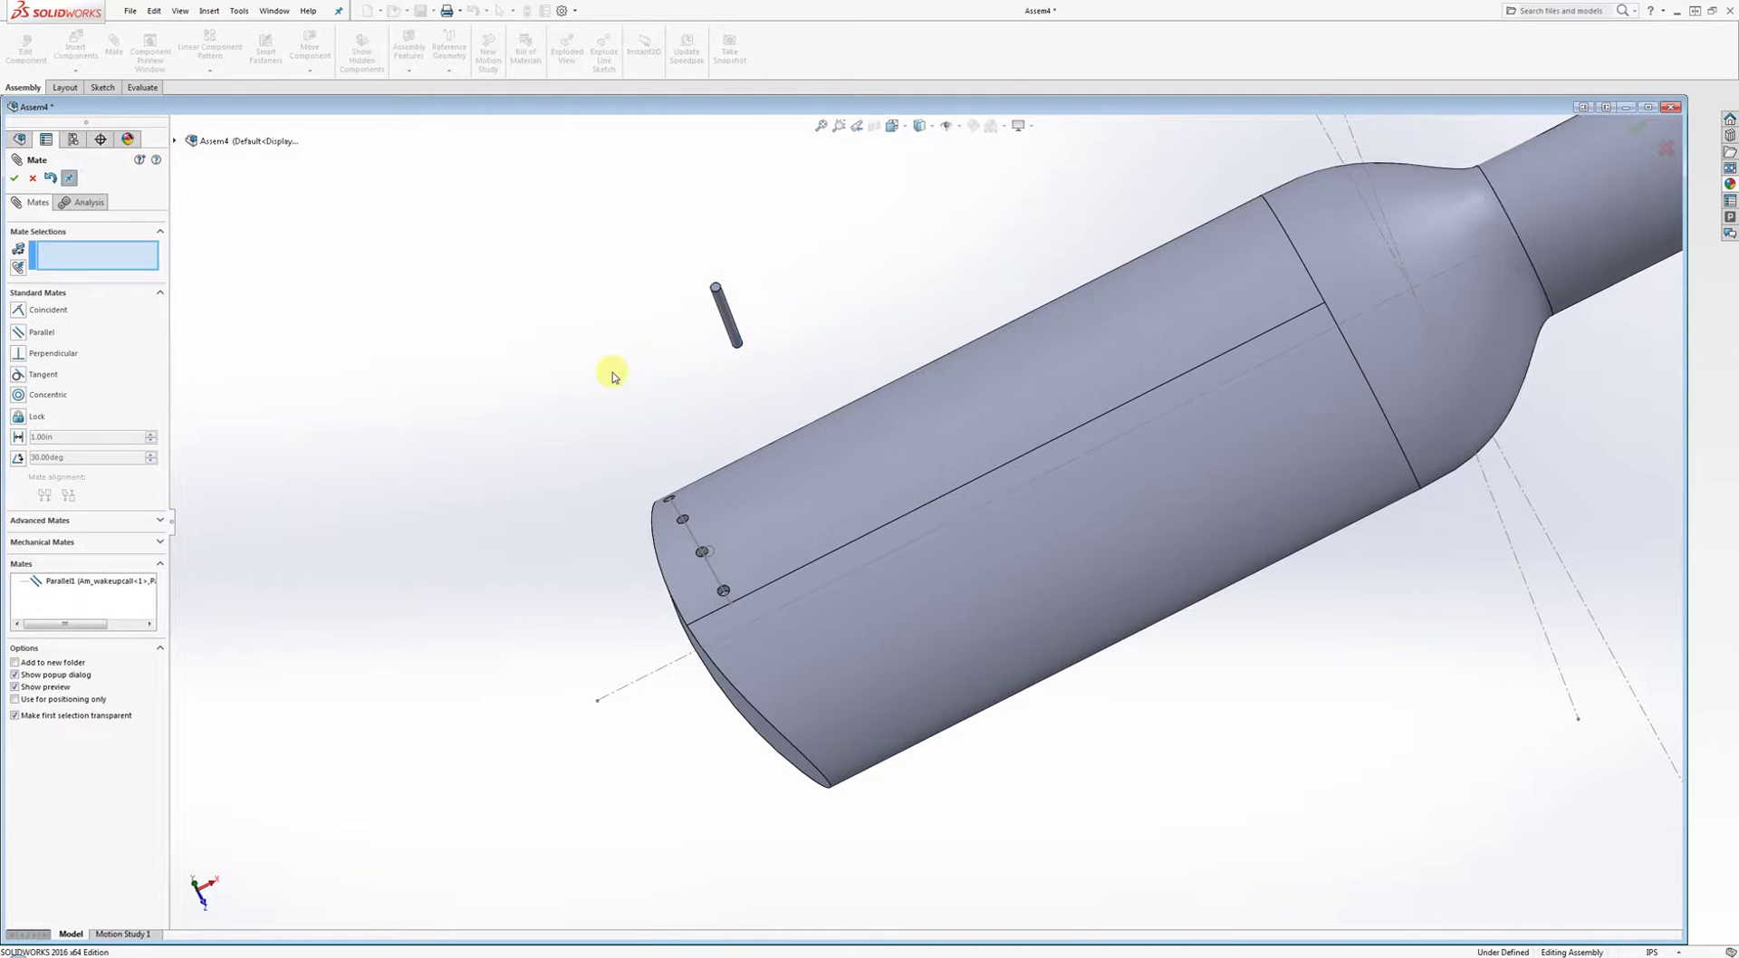
pyautogui.click(32, 180)
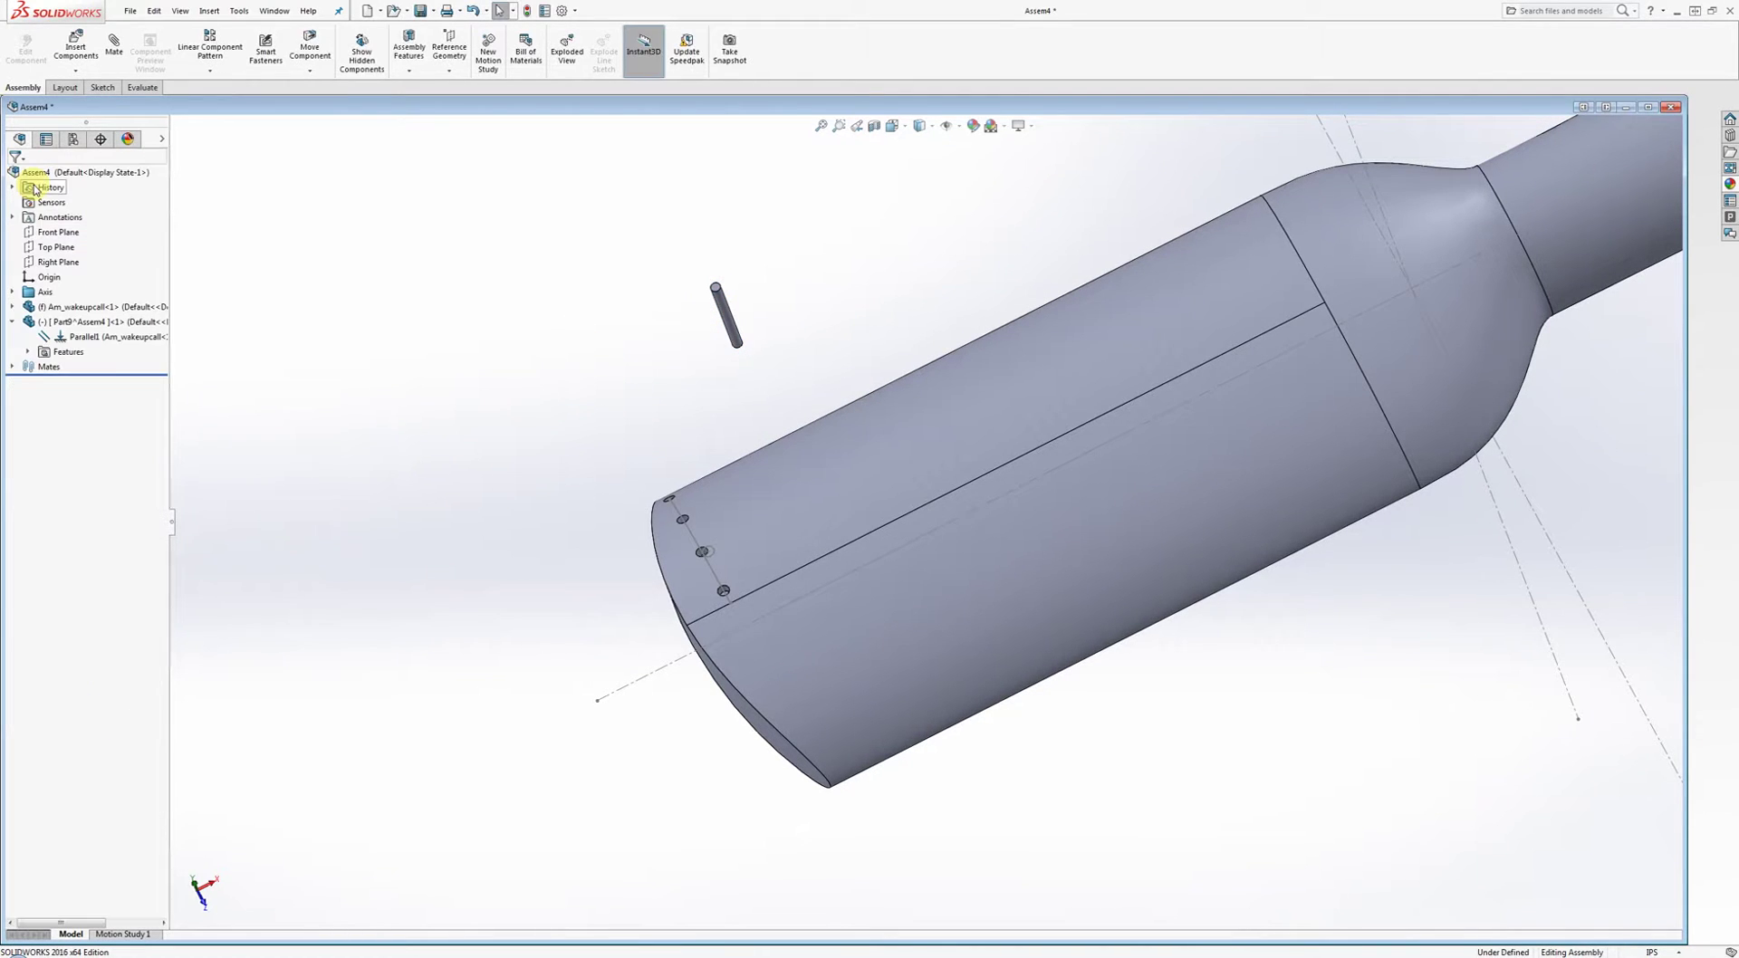
pyautogui.click(12, 367)
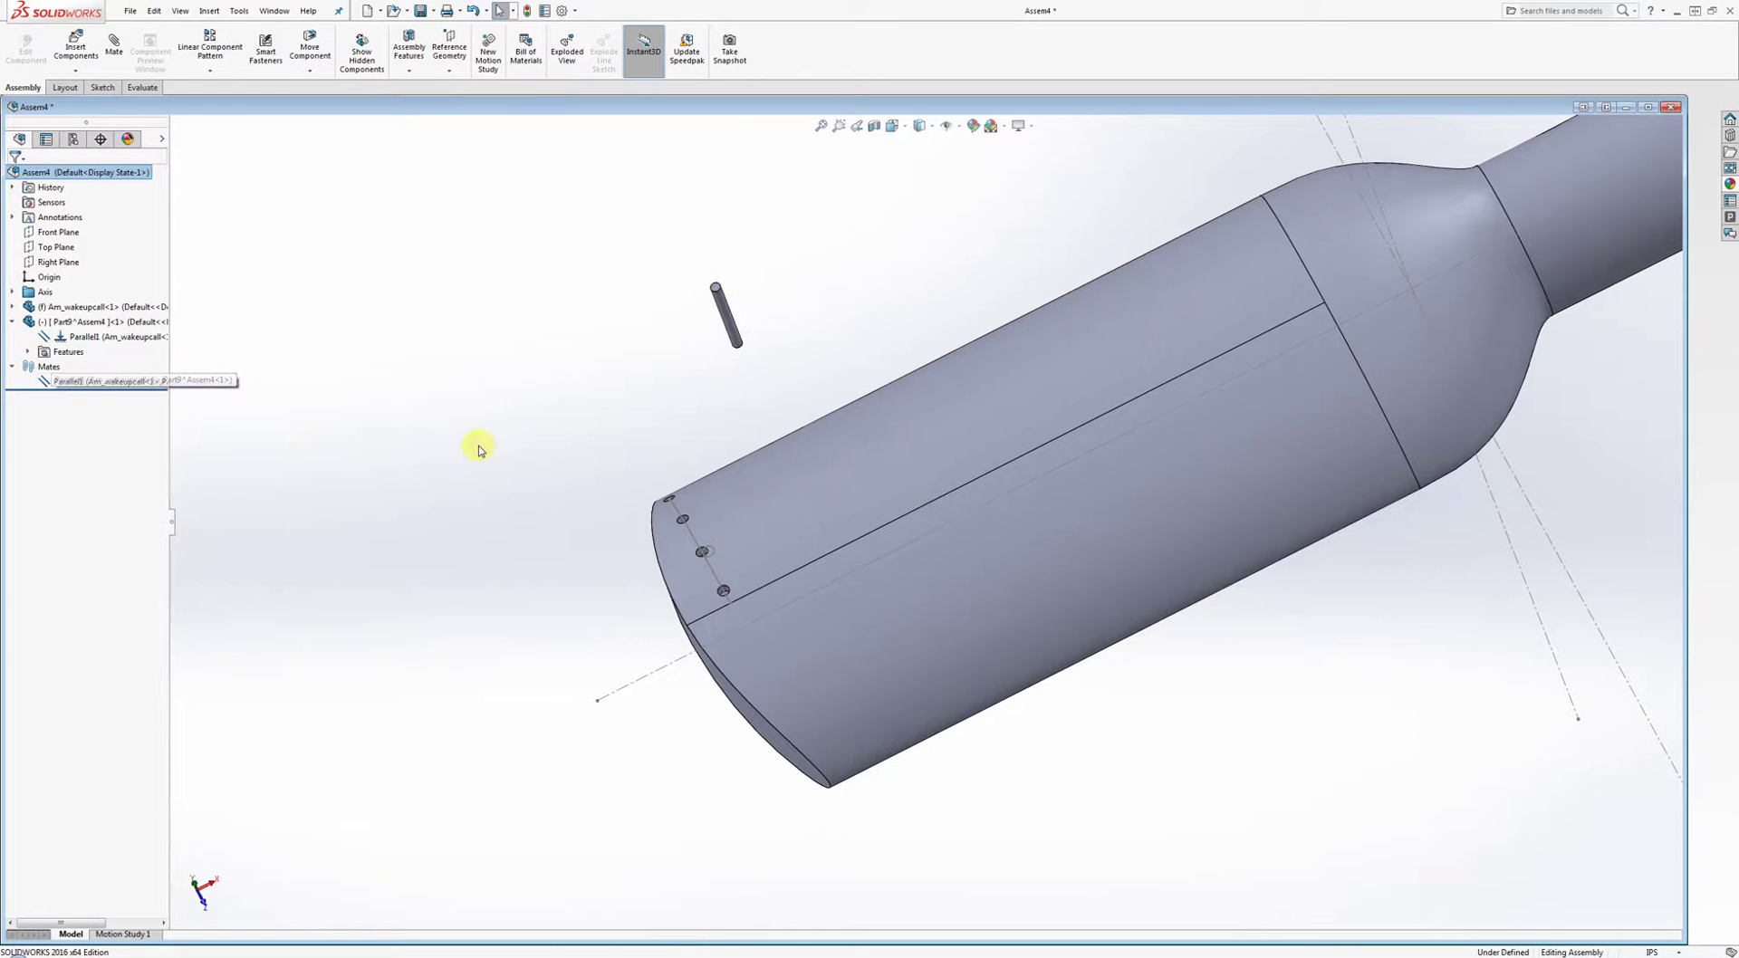
pyautogui.click(725, 317)
pyautogui.moveTo(730, 325); pyautogui.dragTo(650, 412)
pyautogui.rightClick(122, 387)
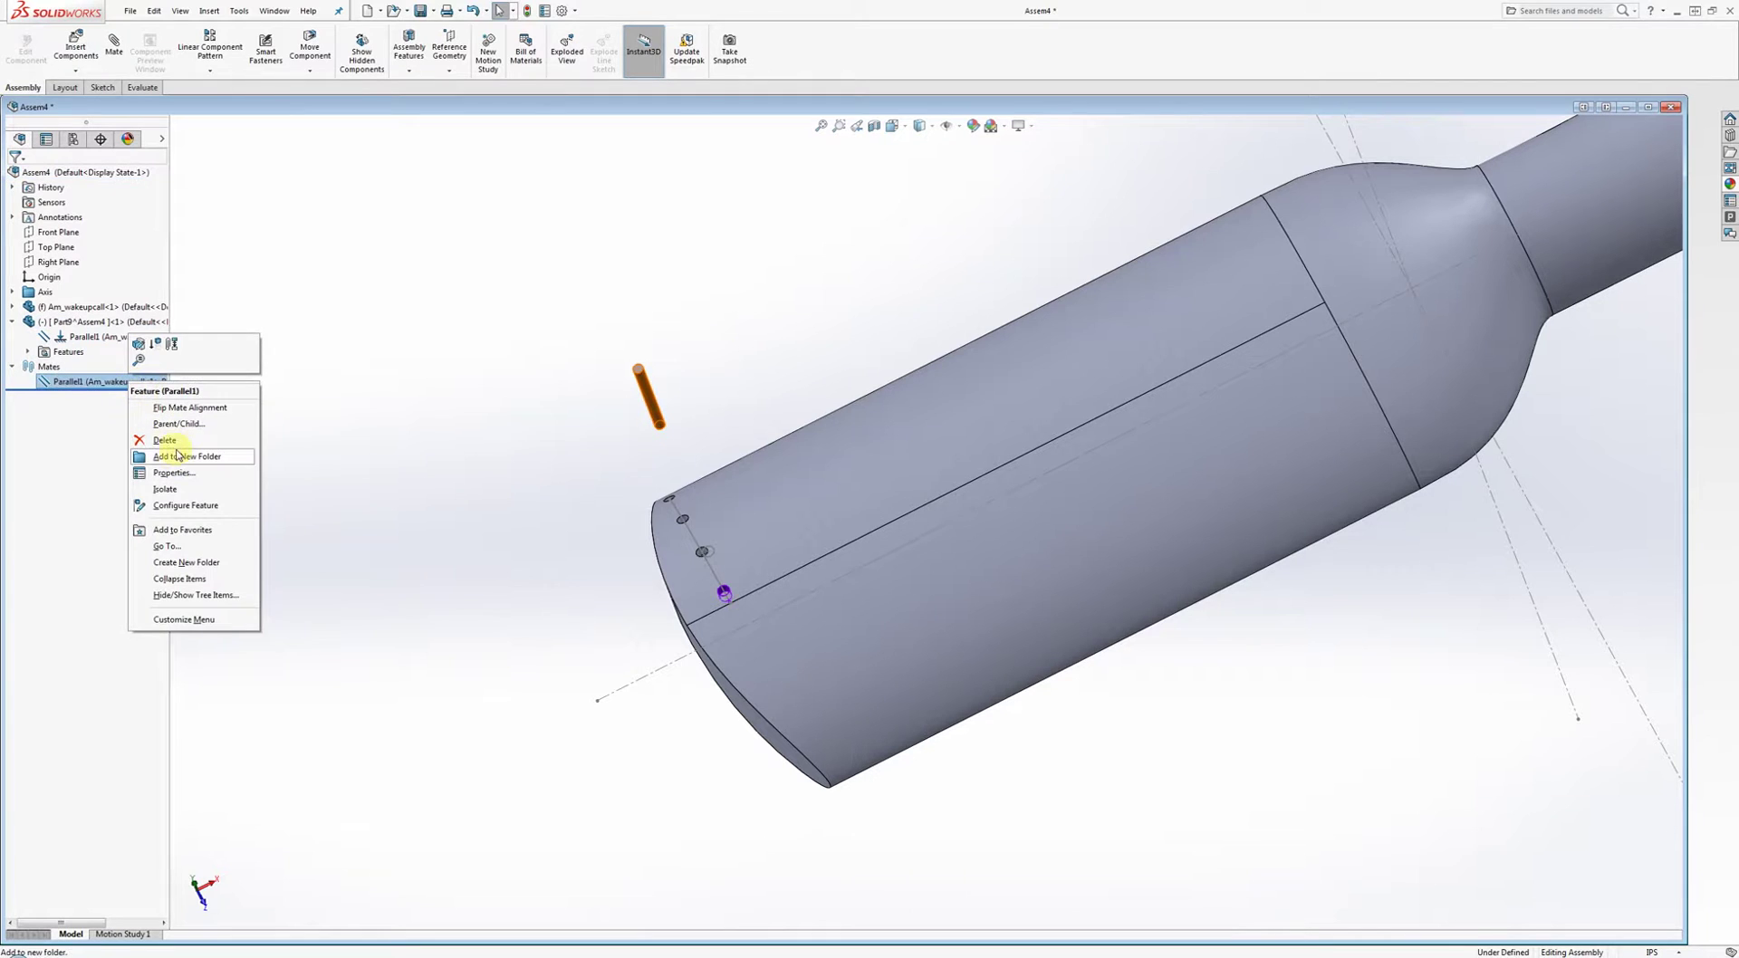
pyautogui.click(181, 448)
pyautogui.click(612, 180)
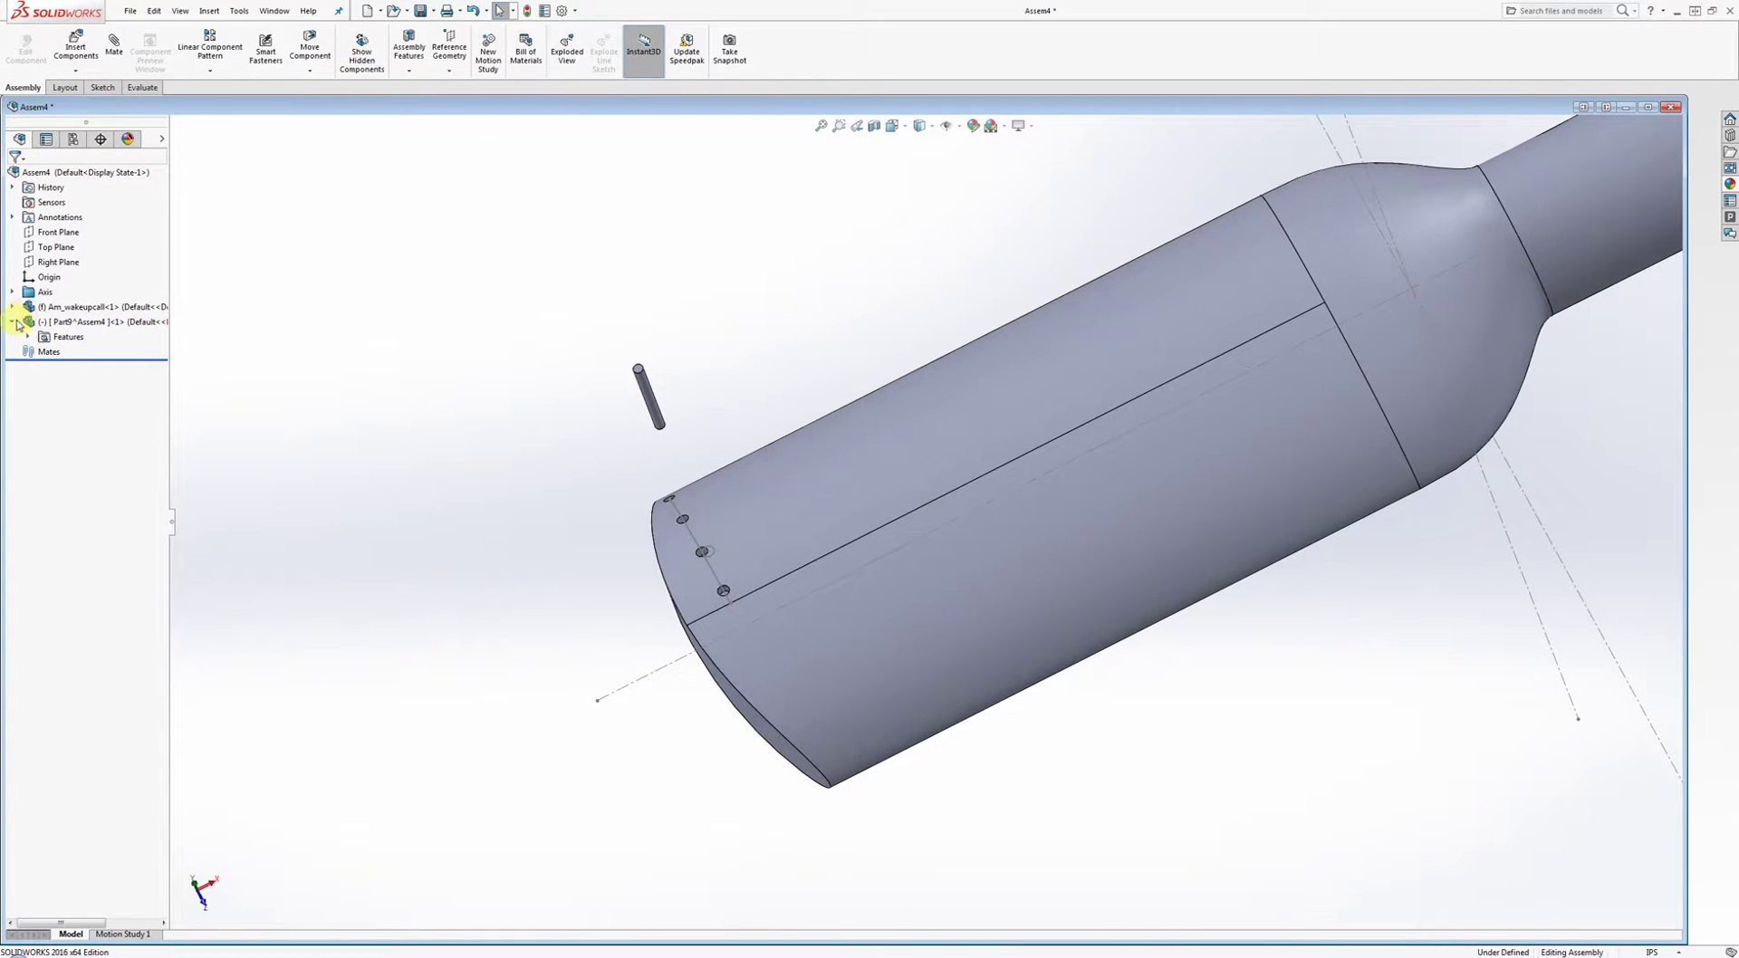
# Mate the bristle's upper circular edge concentric with the handle's loose sketch circle above the brush head.
pyautogui.moveTo(761, 547); pyautogui.dragTo(775, 522, button='middle')
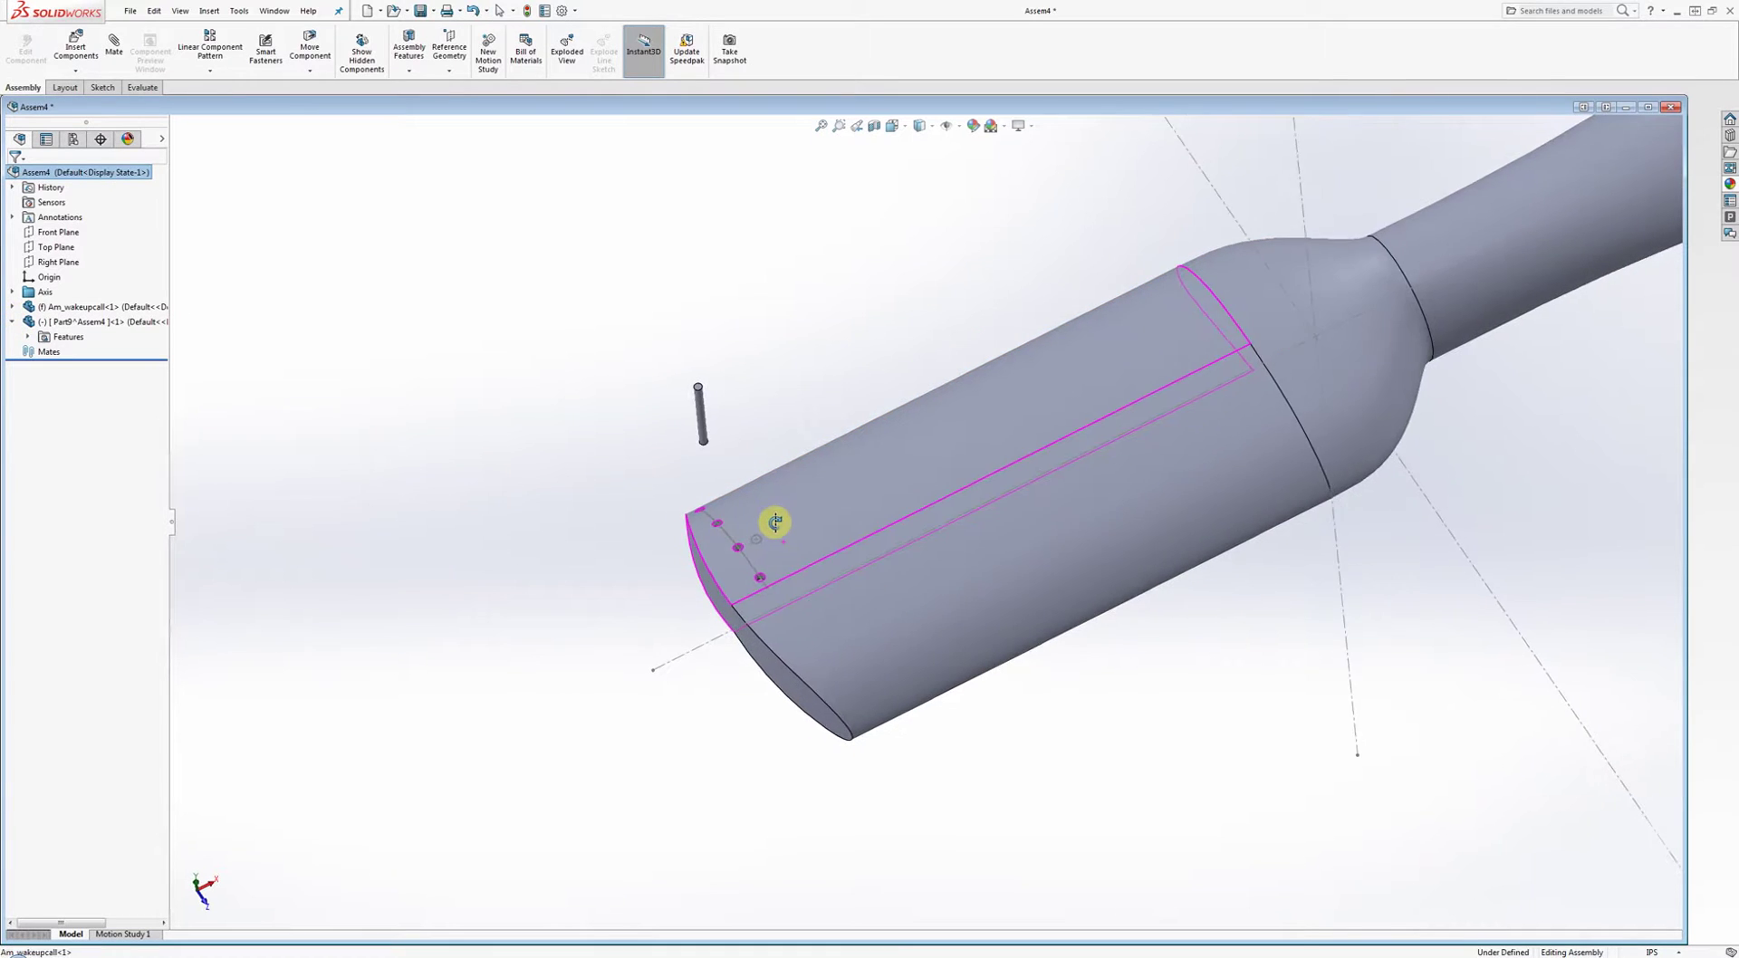
pyautogui.scroll(-5, 776, 522)
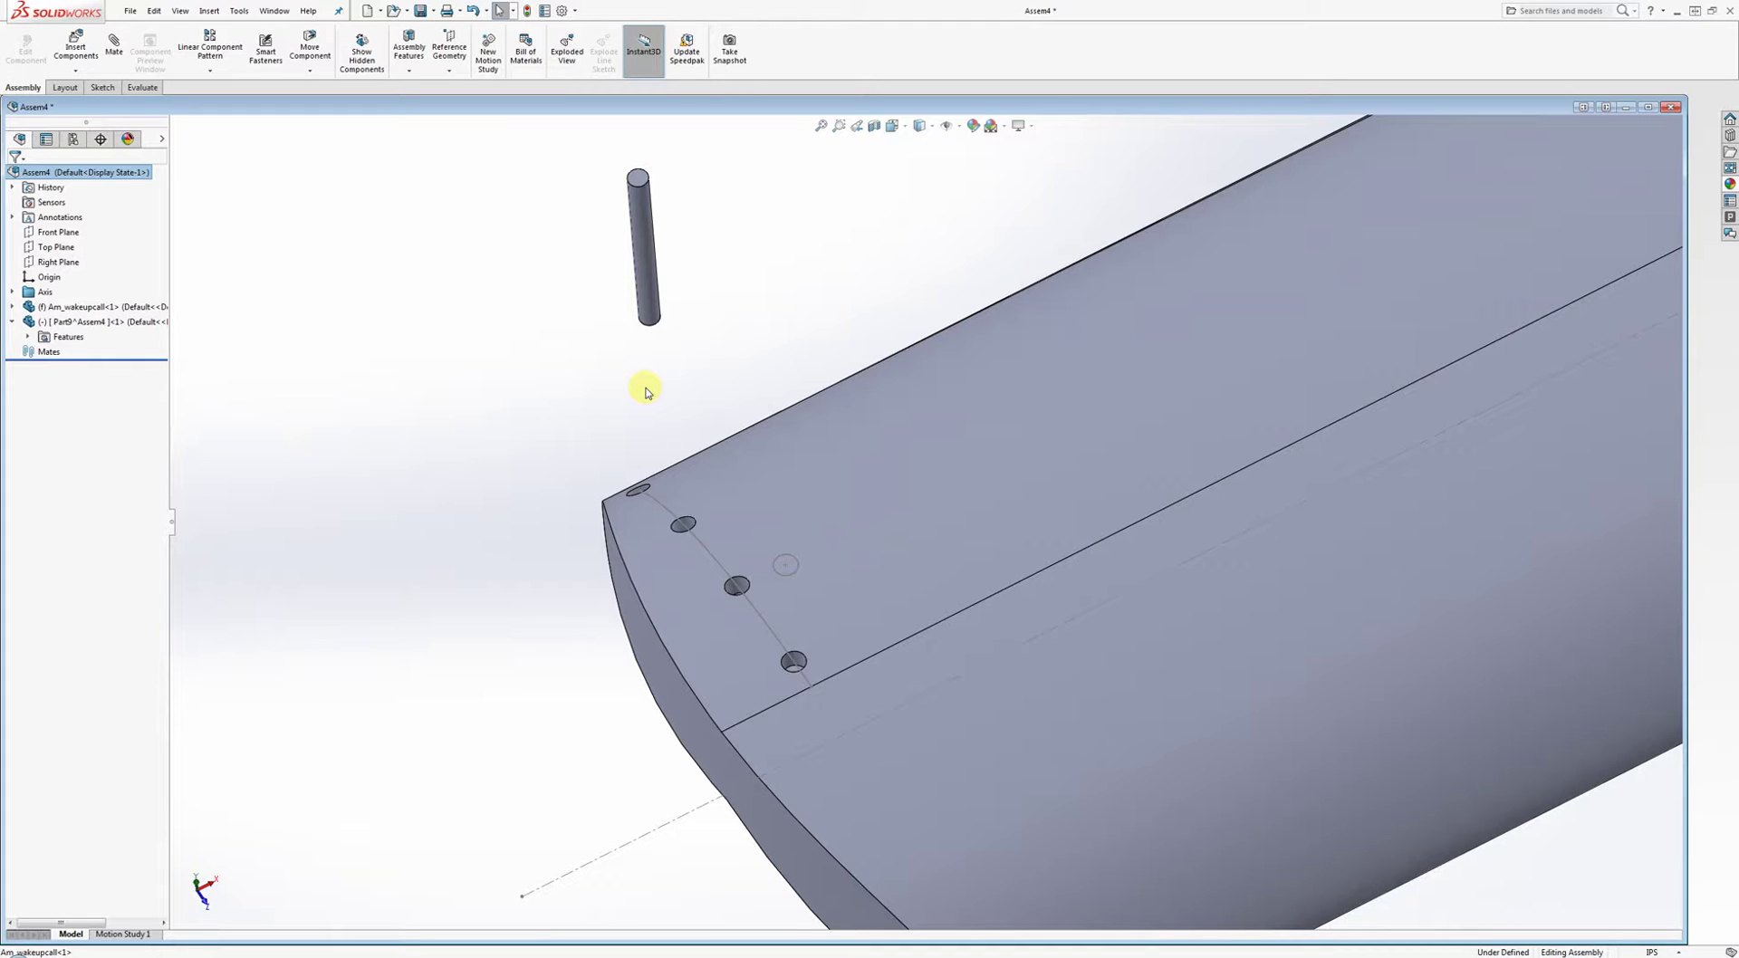
pyautogui.click(114, 63)
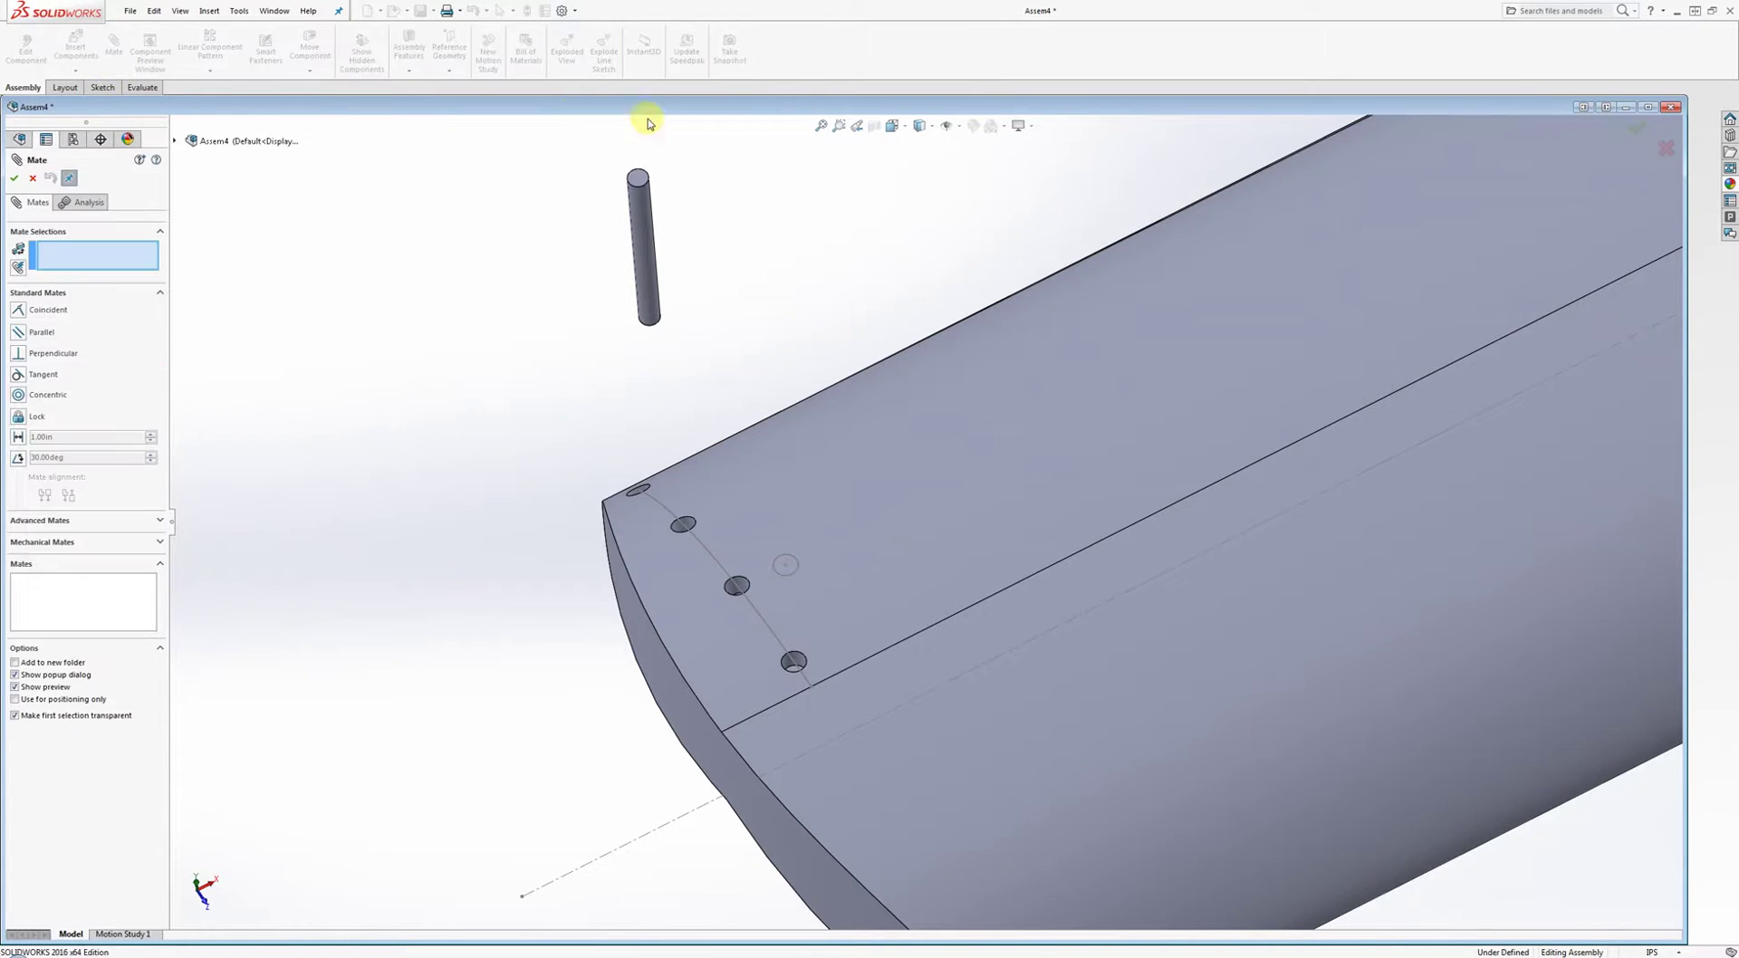
pyautogui.click(638, 188)
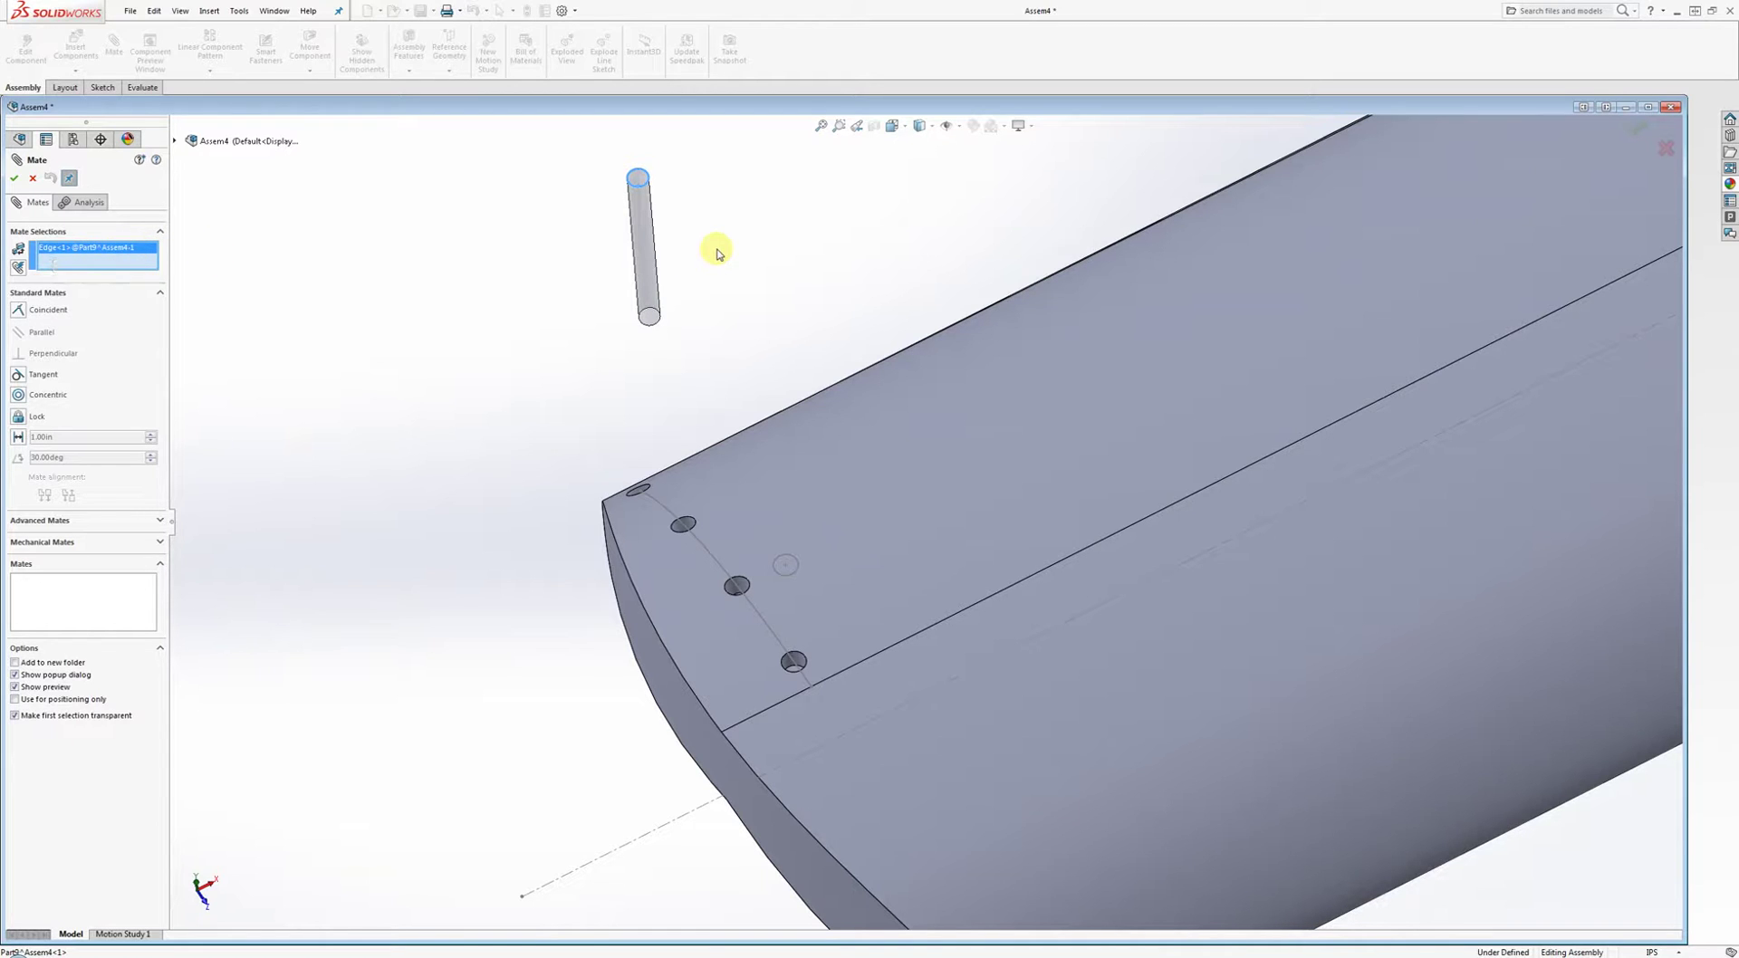
pyautogui.click(800, 577)
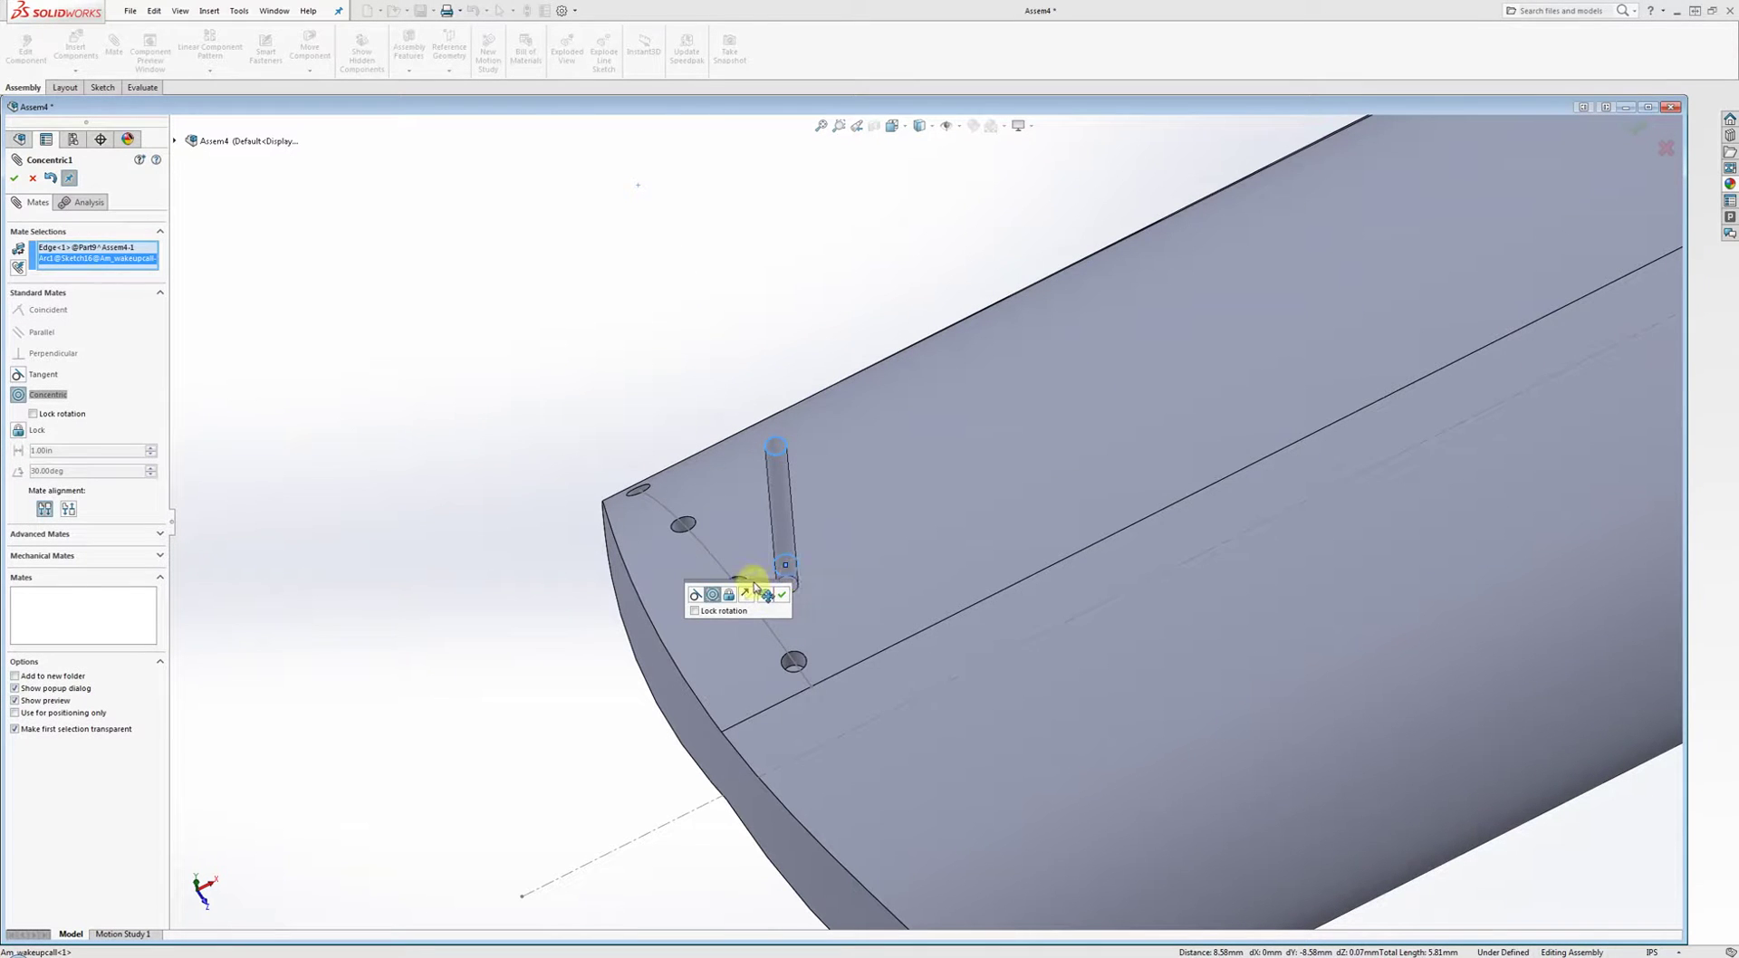
pyautogui.moveTo(883, 502); pyautogui.dragTo(824, 458, button='middle')
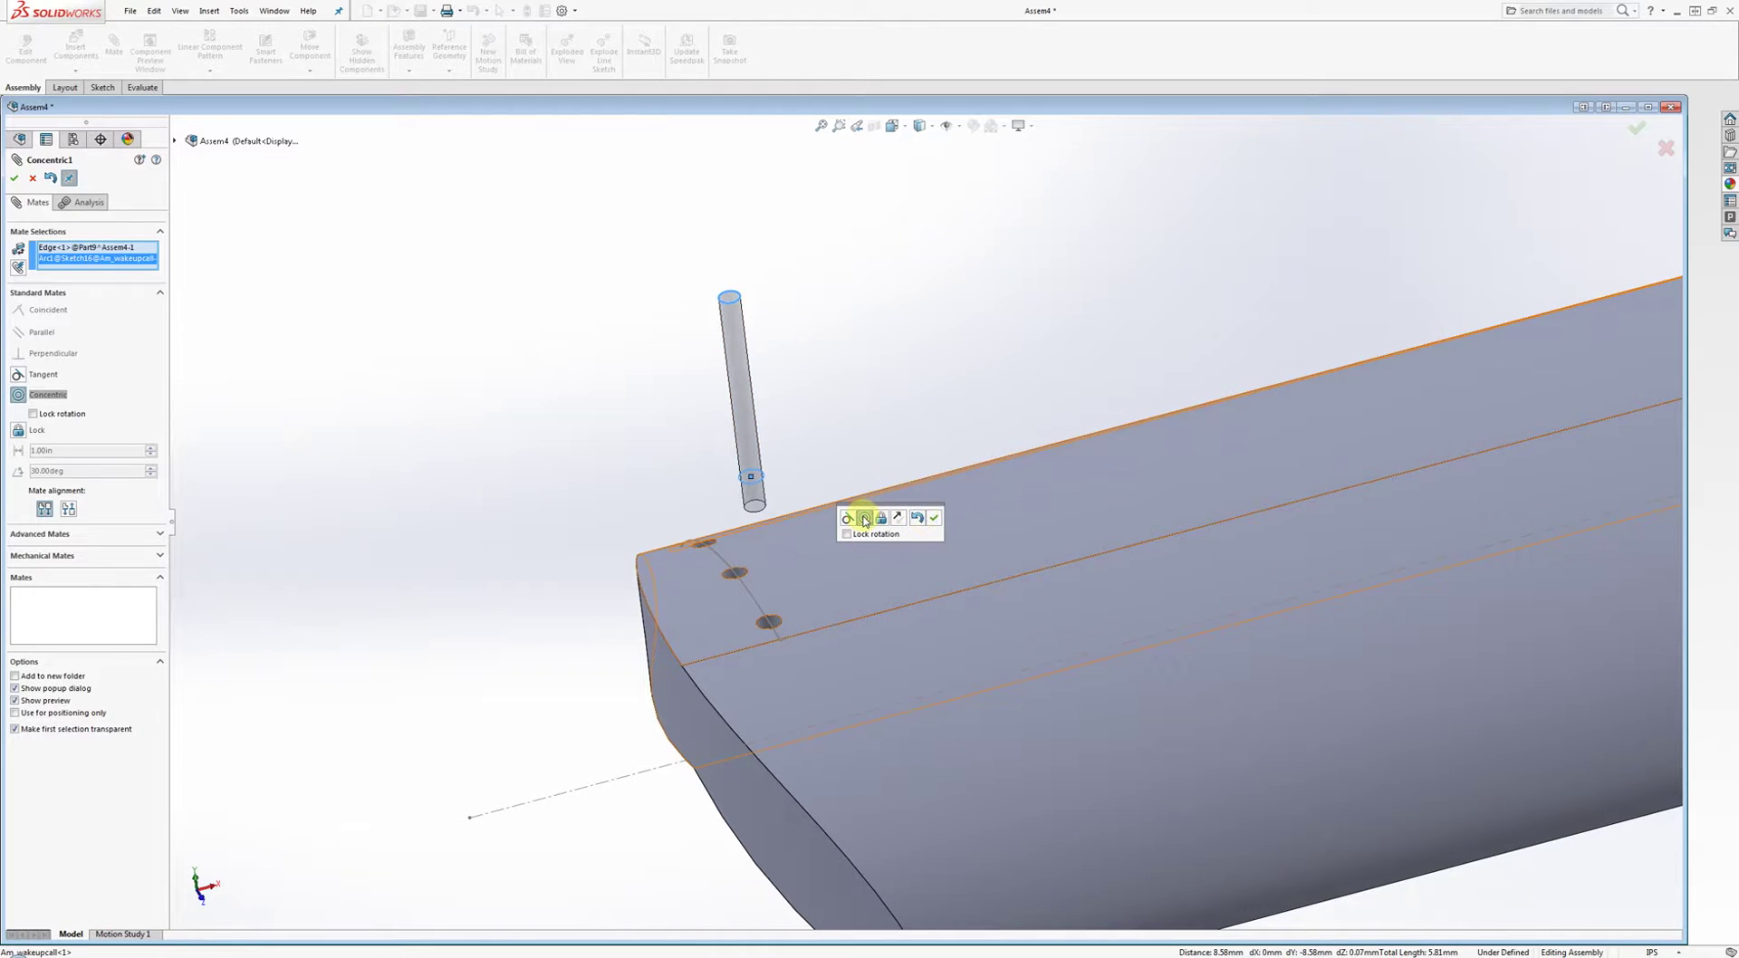
pyautogui.click(934, 517)
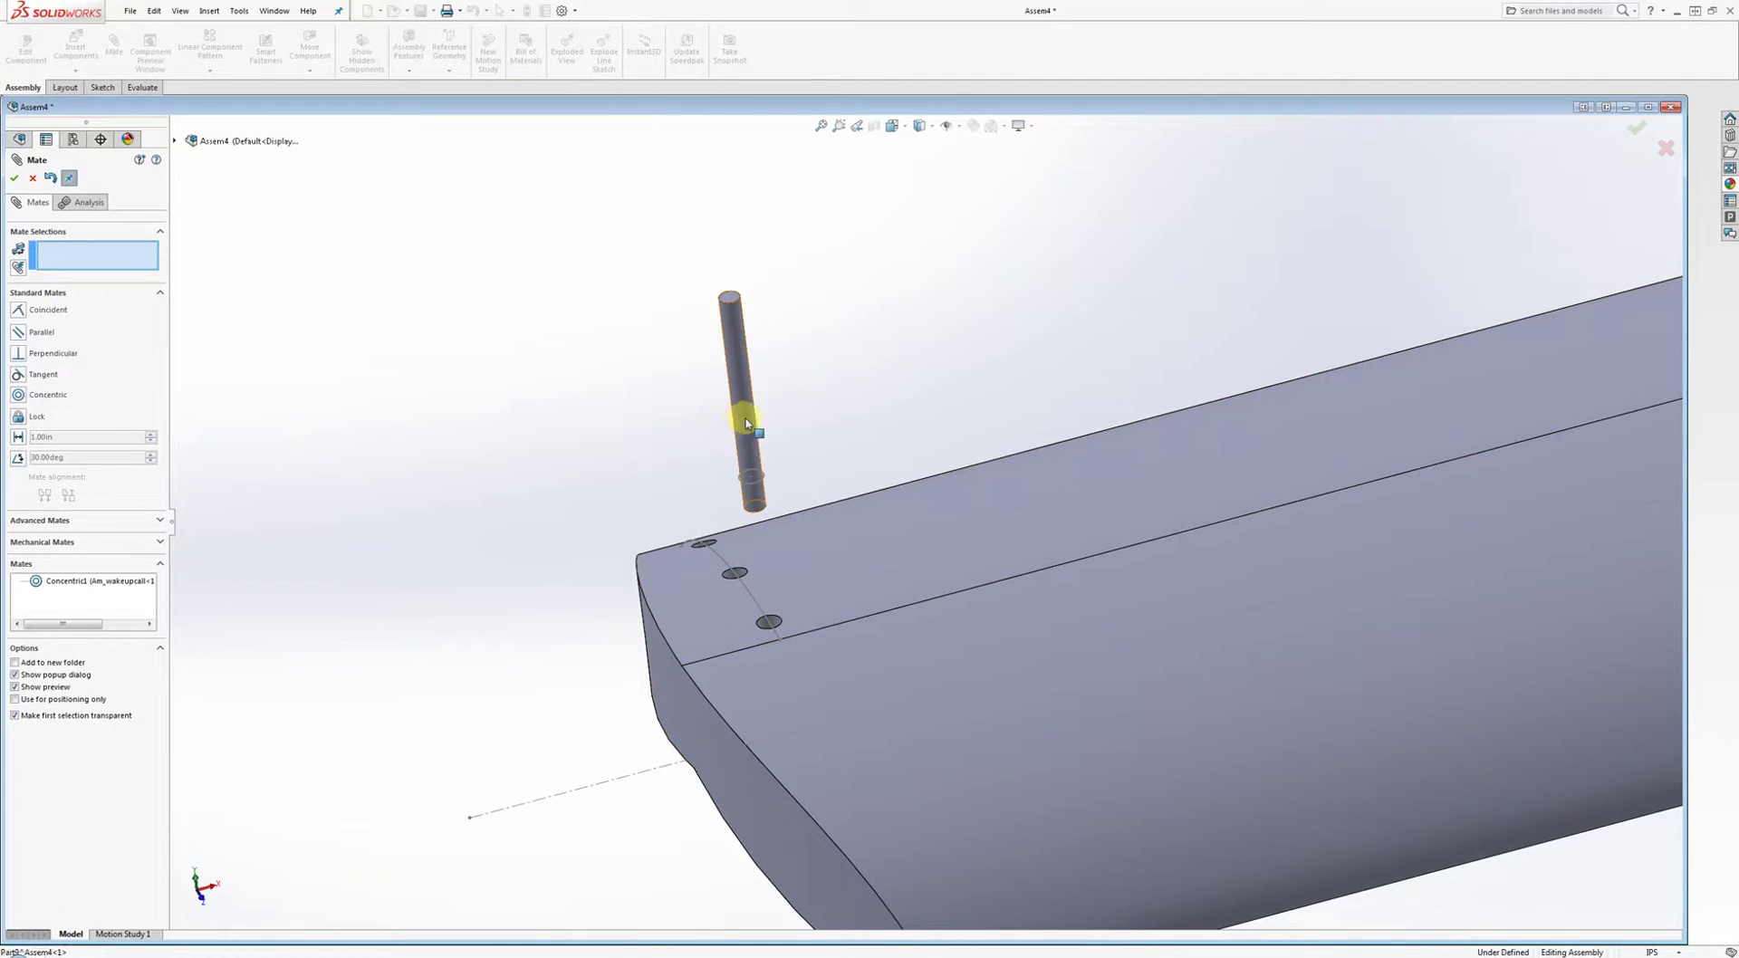
# Slide the bristle along its axis and display the assembly in wireframe from the left side.
pyautogui.moveTo(738, 400); pyautogui.dragTo(848, 388)
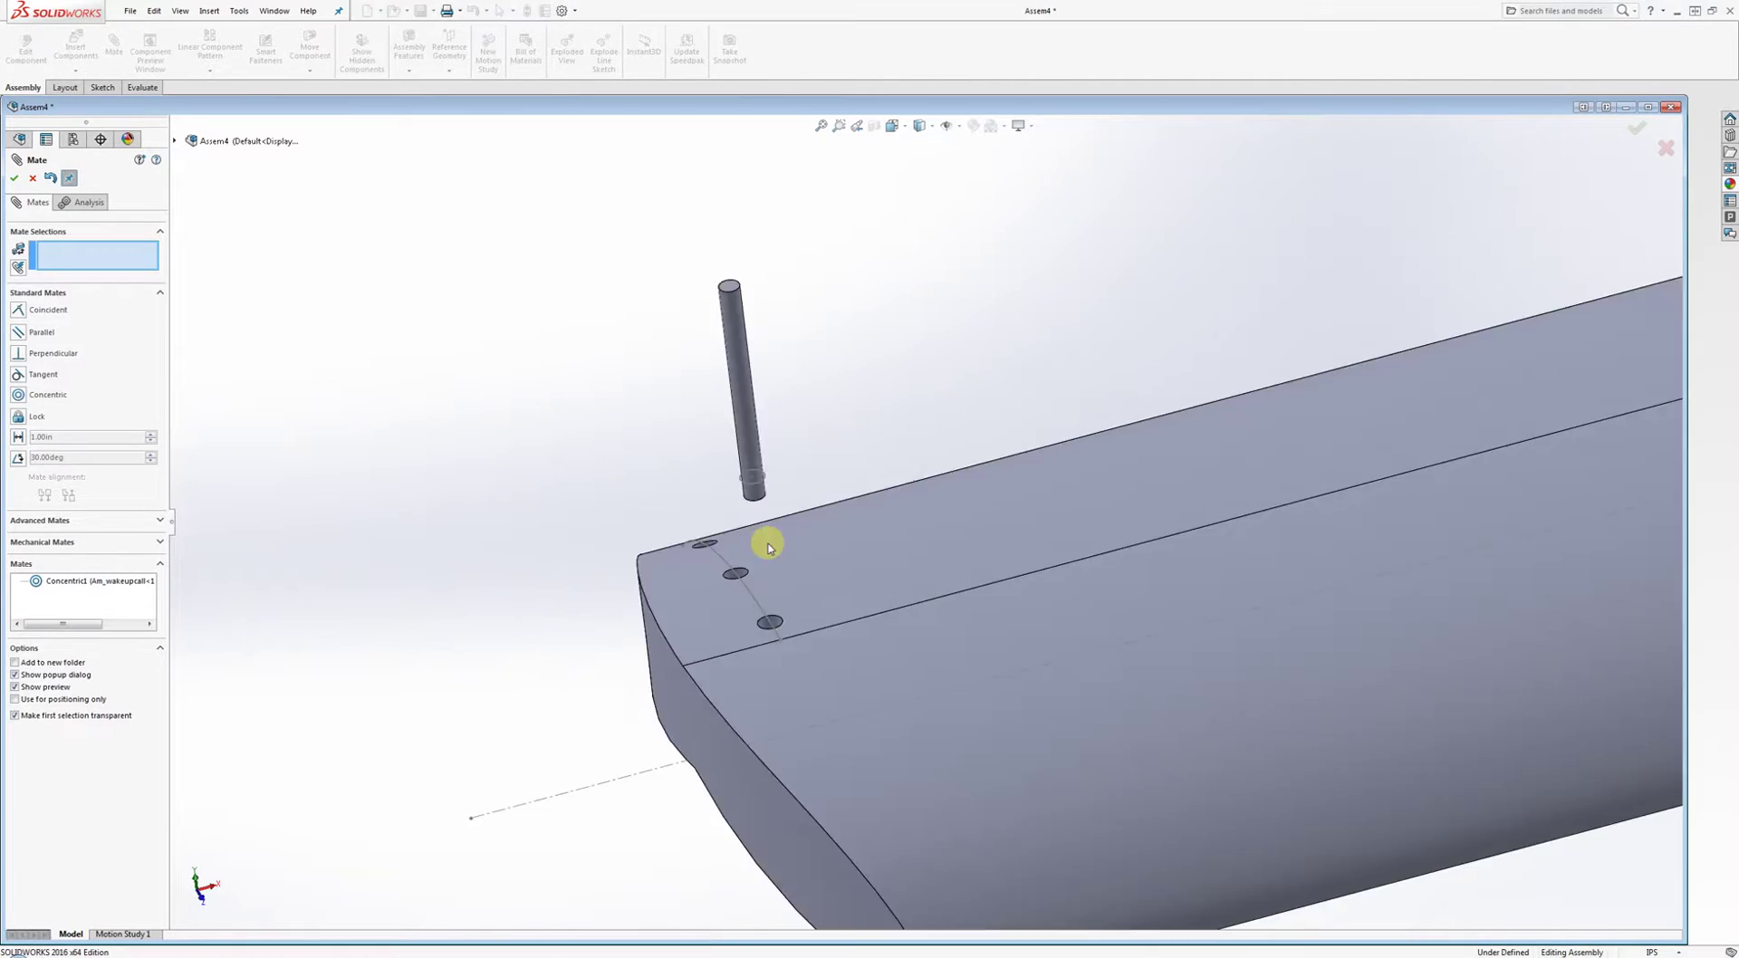
pyautogui.hotkey('ctrl', '3')
pyautogui.click(921, 125)
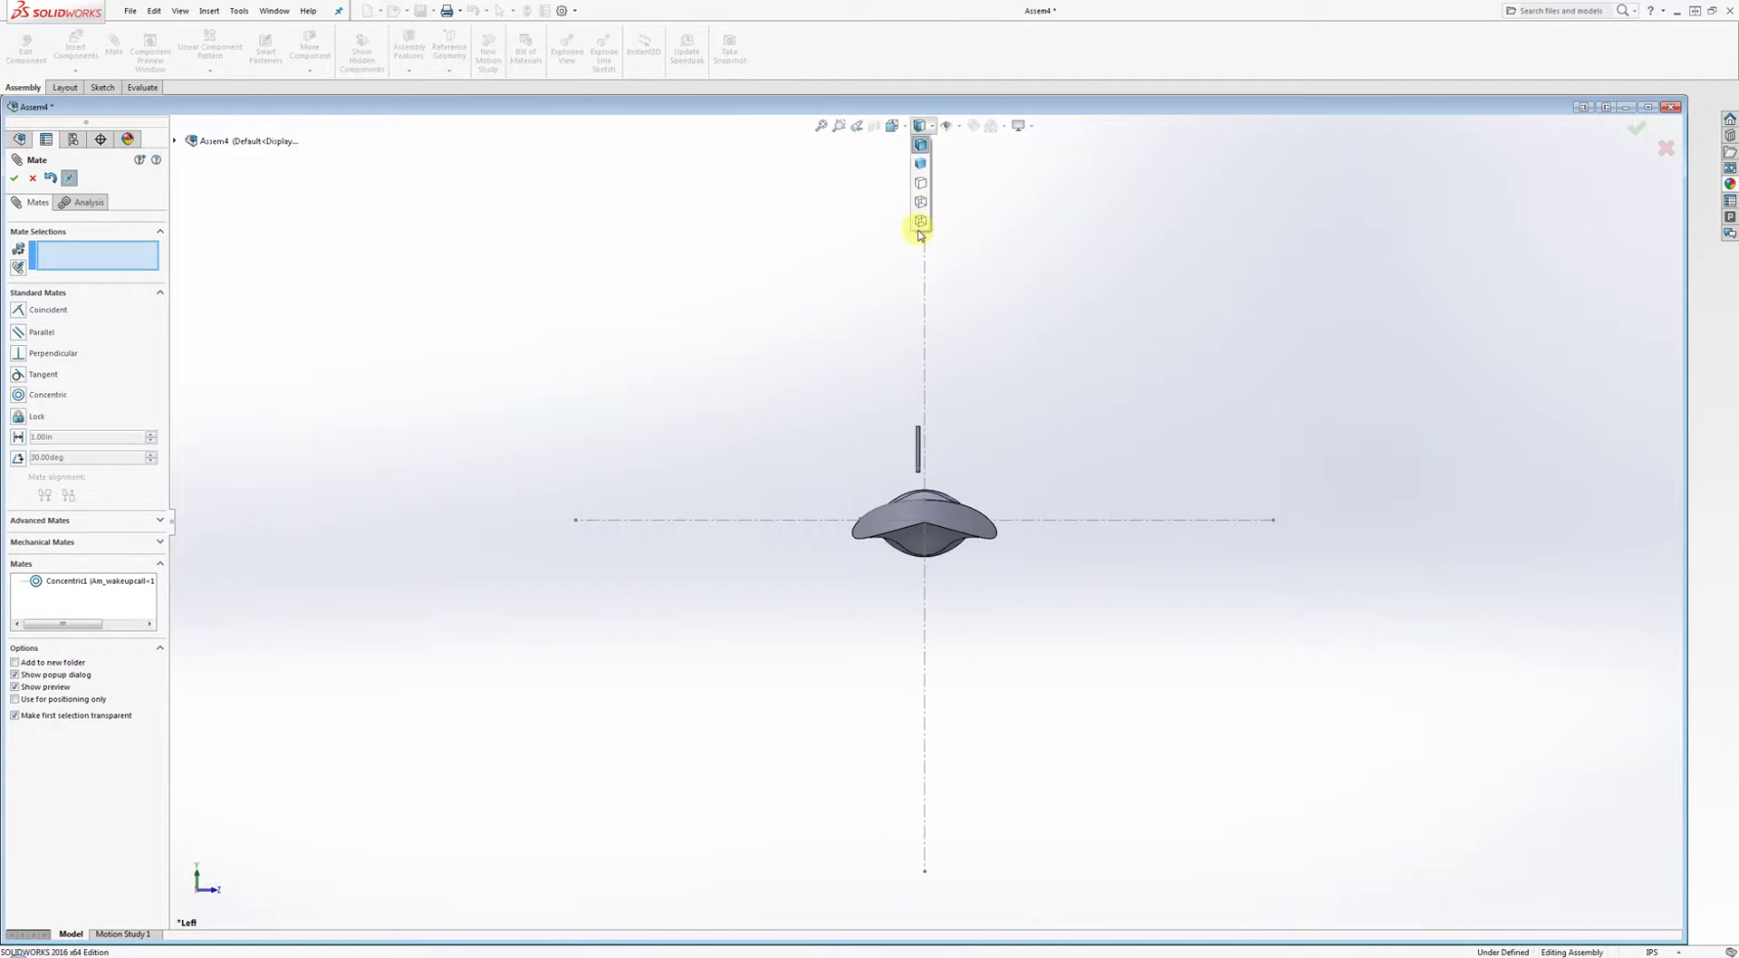
pyautogui.click(920, 221)
pyautogui.scroll(-6, 906, 362)
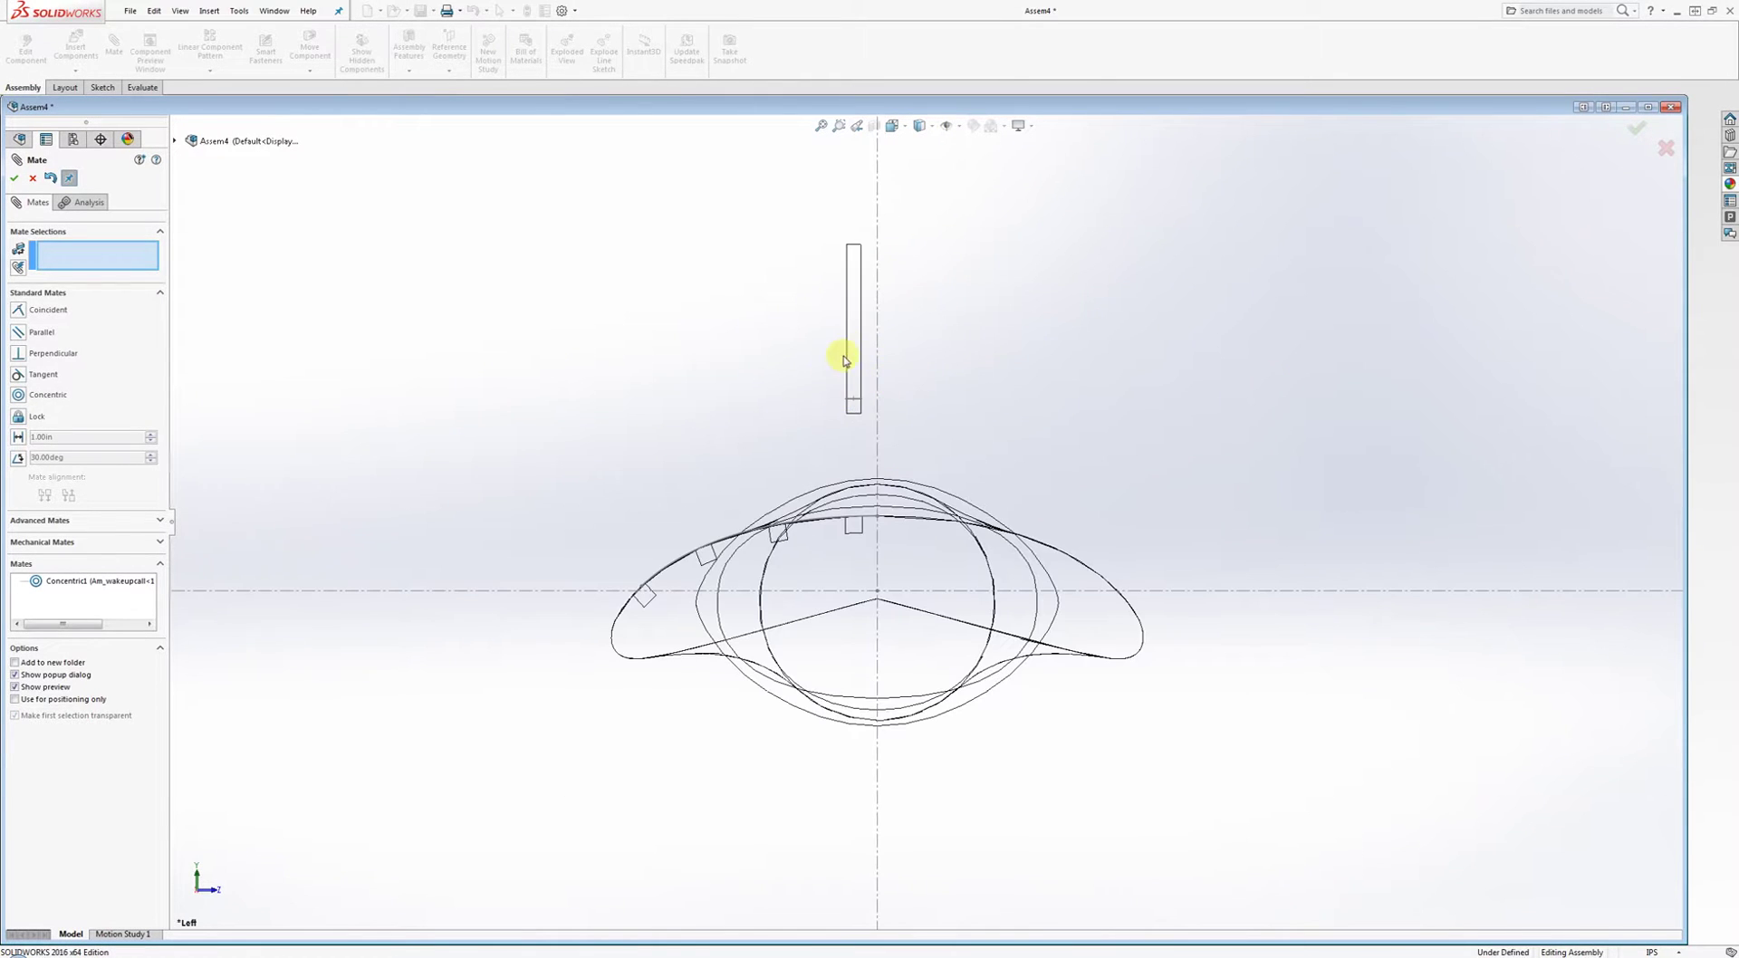
# Slide the bristle down its axis into the hole until its end sits just above the hole floor, and finish mating.
pyautogui.moveTo(856, 340); pyautogui.dragTo(860, 440)
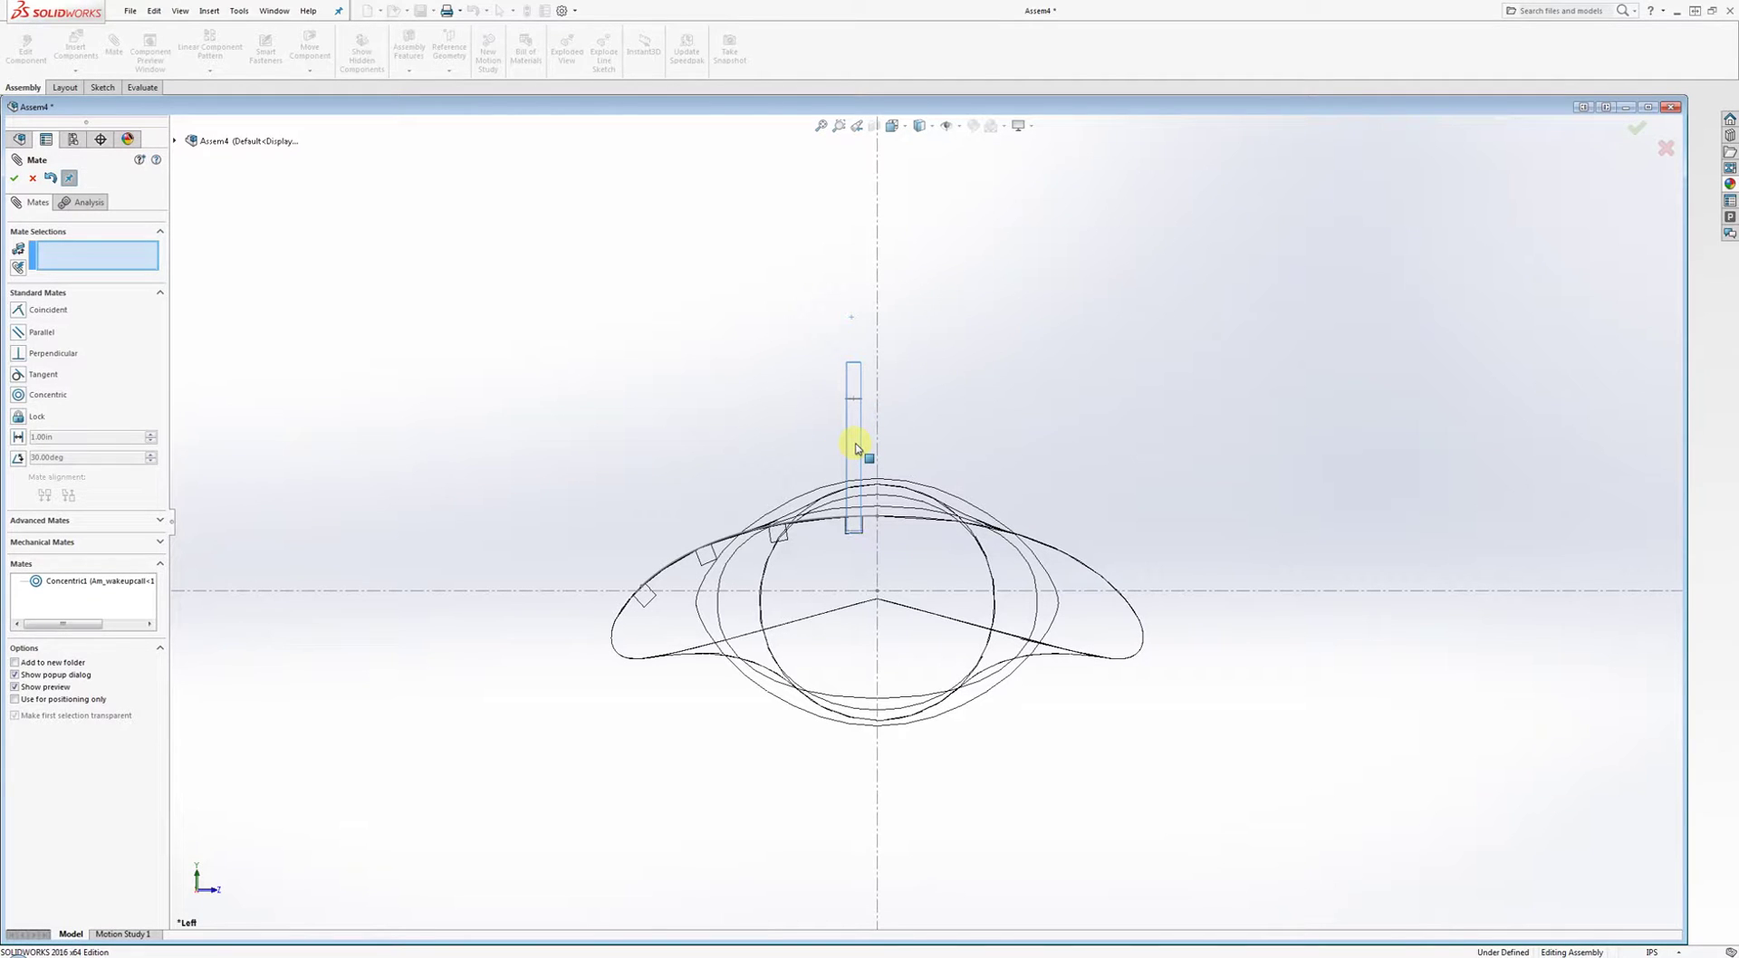
pyautogui.scroll(-5, 843, 486)
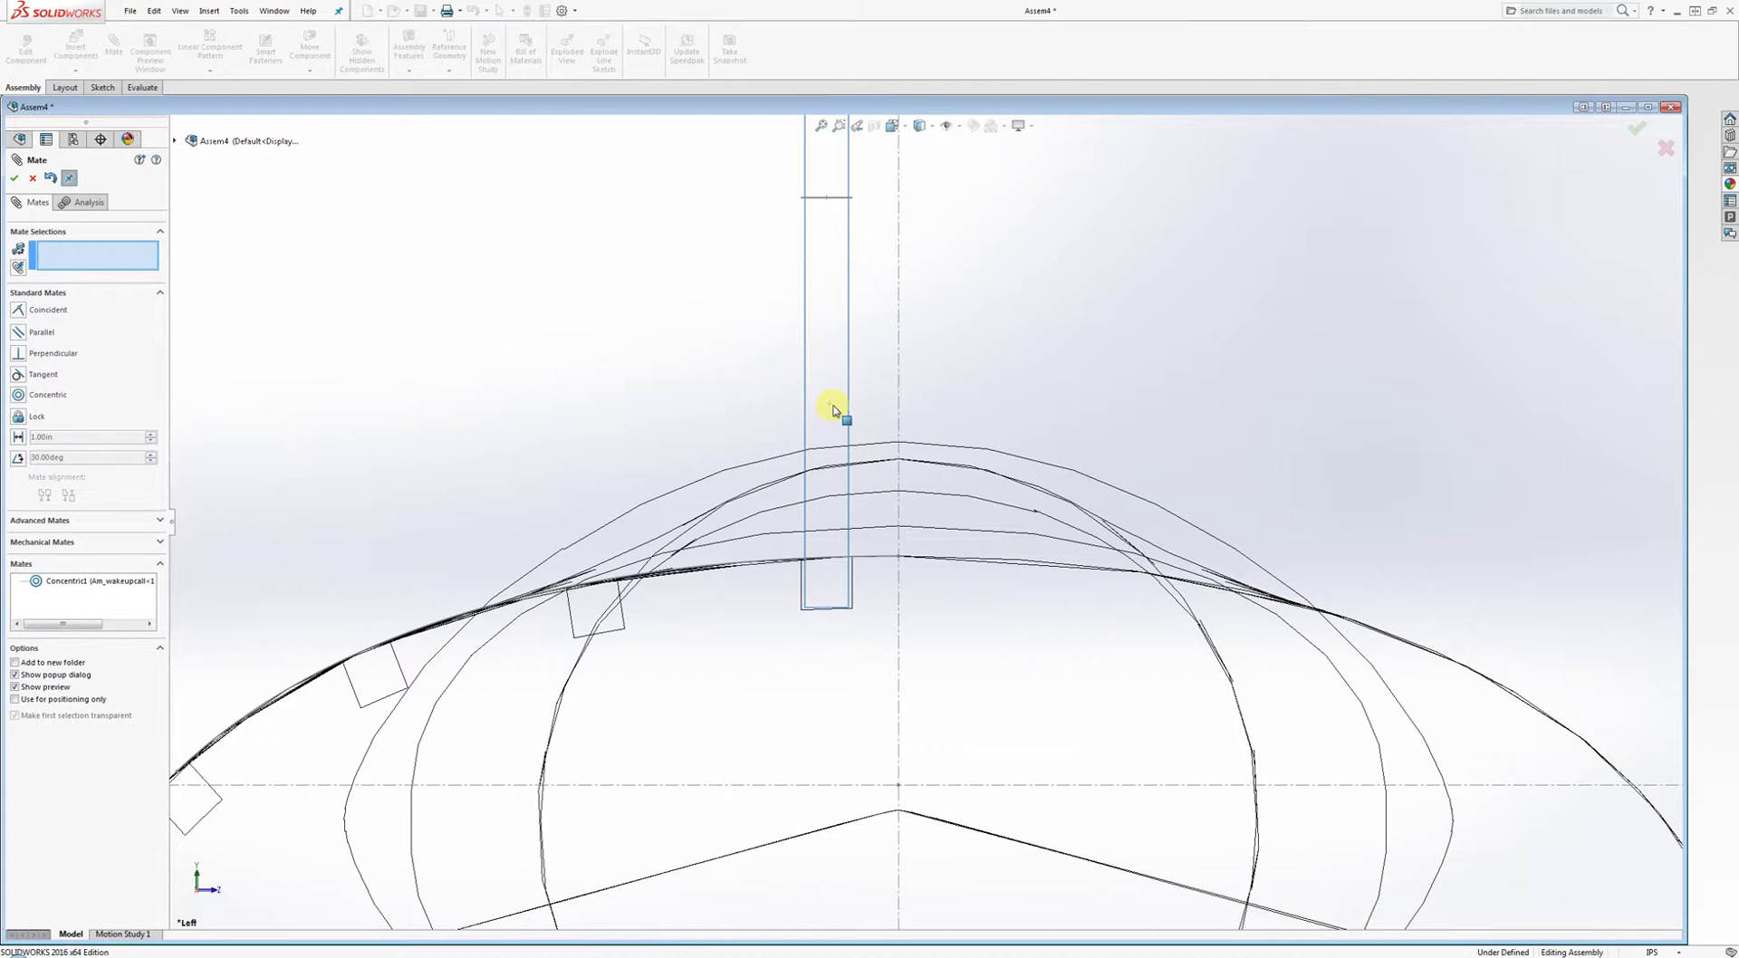
pyautogui.scroll(-8, 810, 550)
pyautogui.scroll(6, 885, 438)
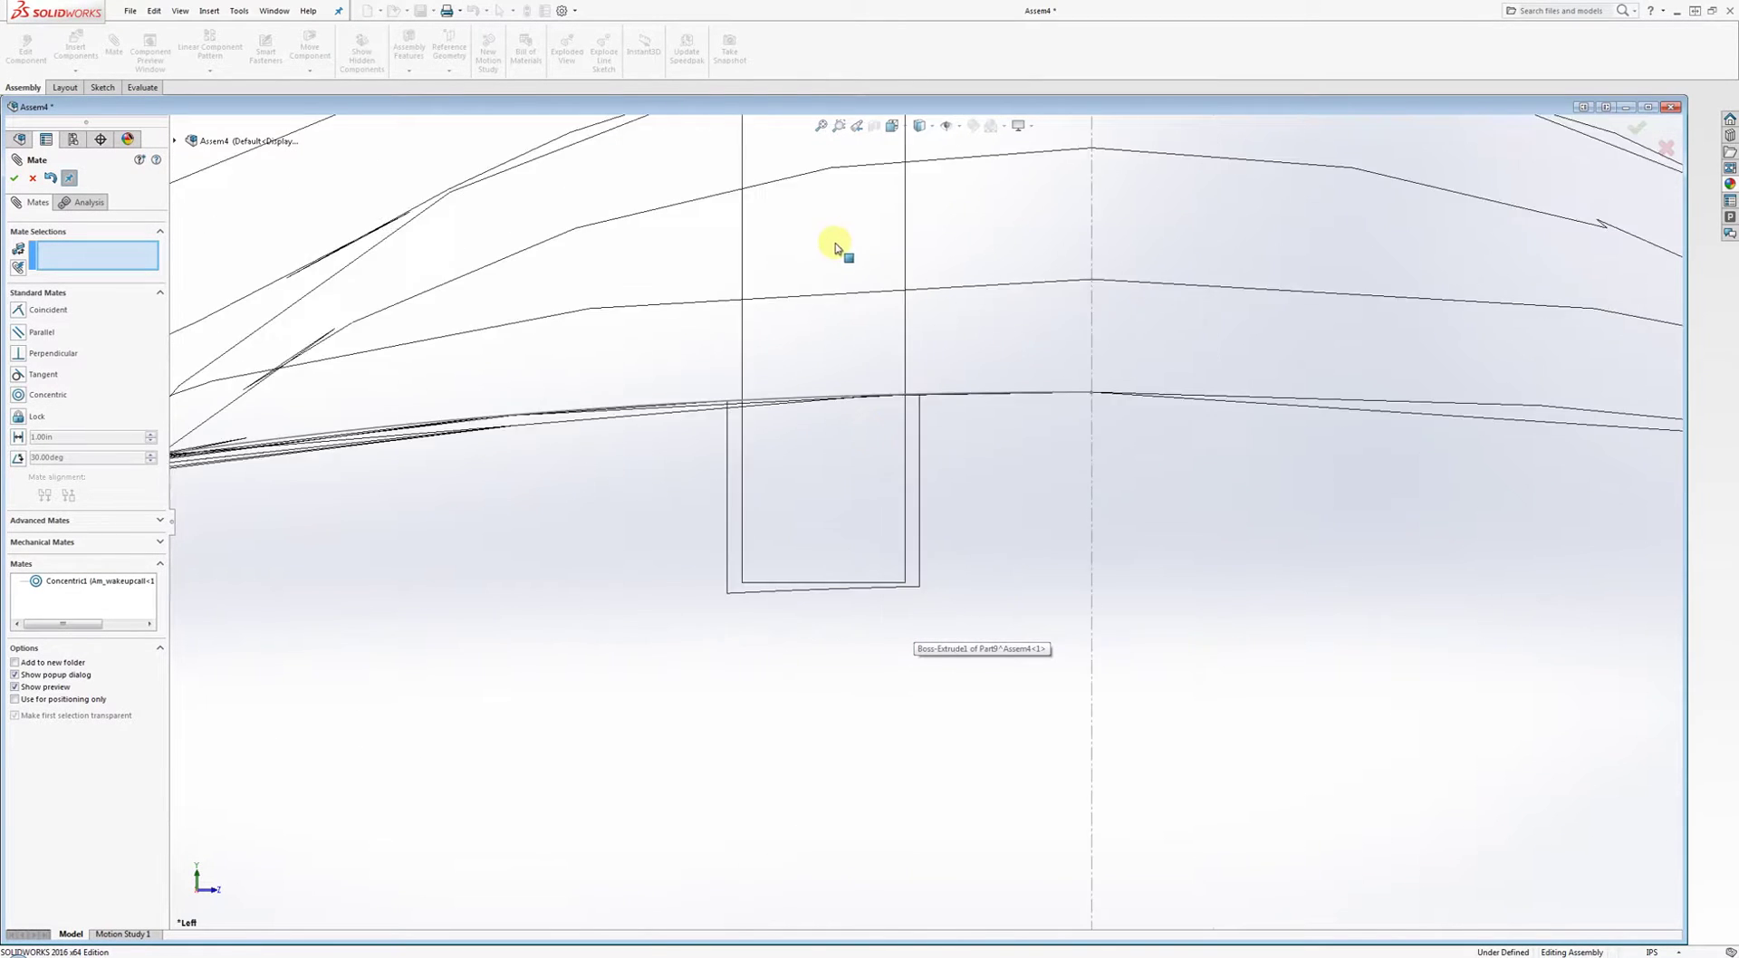
pyautogui.scroll(-3, 911, 591)
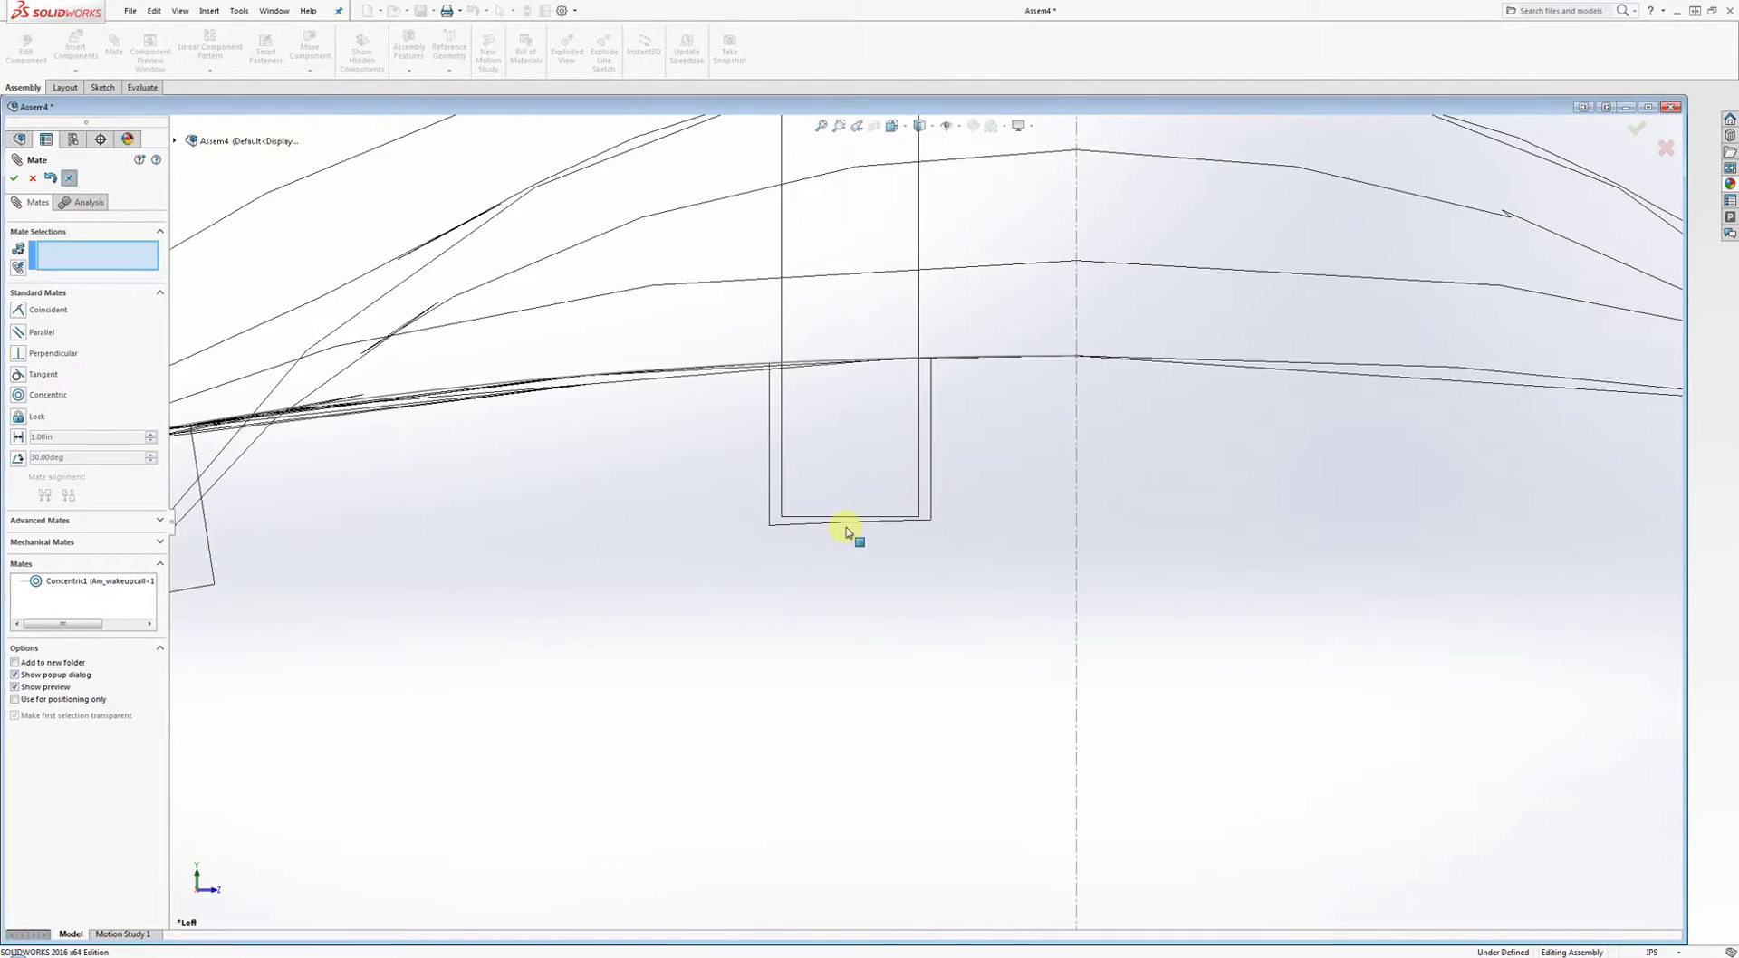
pyautogui.scroll(8, 1089, 392)
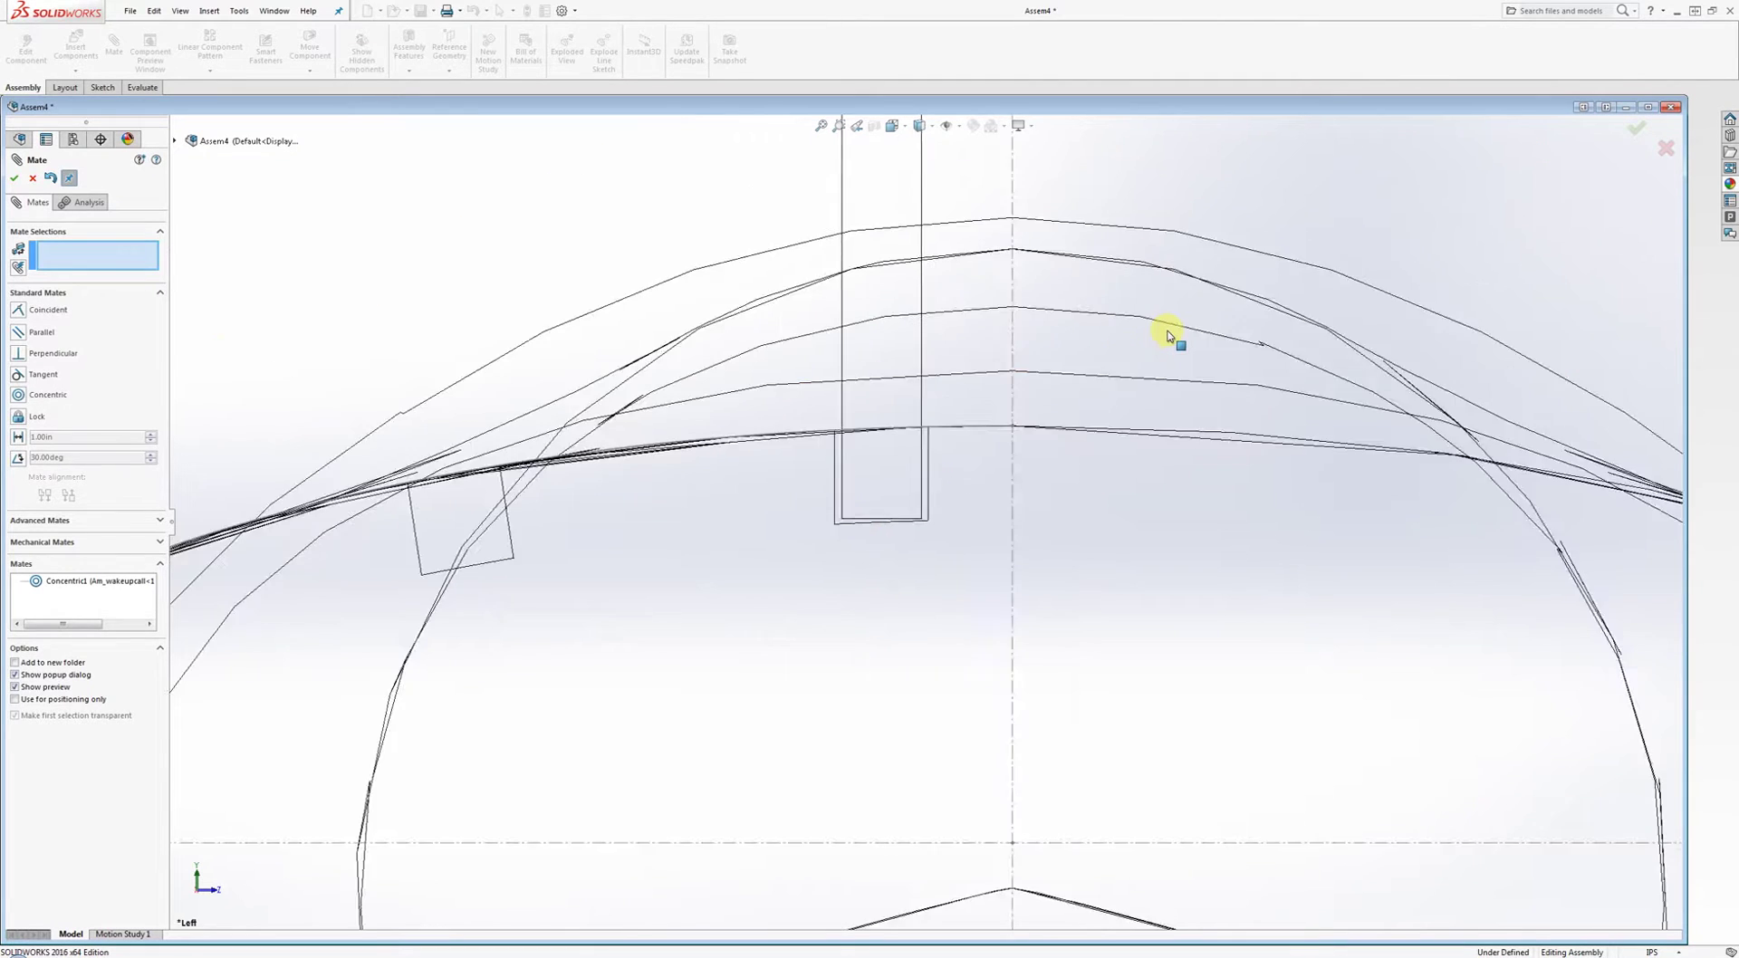
pyautogui.click(1631, 131)
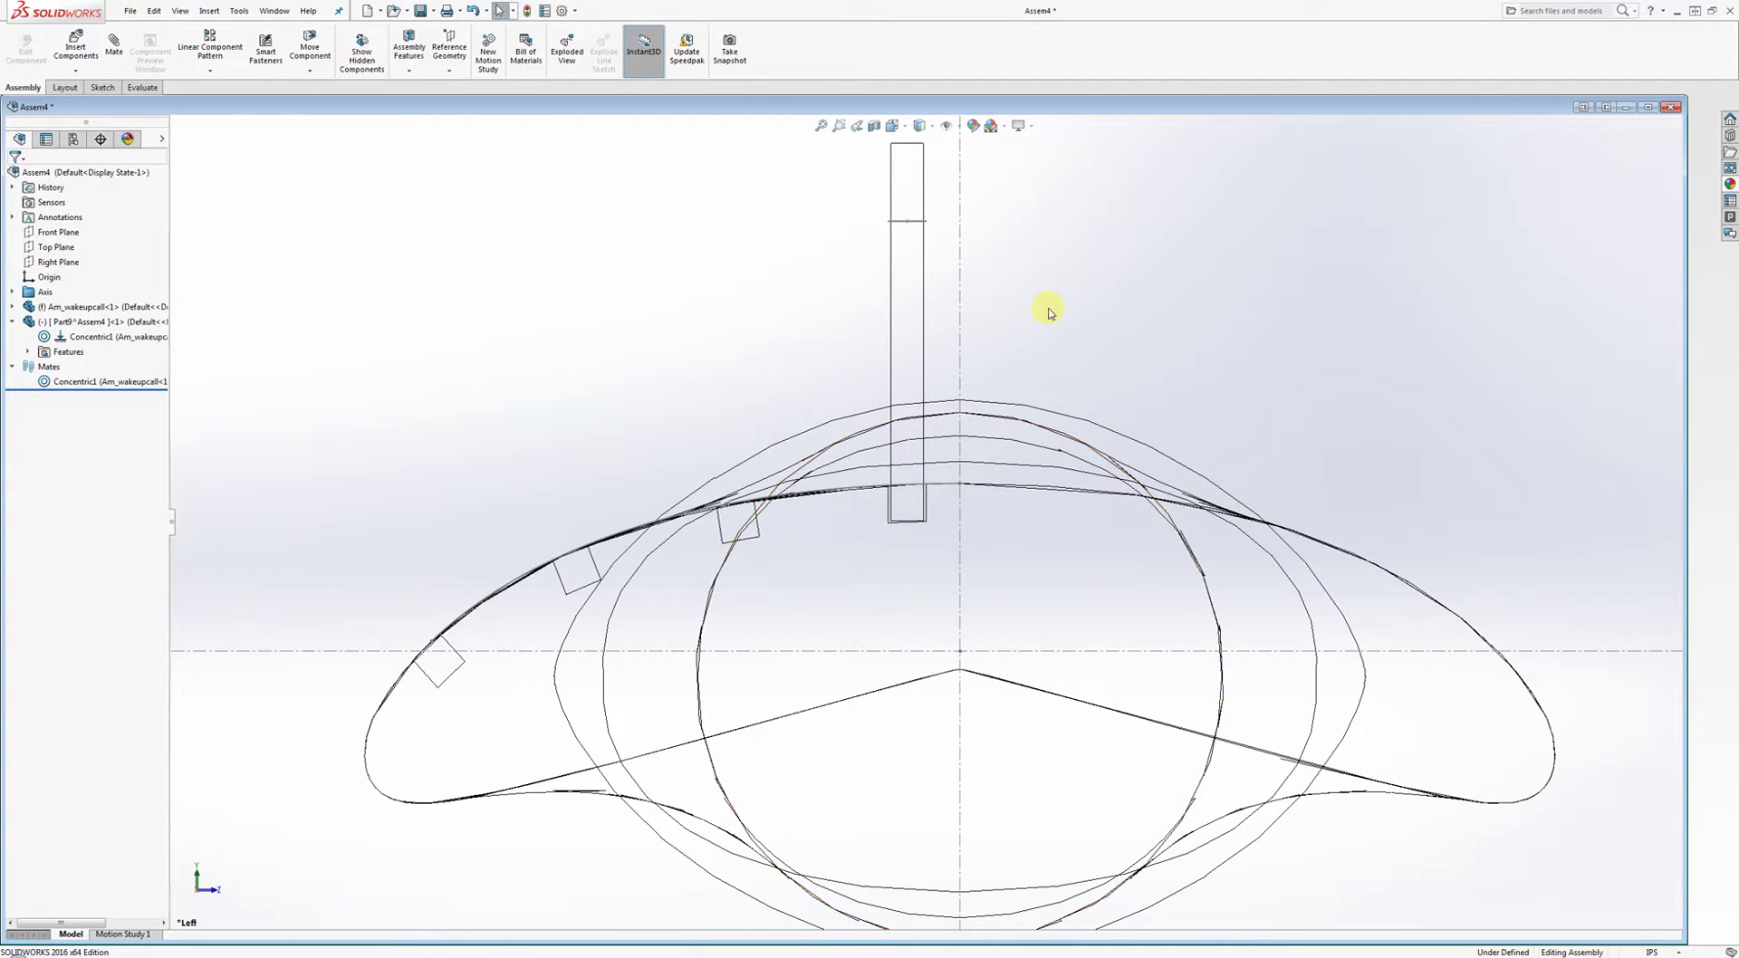
# Display the assembly shaded with edges, with the brush head's row of holes in view.
pyautogui.scroll(-5, 1032, 317)
pyautogui.scroll(4, 833, 442)
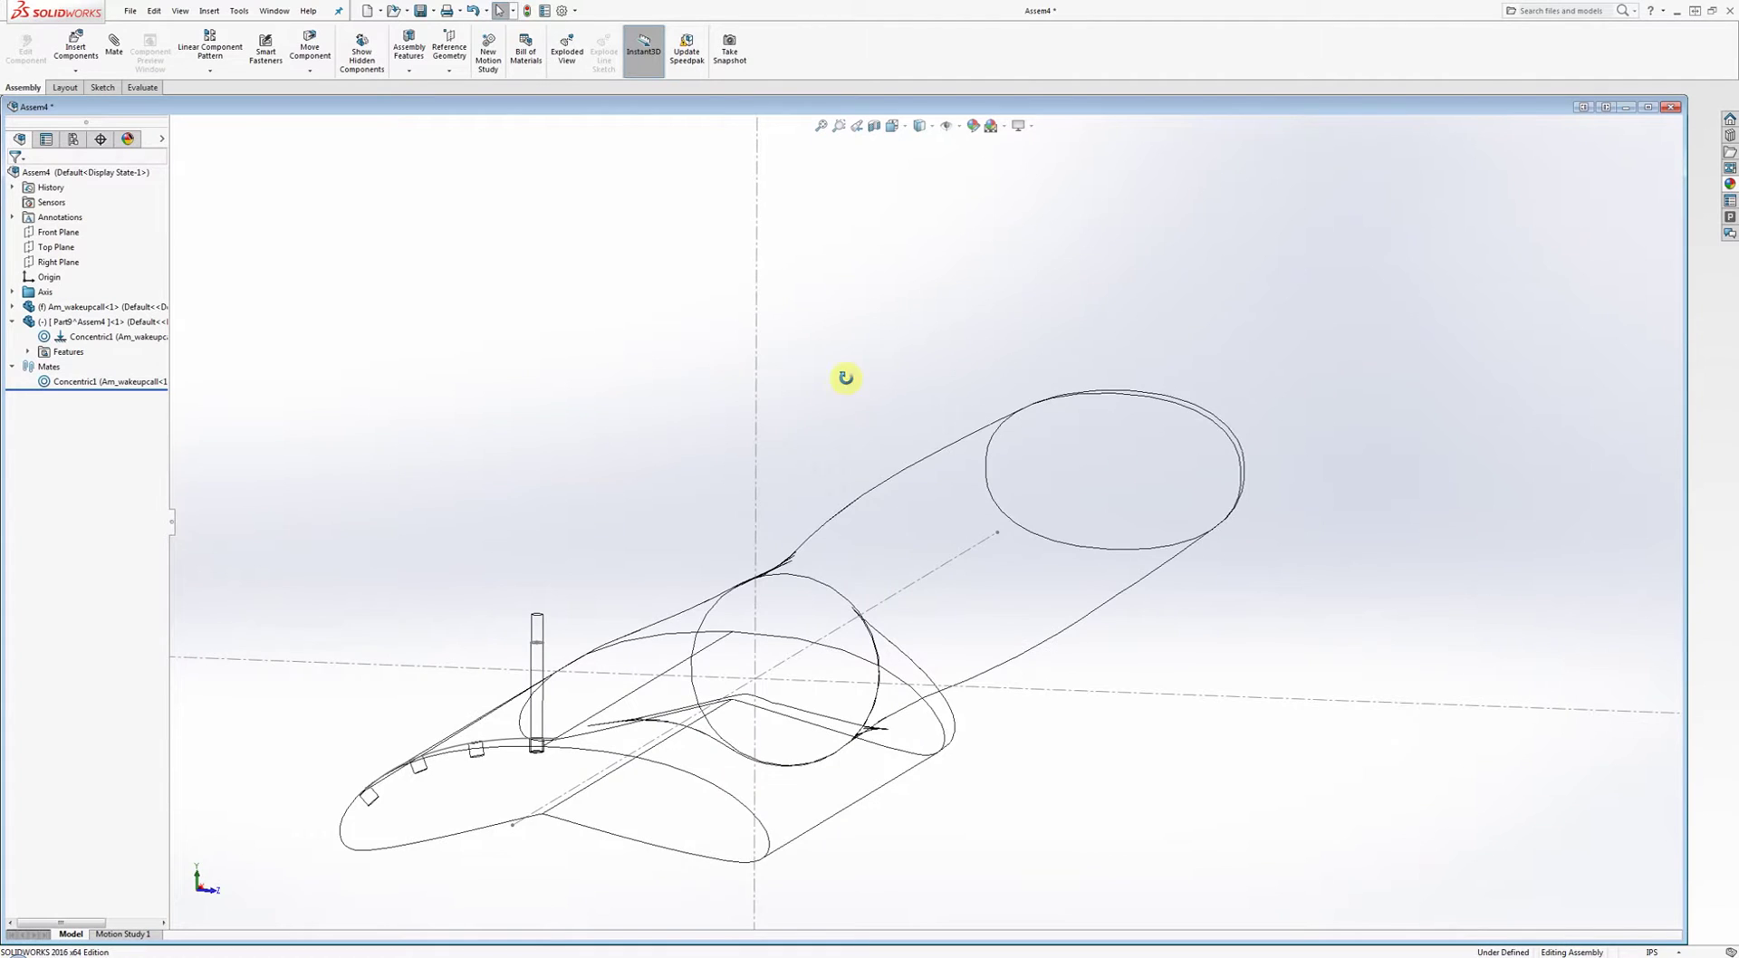
pyautogui.moveTo(846, 378); pyautogui.dragTo(877, 252, button='middle')
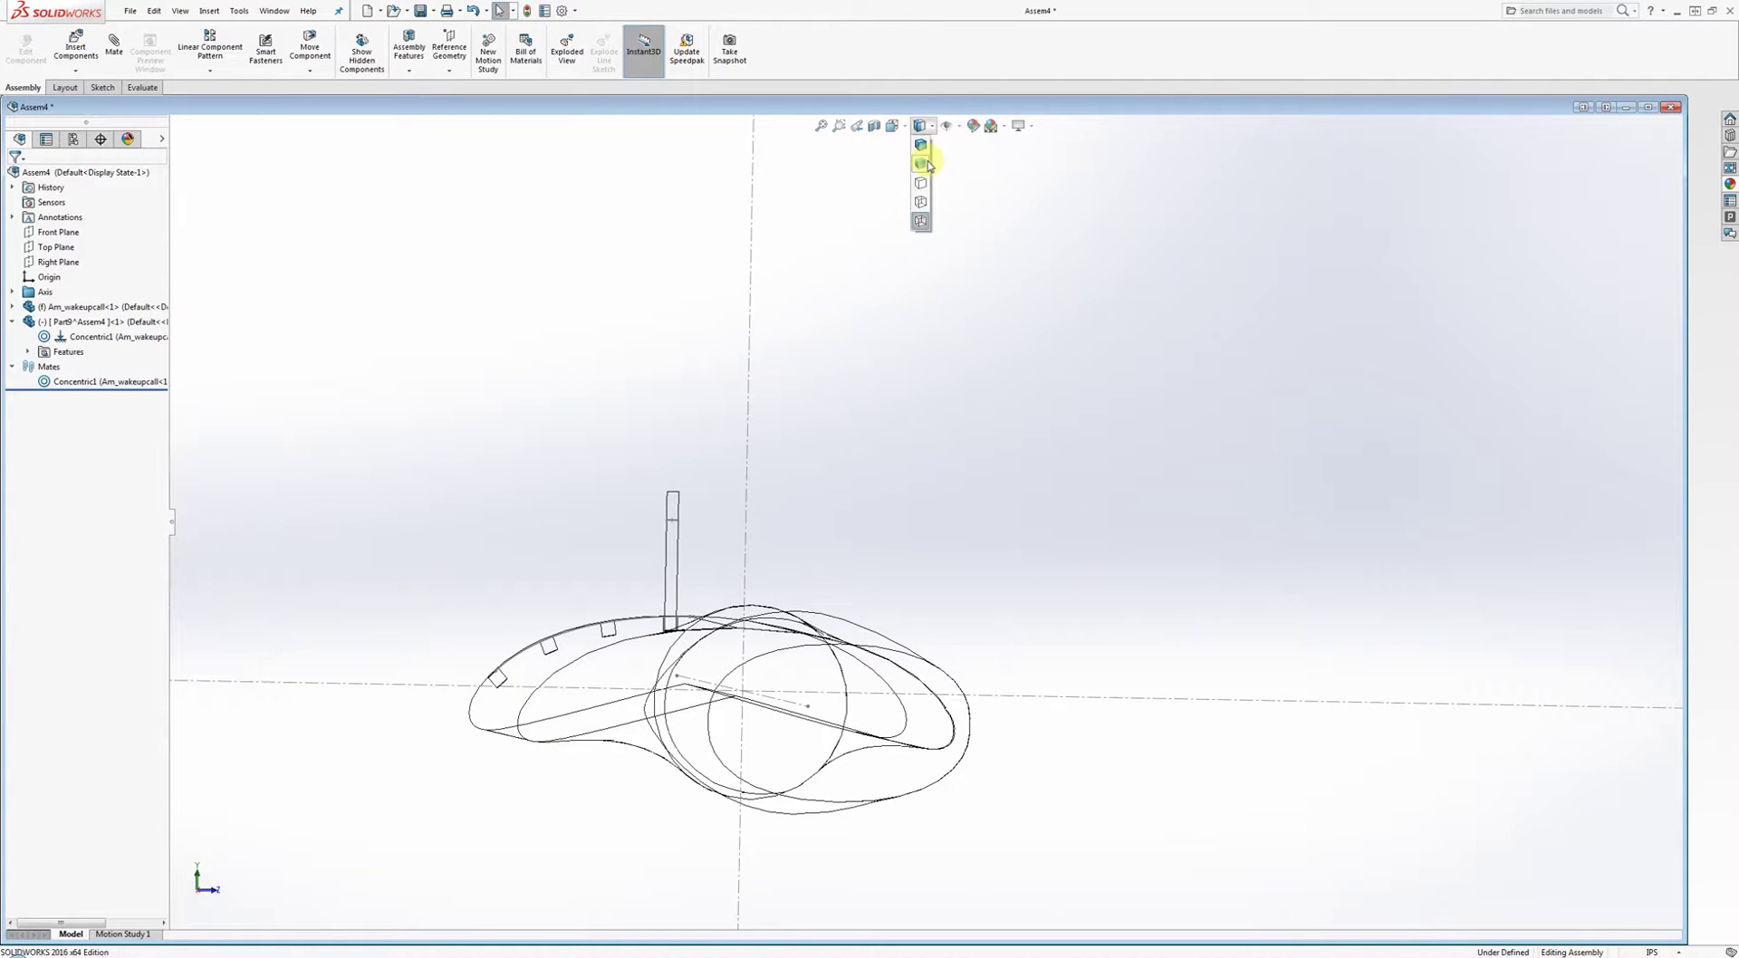
pyautogui.click(921, 146)
pyautogui.scroll(-6, 958, 435)
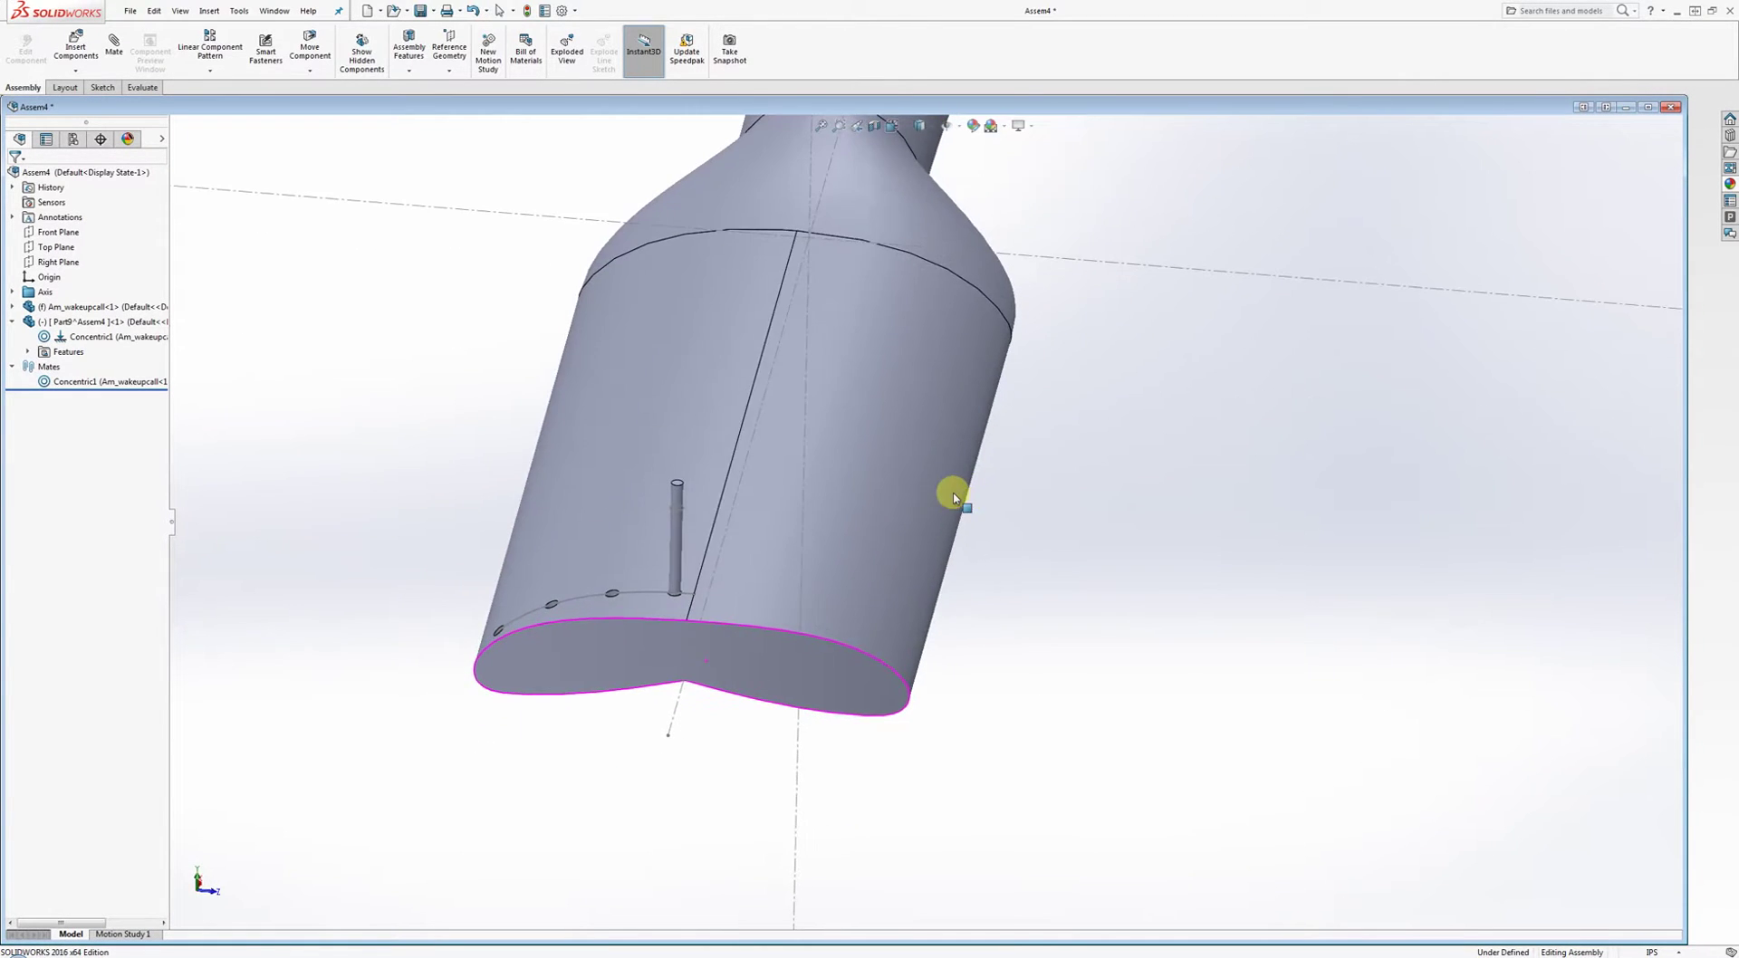
pyautogui.scroll(-3, 857, 523)
pyautogui.keyDown('ctrl'); pyautogui.moveTo(897, 446); pyautogui.dragTo(1282, 398, button='middle'); pyautogui.keyUp('ctrl')
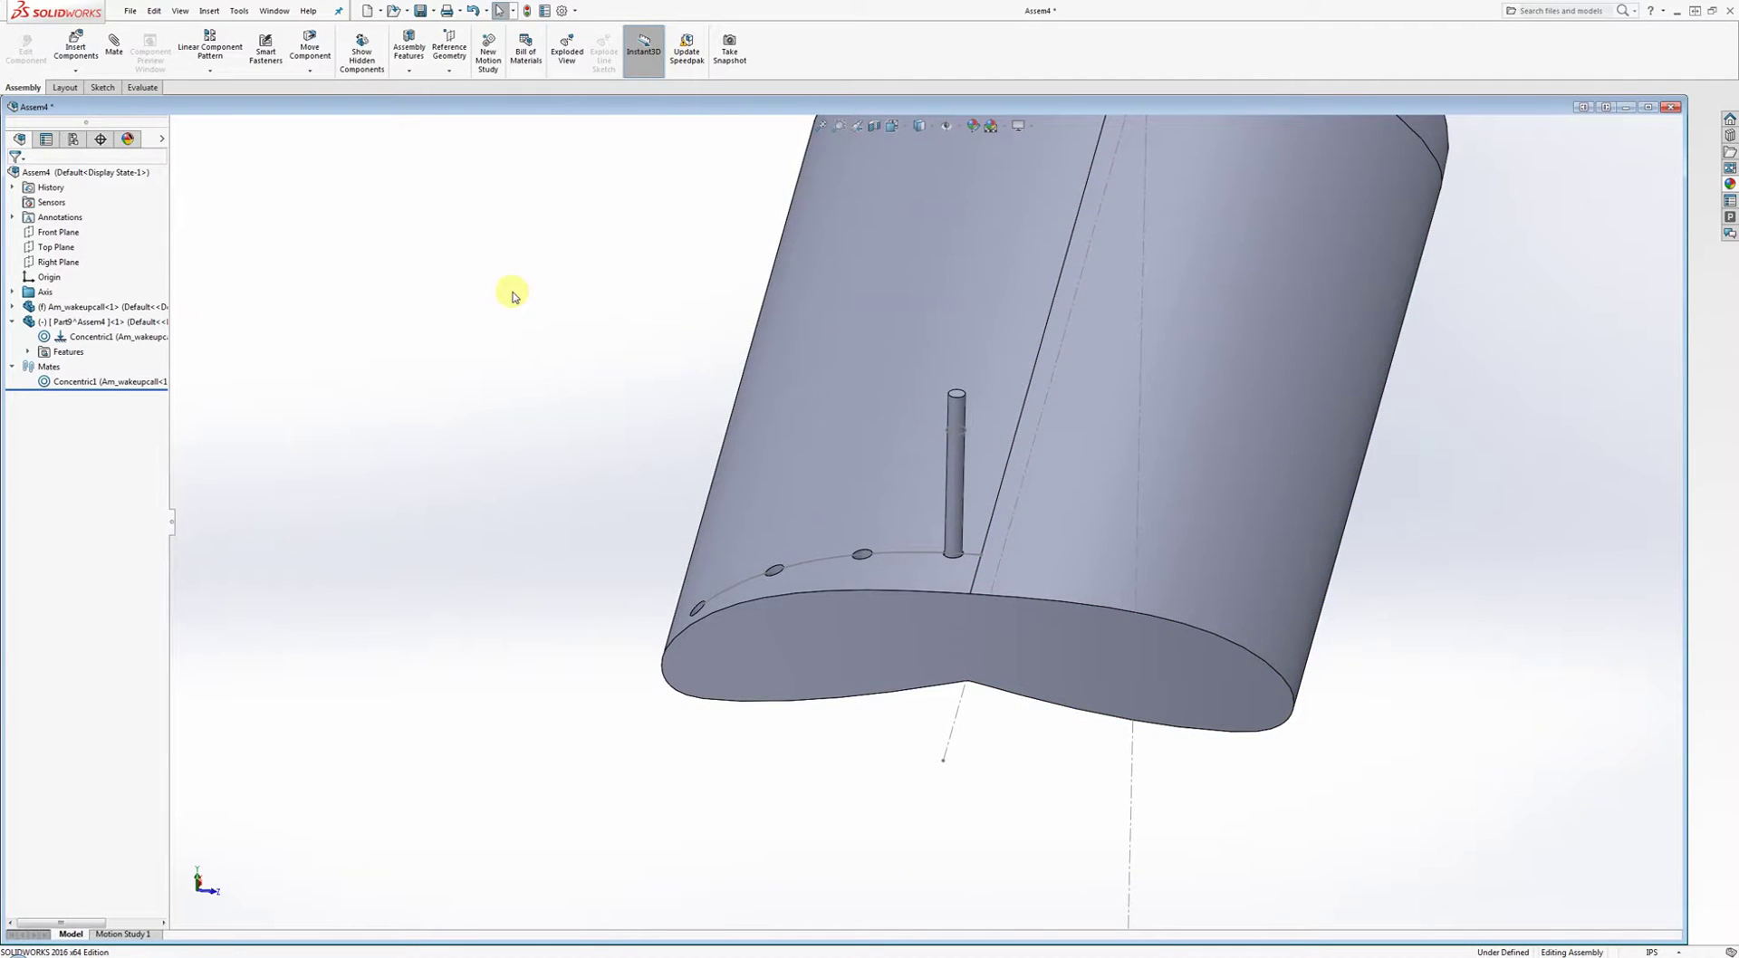
# Create a pattern driven component pattern of the bristle, using the handle's CrvPattern5 hole pattern as the driving feature.
pyautogui.click(226, 74)
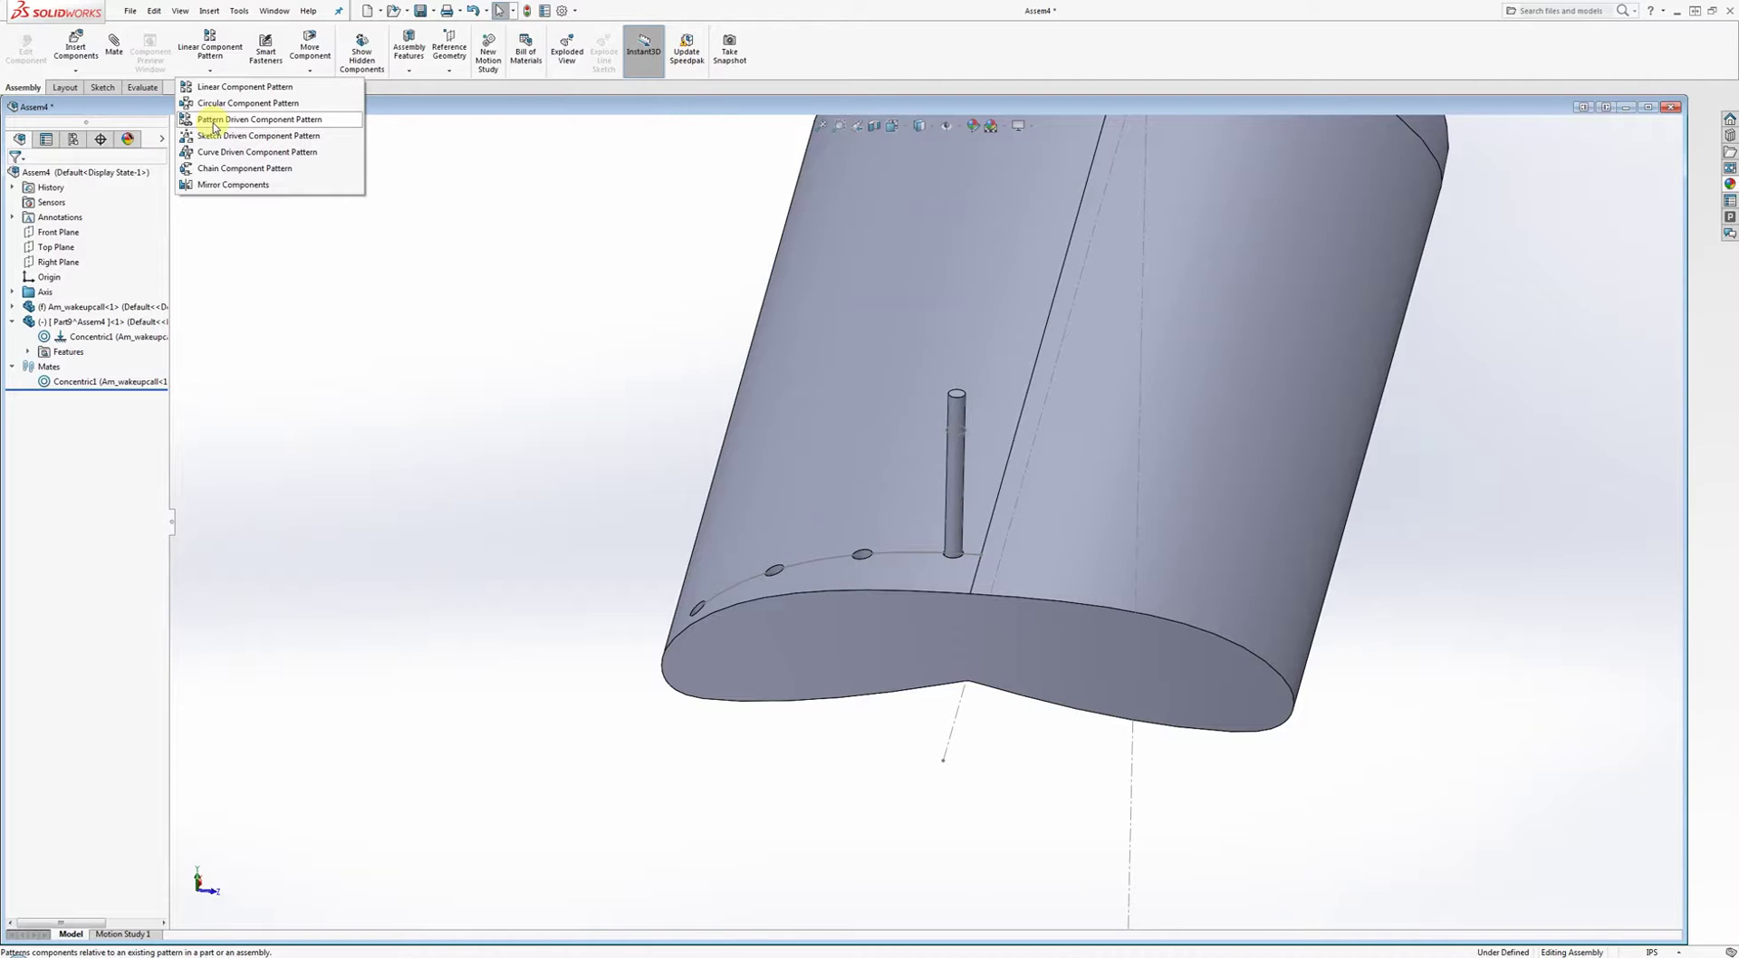
pyautogui.click(213, 126)
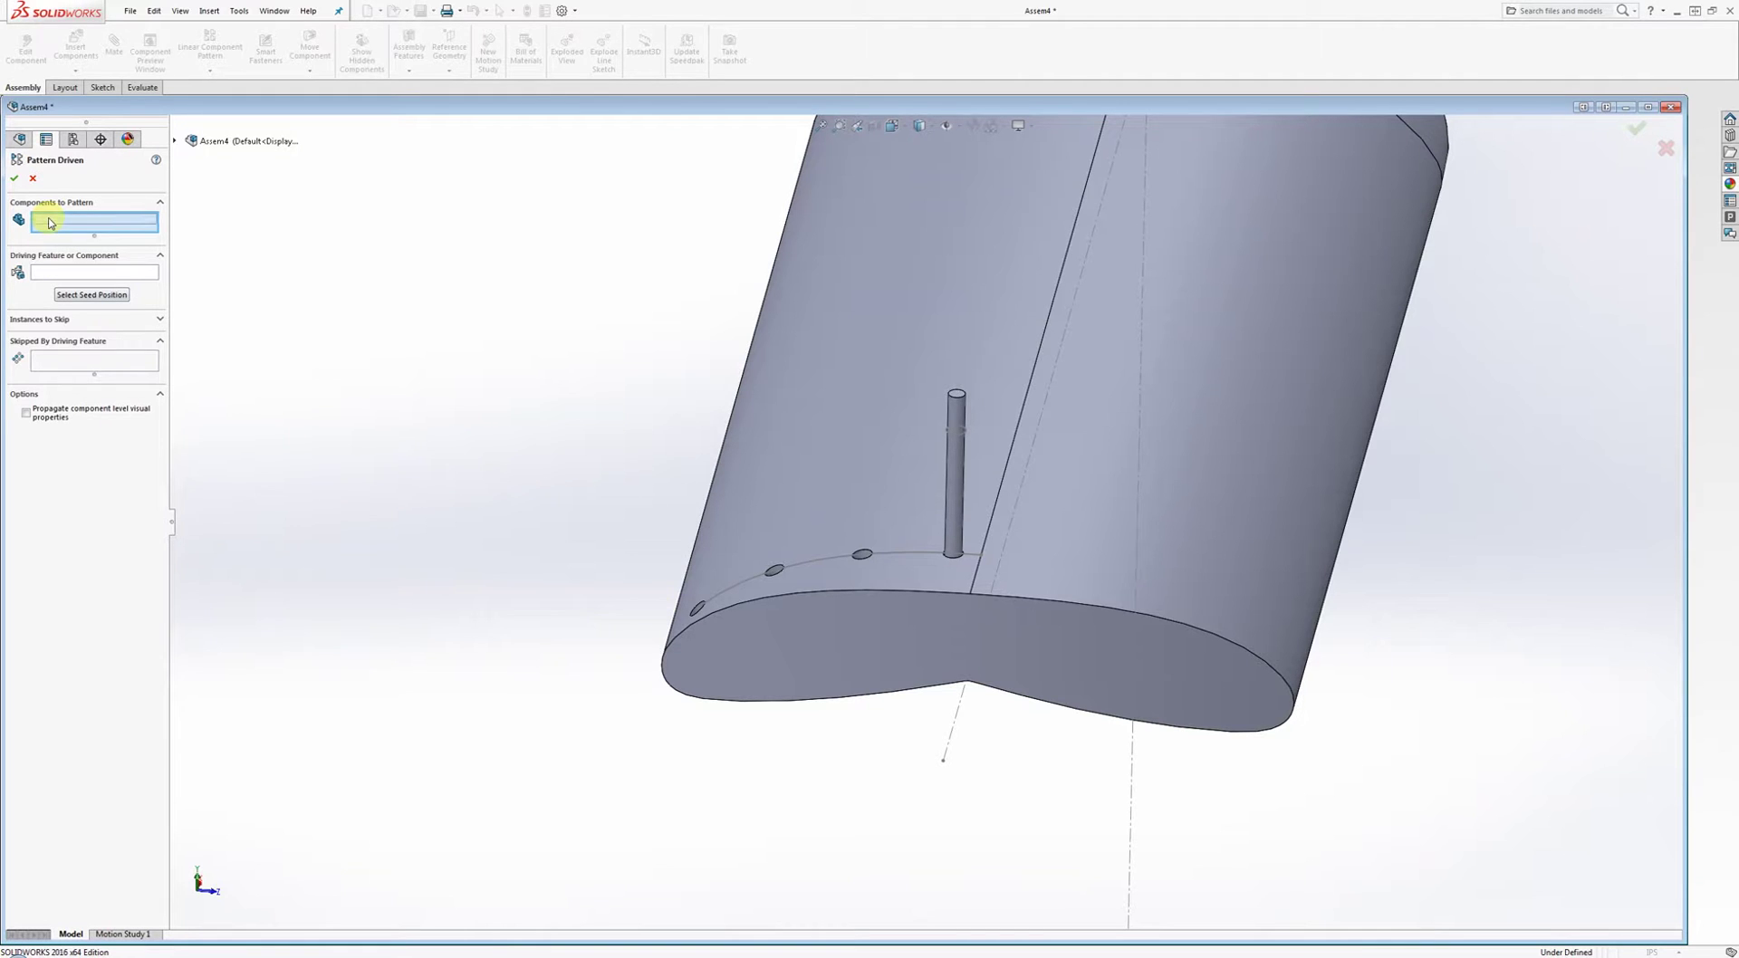
pyautogui.click(954, 488)
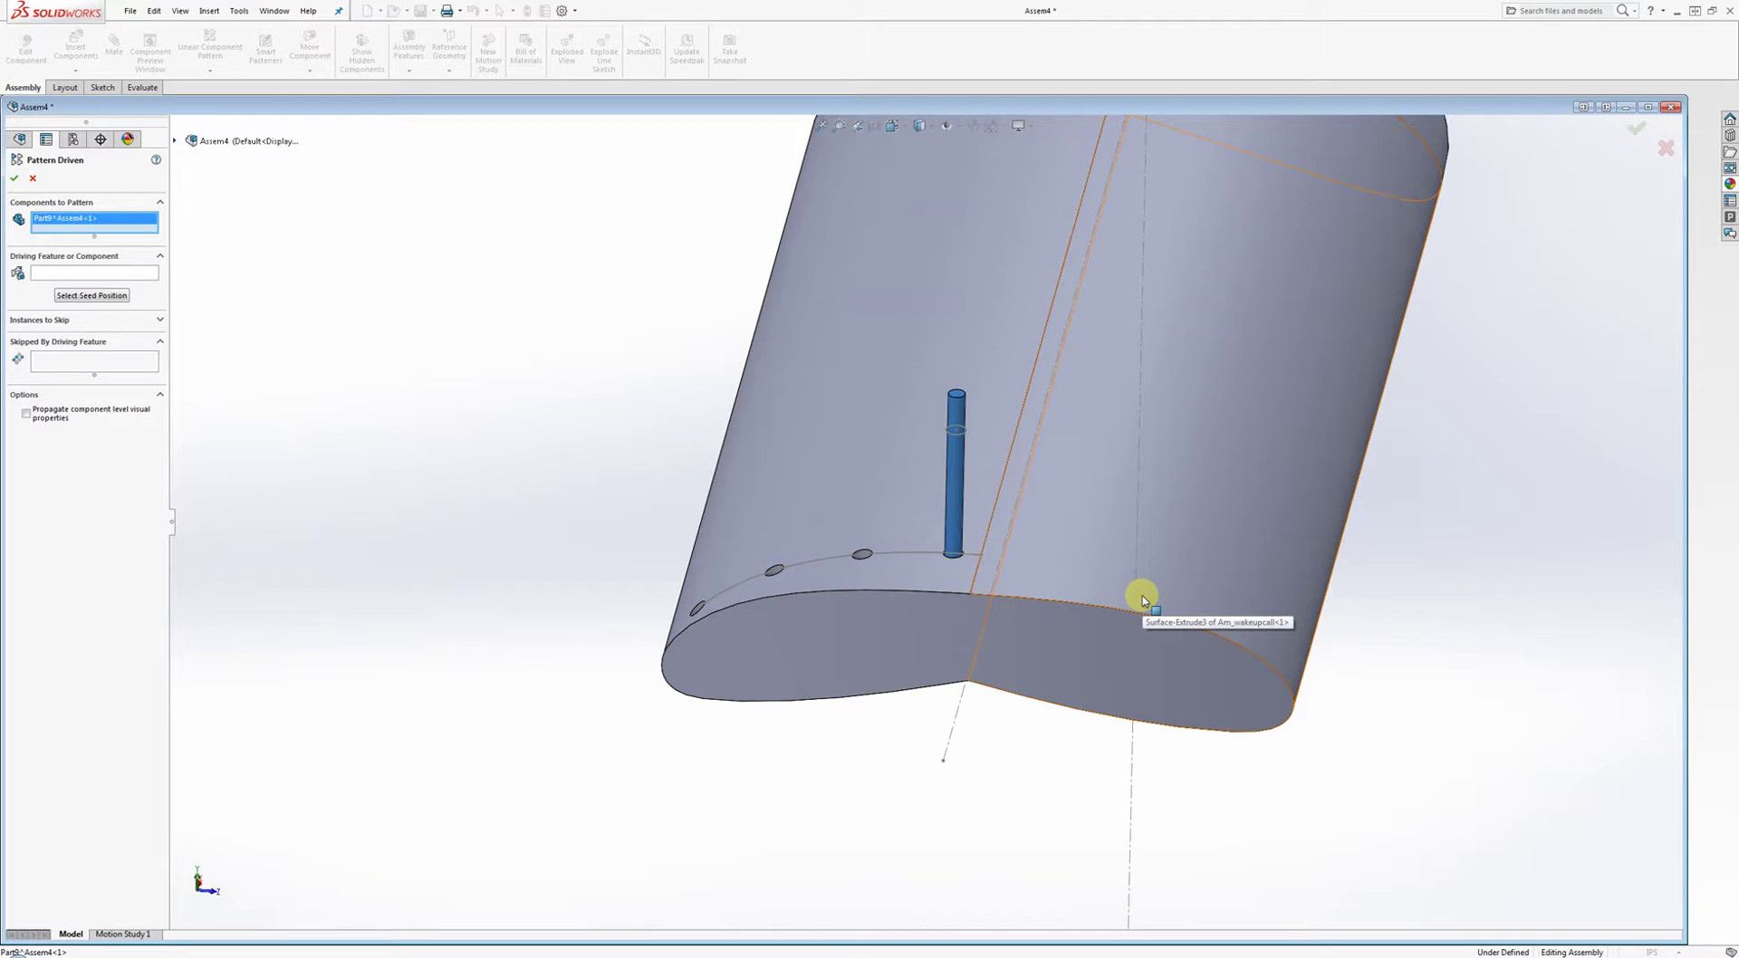
pyautogui.click(175, 142)
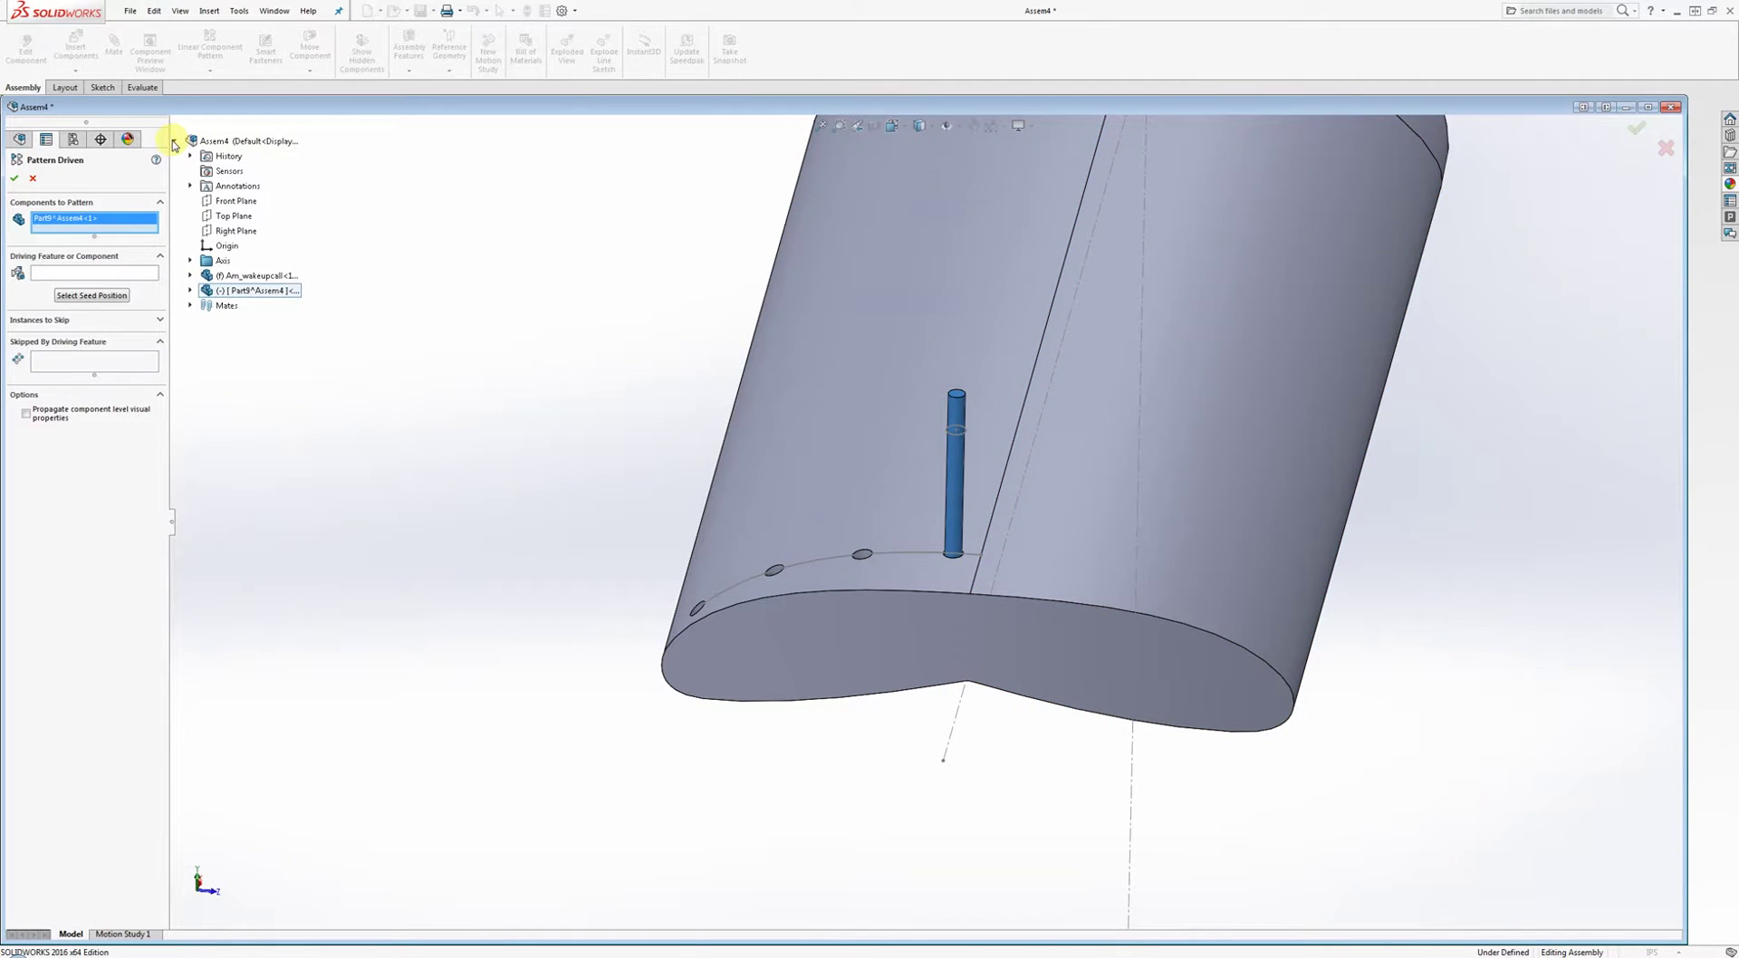
pyautogui.click(190, 275)
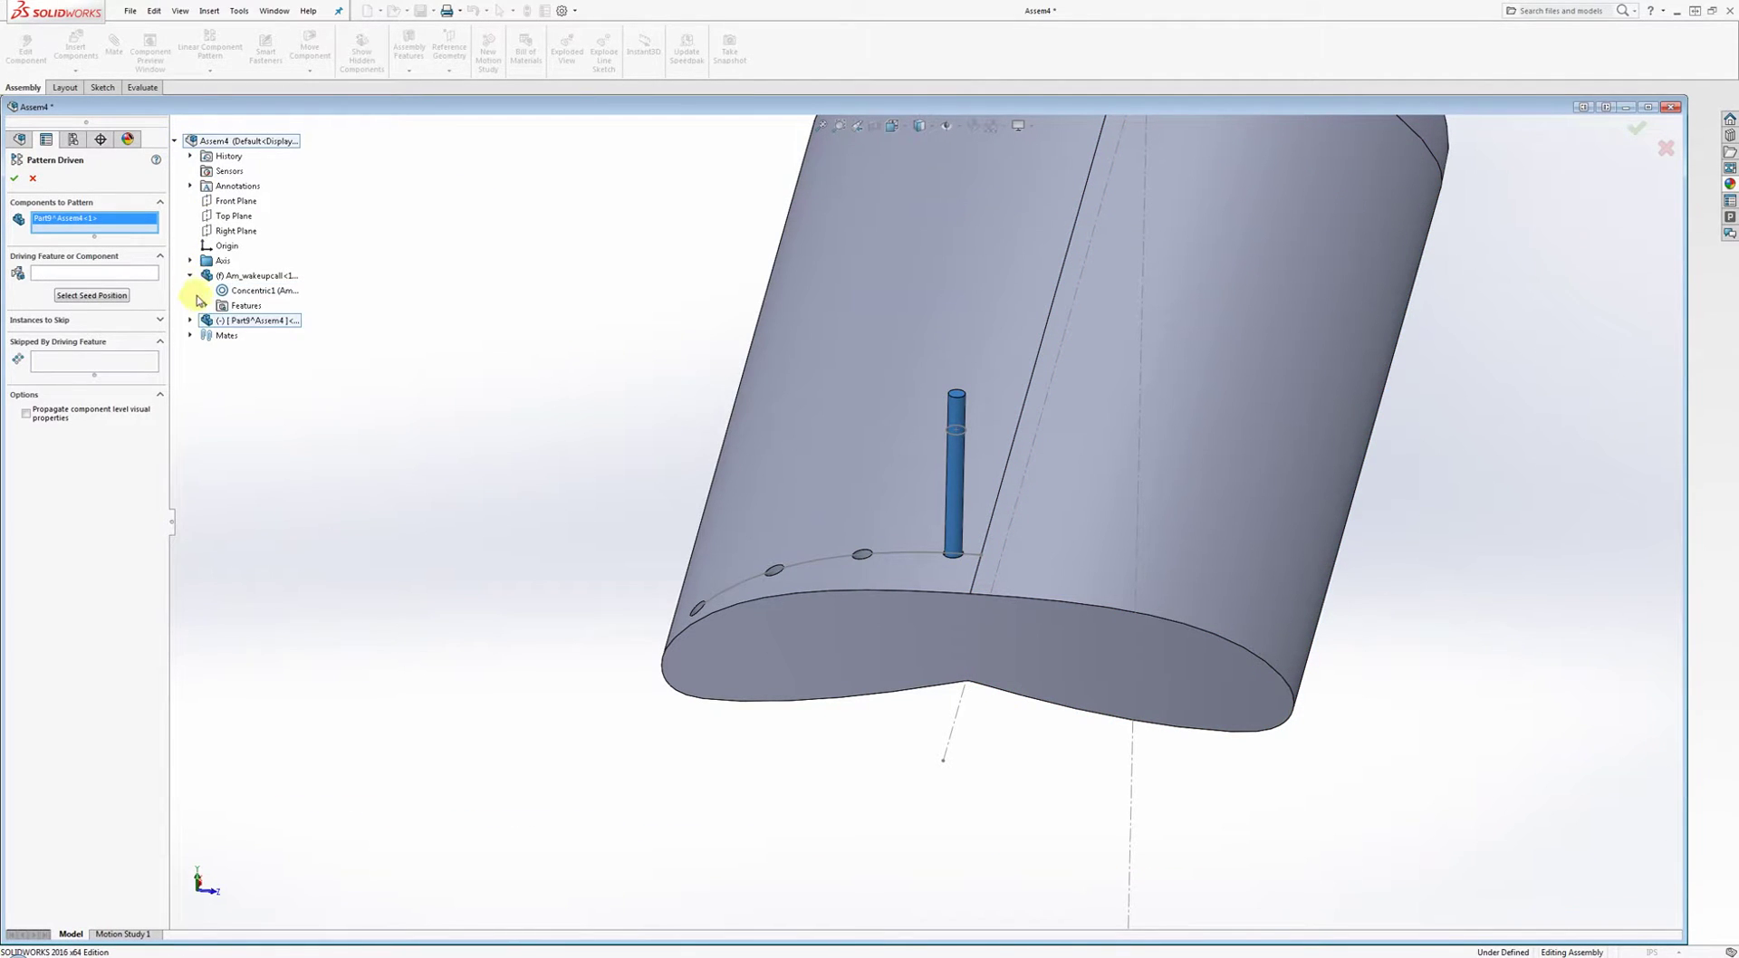
pyautogui.click(206, 306)
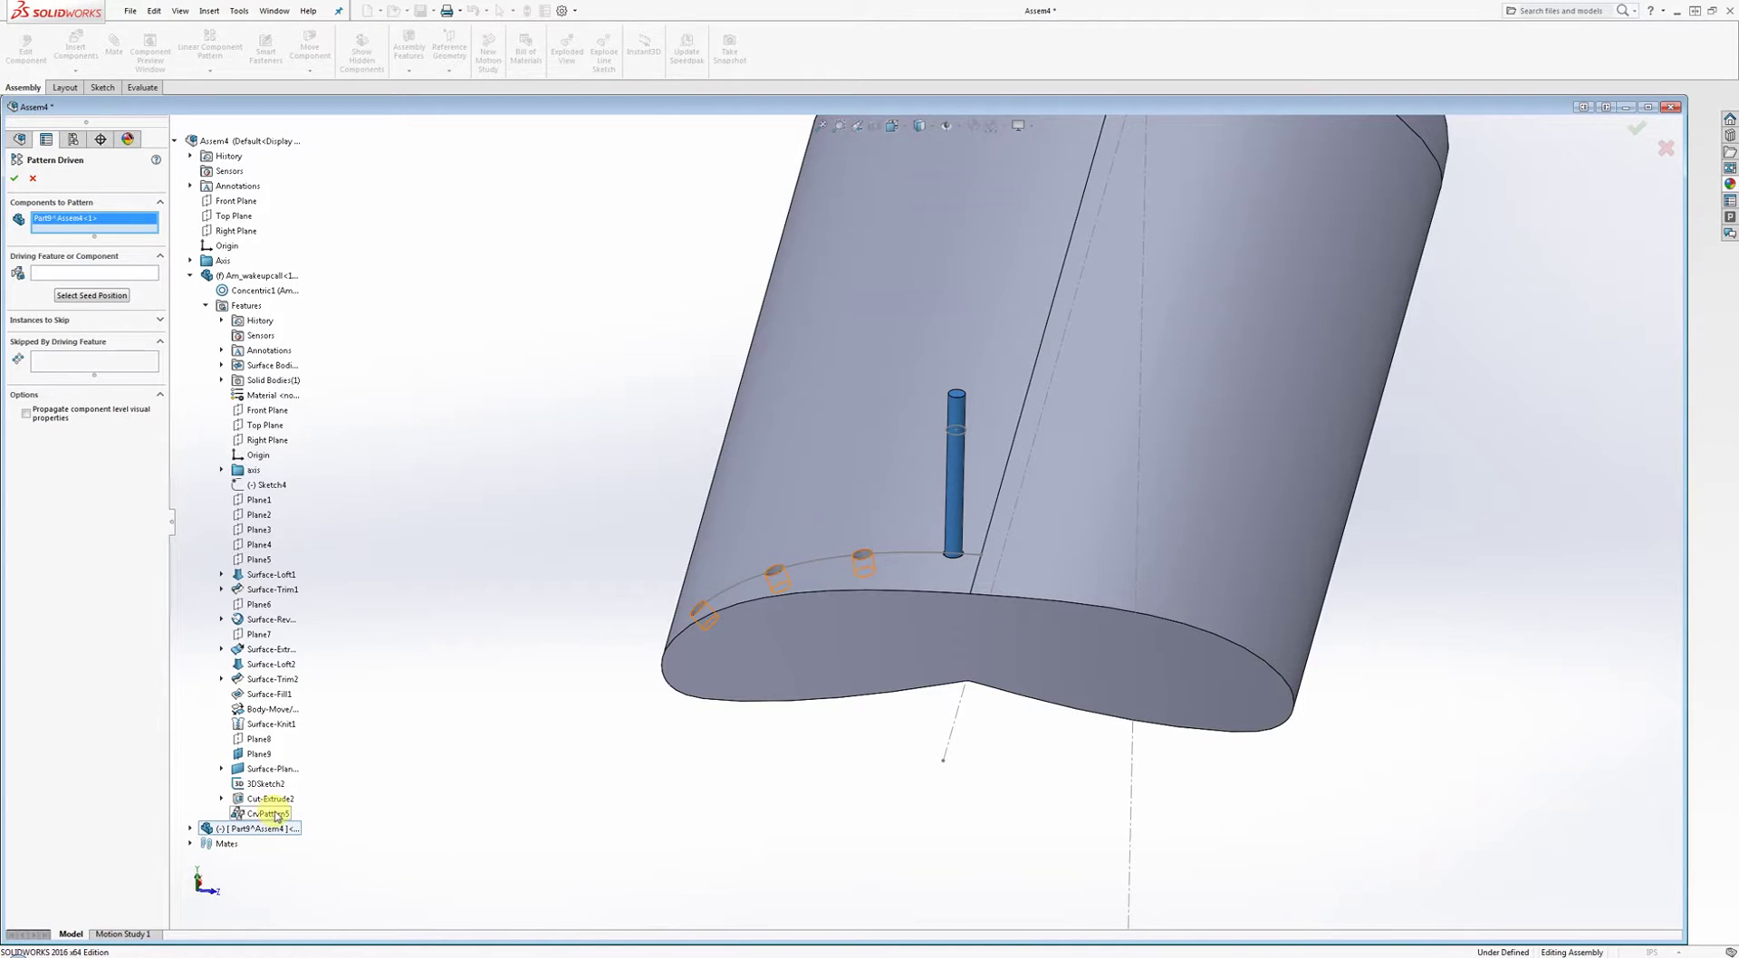
pyautogui.click(112, 274)
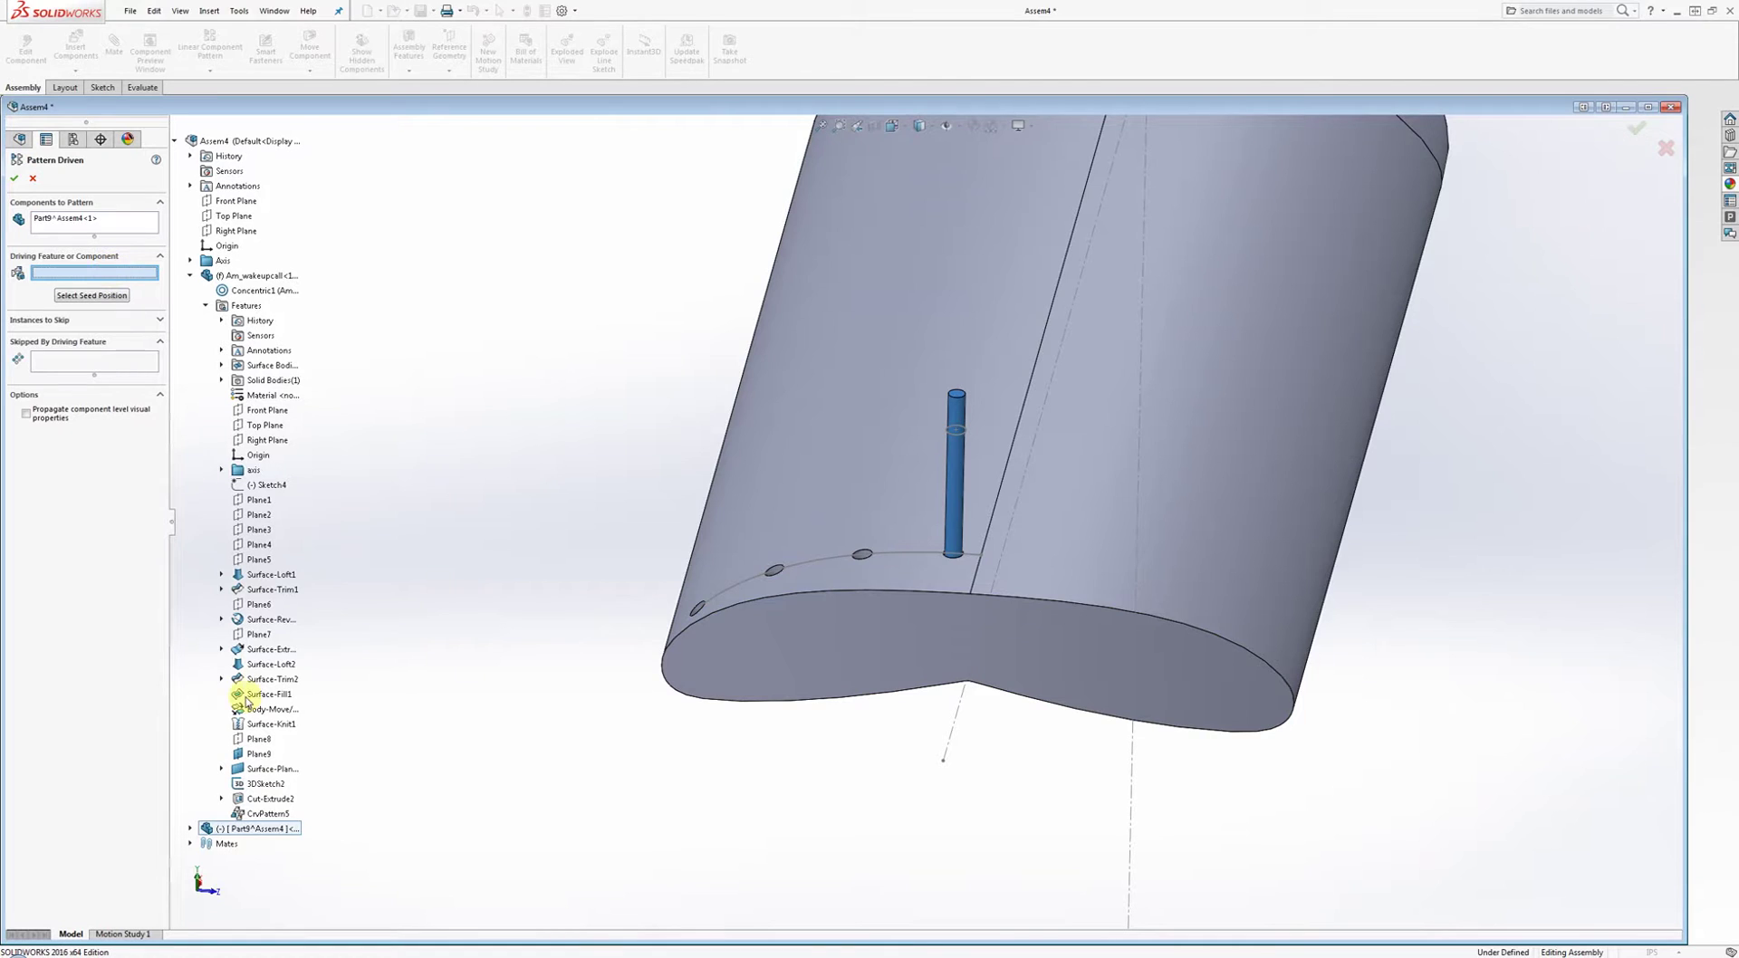
pyautogui.click(265, 814)
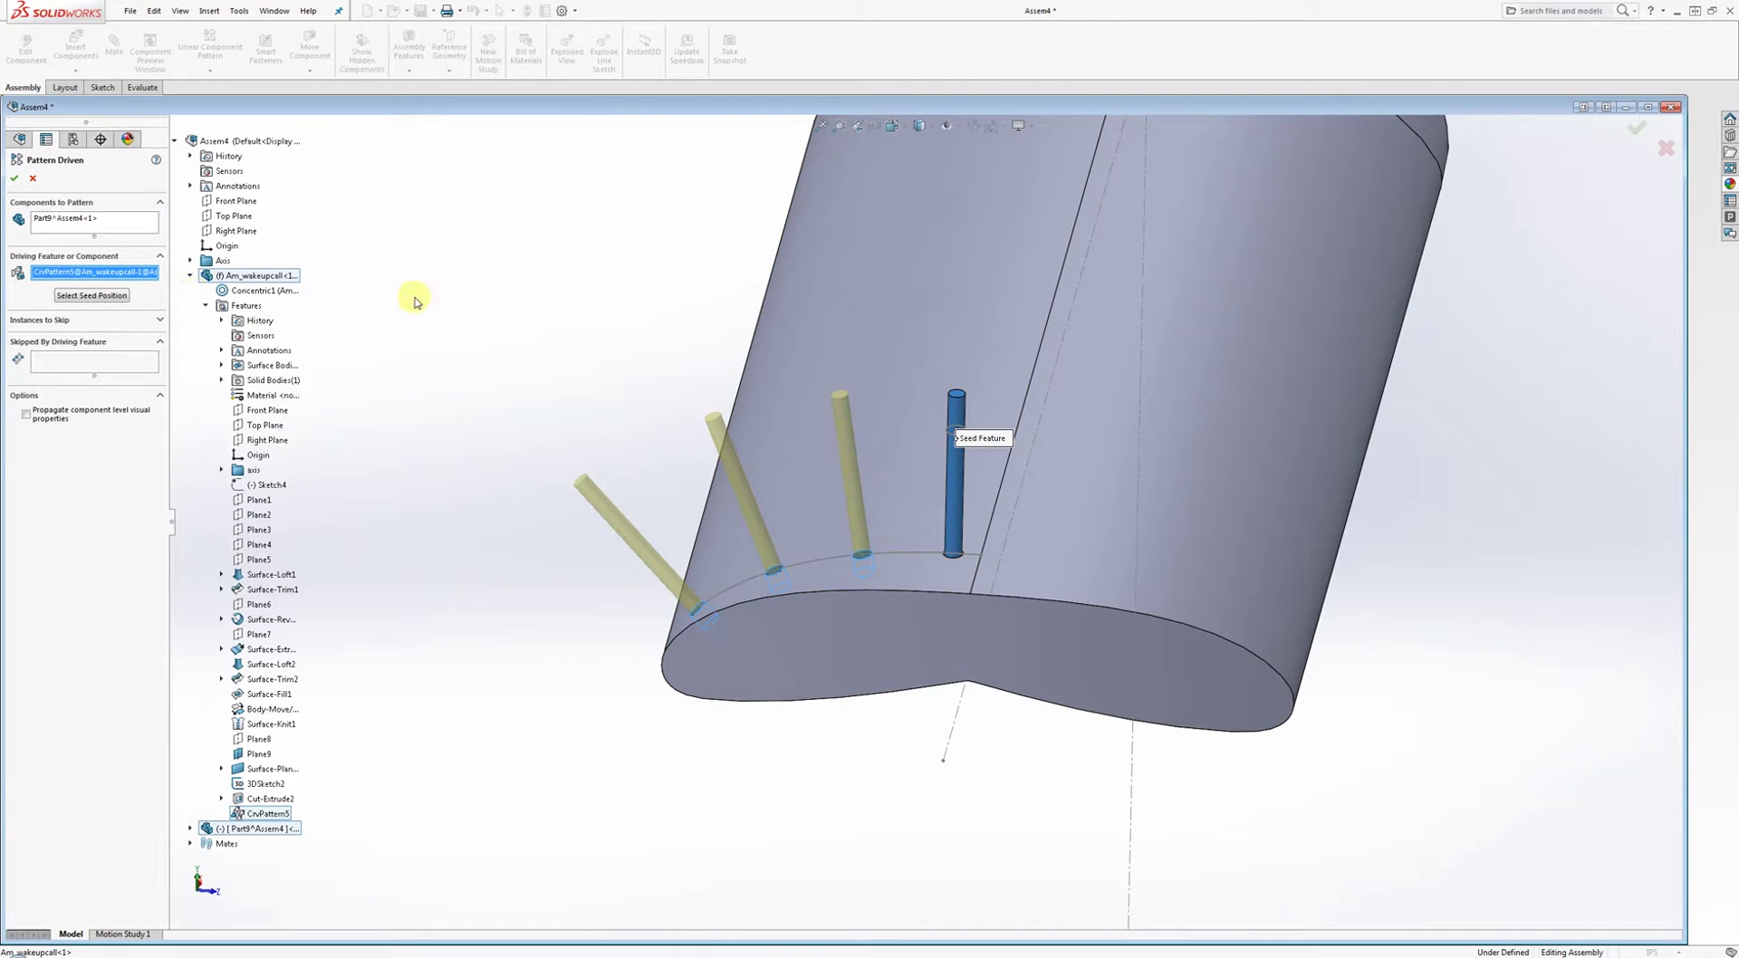
pyautogui.click(1636, 134)
# Examine the patterned bristles and their seating in the row of holes along the brush head.
pyautogui.moveTo(1448, 279); pyautogui.dragTo(1374, 462, button='middle')
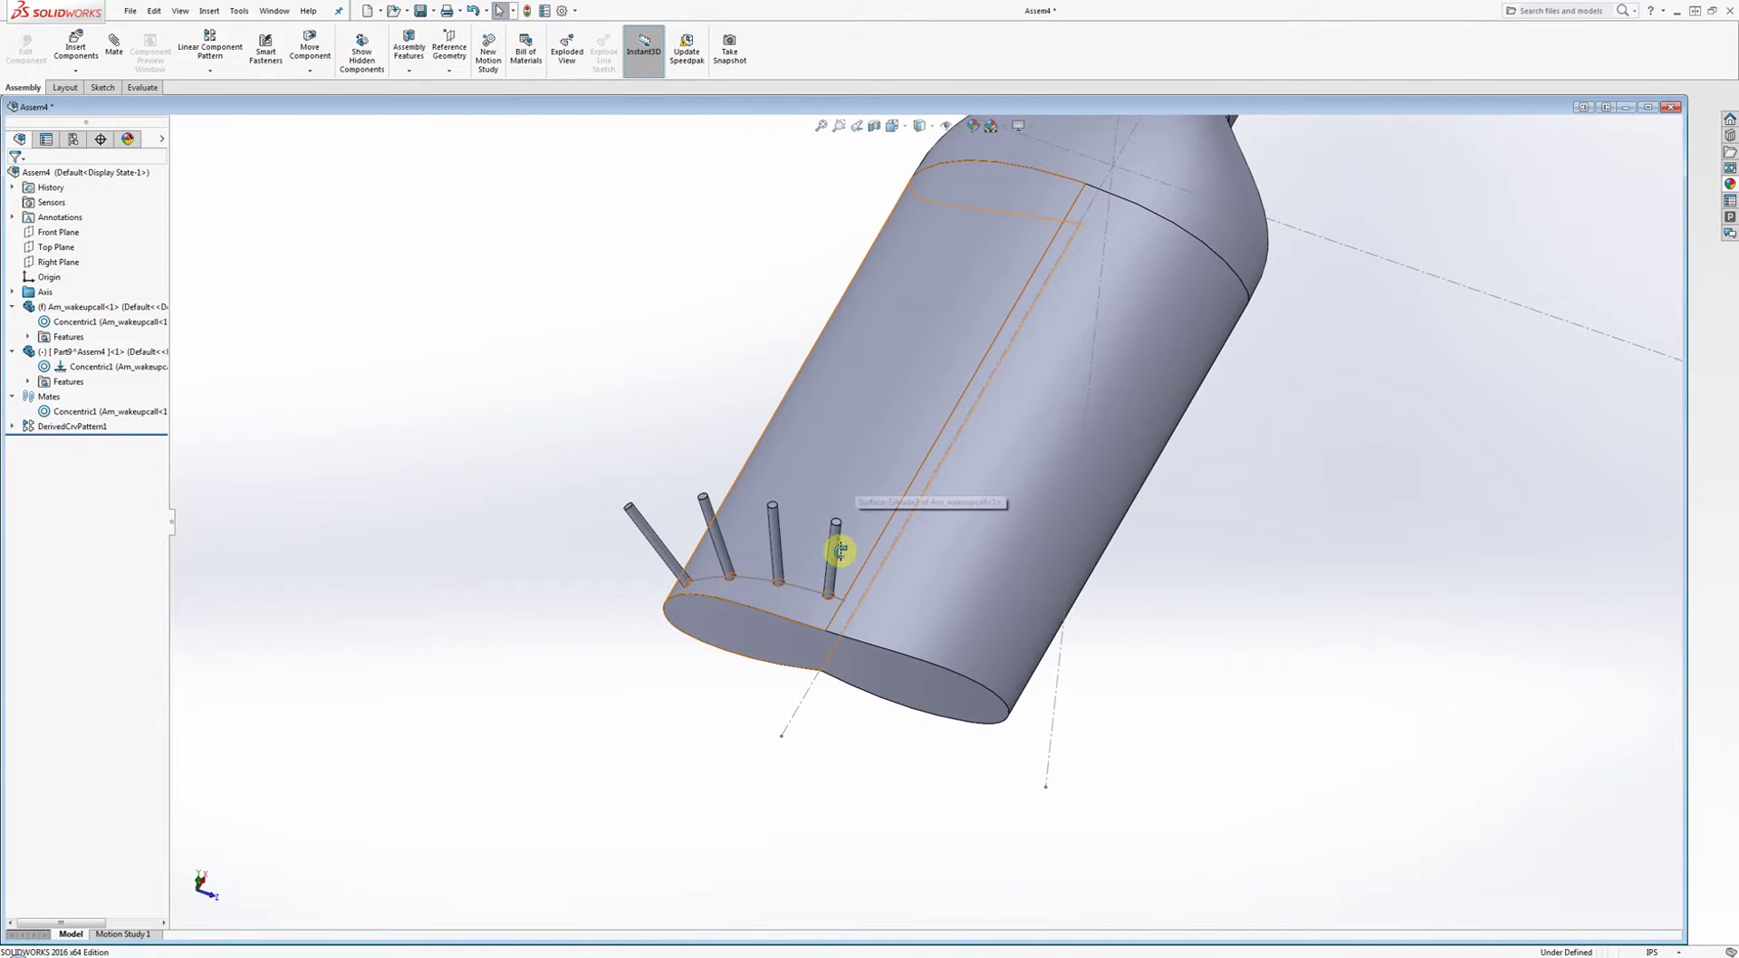
pyautogui.moveTo(834, 551)
pyautogui.mouseDown(button='middle')
pyautogui.moveTo(901, 469)
pyautogui.moveTo(829, 582)
pyautogui.mouseUp(button='middle')
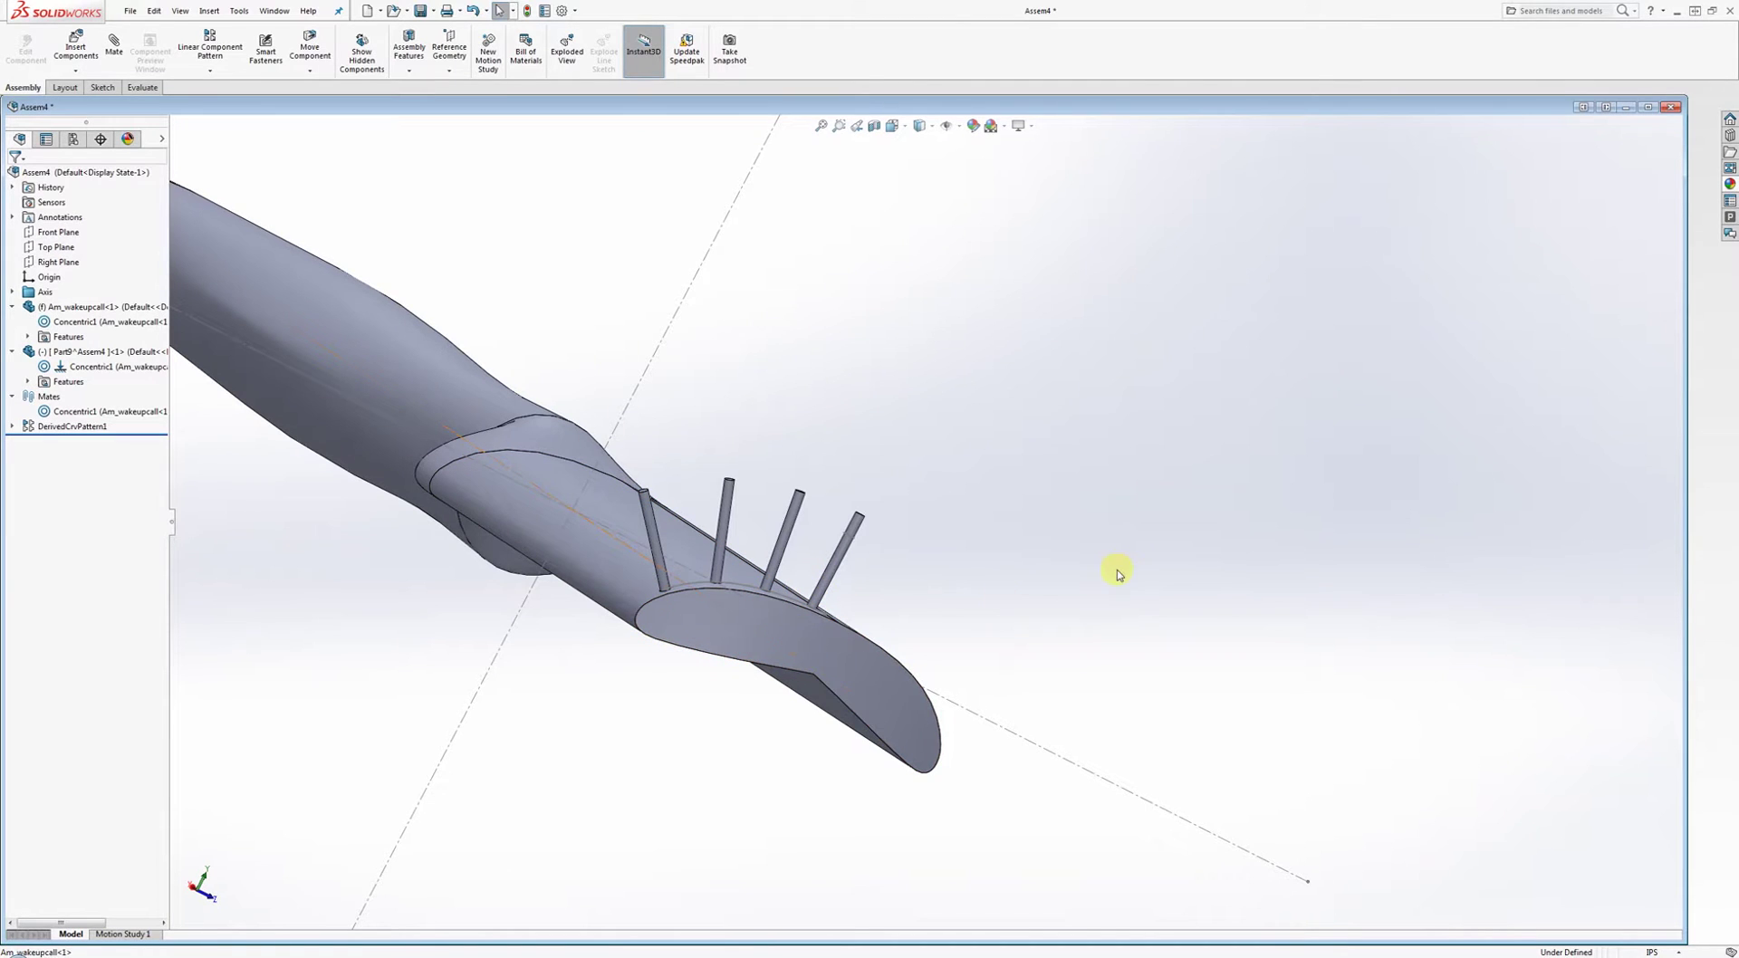
pyautogui.moveTo(1143, 528); pyautogui.dragTo(556, 595, button='middle')
pyautogui.scroll(-6, 667, 641)
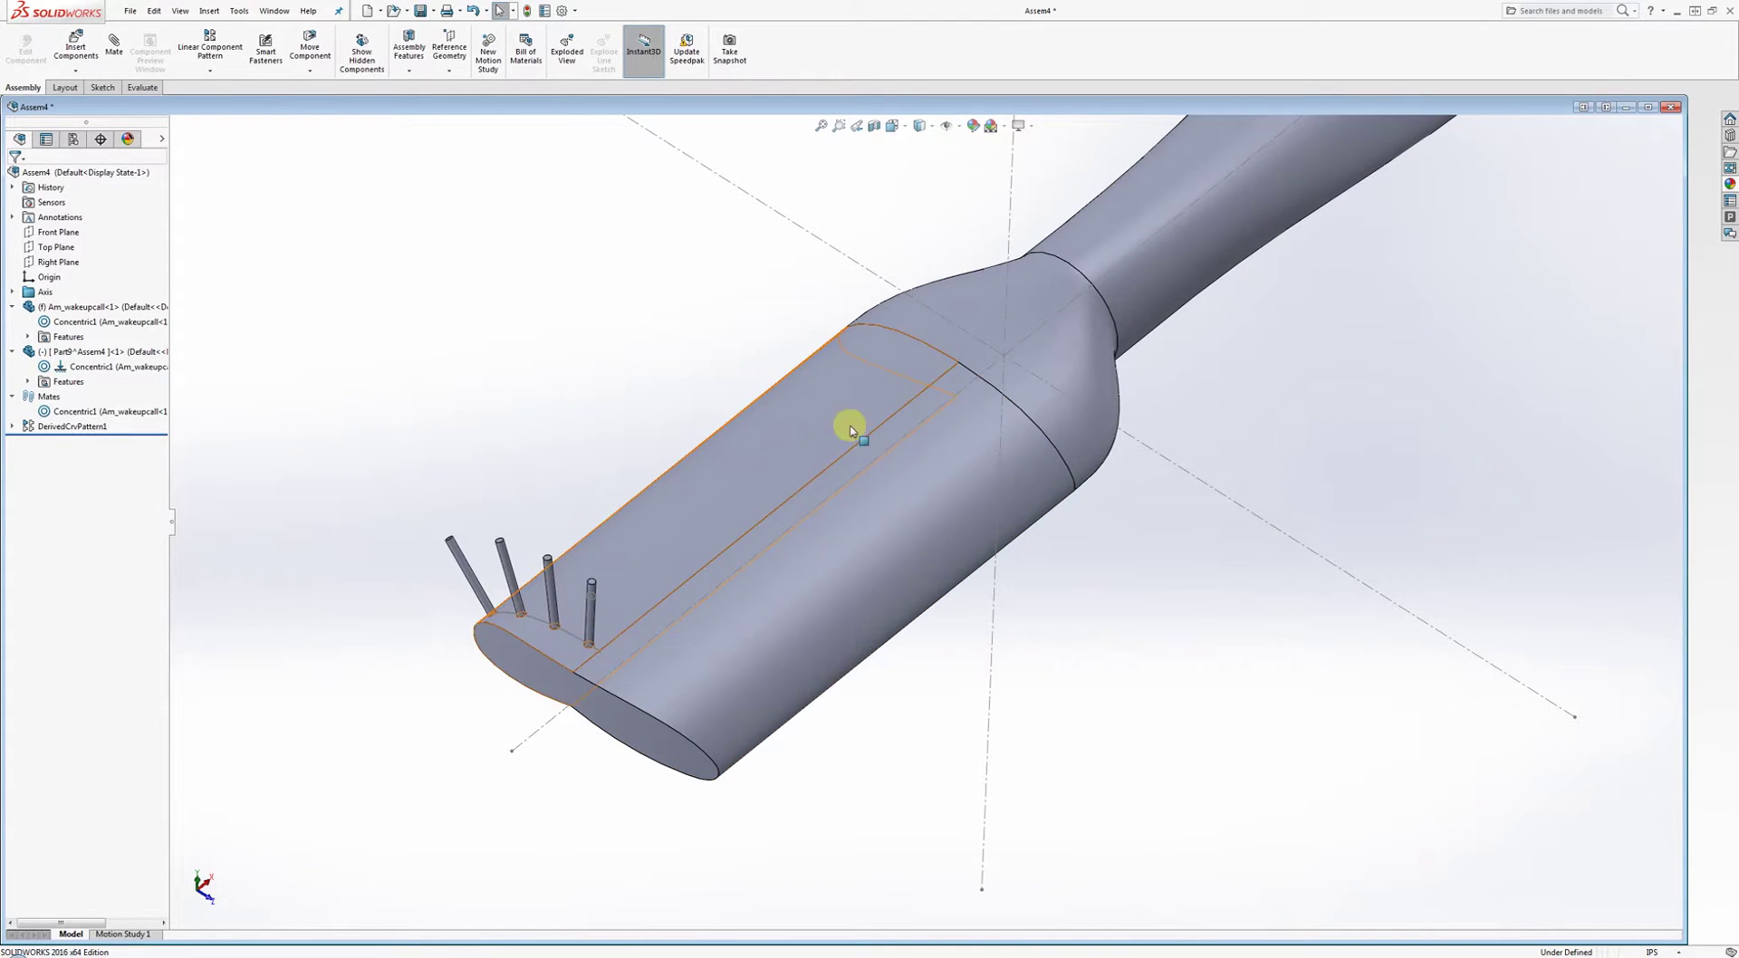
pyautogui.click(776, 462)
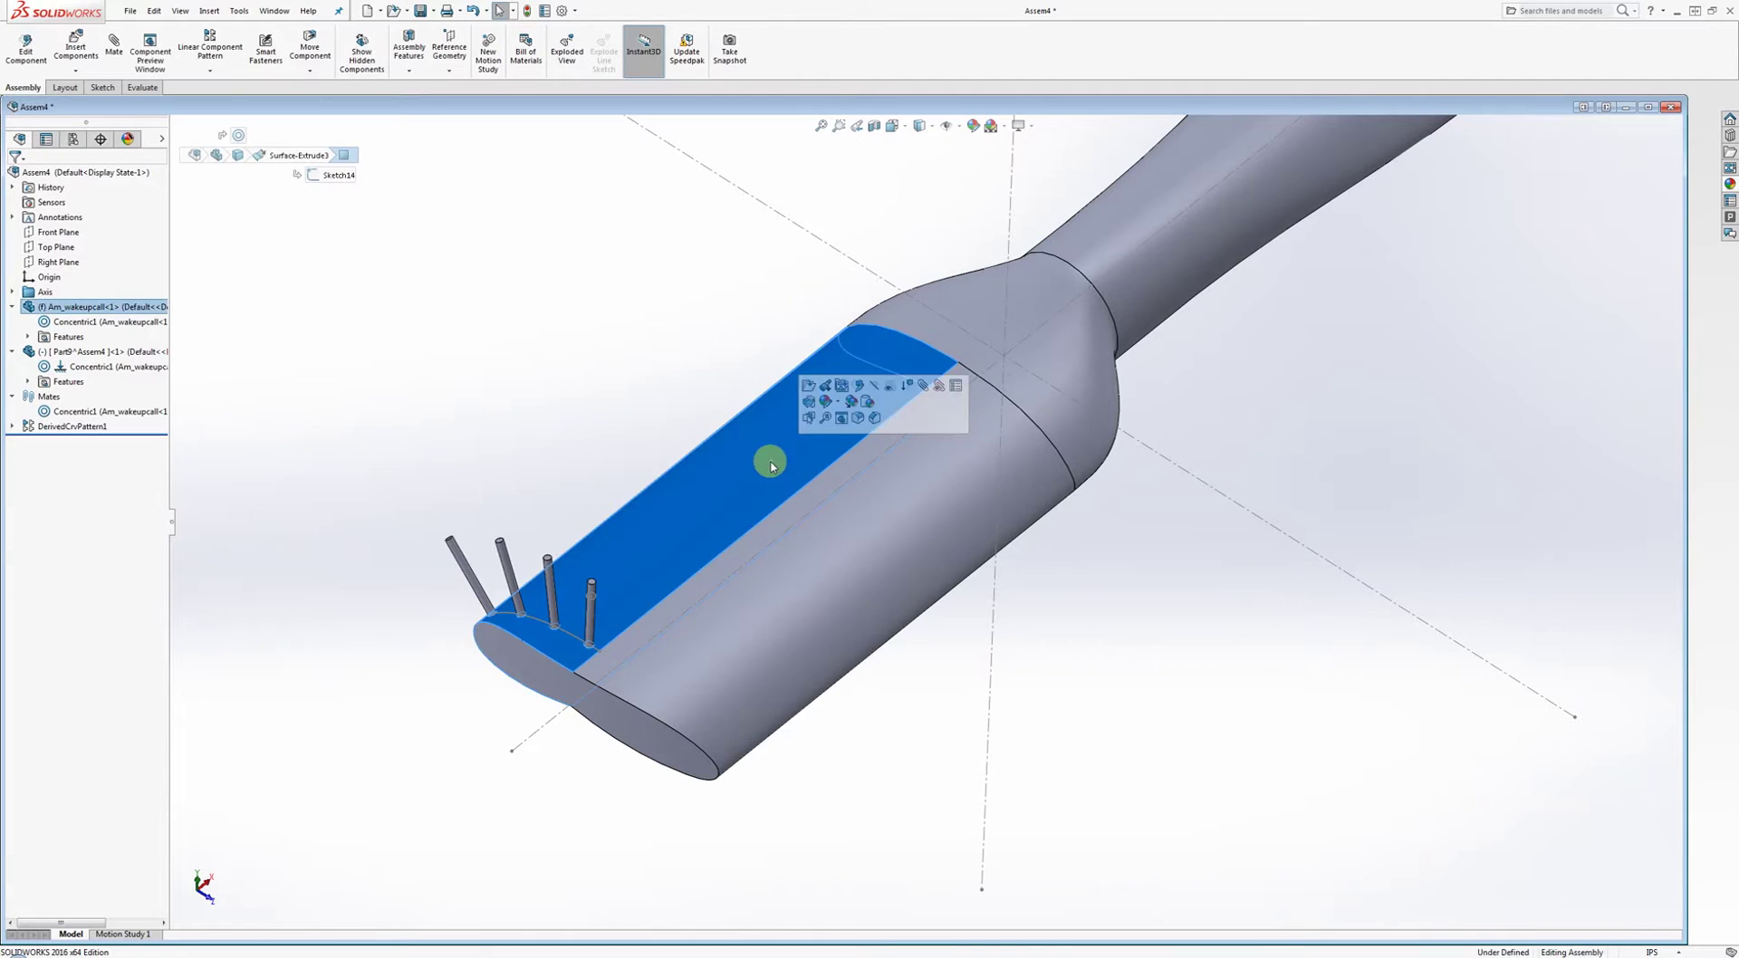
pyautogui.scroll(-2, 571, 638)
pyautogui.scroll(-2, 571, 638)
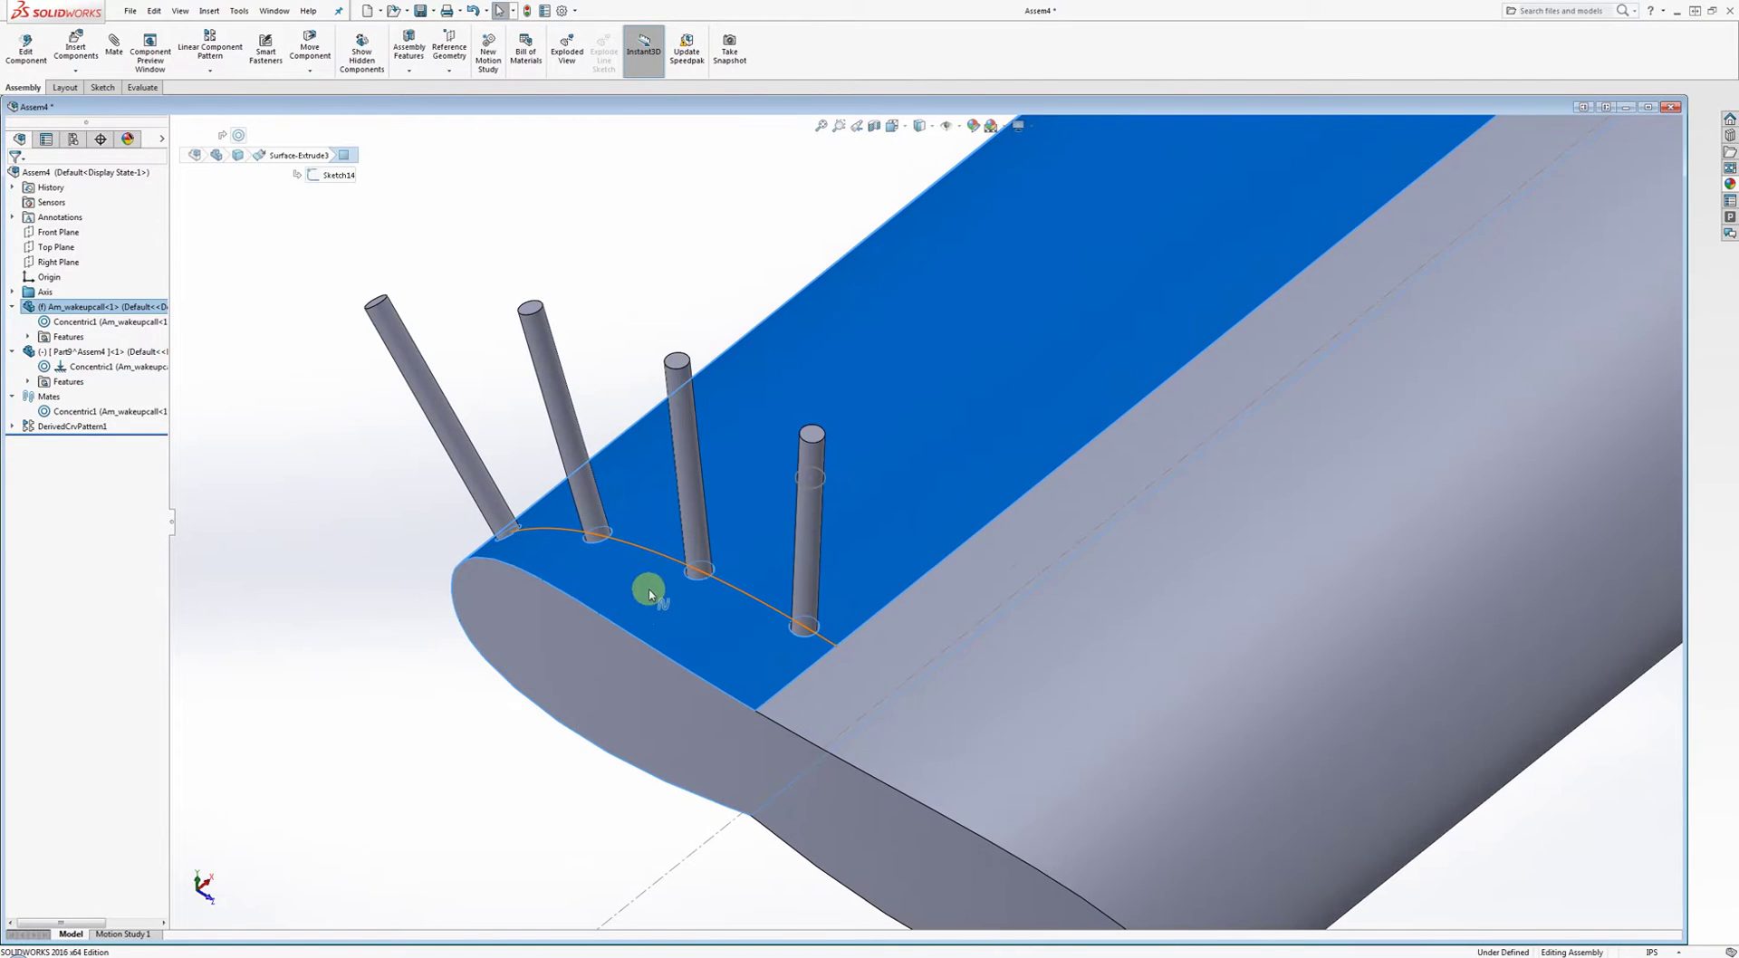
pyautogui.click(311, 493)
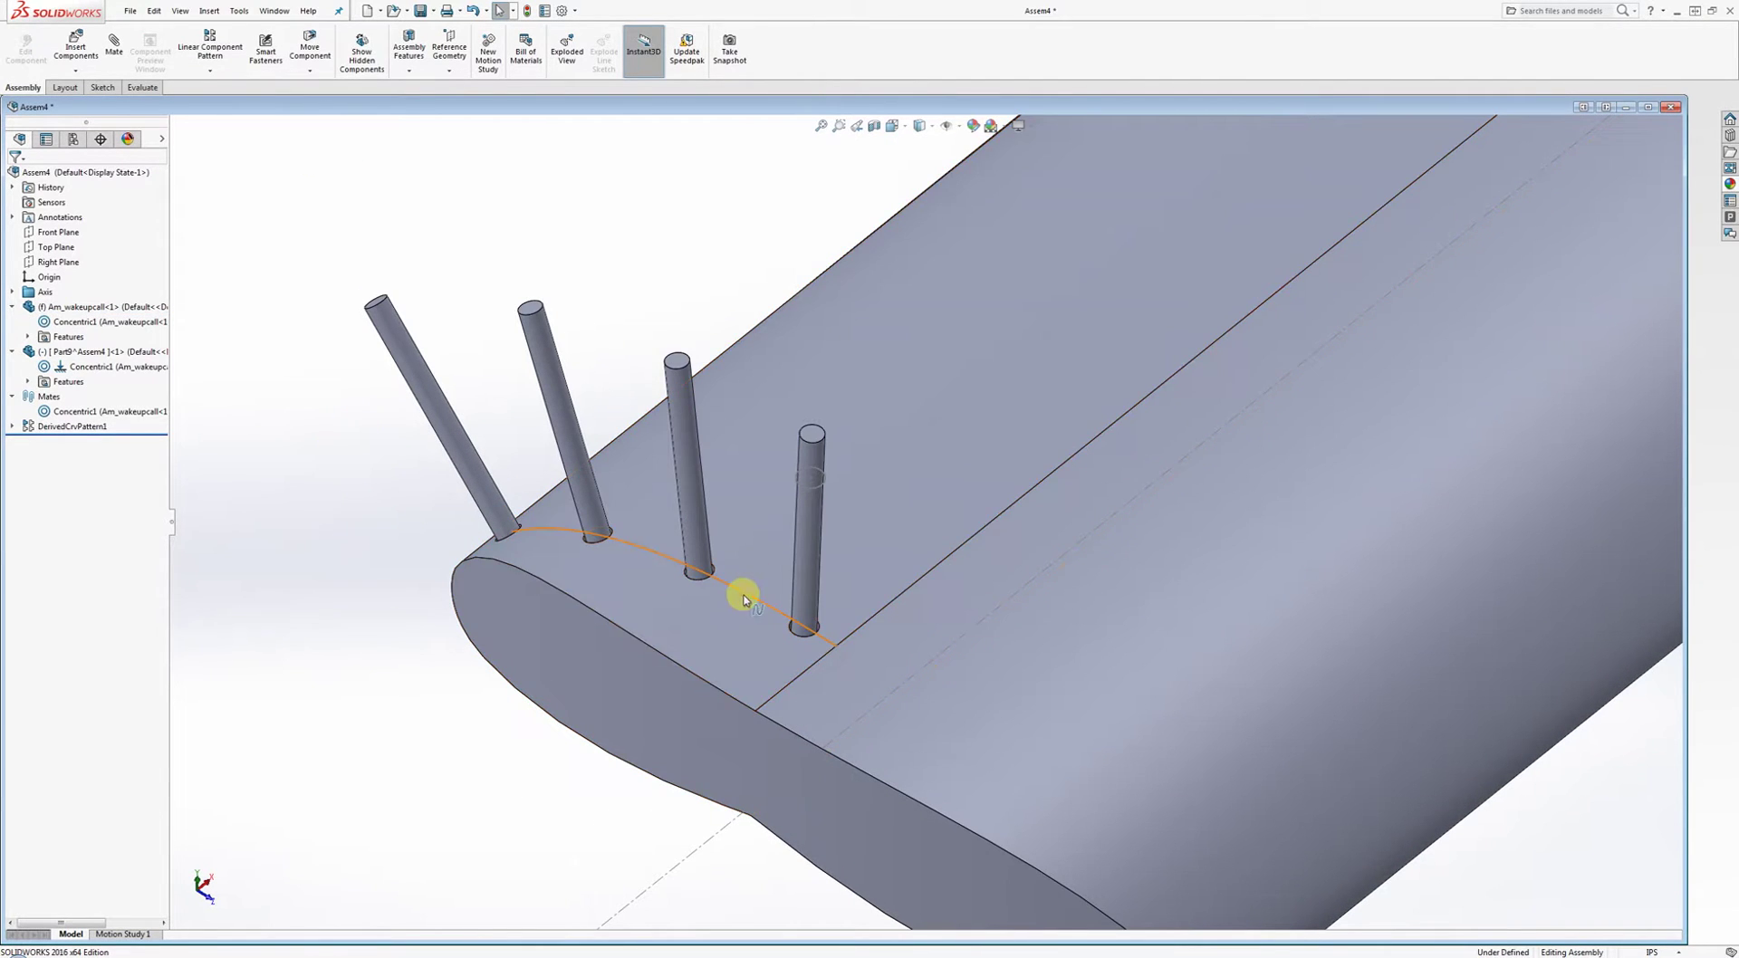
pyautogui.click(1145, 616)
pyautogui.click(623, 273)
pyautogui.click(13, 351)
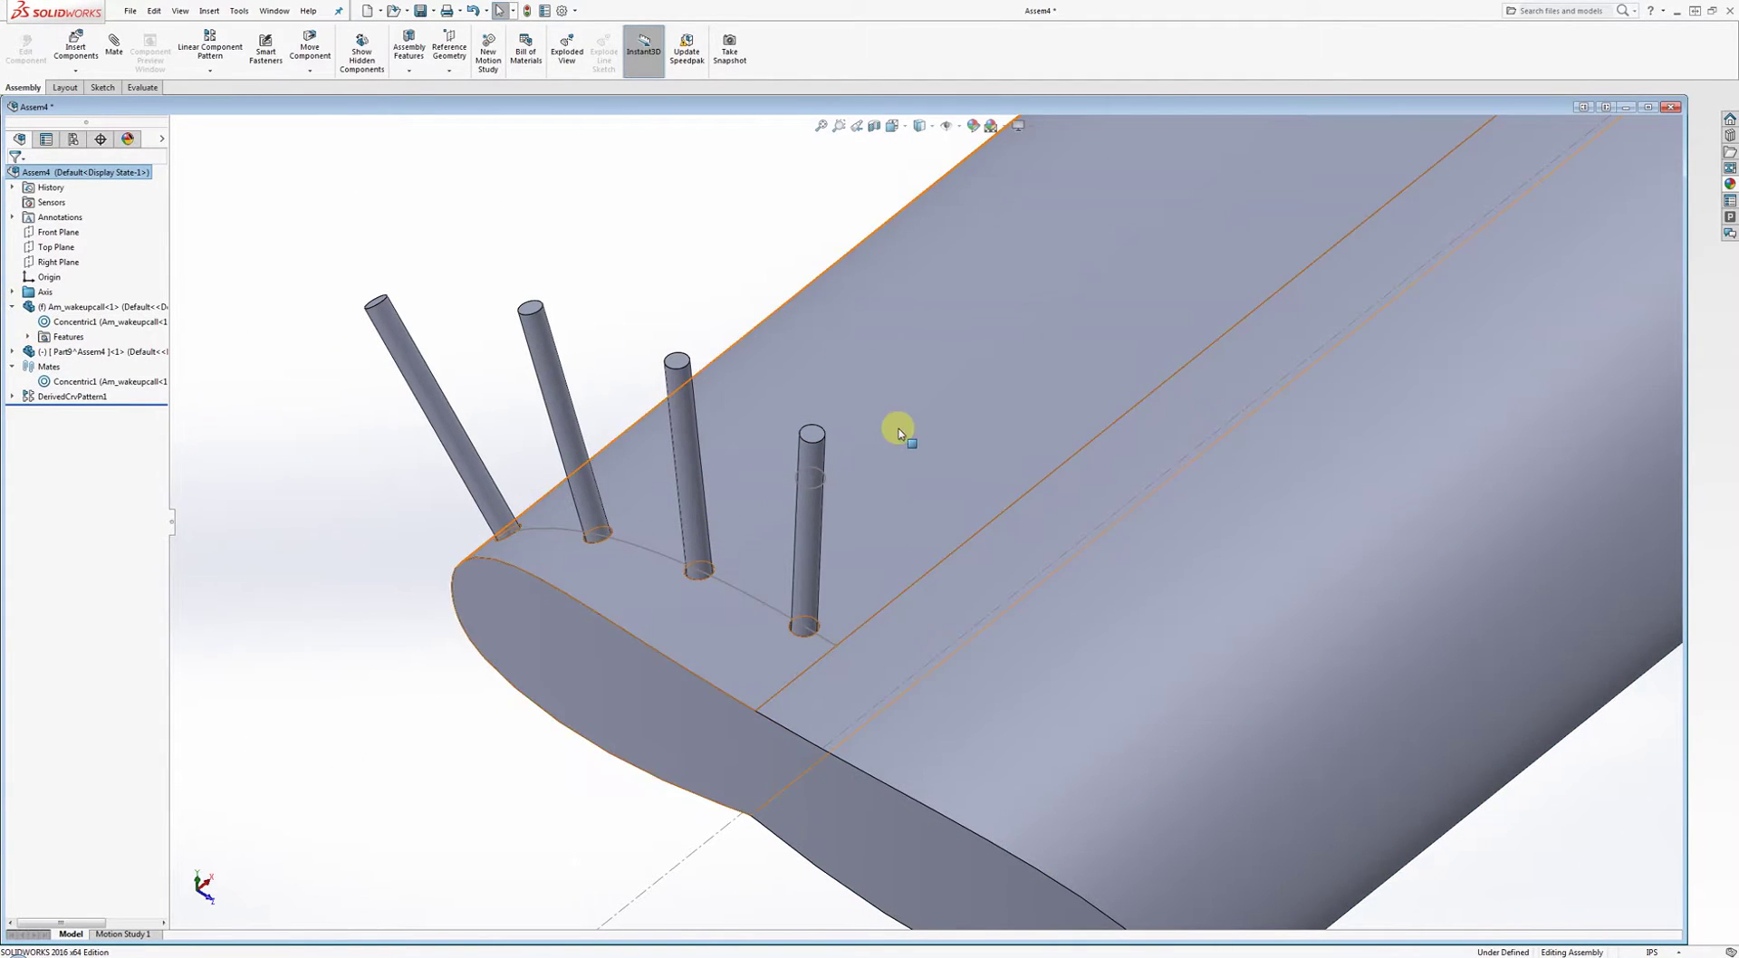
pyautogui.scroll(3, 873, 513)
pyautogui.keyDown('ctrl'); pyautogui.moveTo(1153, 260); pyautogui.dragTo(952, 409, button='middle'); pyautogui.keyUp('ctrl')
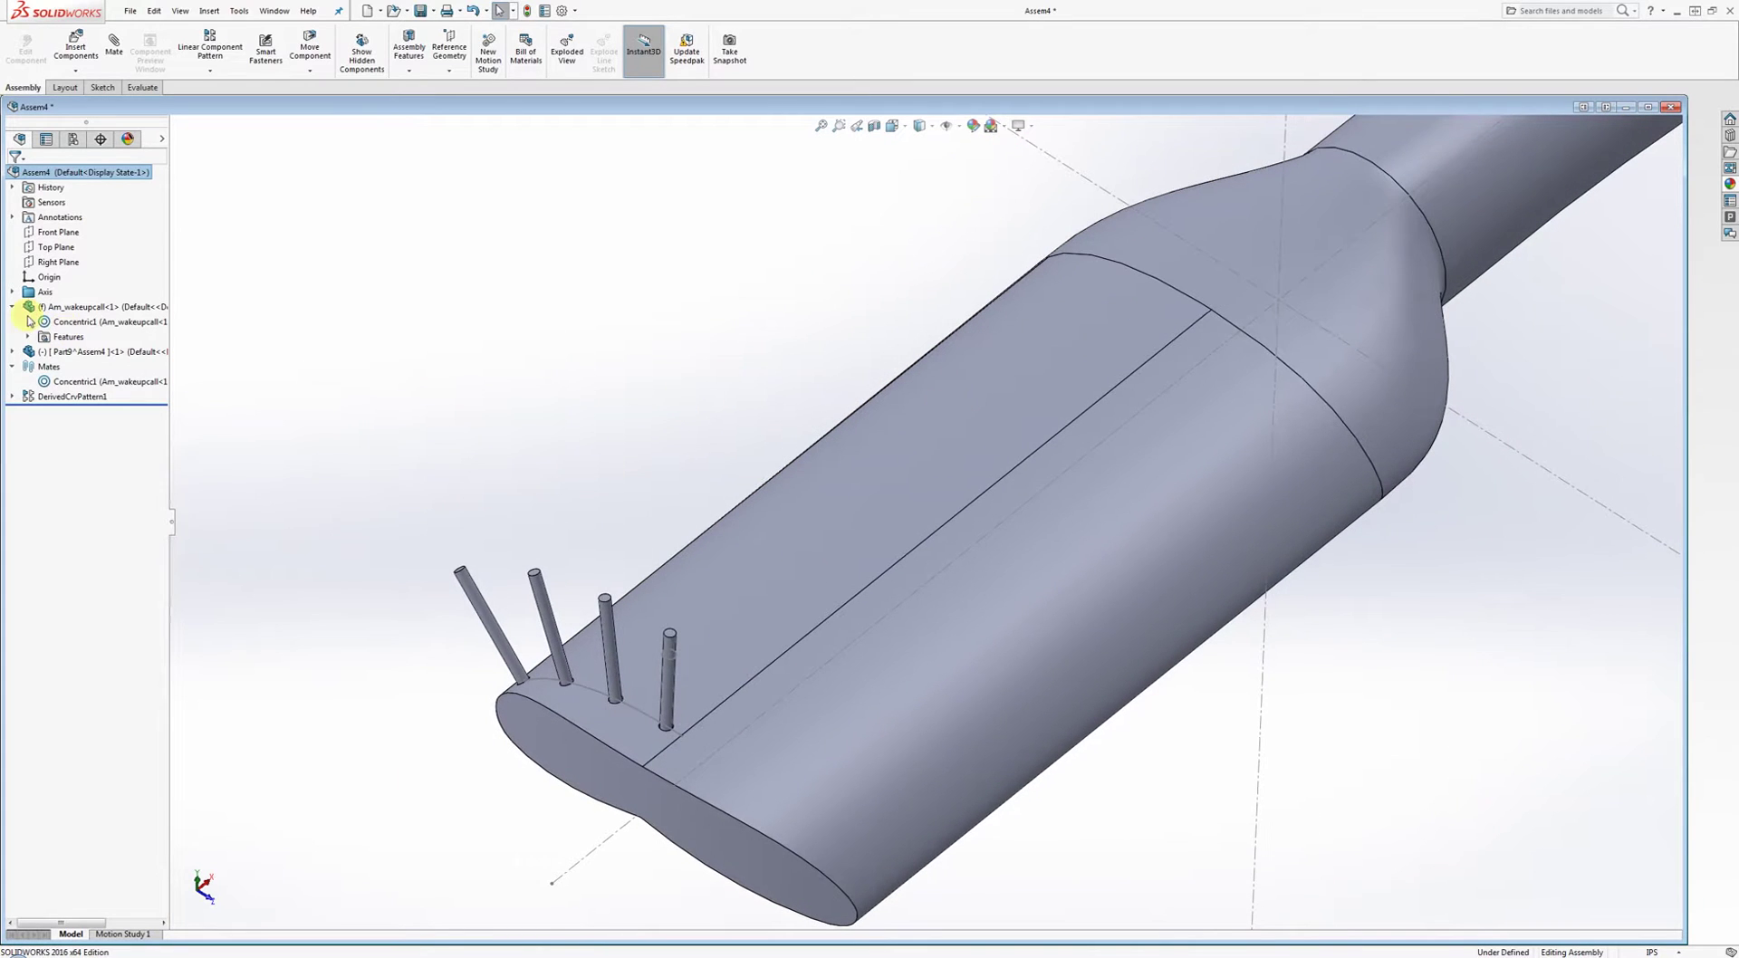
# Edit the Am_wakeupcall part in the assembly's context, saving the assembly as Assem4 in the Brush demos folder.
pyautogui.click(27, 307)
pyautogui.click(12, 308)
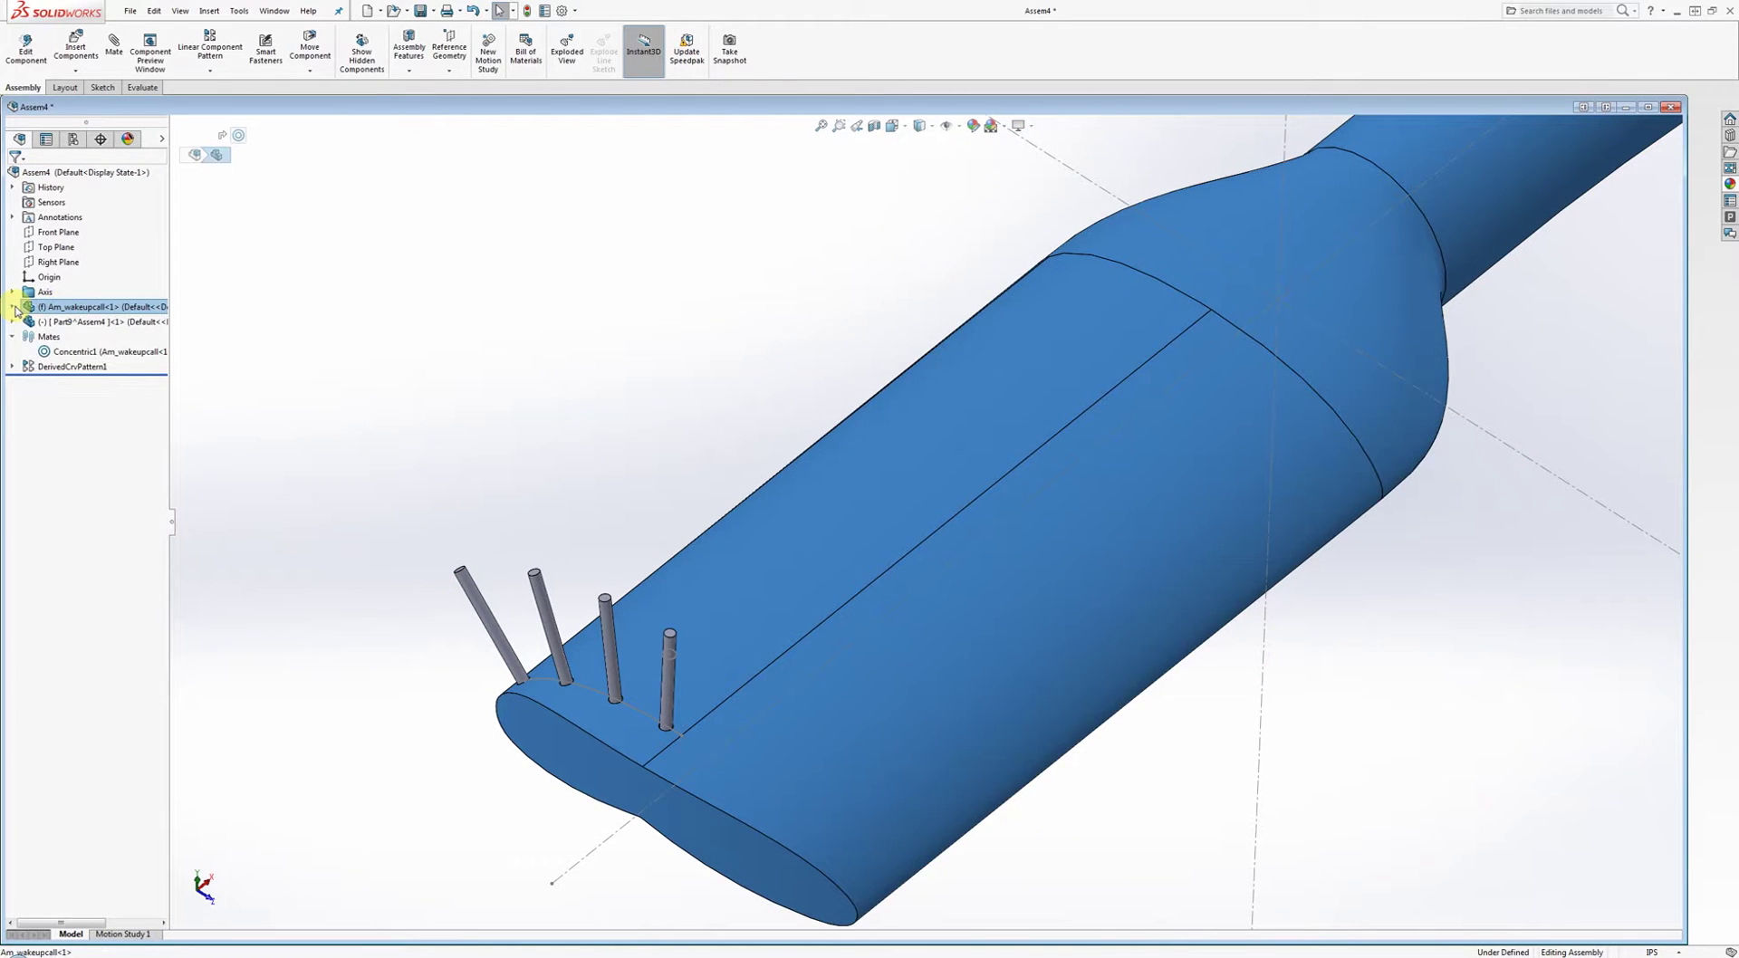
pyautogui.click(12, 308)
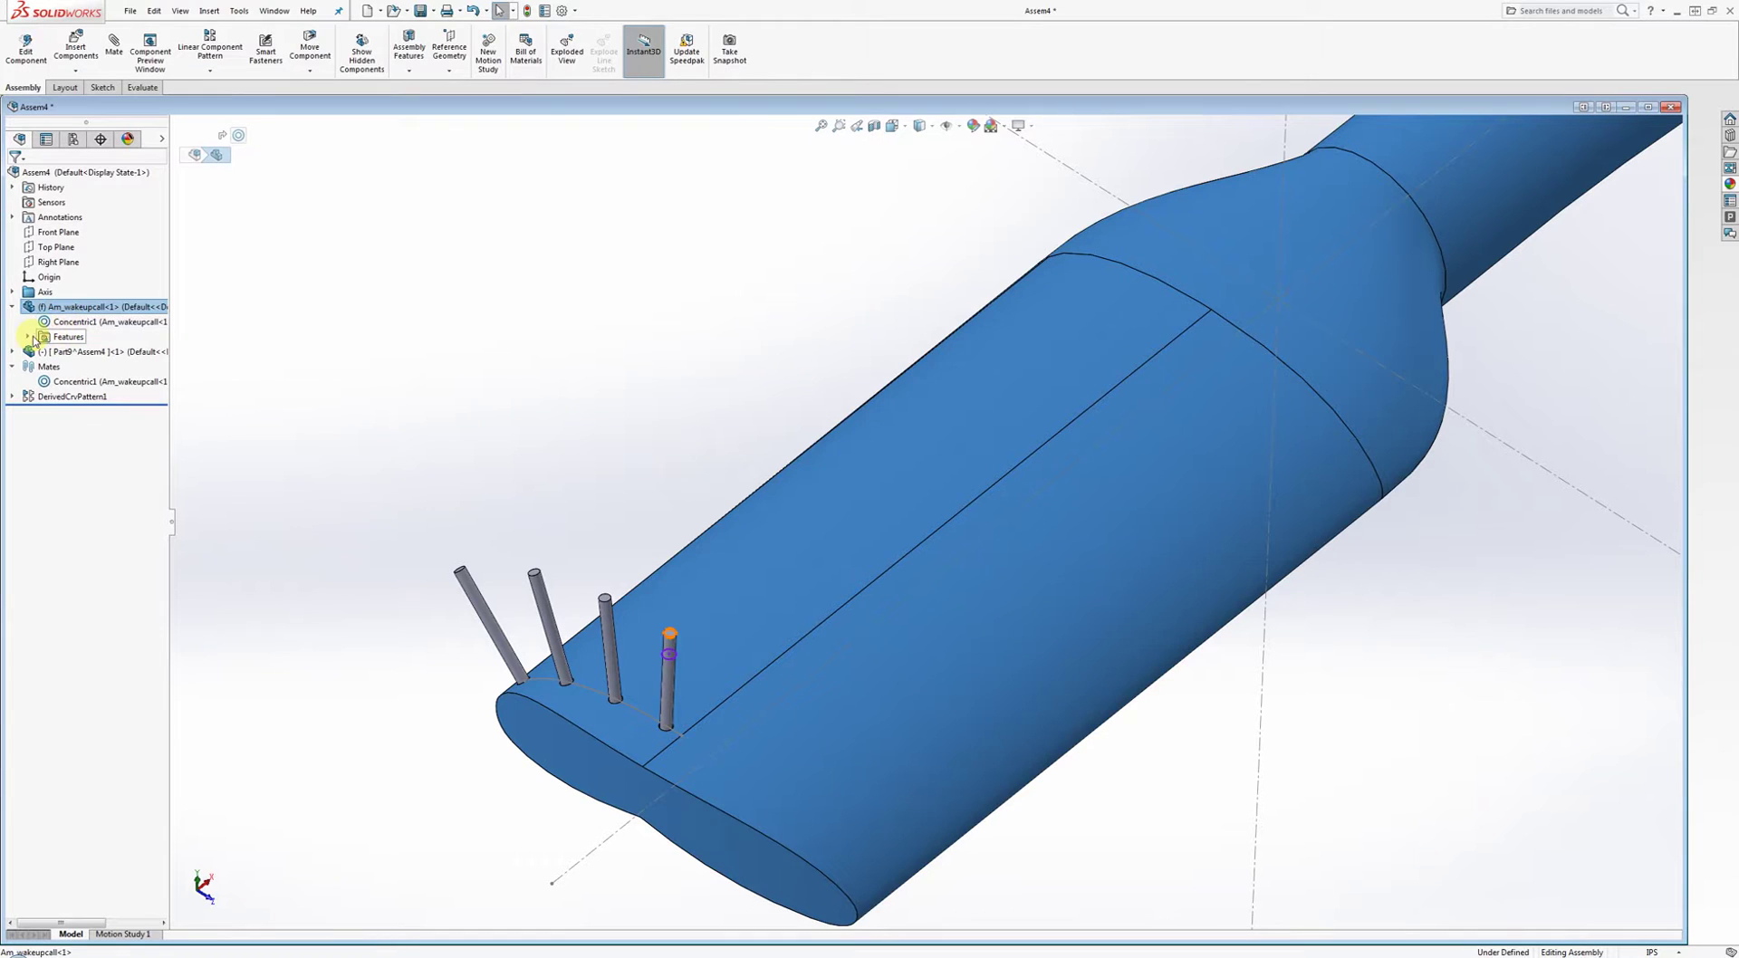
pyautogui.click(28, 337)
pyautogui.rightClick(90, 305)
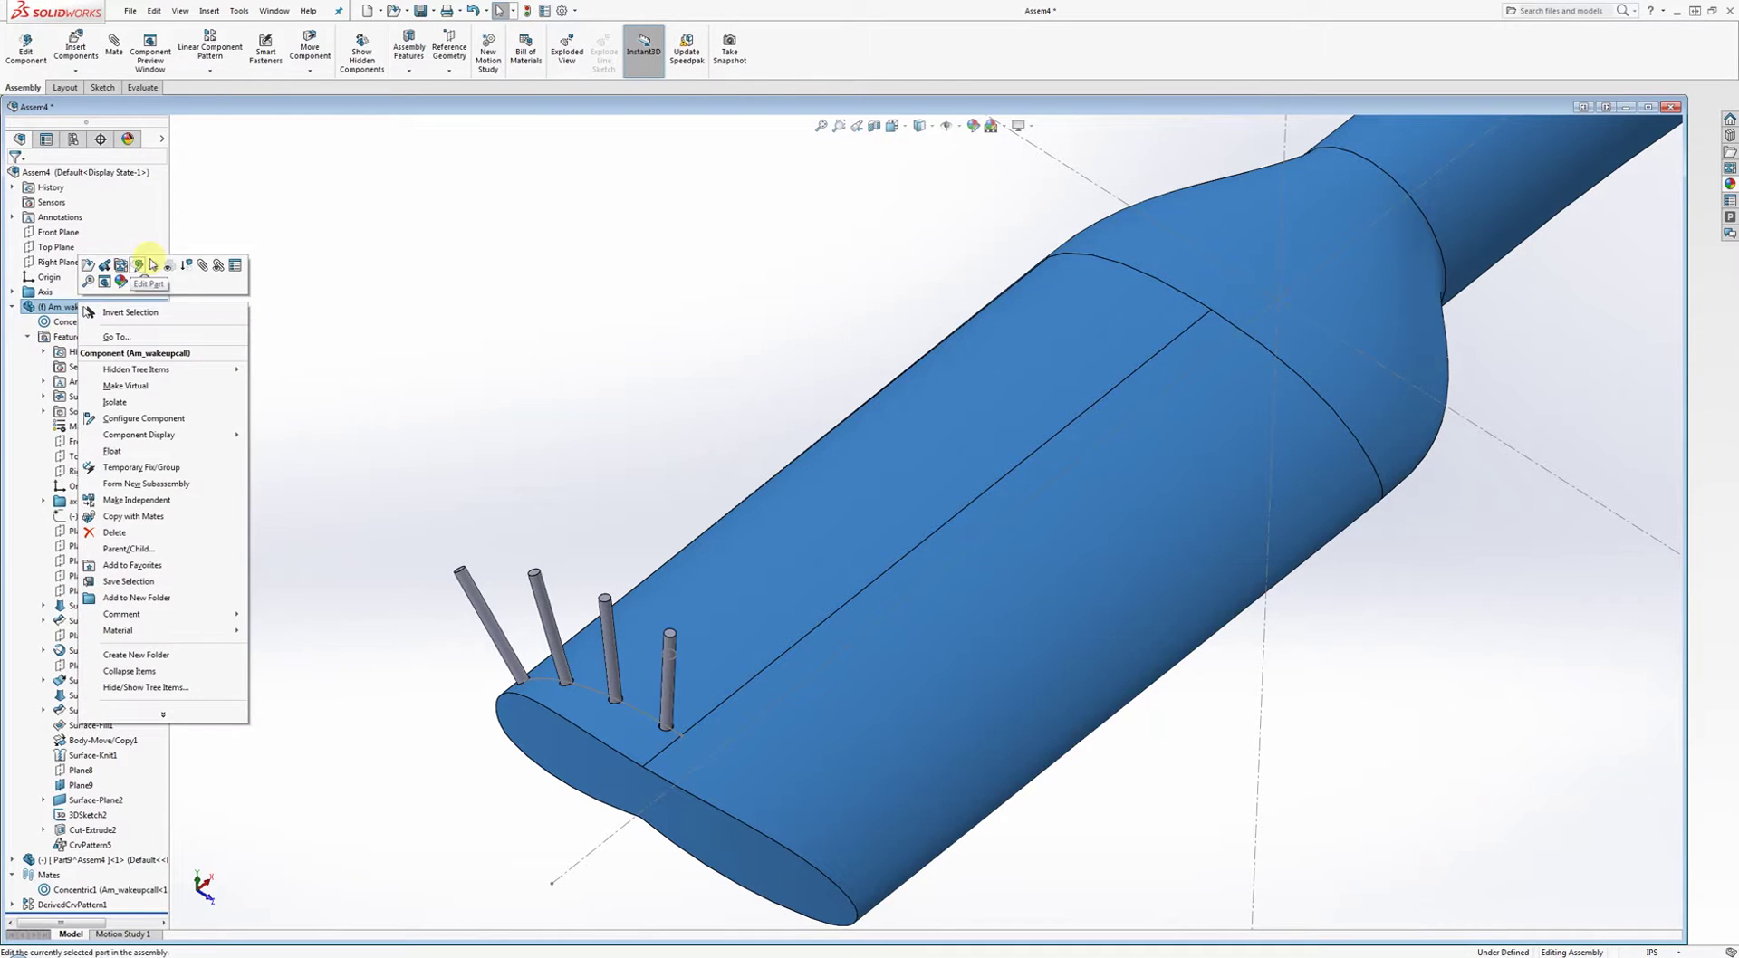
pyautogui.click(121, 264)
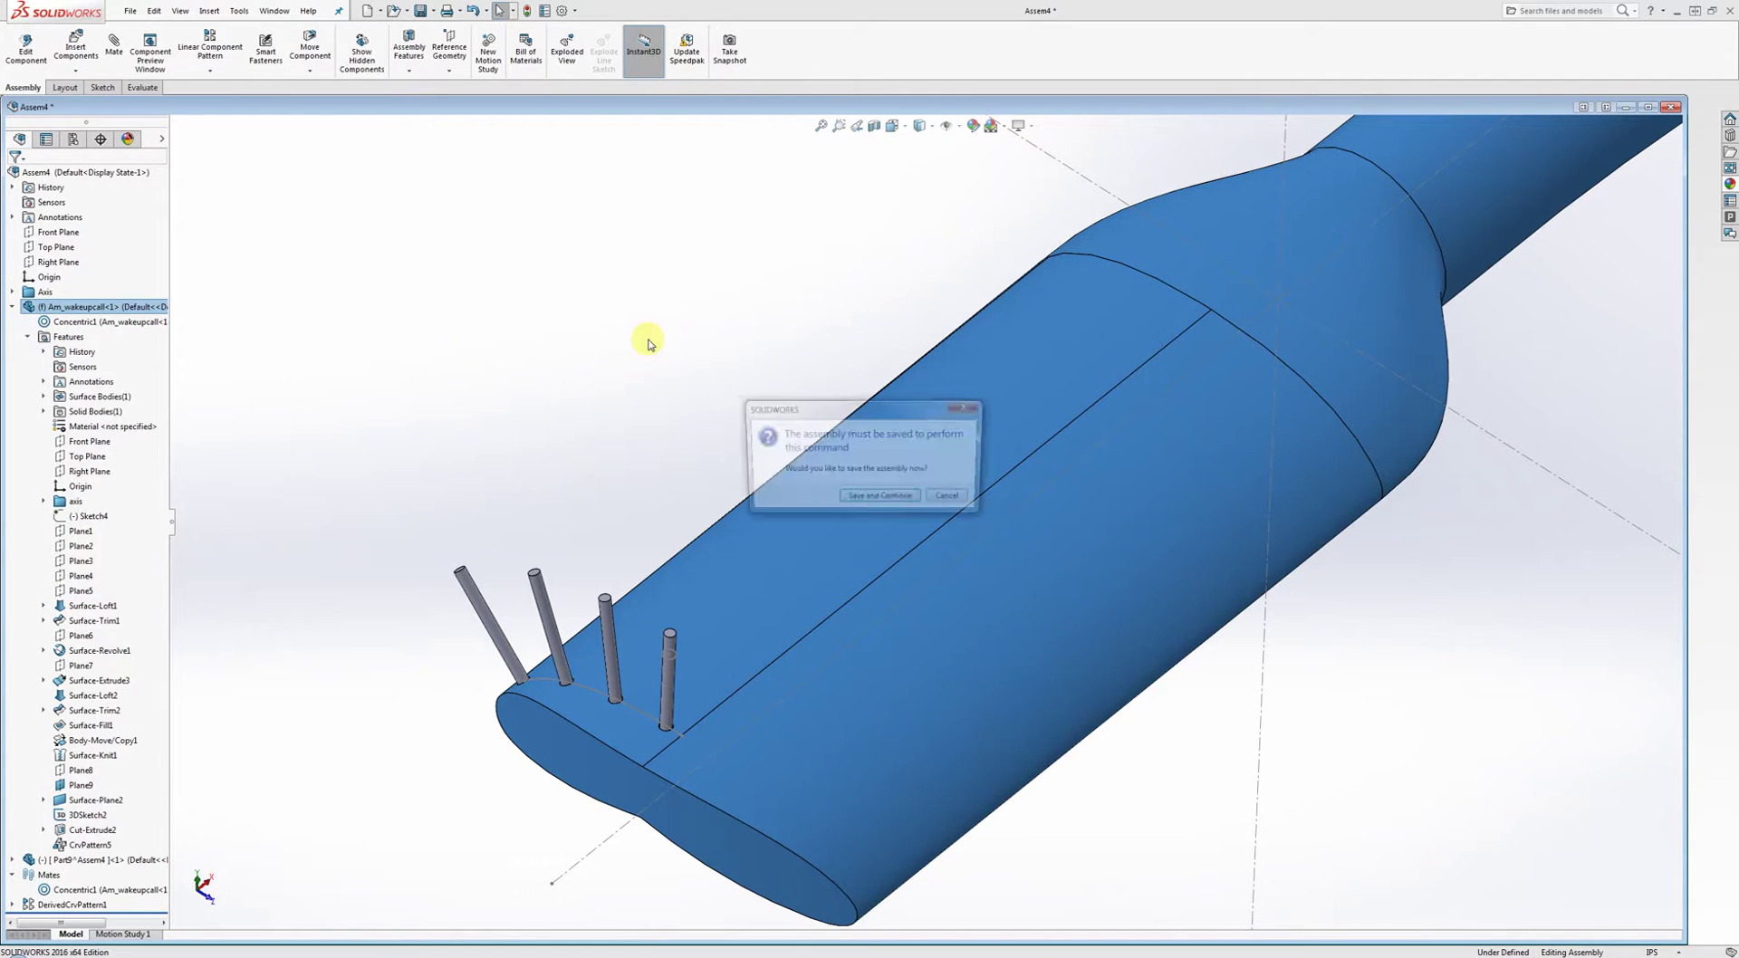
pyautogui.click(887, 498)
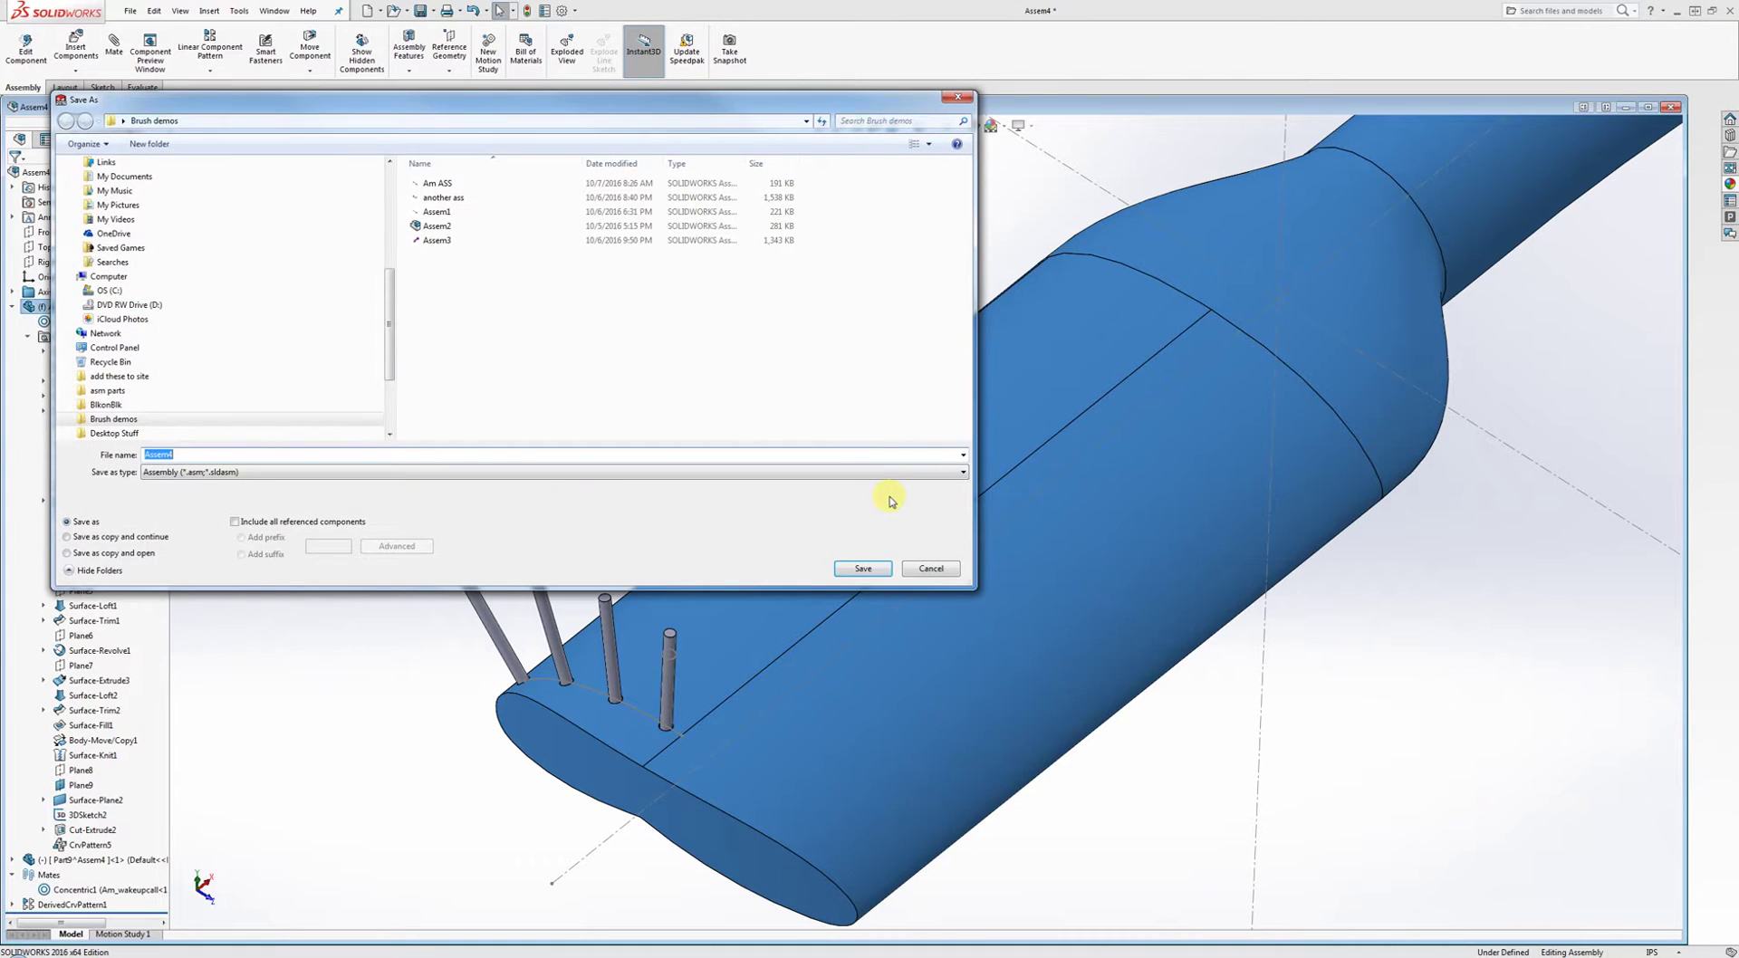
pyautogui.press('Return')
pyautogui.press('Return')
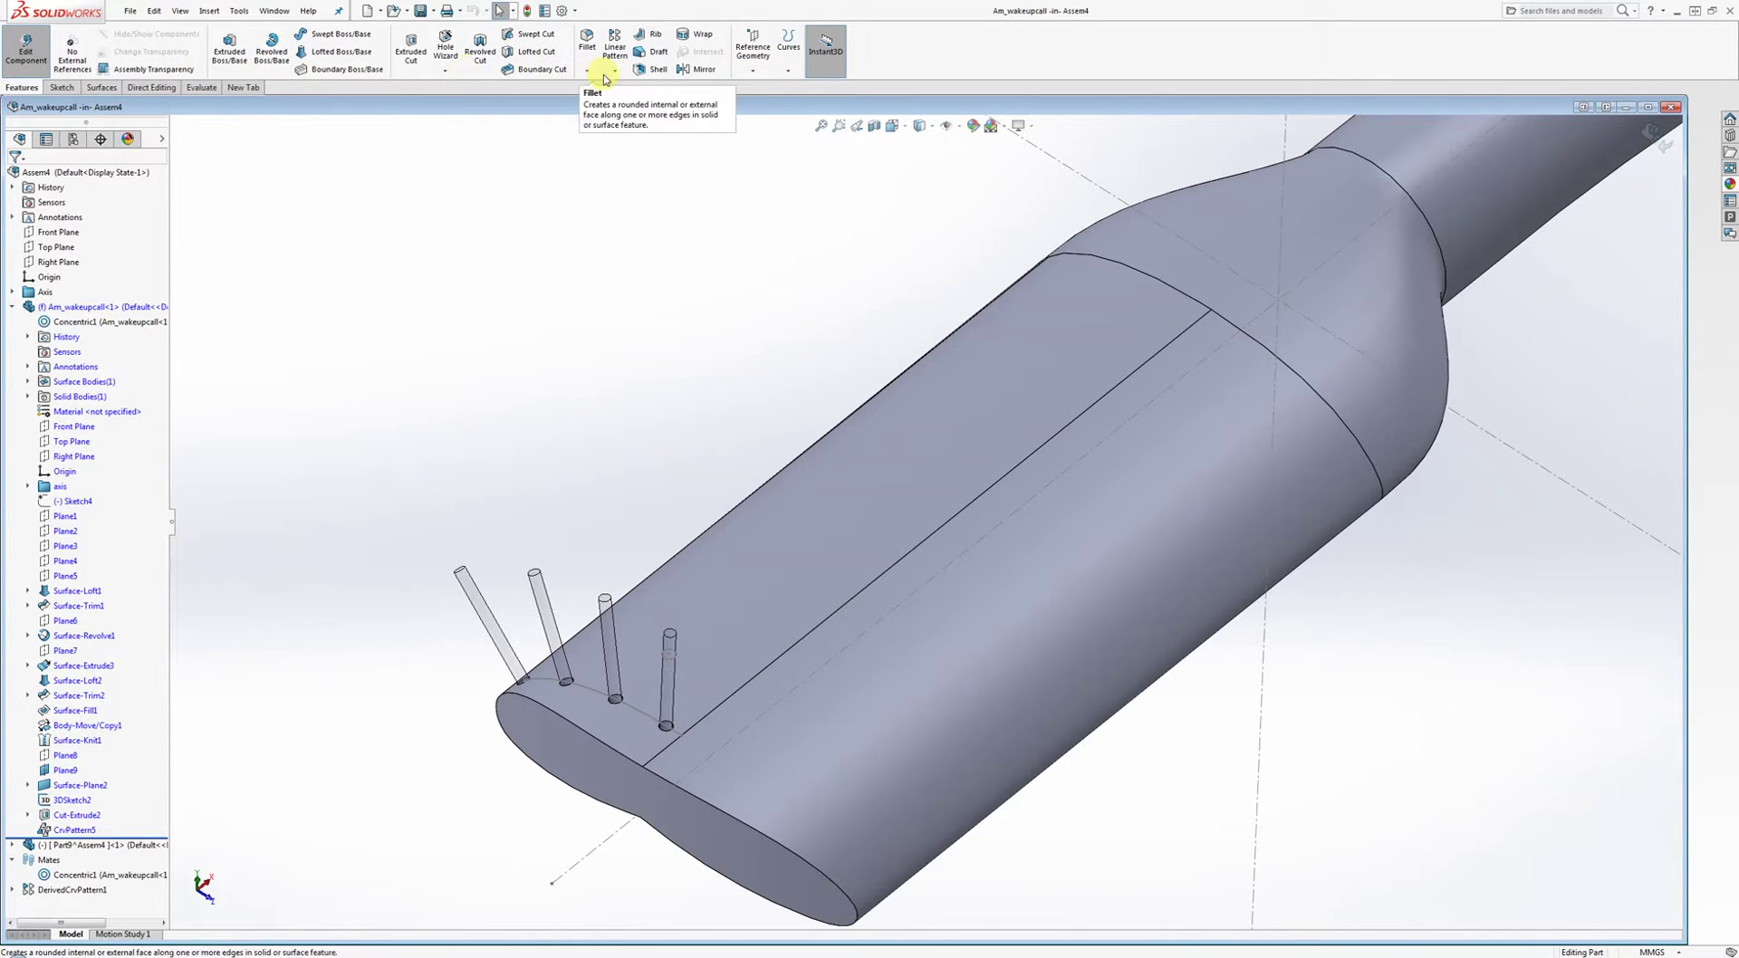
# Set up a linear pattern of the CrvPattern5 holes, using the brush head's lengthwise edge as Direction 1.
pyautogui.click(616, 71)
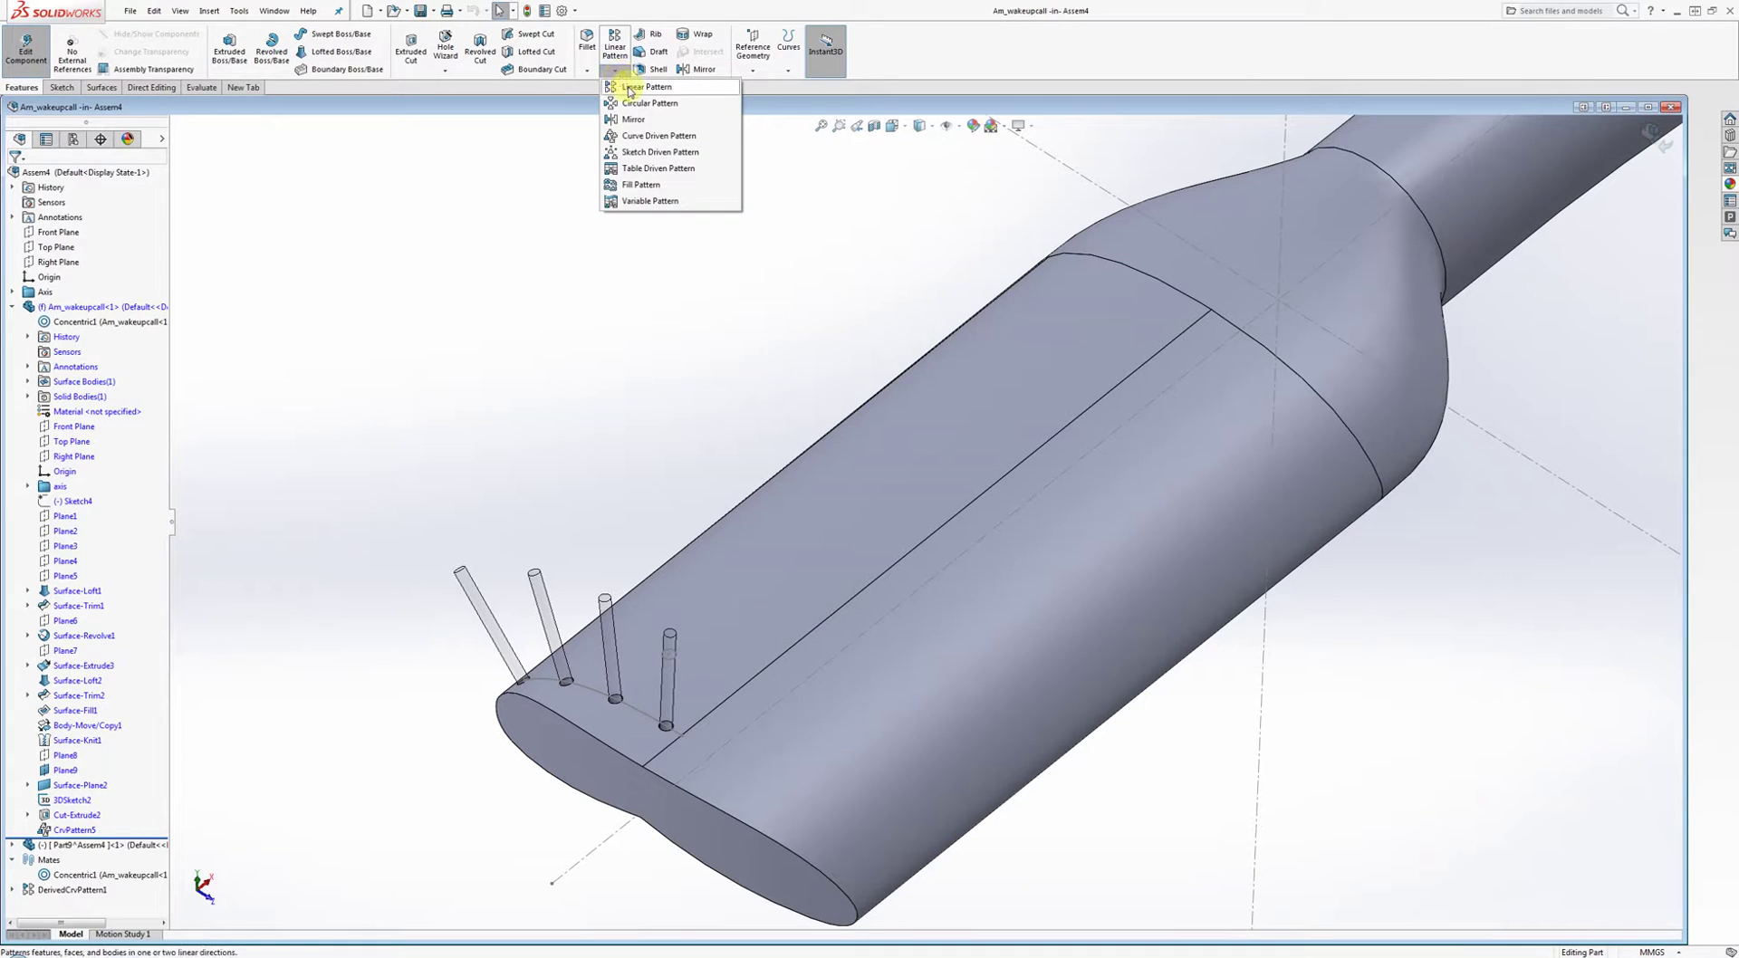
pyautogui.click(625, 86)
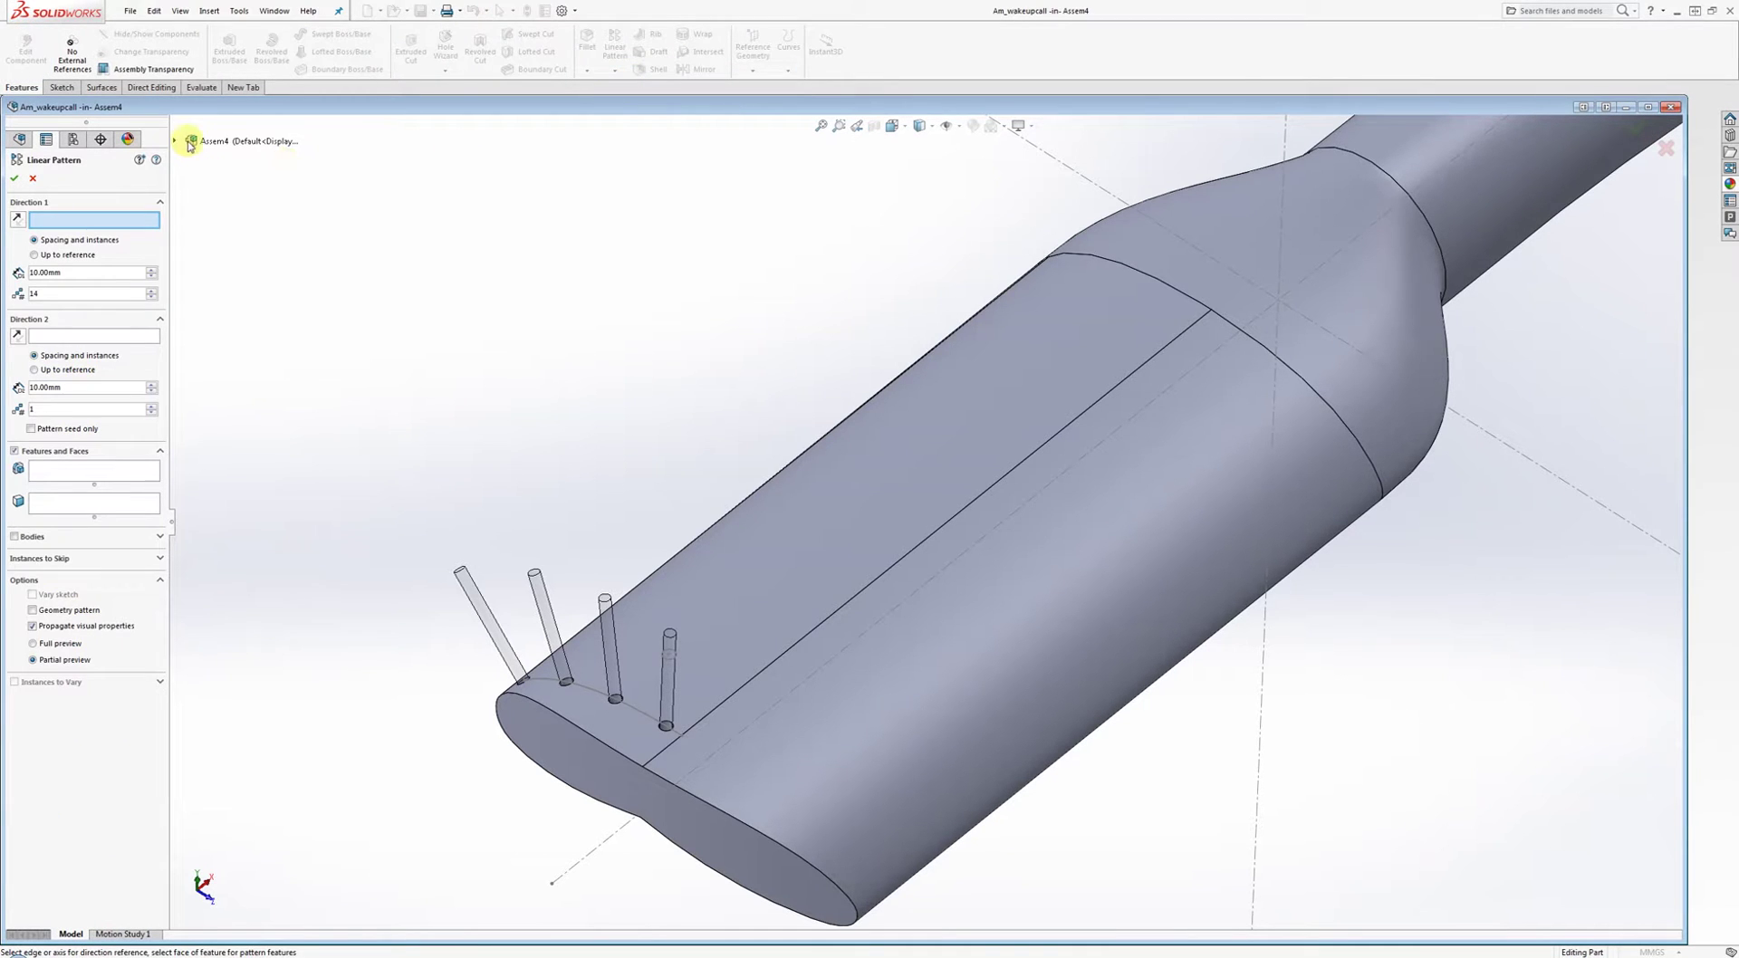
pyautogui.click(176, 142)
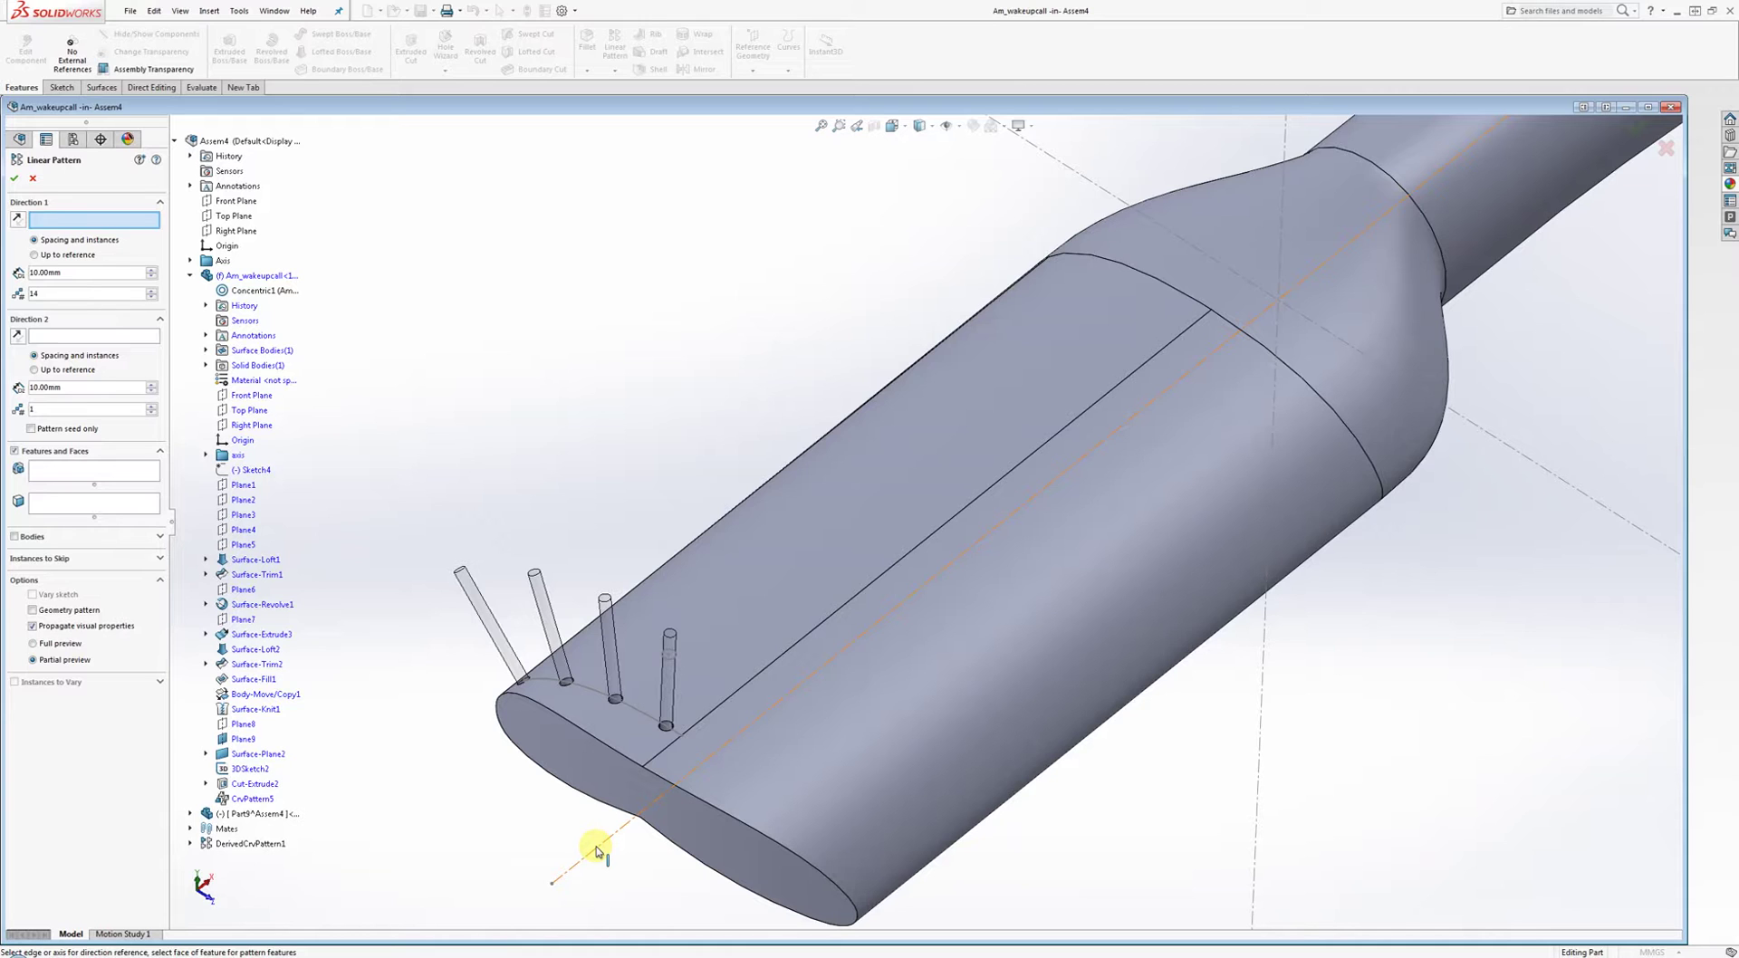
pyautogui.click(715, 716)
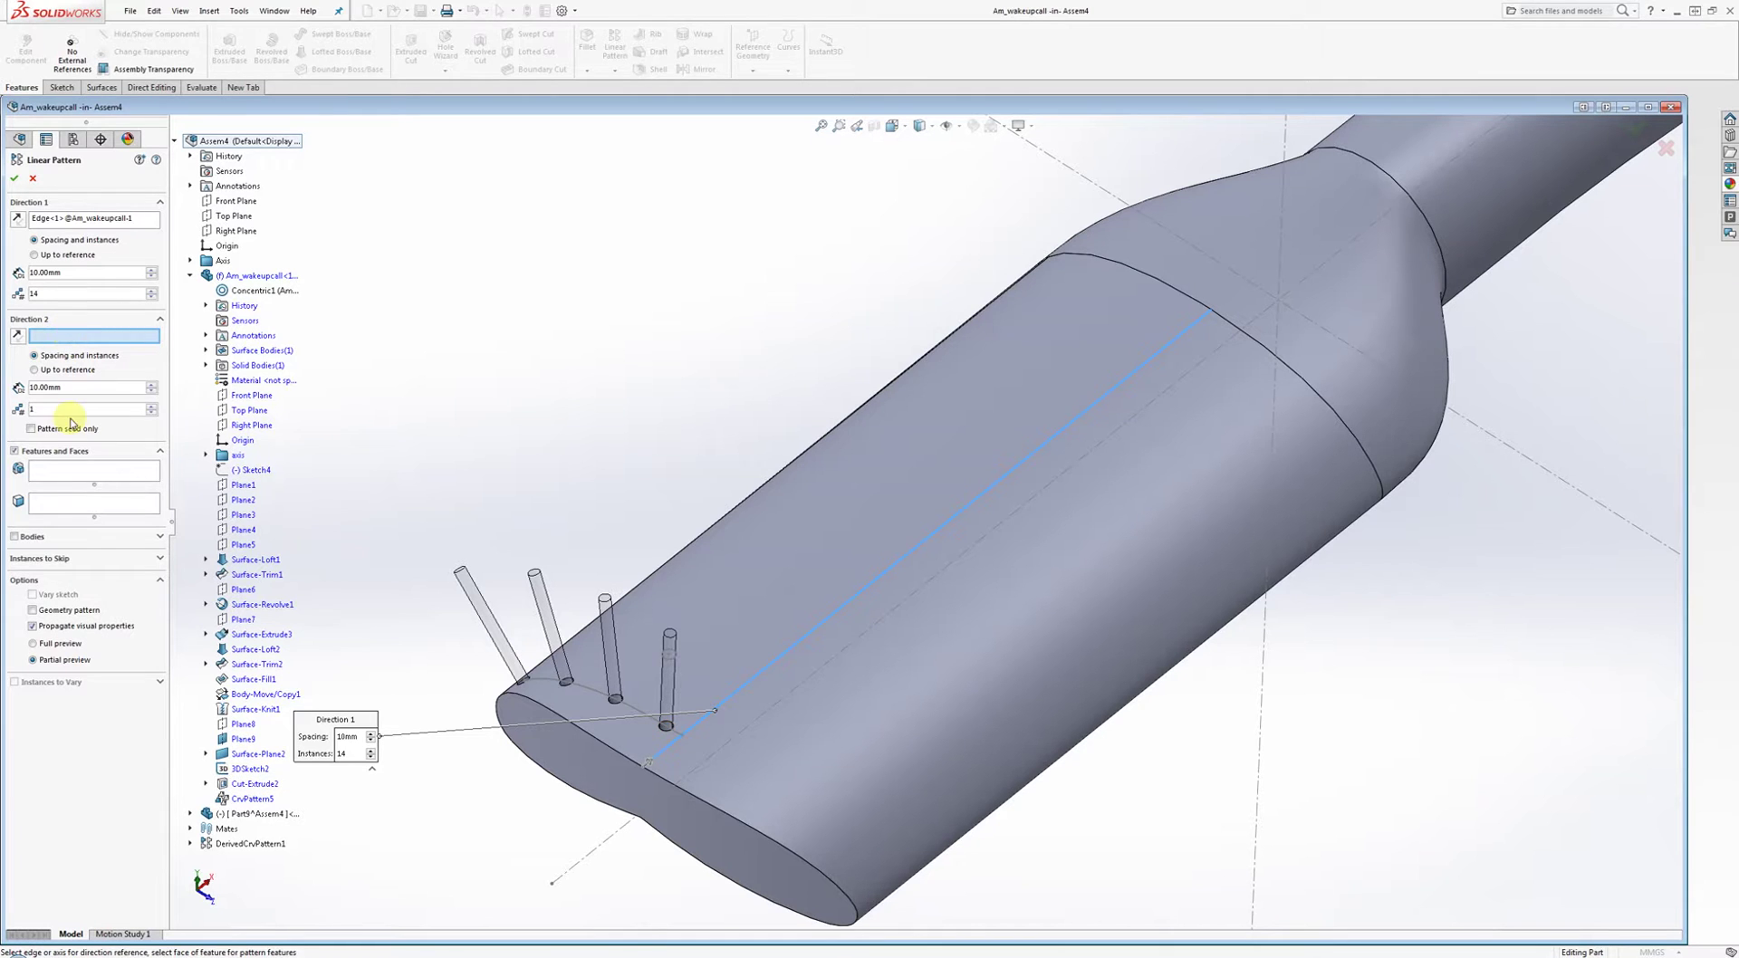
pyautogui.click(70, 470)
pyautogui.click(243, 799)
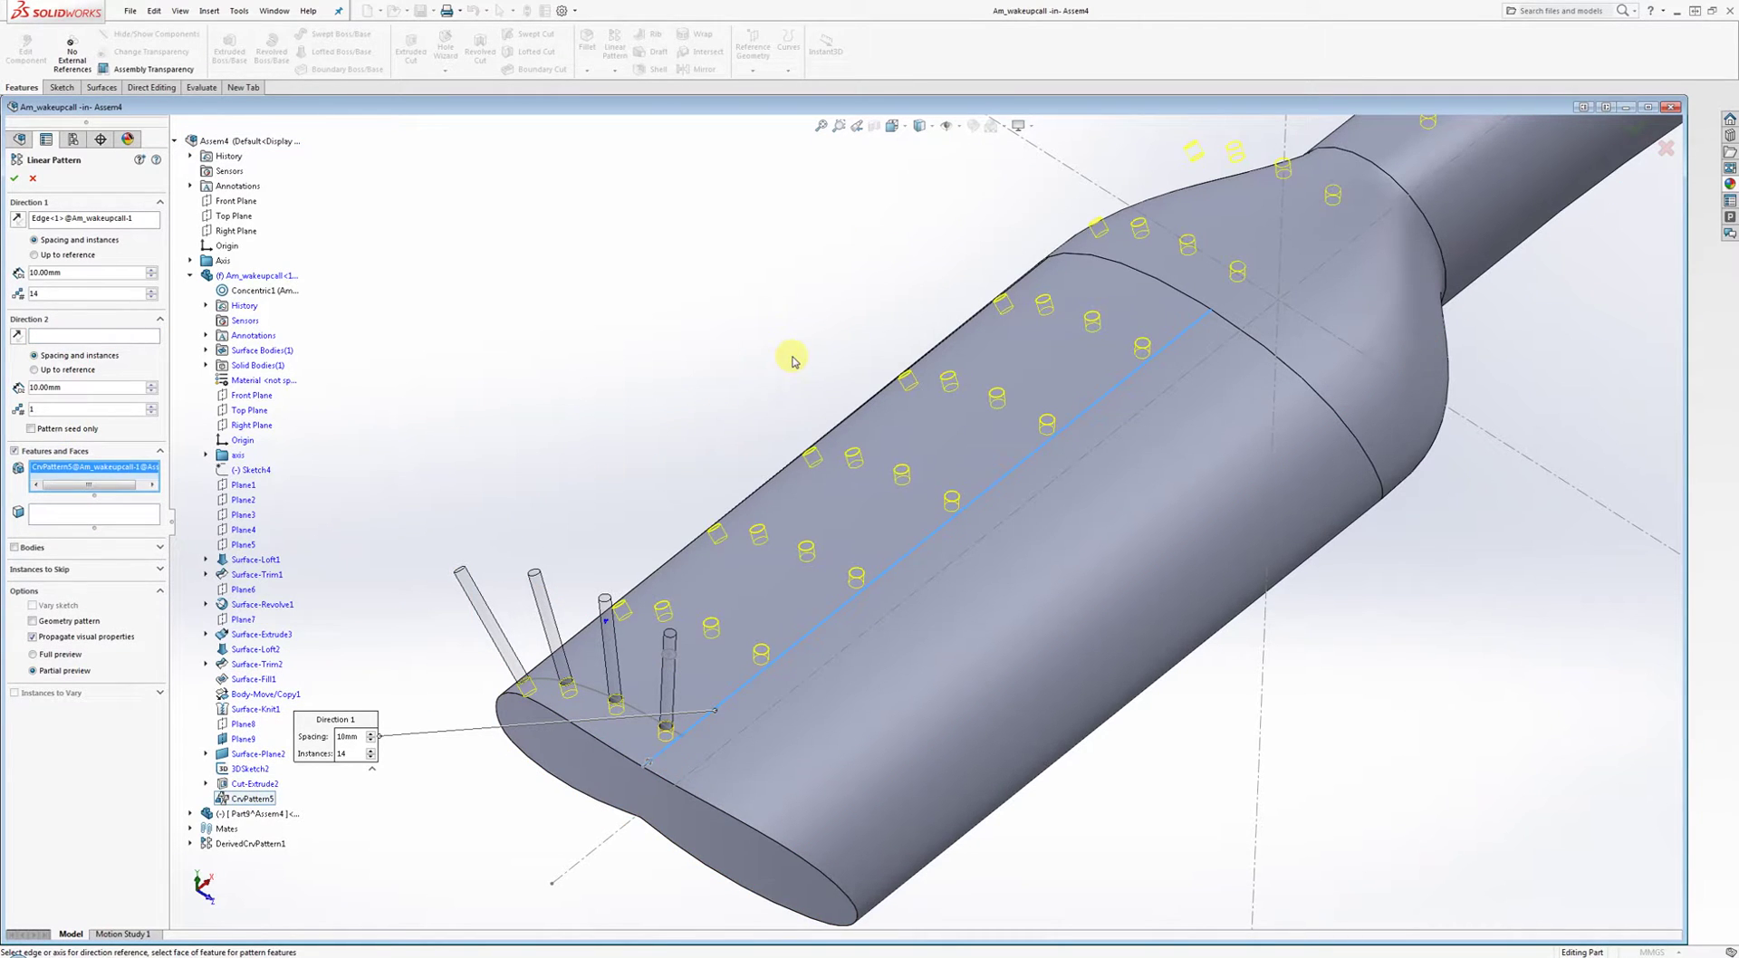
pyautogui.scroll(3, 1090, 264)
pyautogui.moveTo(1091, 264); pyautogui.dragTo(1052, 303, button='middle')
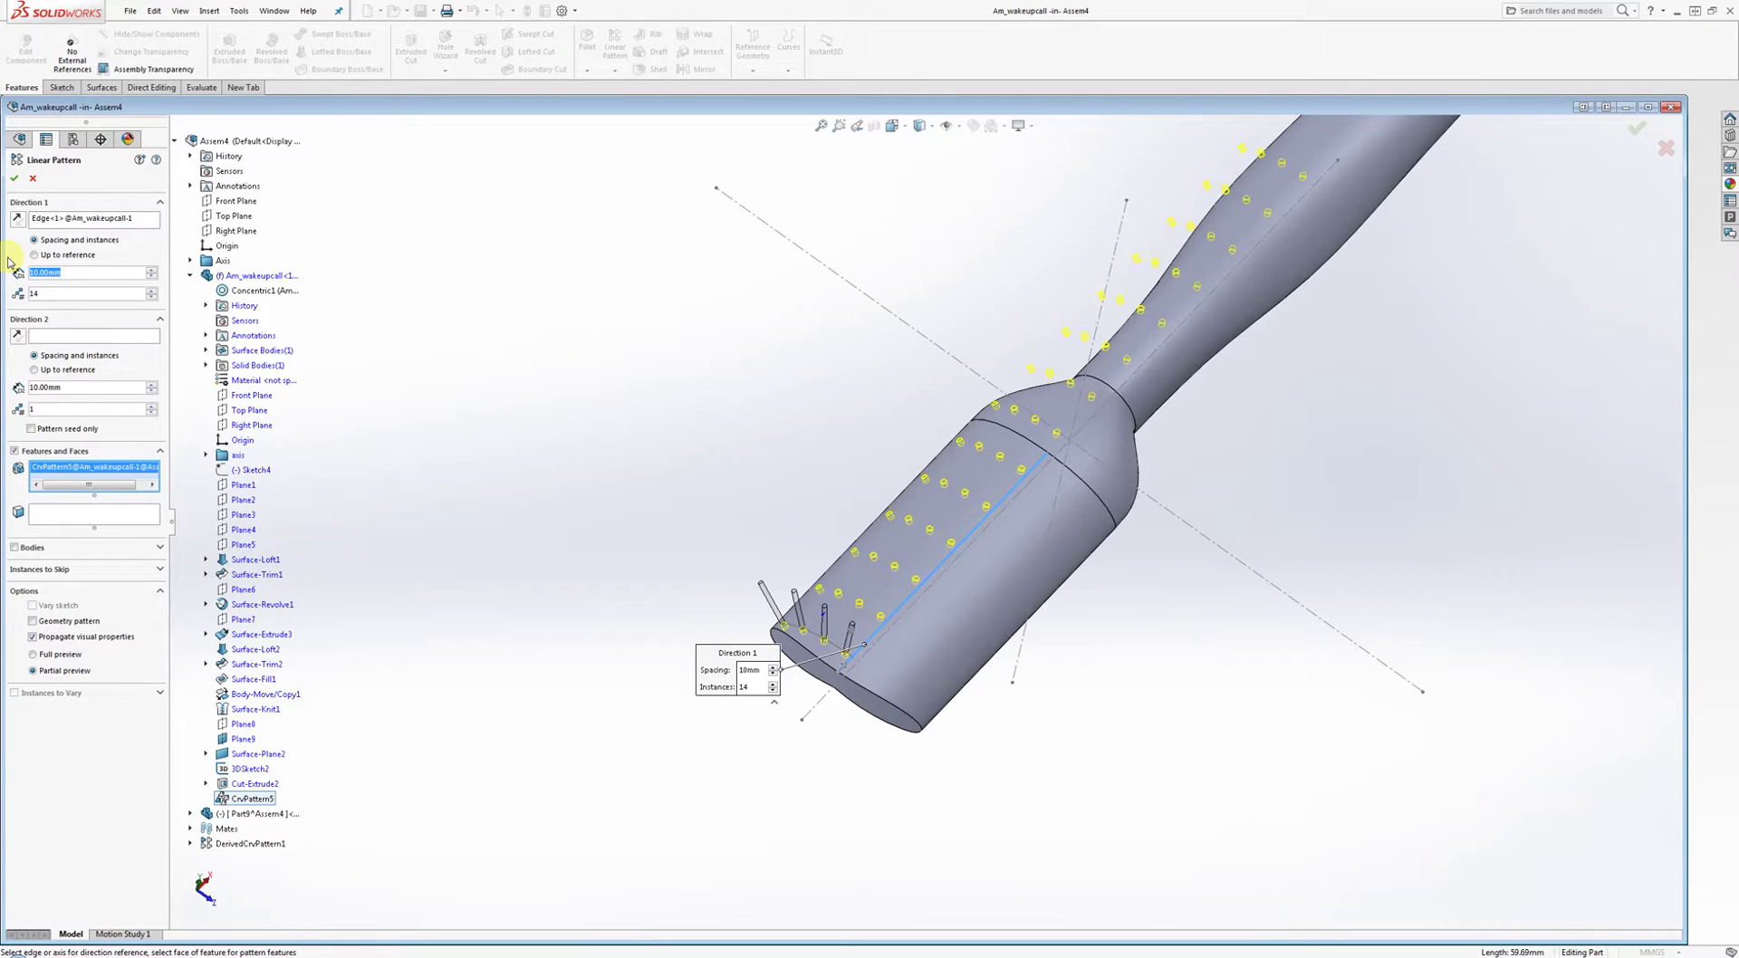
# Space the linear pattern's 14 instances 4 mm apart along the brush head and create the pattern.
pyautogui.write('2')
pyautogui.press('Return')
pyautogui.write('4')
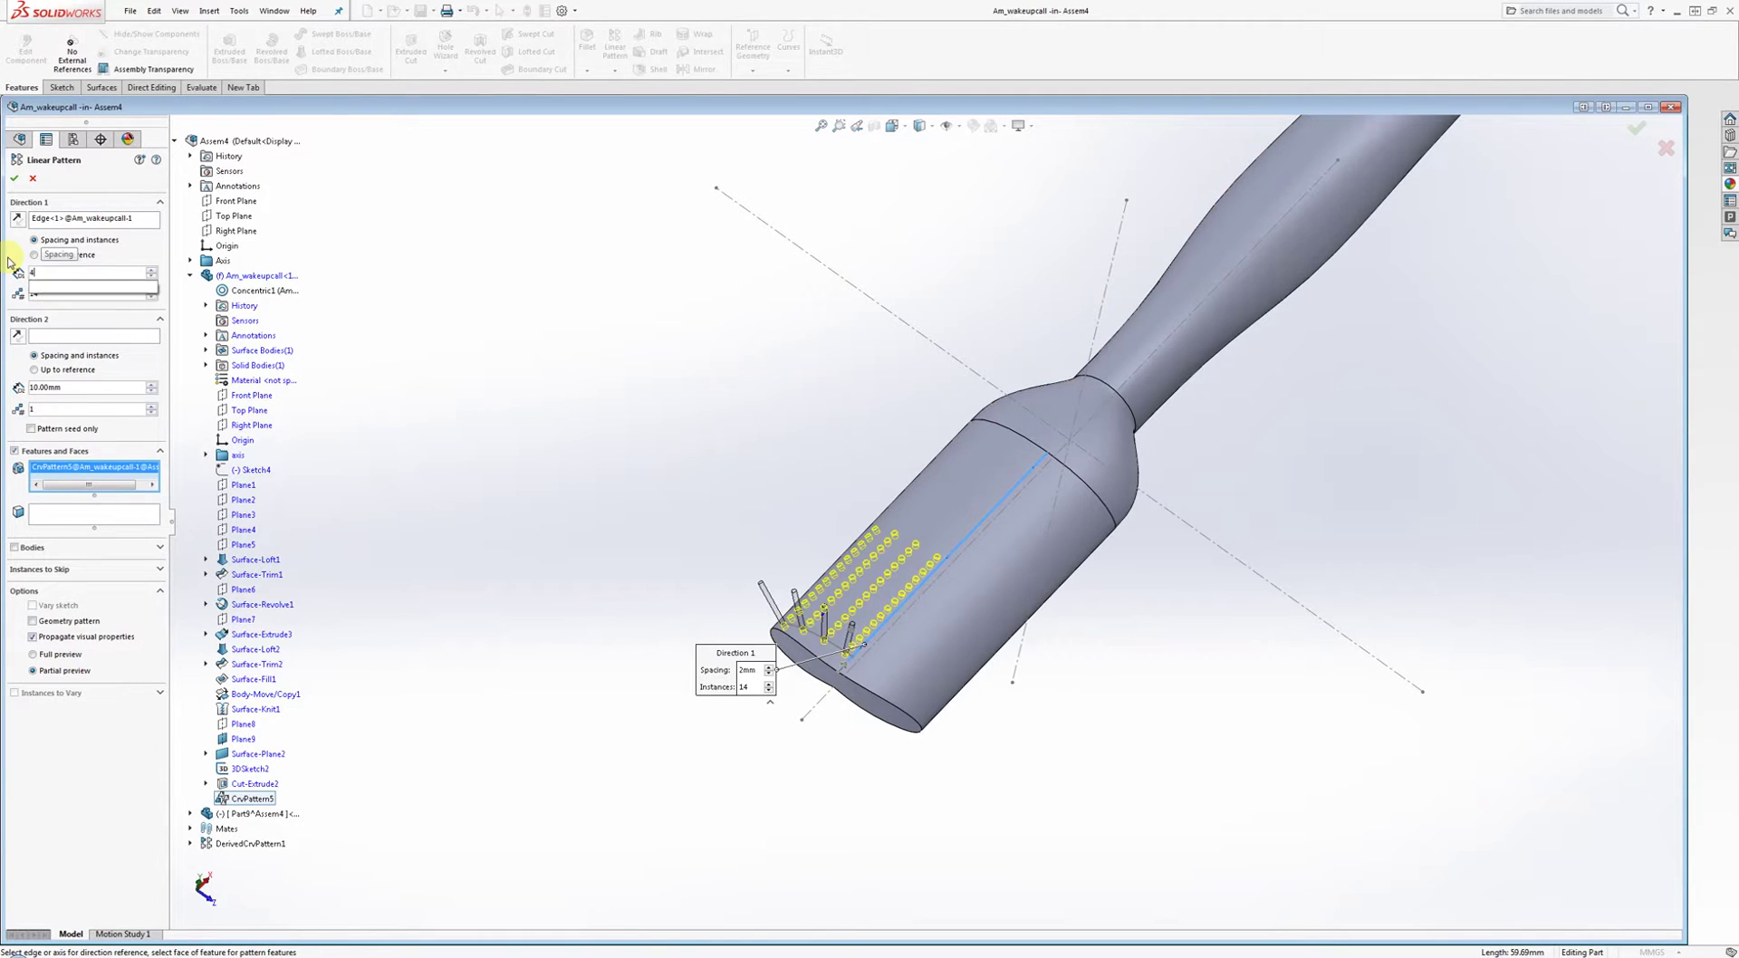
pyautogui.press('Return')
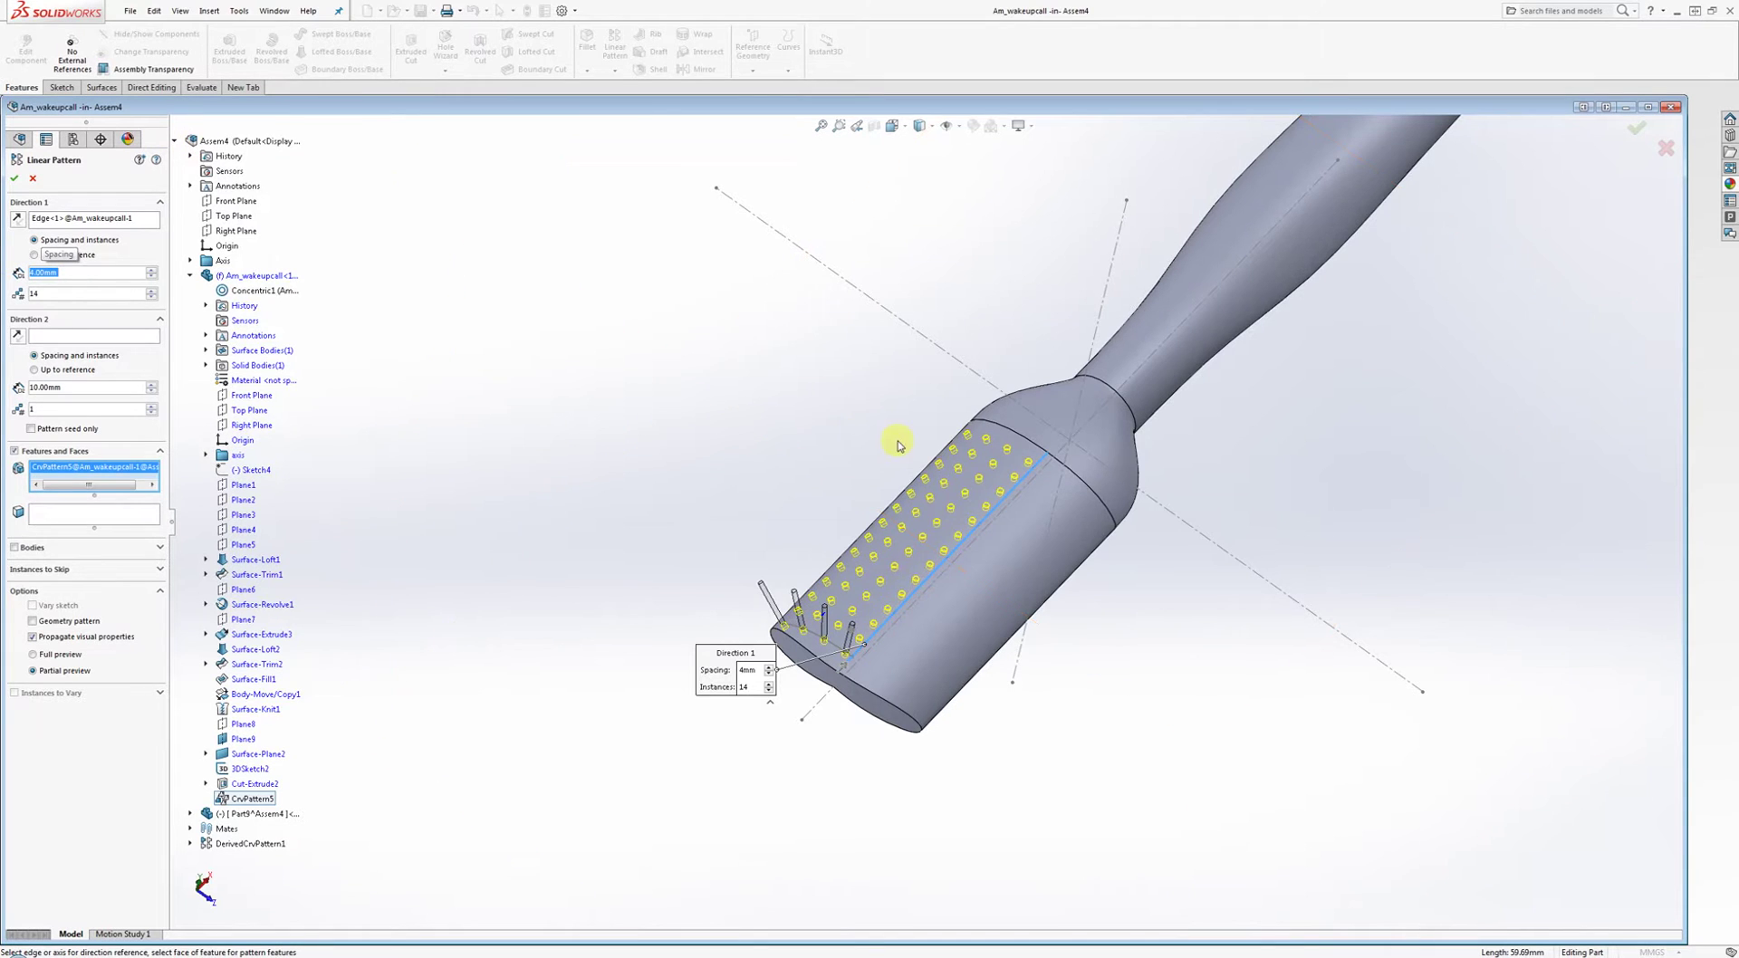
pyautogui.moveTo(797, 399); pyautogui.dragTo(681, 523, button='middle')
pyautogui.scroll(-2, 773, 450)
pyautogui.moveTo(773, 450); pyautogui.dragTo(827, 400, button='middle')
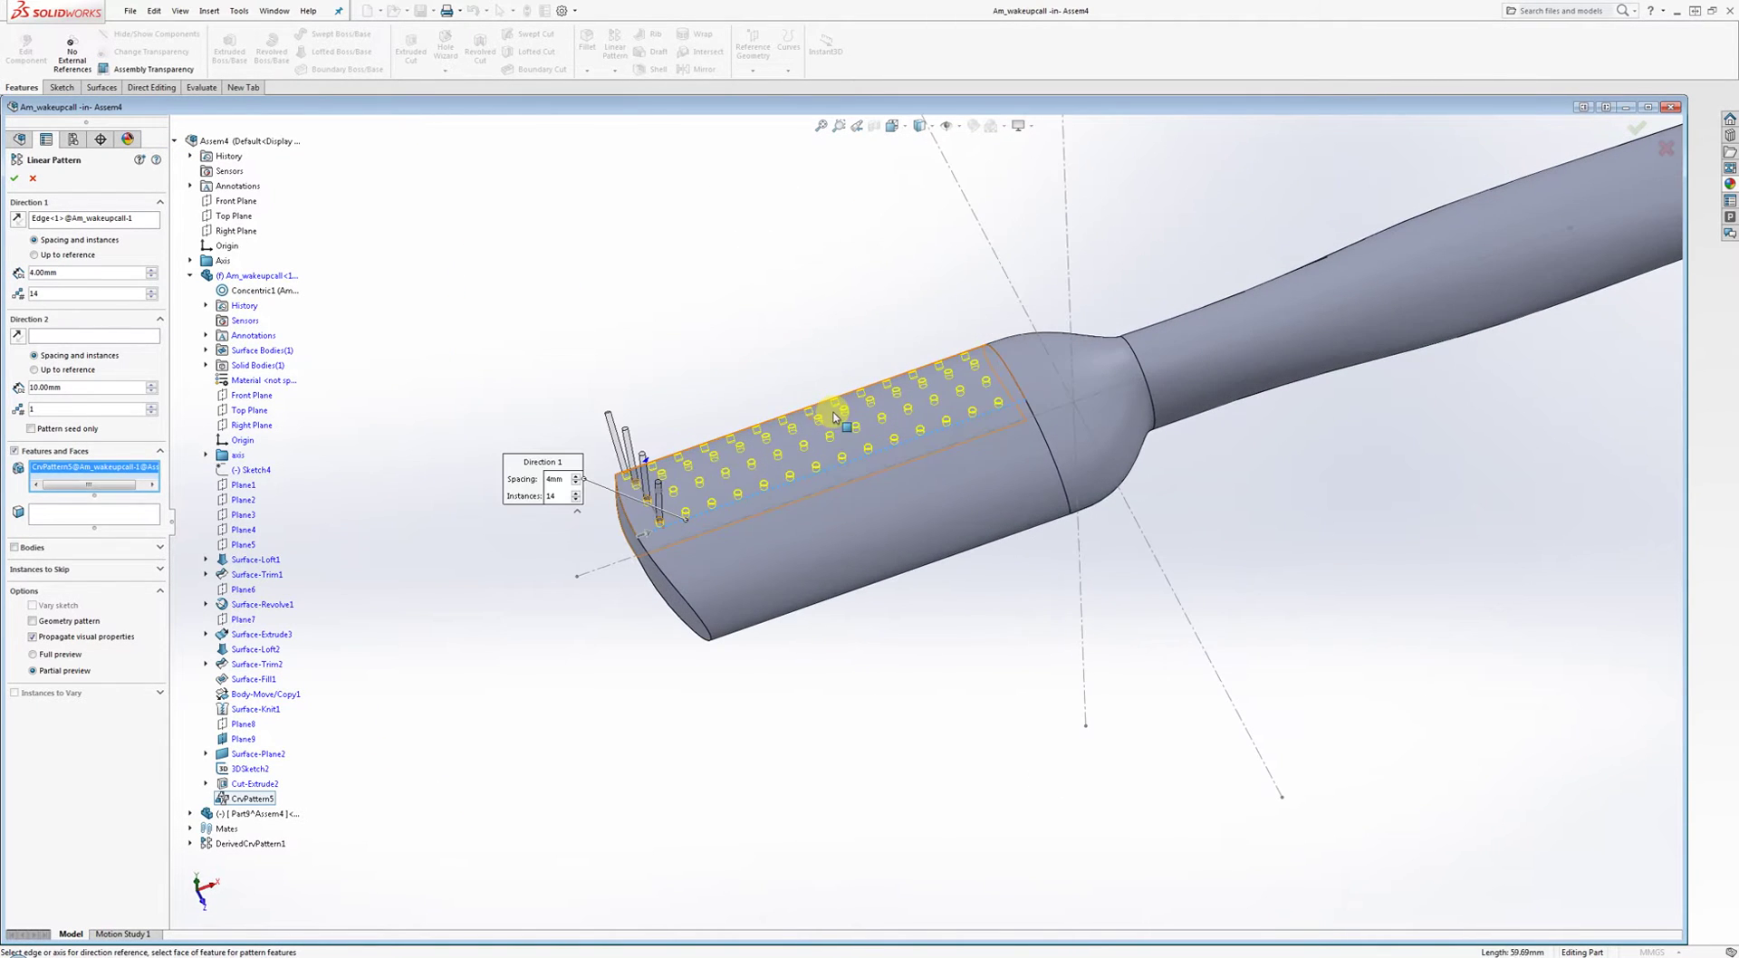
pyautogui.click(14, 179)
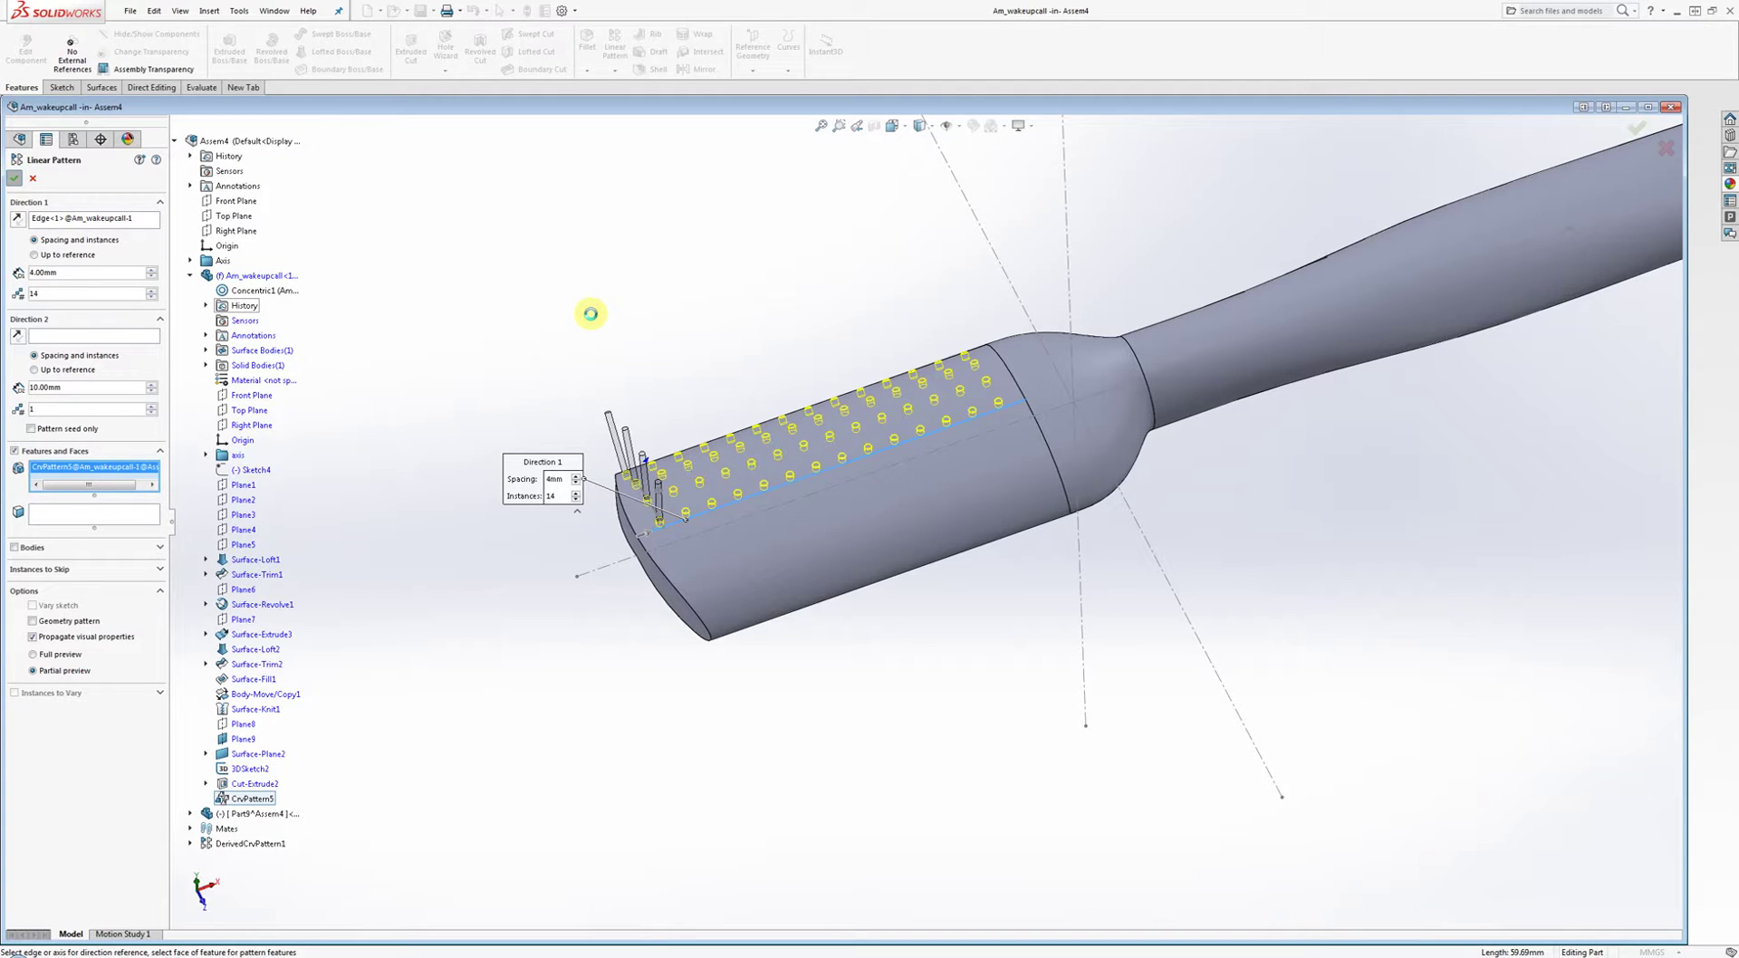
# Examine the rows of patterned holes along the brush head from several angles.
pyautogui.moveTo(594, 314); pyautogui.dragTo(614, 324, button='middle')
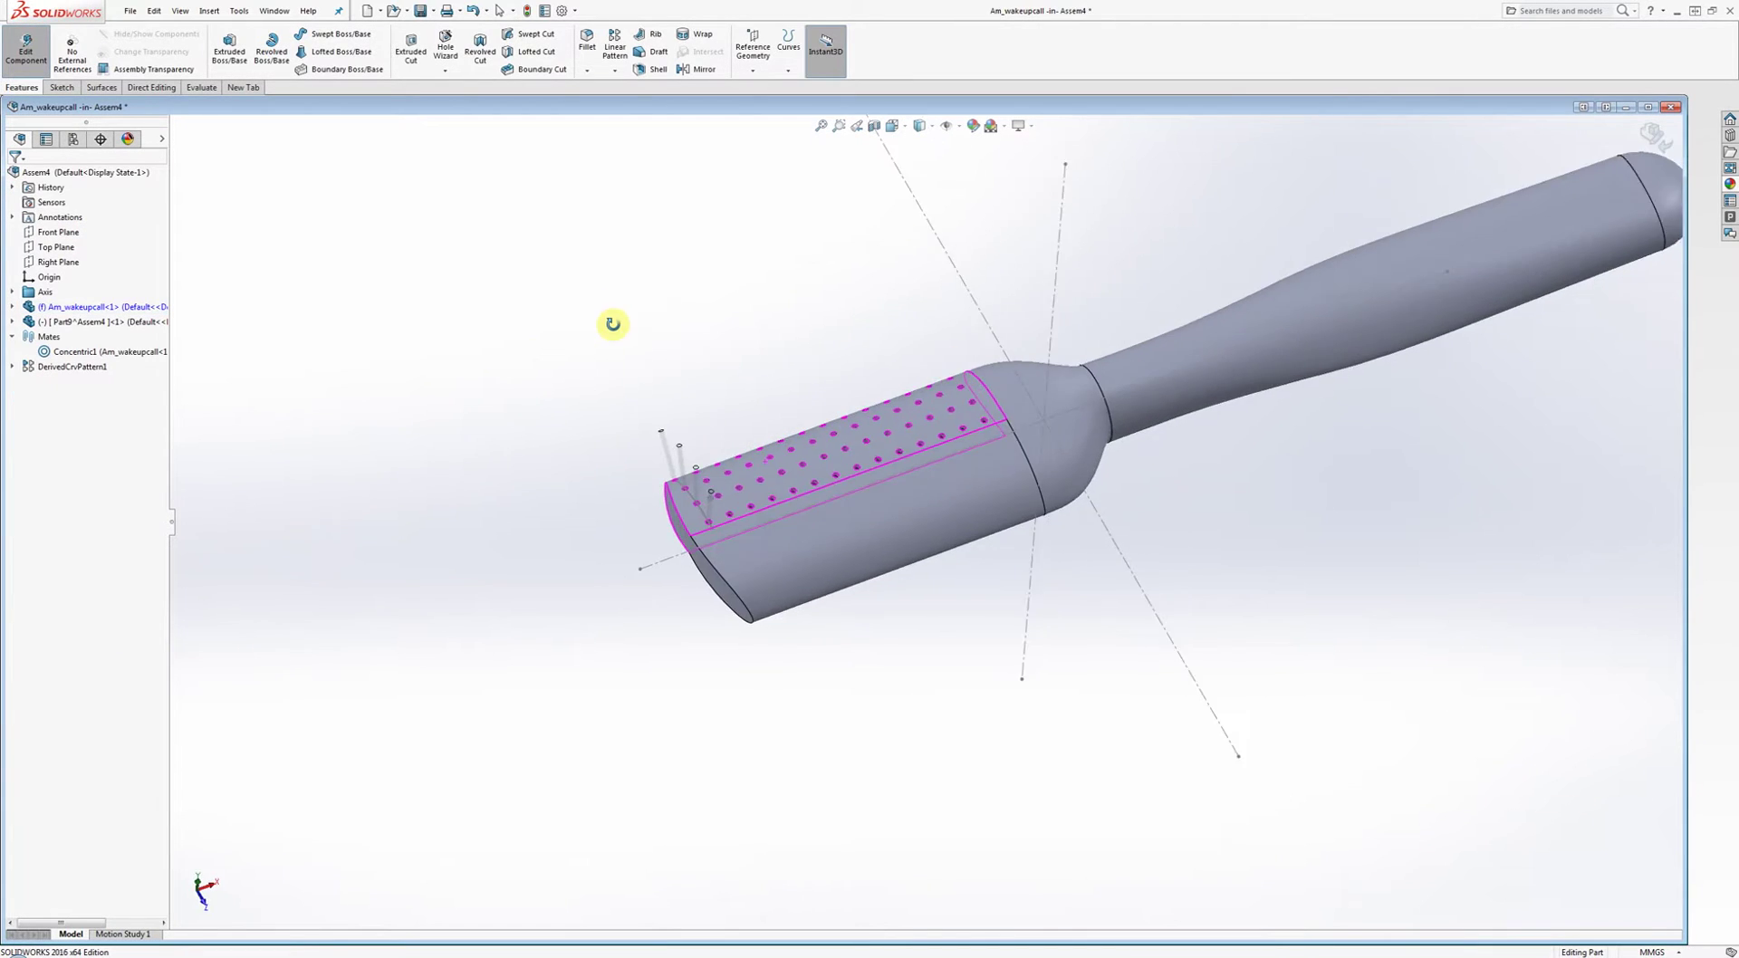
pyautogui.scroll(-3, 913, 395)
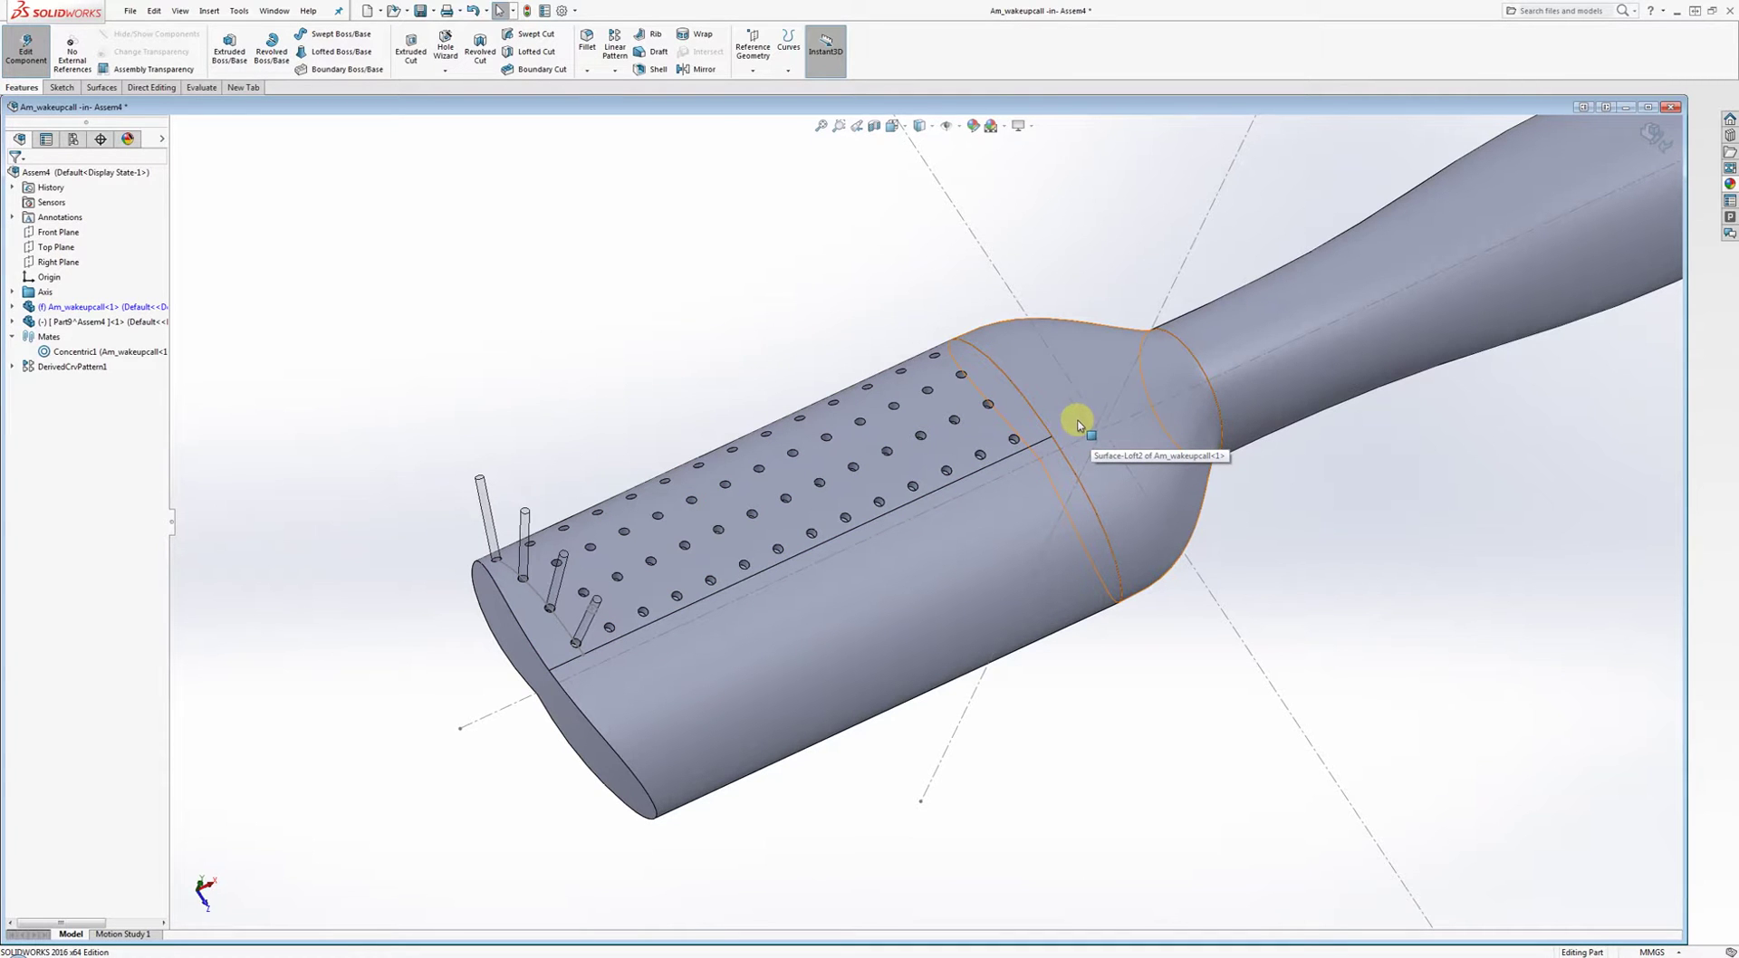
pyautogui.moveTo(1075, 415); pyautogui.dragTo(951, 435, button='middle')
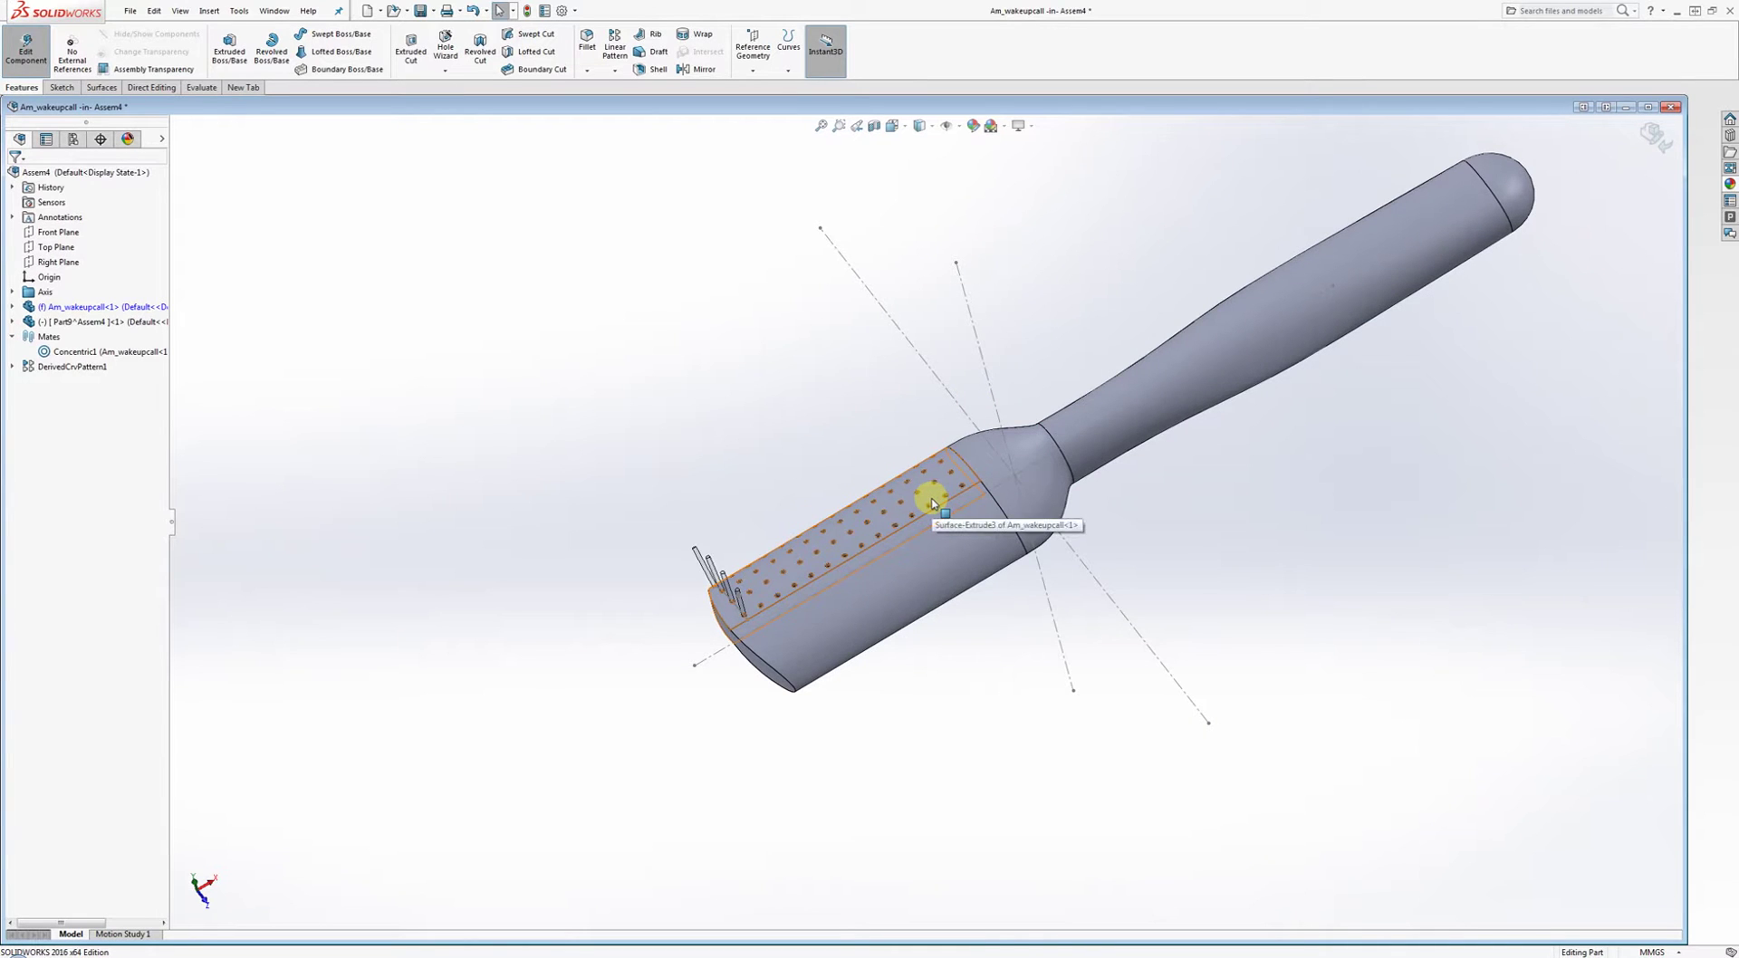
pyautogui.scroll(-3, 933, 504)
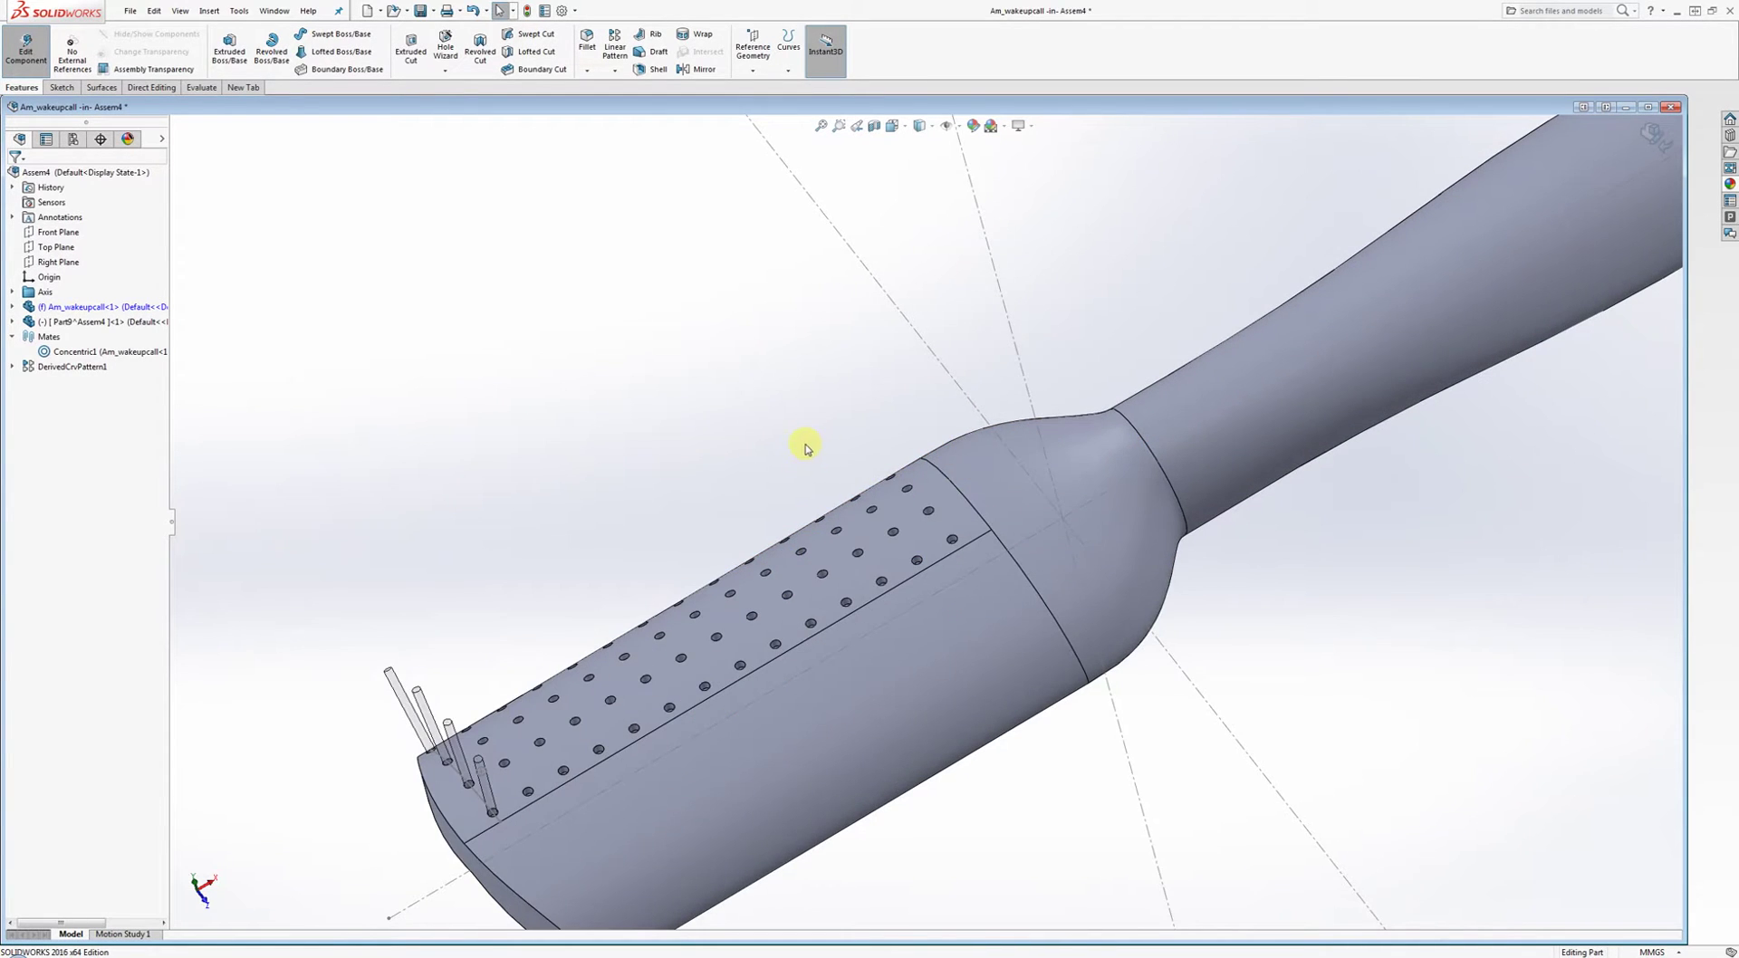
pyautogui.scroll(5, 802, 448)
pyautogui.moveTo(843, 407); pyautogui.dragTo(913, 338, button='middle')
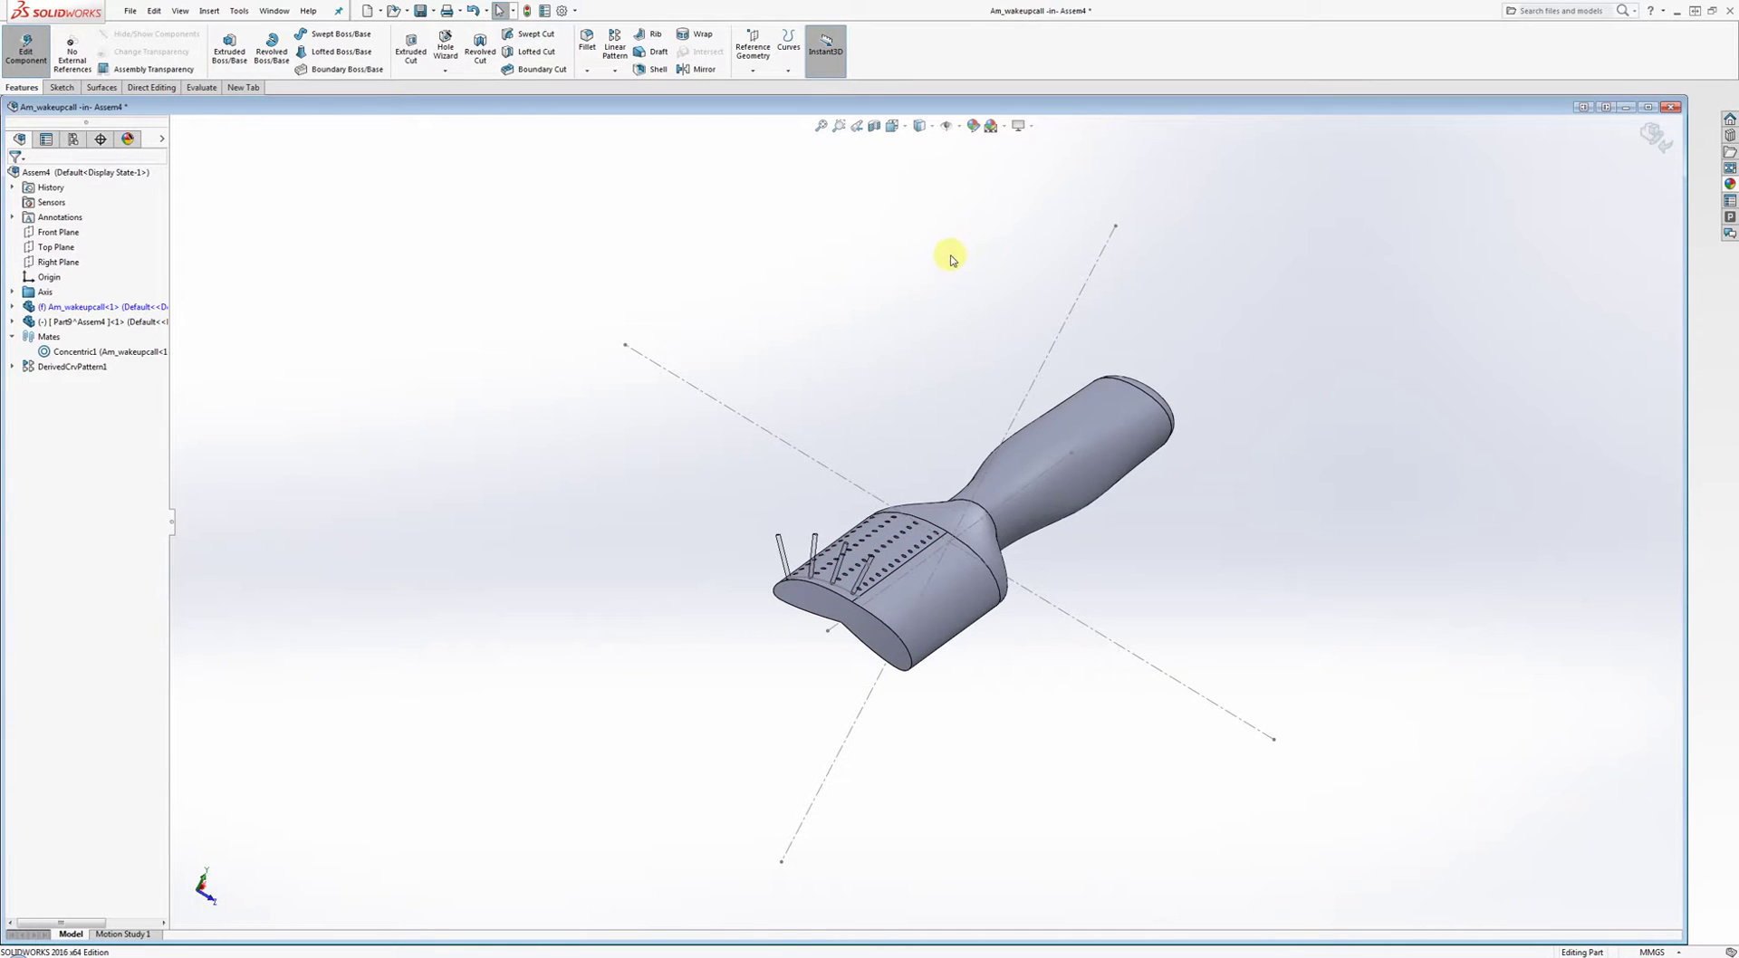
pyautogui.moveTo(947, 256); pyautogui.dragTo(926, 323, button='middle')
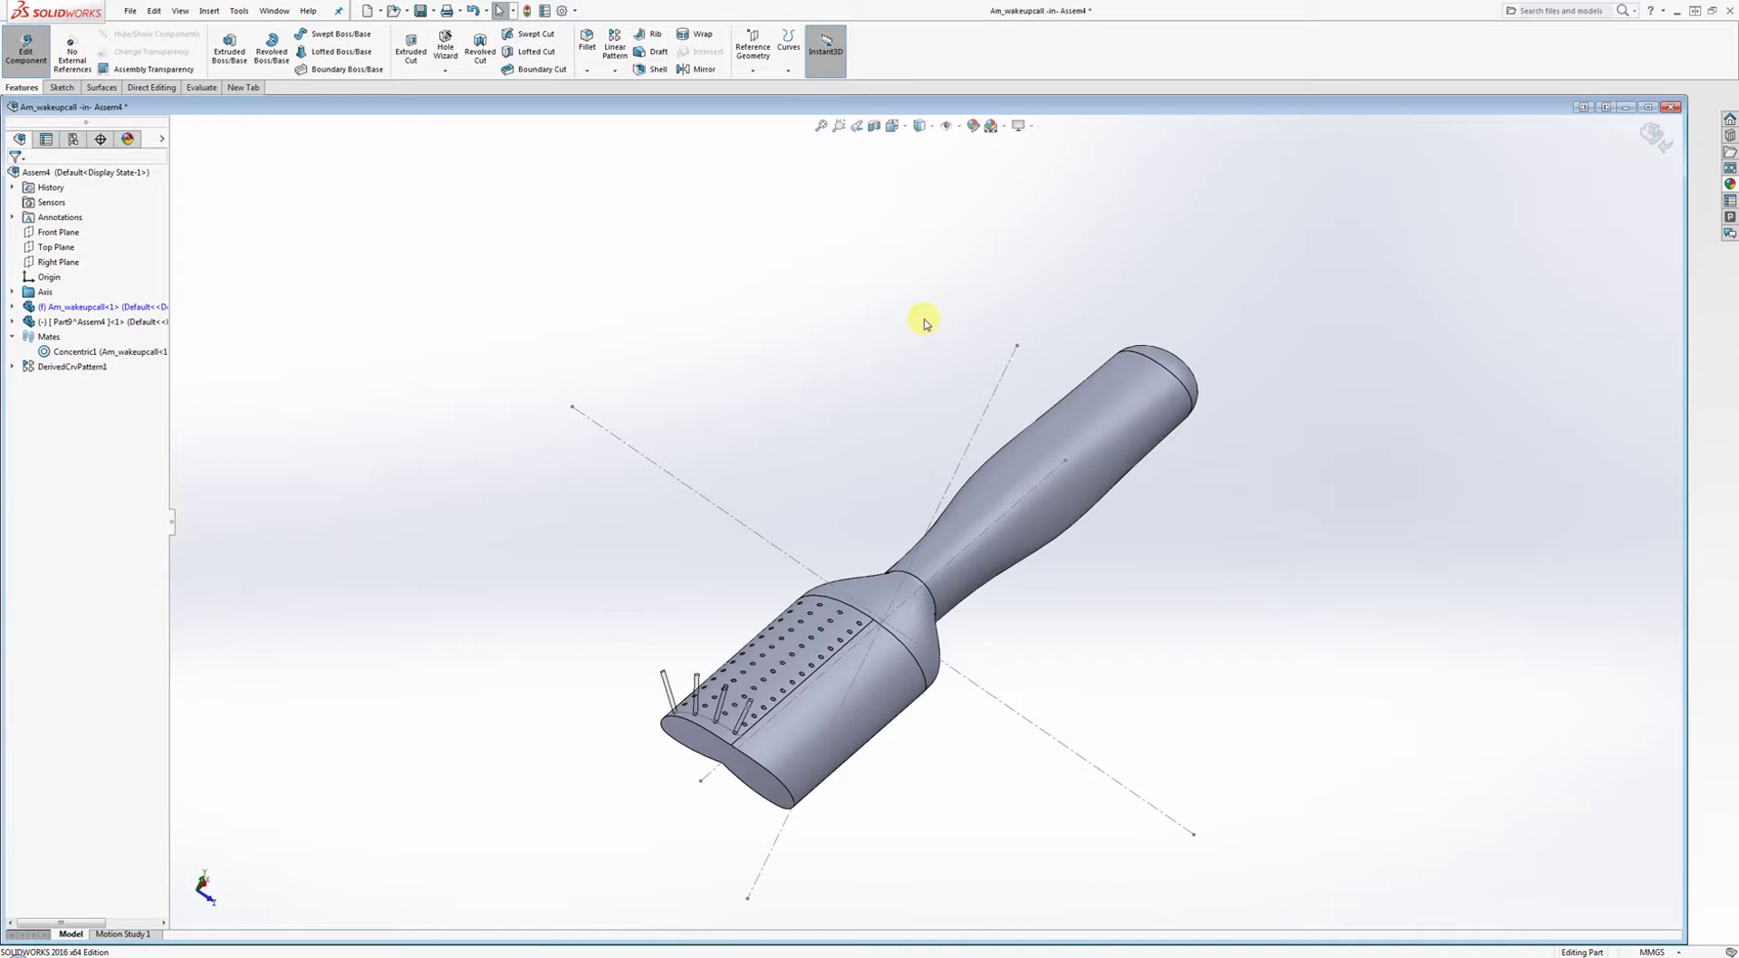
pyautogui.moveTo(876, 335); pyautogui.dragTo(811, 377, button='middle')
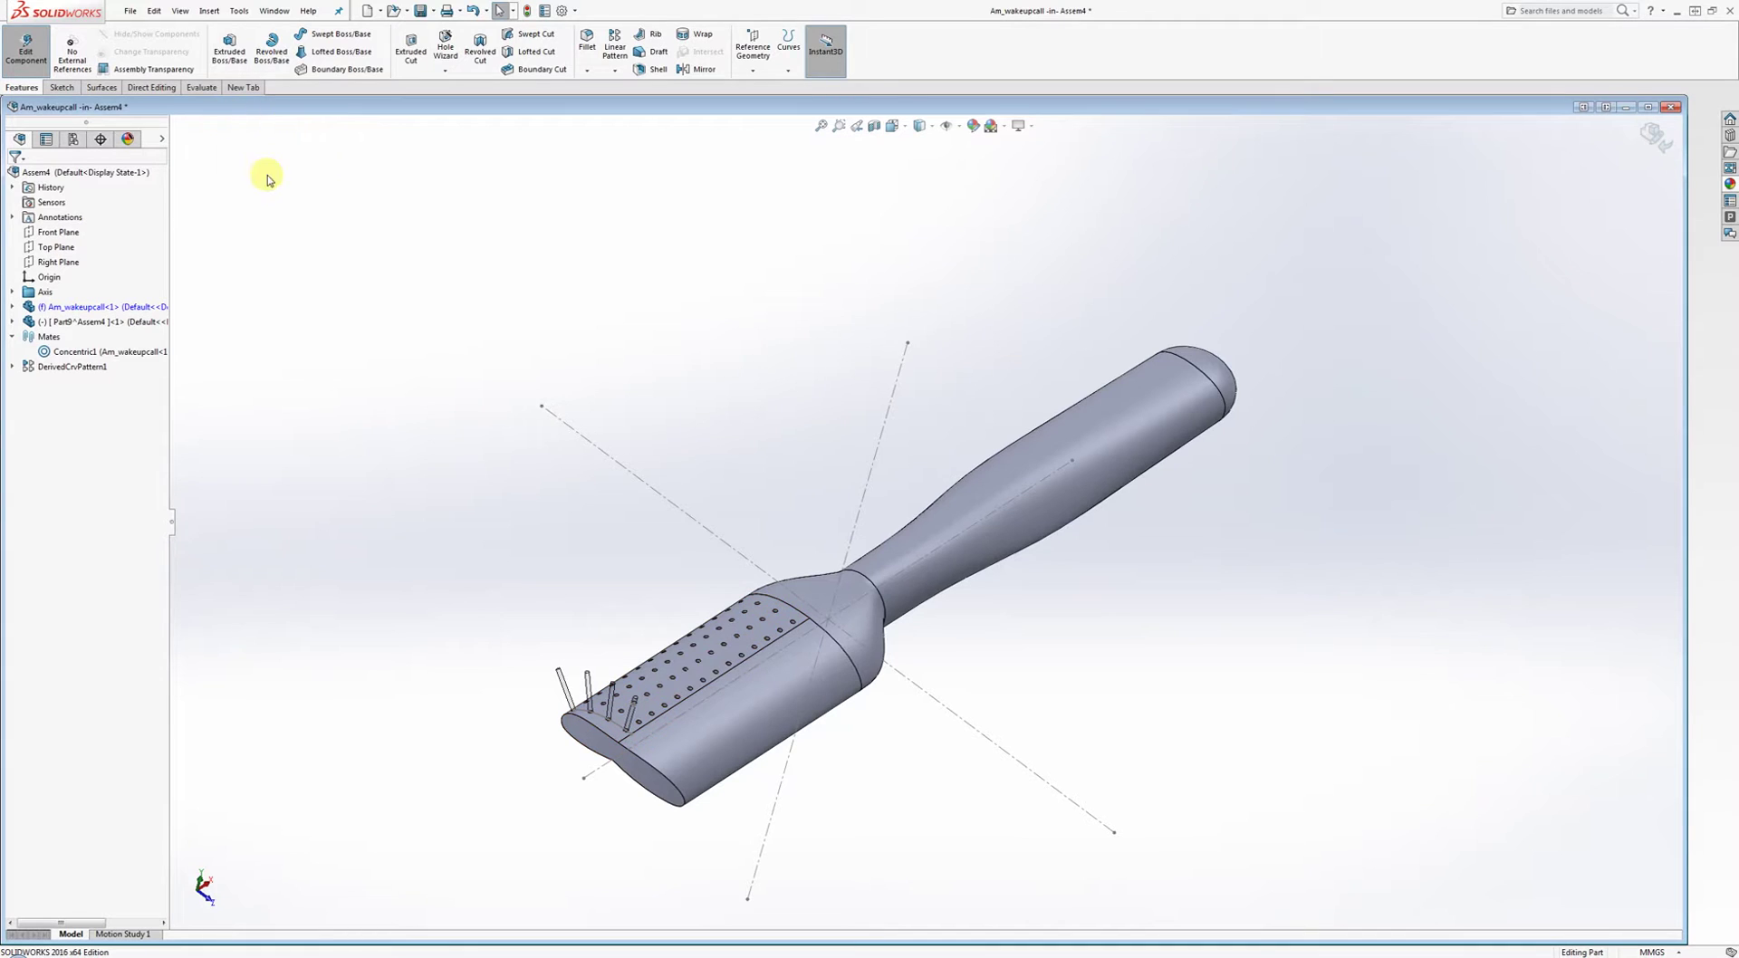
# Return to editing the assembly and start a pattern driven component pattern with DerivedCrvPattern1 as the component to pattern.
pyautogui.click(1651, 135)
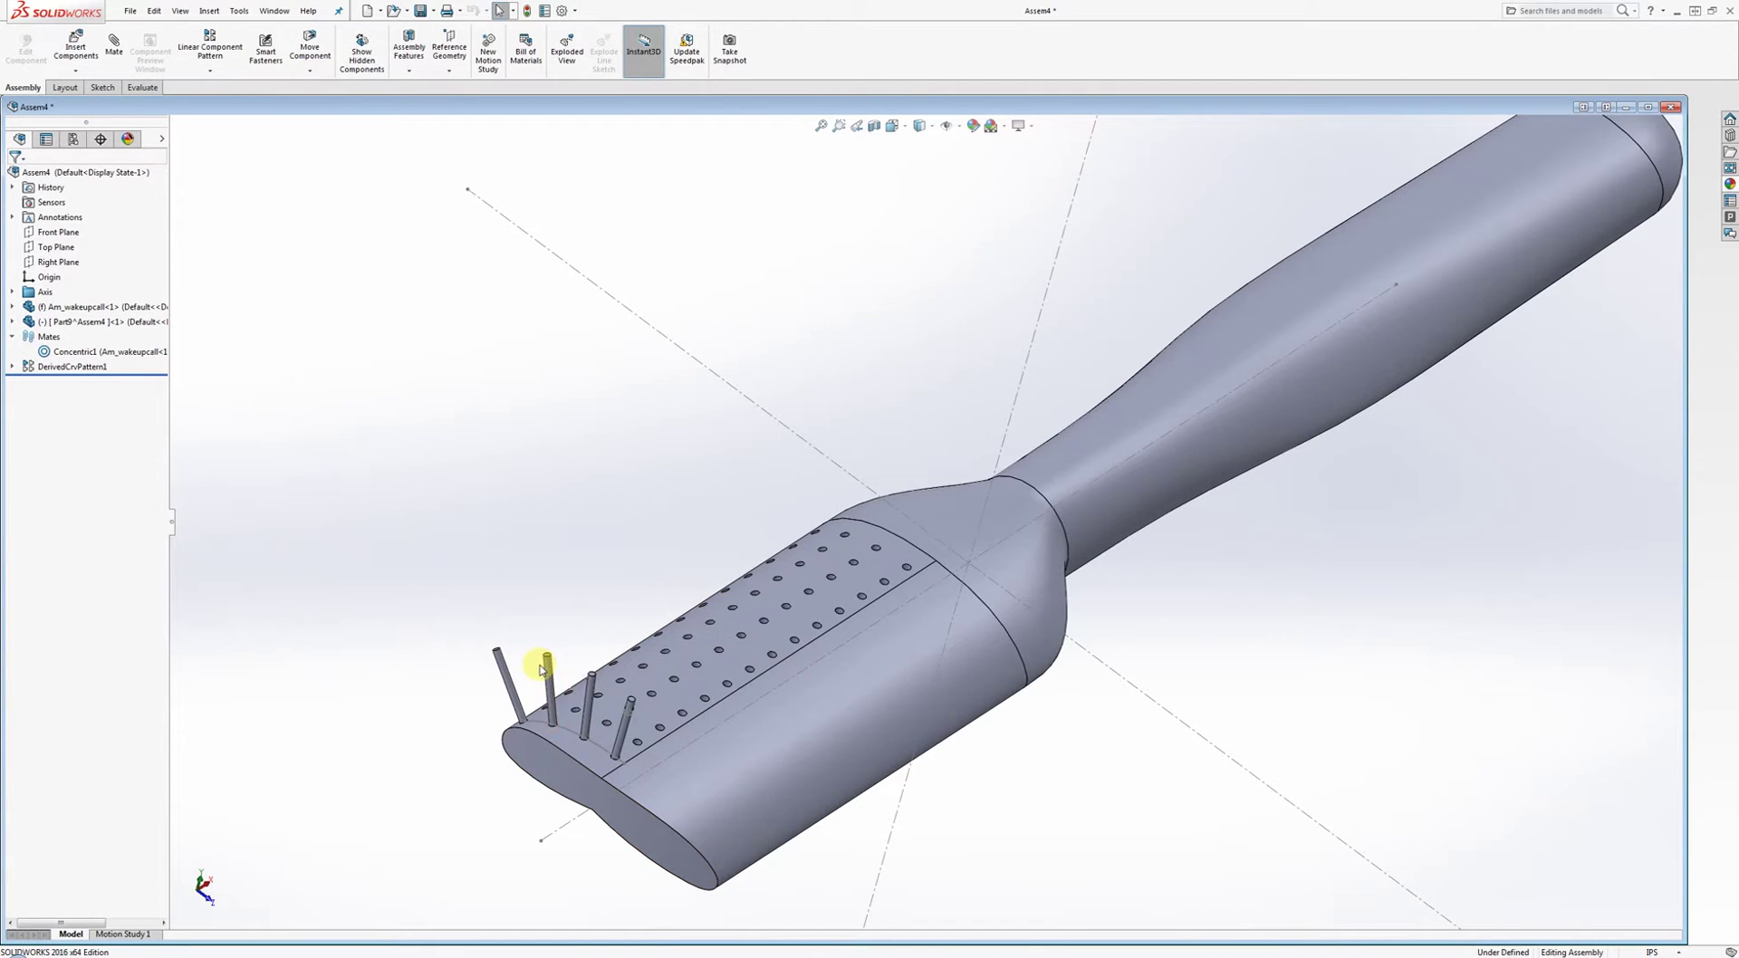
pyautogui.moveTo(563, 606)
pyautogui.mouseDown(button='middle')
pyautogui.moveTo(578, 570)
pyautogui.moveTo(564, 580)
pyautogui.mouseUp(button='middle')
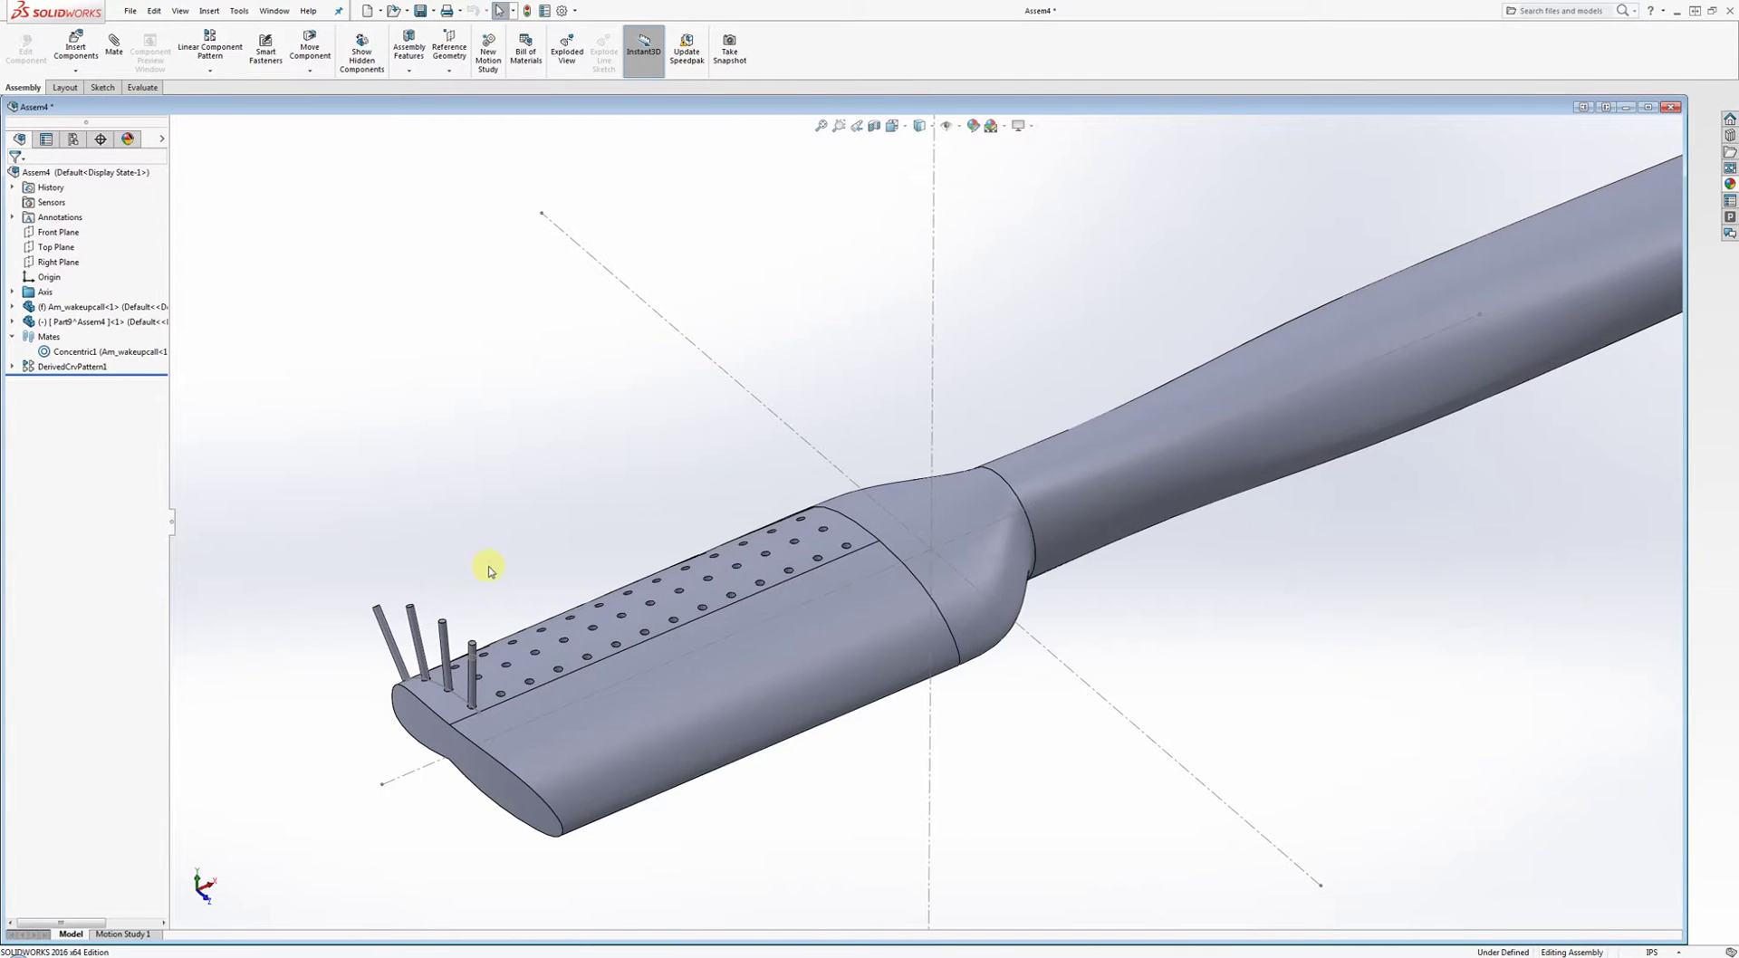
pyautogui.click(217, 75)
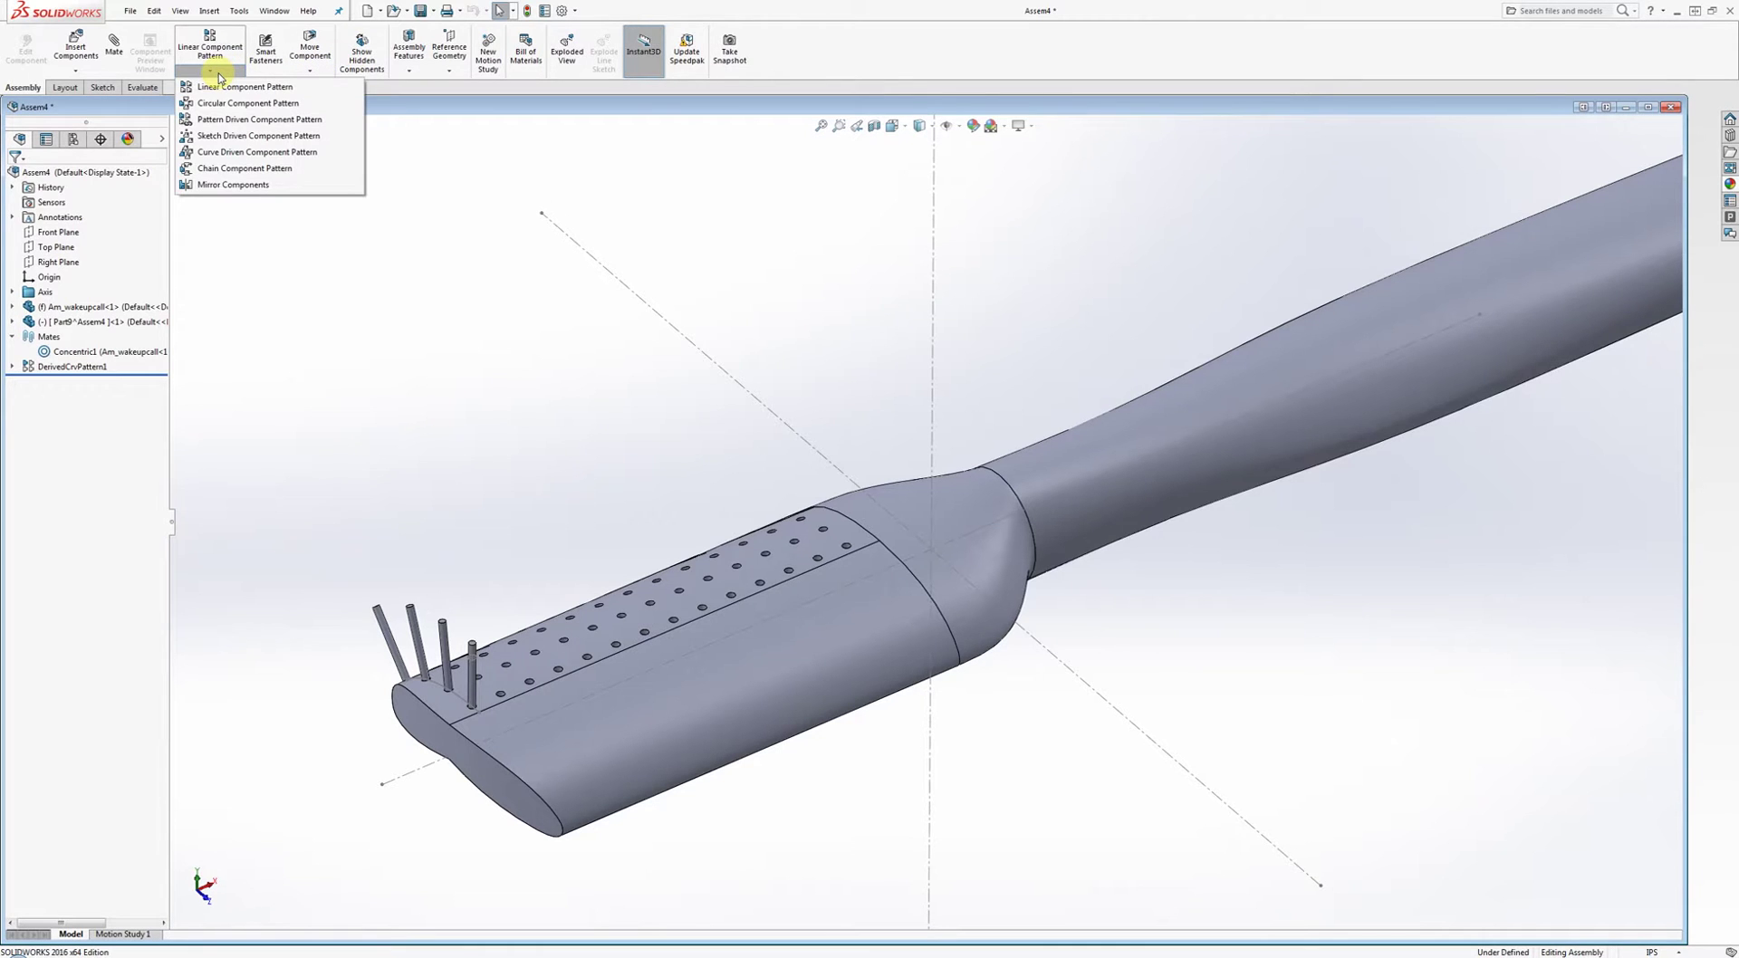
pyautogui.click(218, 119)
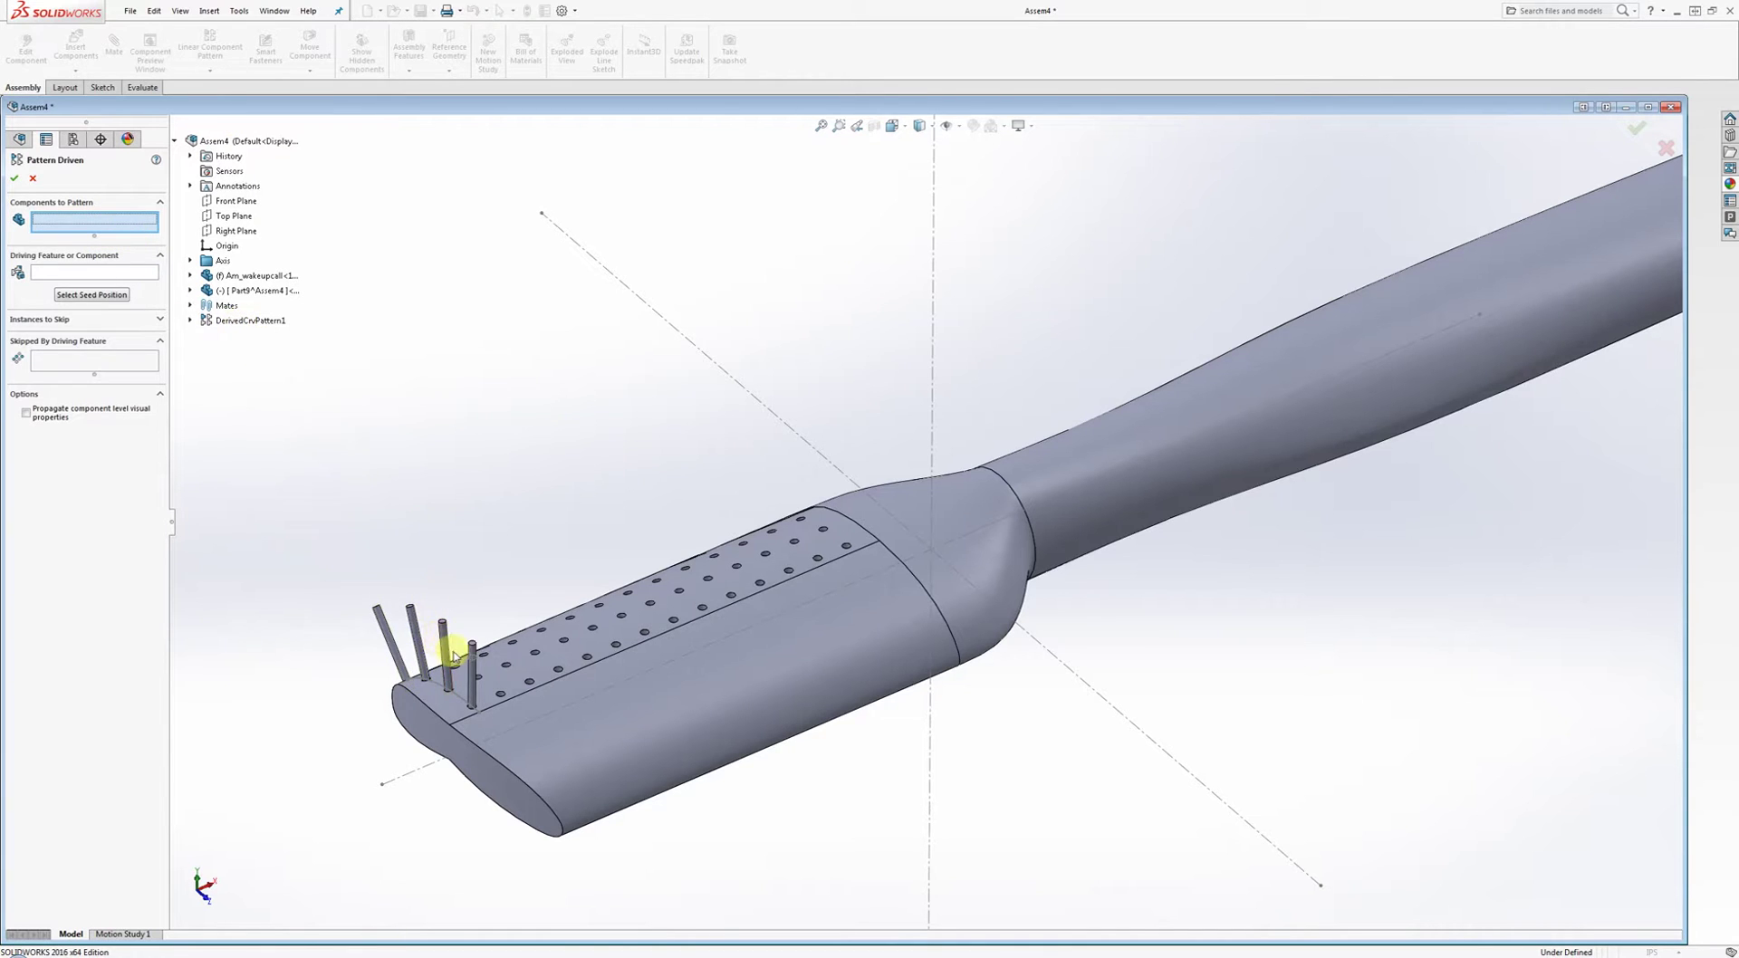
pyautogui.click(243, 320)
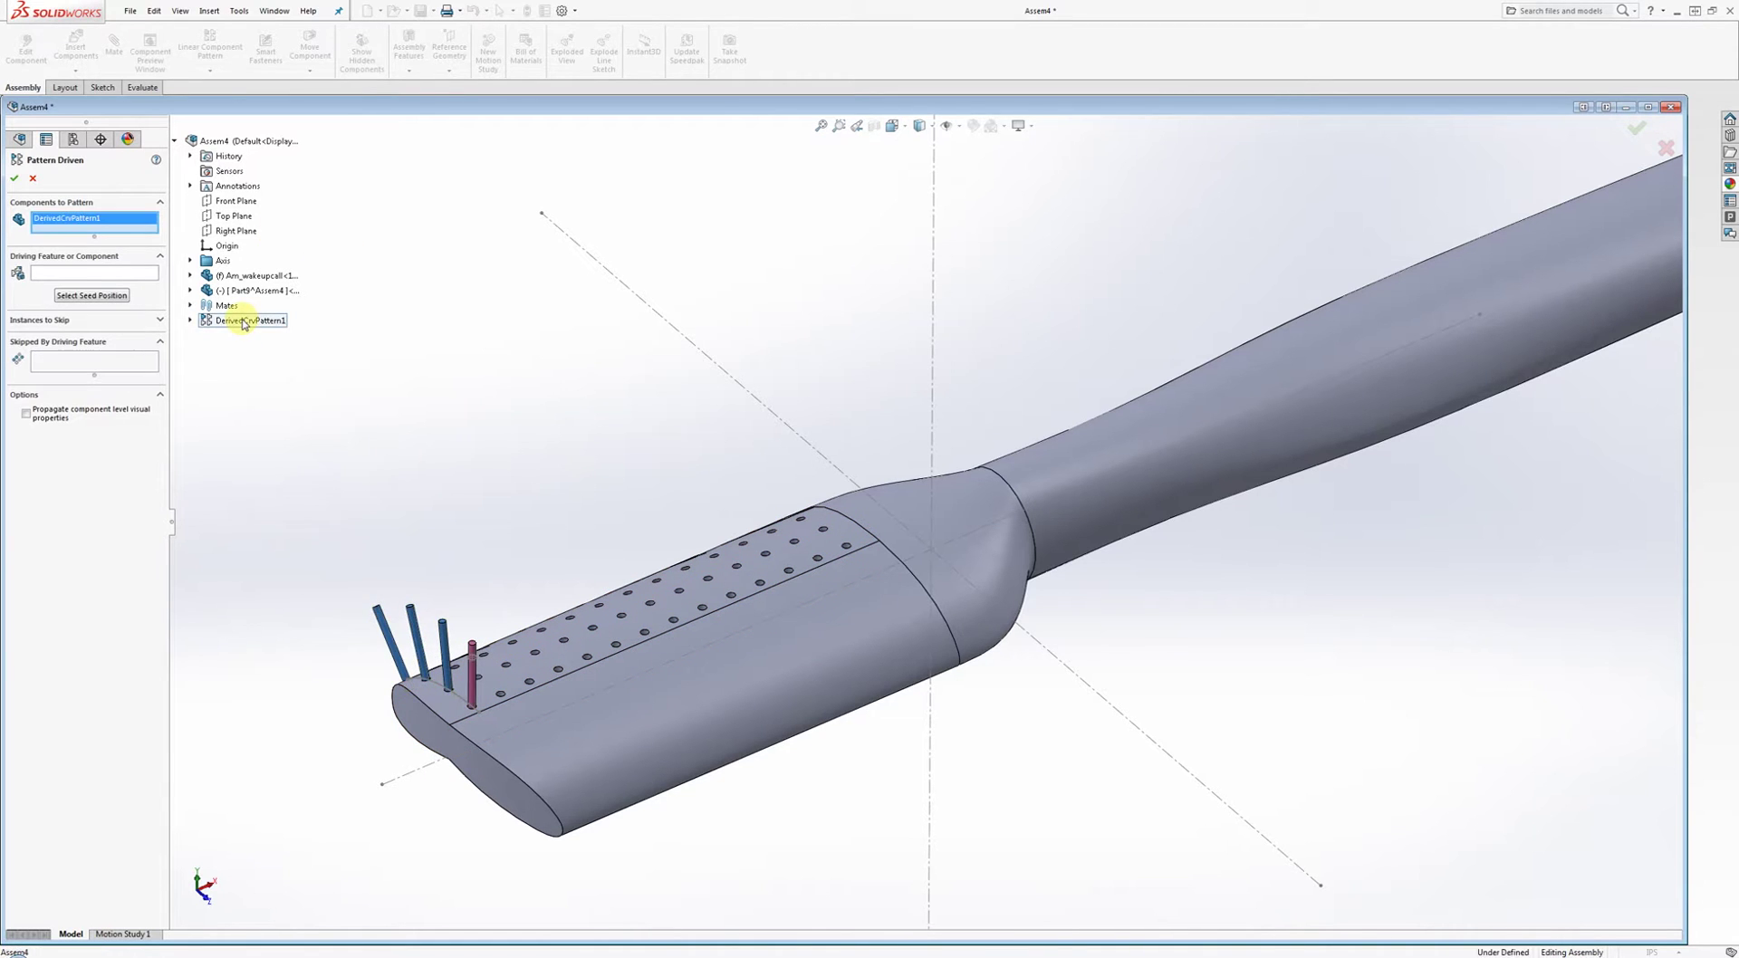
# Use the Am_wakeupcall part's LPattern1 as the driving feature and create the bristle pattern.
pyautogui.click(61, 271)
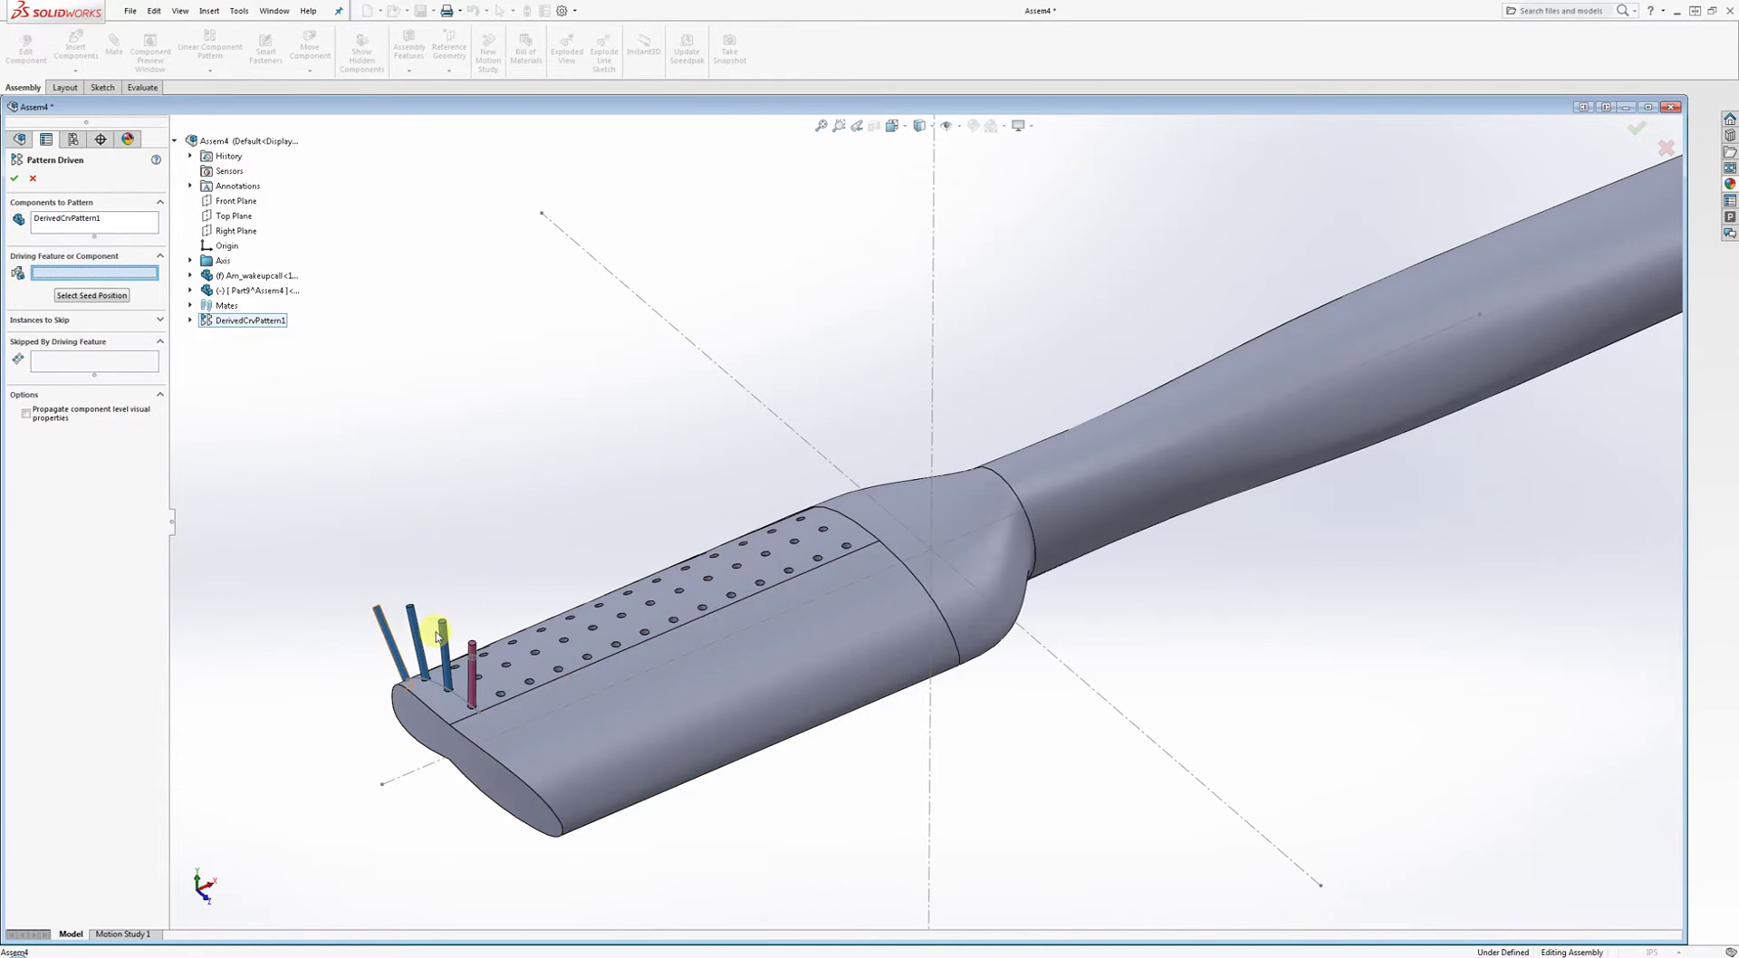
pyautogui.click(190, 275)
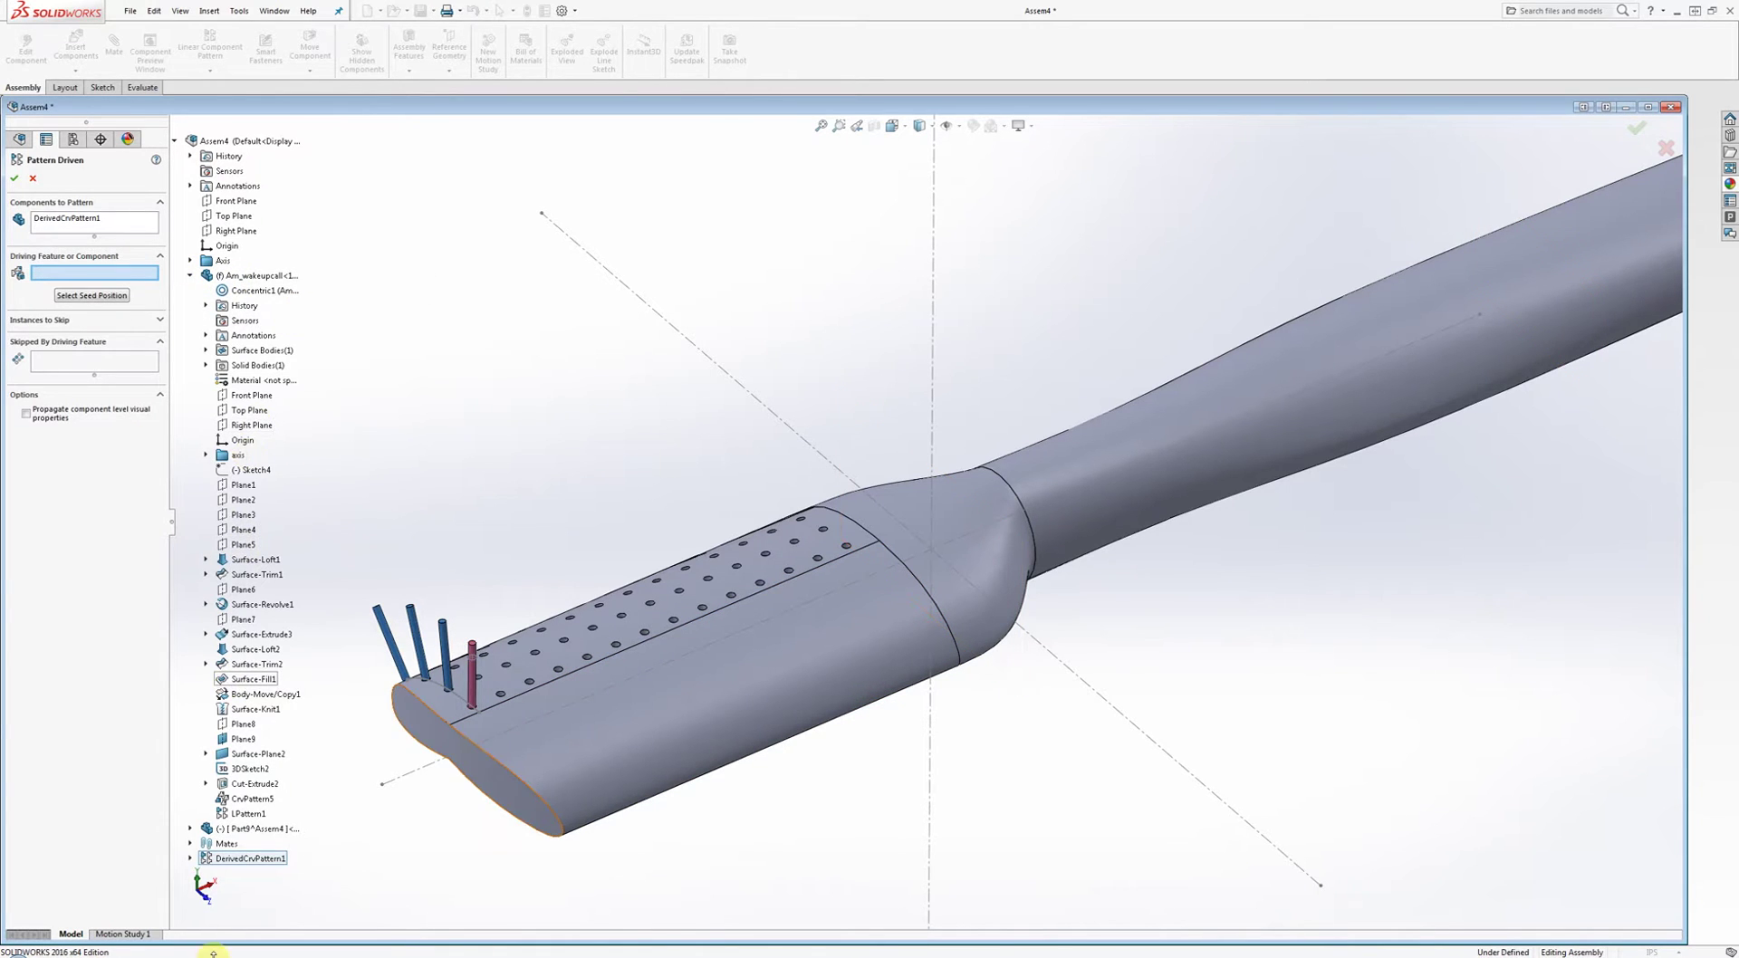
pyautogui.click(245, 813)
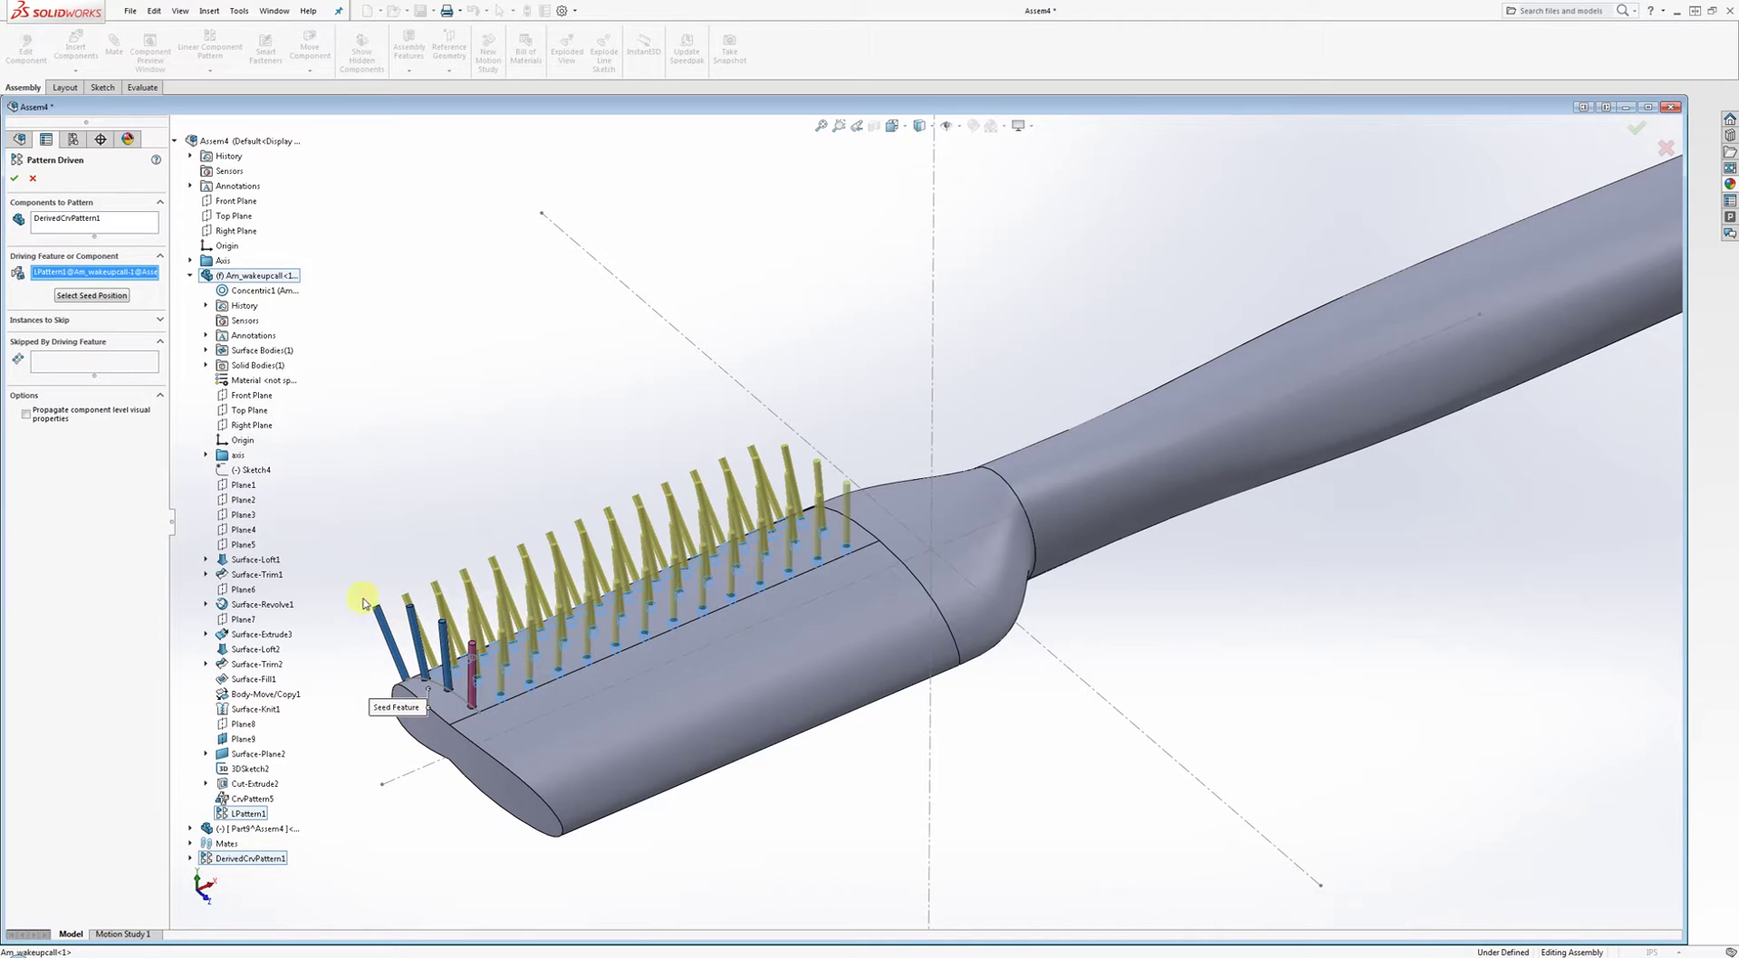
pyautogui.moveTo(578, 353); pyautogui.dragTo(446, 342, button='middle')
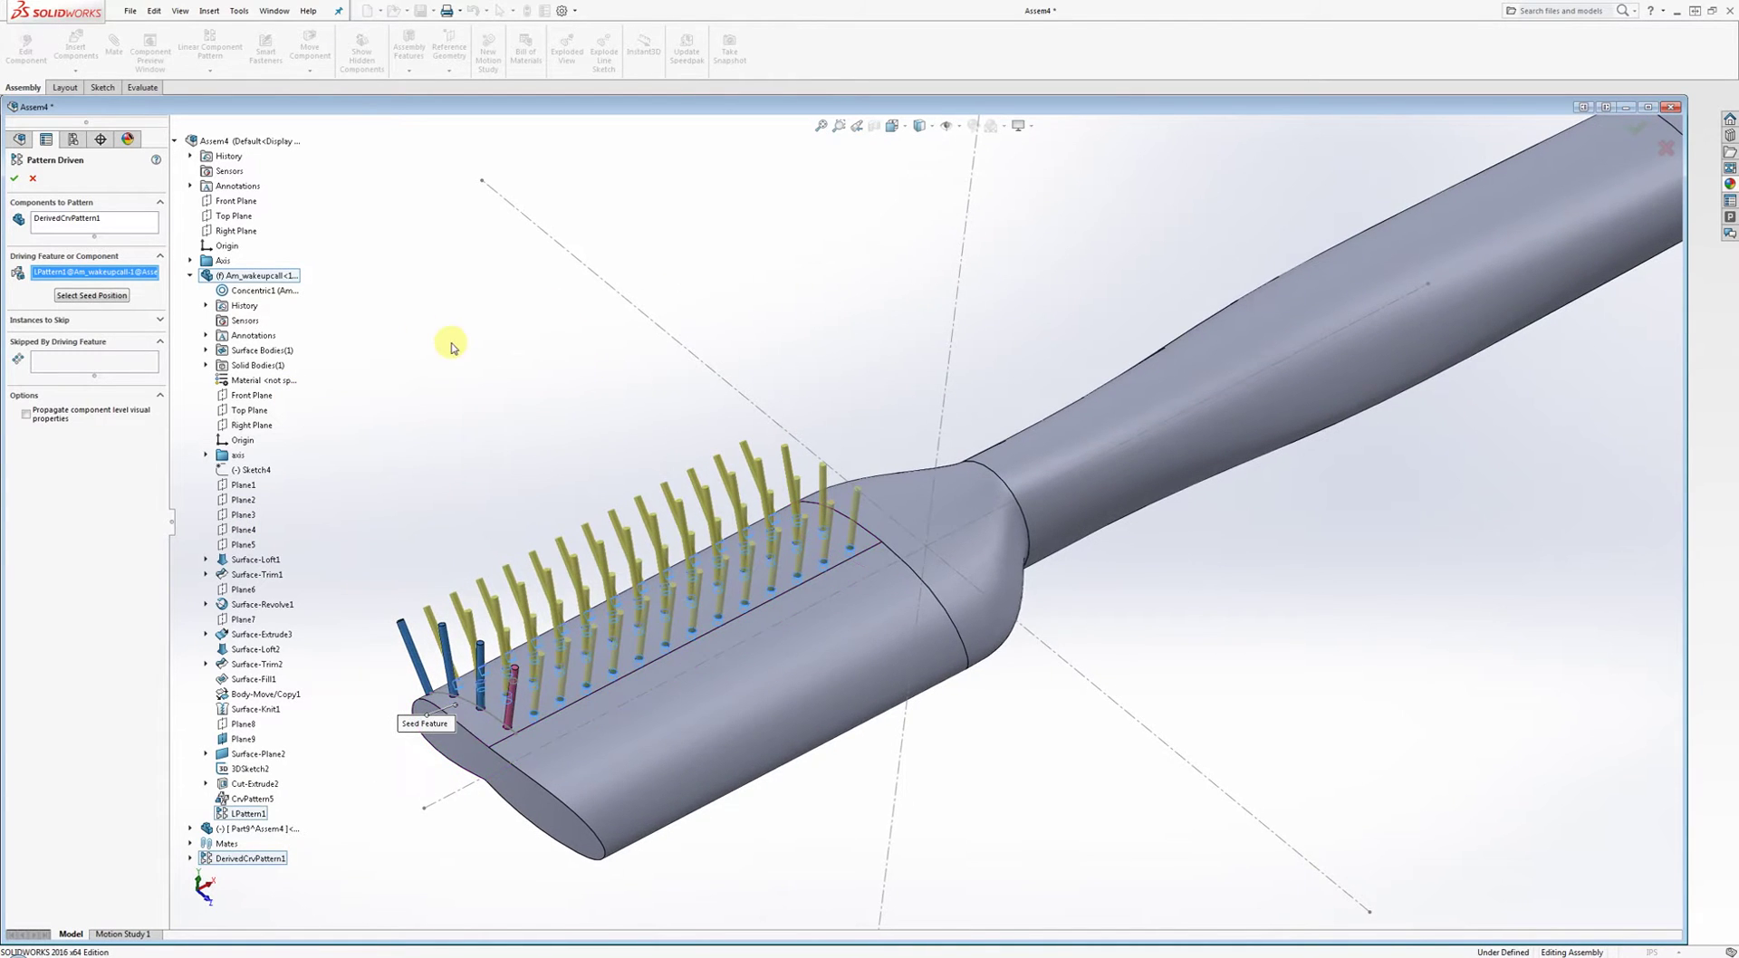
pyautogui.click(17, 181)
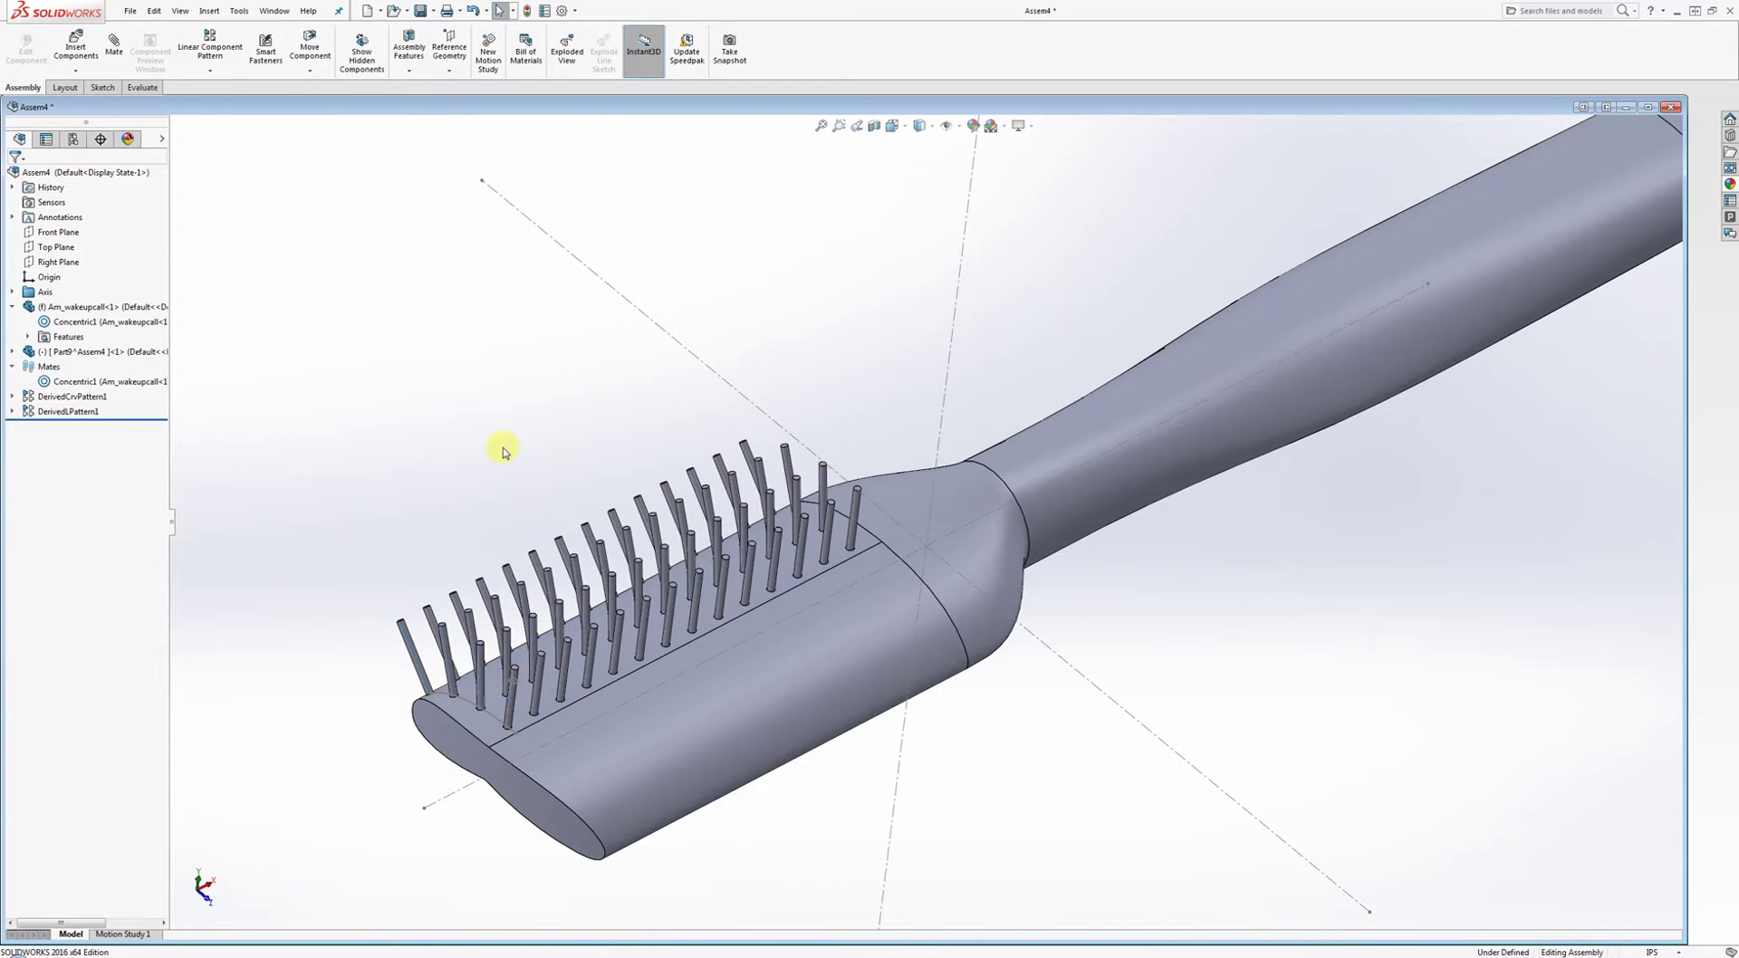
# Check the bristles' seating in the holes and save the assembly together with the modified Am_wakeupcall part.
pyautogui.moveTo(505, 450)
pyautogui.mouseDown(button='middle')
pyautogui.moveTo(570, 435)
pyautogui.moveTo(586, 384)
pyautogui.moveTo(660, 307)
pyautogui.moveTo(699, 423)
pyautogui.moveTo(652, 523)
pyautogui.moveTo(589, 554)
pyautogui.moveTo(582, 625)
pyautogui.moveTo(361, 512)
pyautogui.moveTo(470, 679)
pyautogui.moveTo(528, 676)
pyautogui.mouseUp(button='middle')
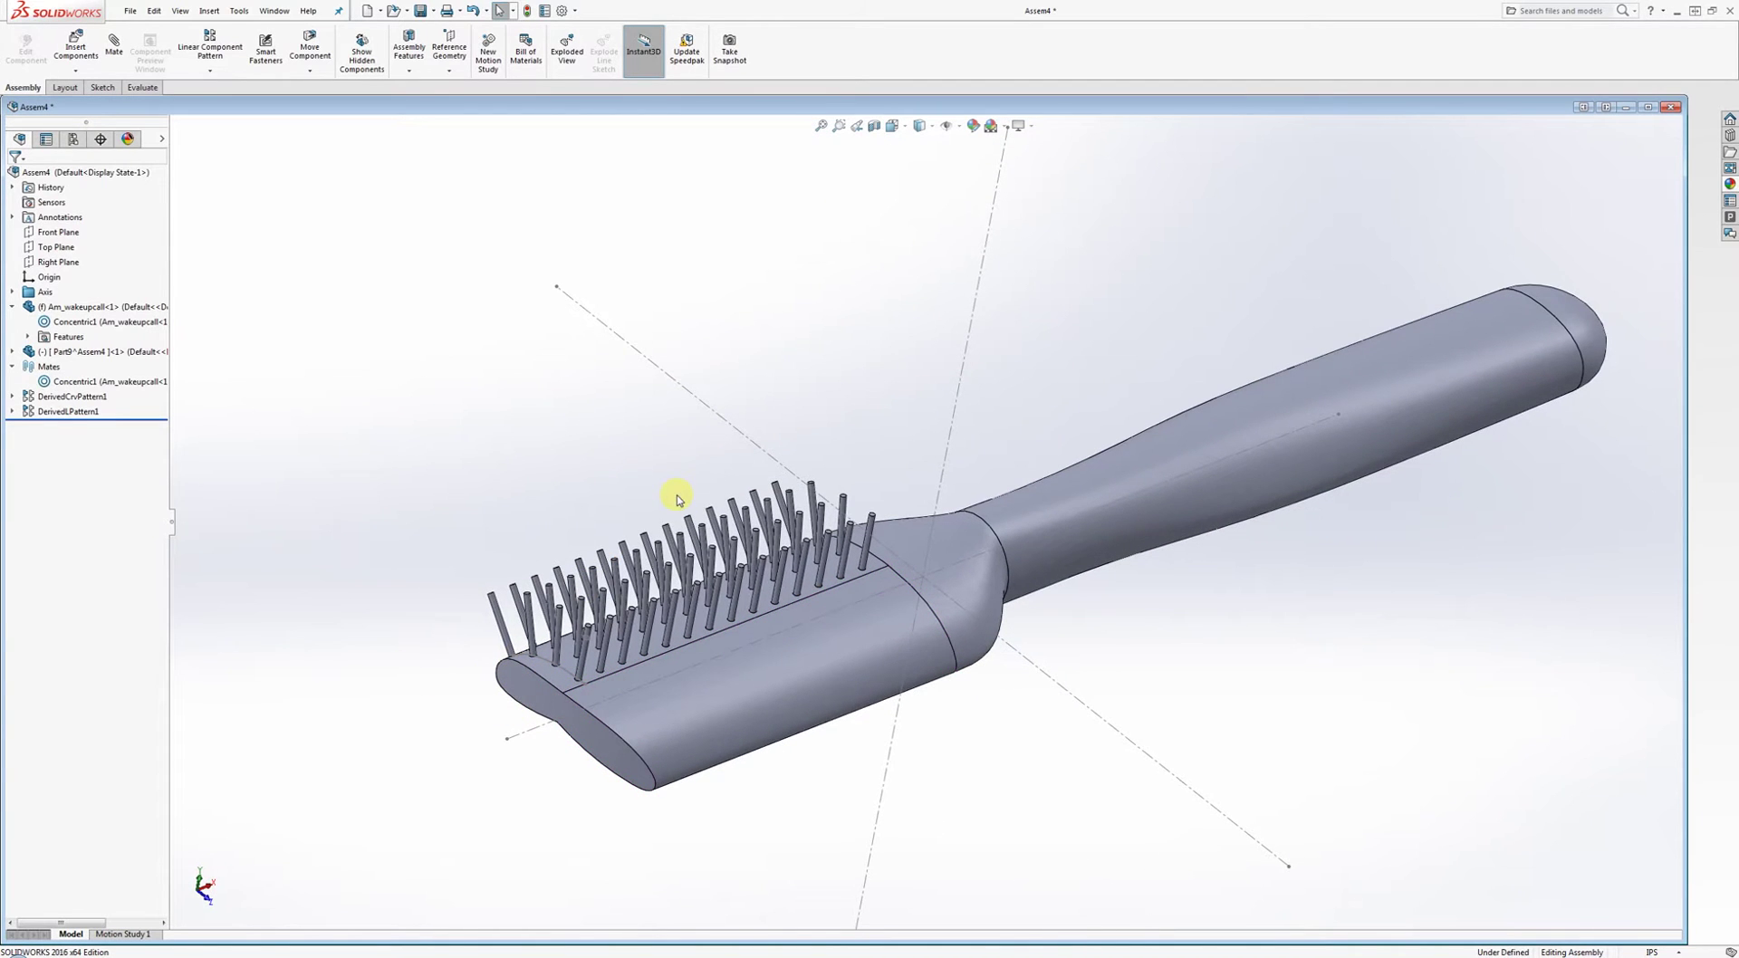
pyautogui.scroll(-5, 585, 536)
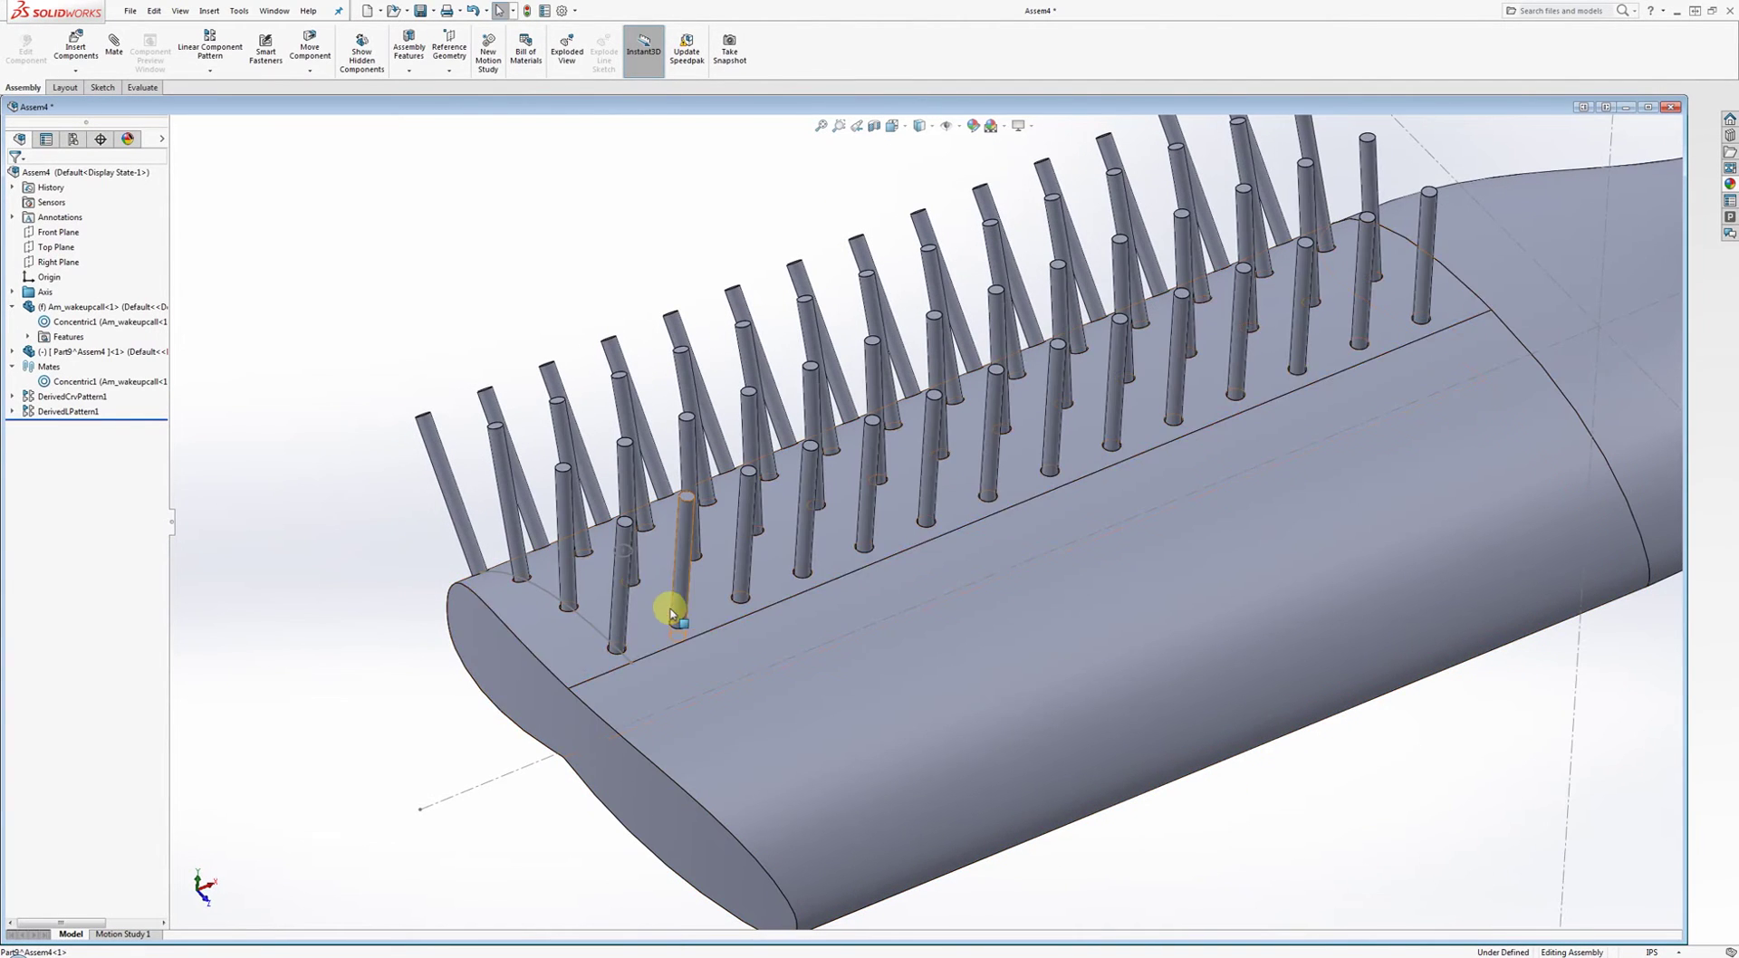
pyautogui.moveTo(621, 610)
pyautogui.mouseDown(button='middle')
pyautogui.moveTo(661, 680)
pyautogui.moveTo(640, 661)
pyautogui.mouseUp(button='middle')
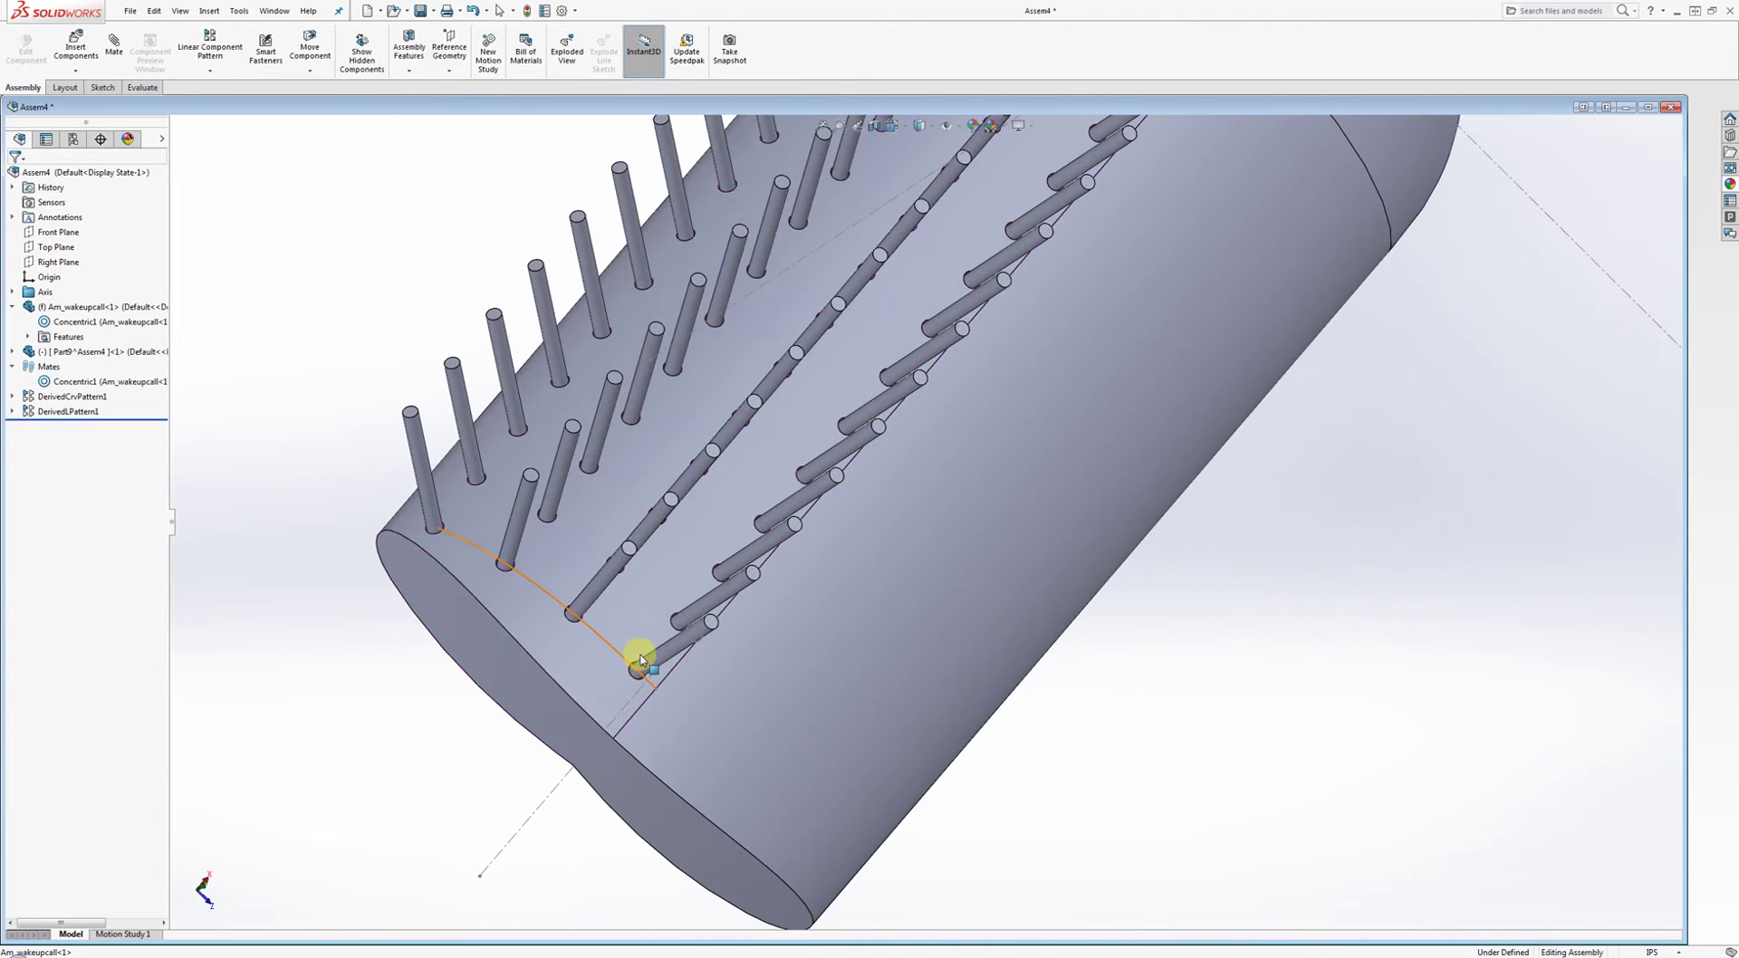
pyautogui.moveTo(661, 590)
pyautogui.mouseDown(button='middle')
pyautogui.moveTo(667, 372)
pyautogui.moveTo(802, 502)
pyautogui.moveTo(773, 377)
pyautogui.moveTo(869, 284)
pyautogui.moveTo(718, 310)
pyautogui.moveTo(691, 341)
pyautogui.moveTo(737, 408)
pyautogui.moveTo(716, 409)
pyautogui.mouseUp(button='middle')
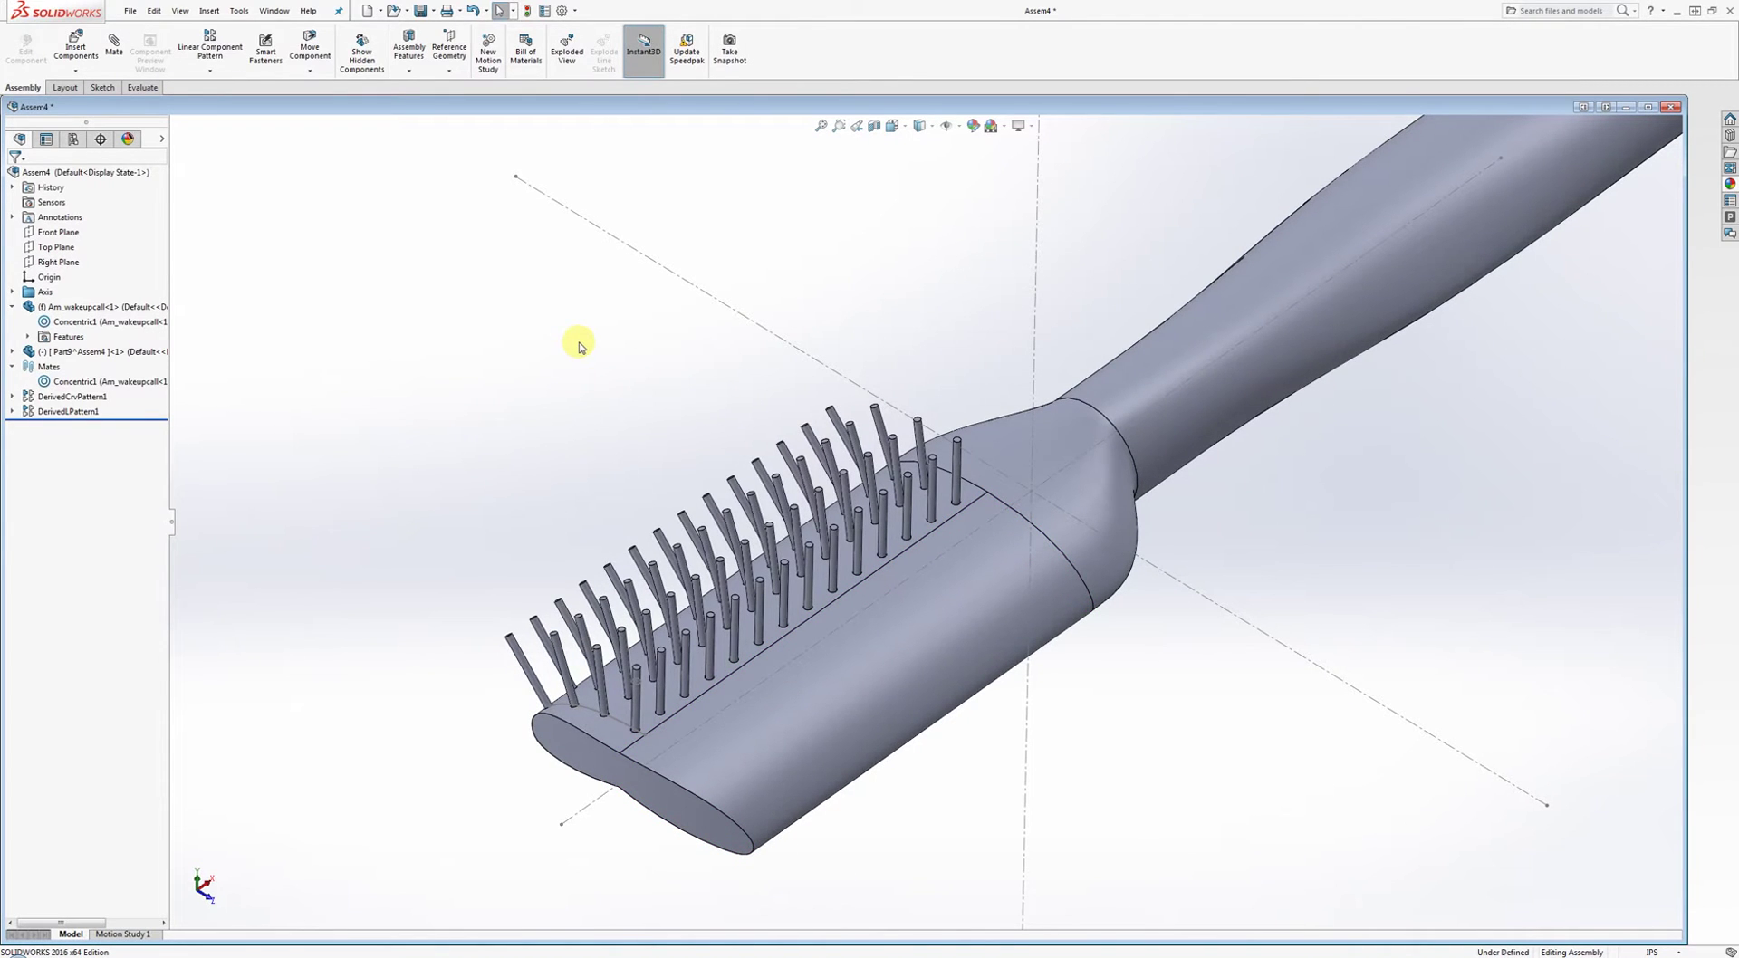
pyautogui.hotkey('ctrl', 's')
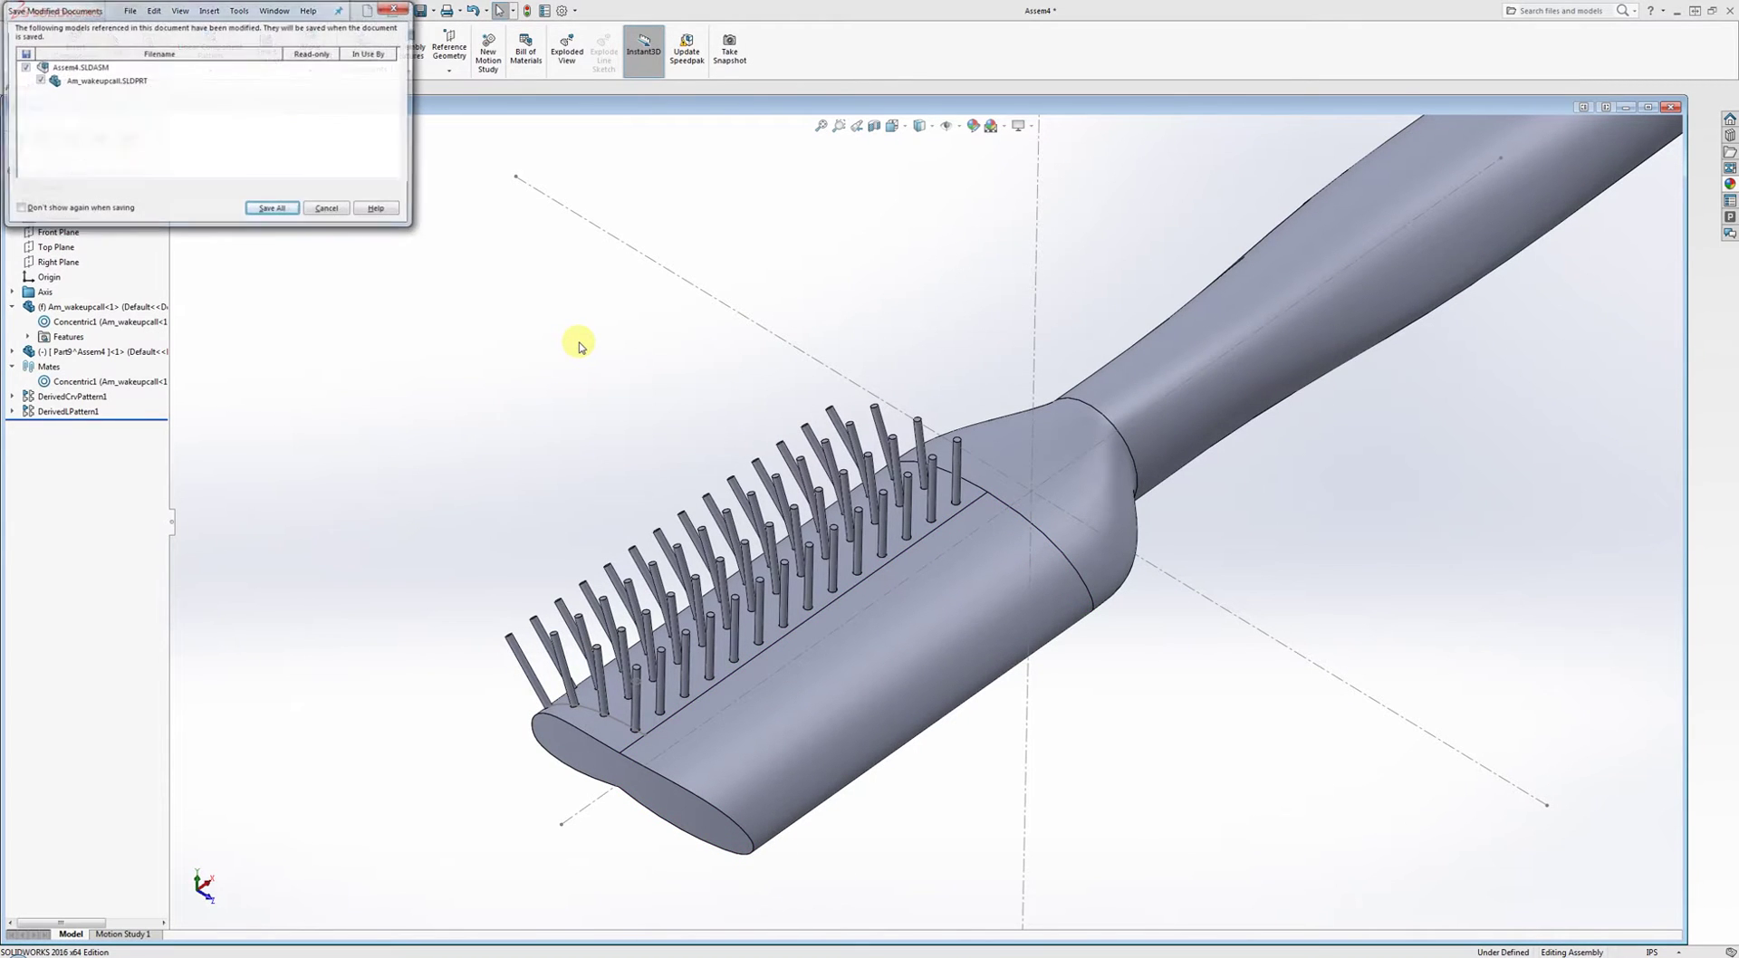
pyautogui.click(274, 209)
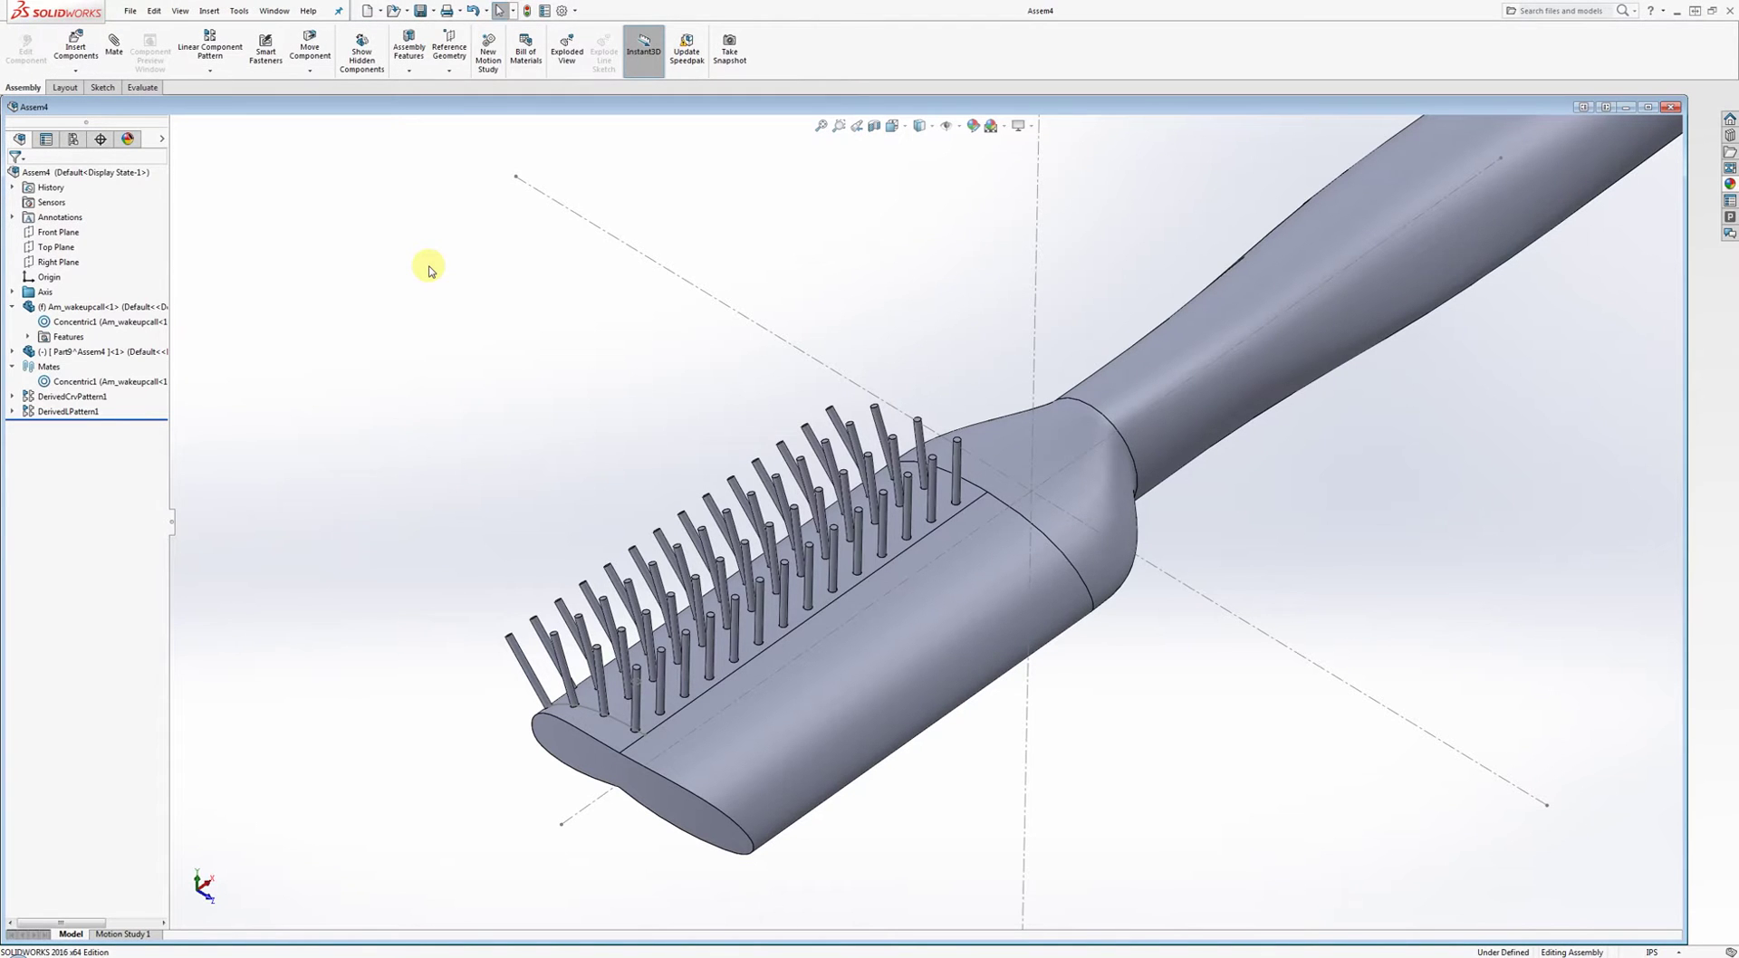
pyautogui.moveTo(528, 351)
pyautogui.mouseDown(button='middle')
pyautogui.moveTo(548, 377)
pyautogui.moveTo(601, 287)
pyautogui.moveTo(555, 299)
pyautogui.mouseUp(button='middle')
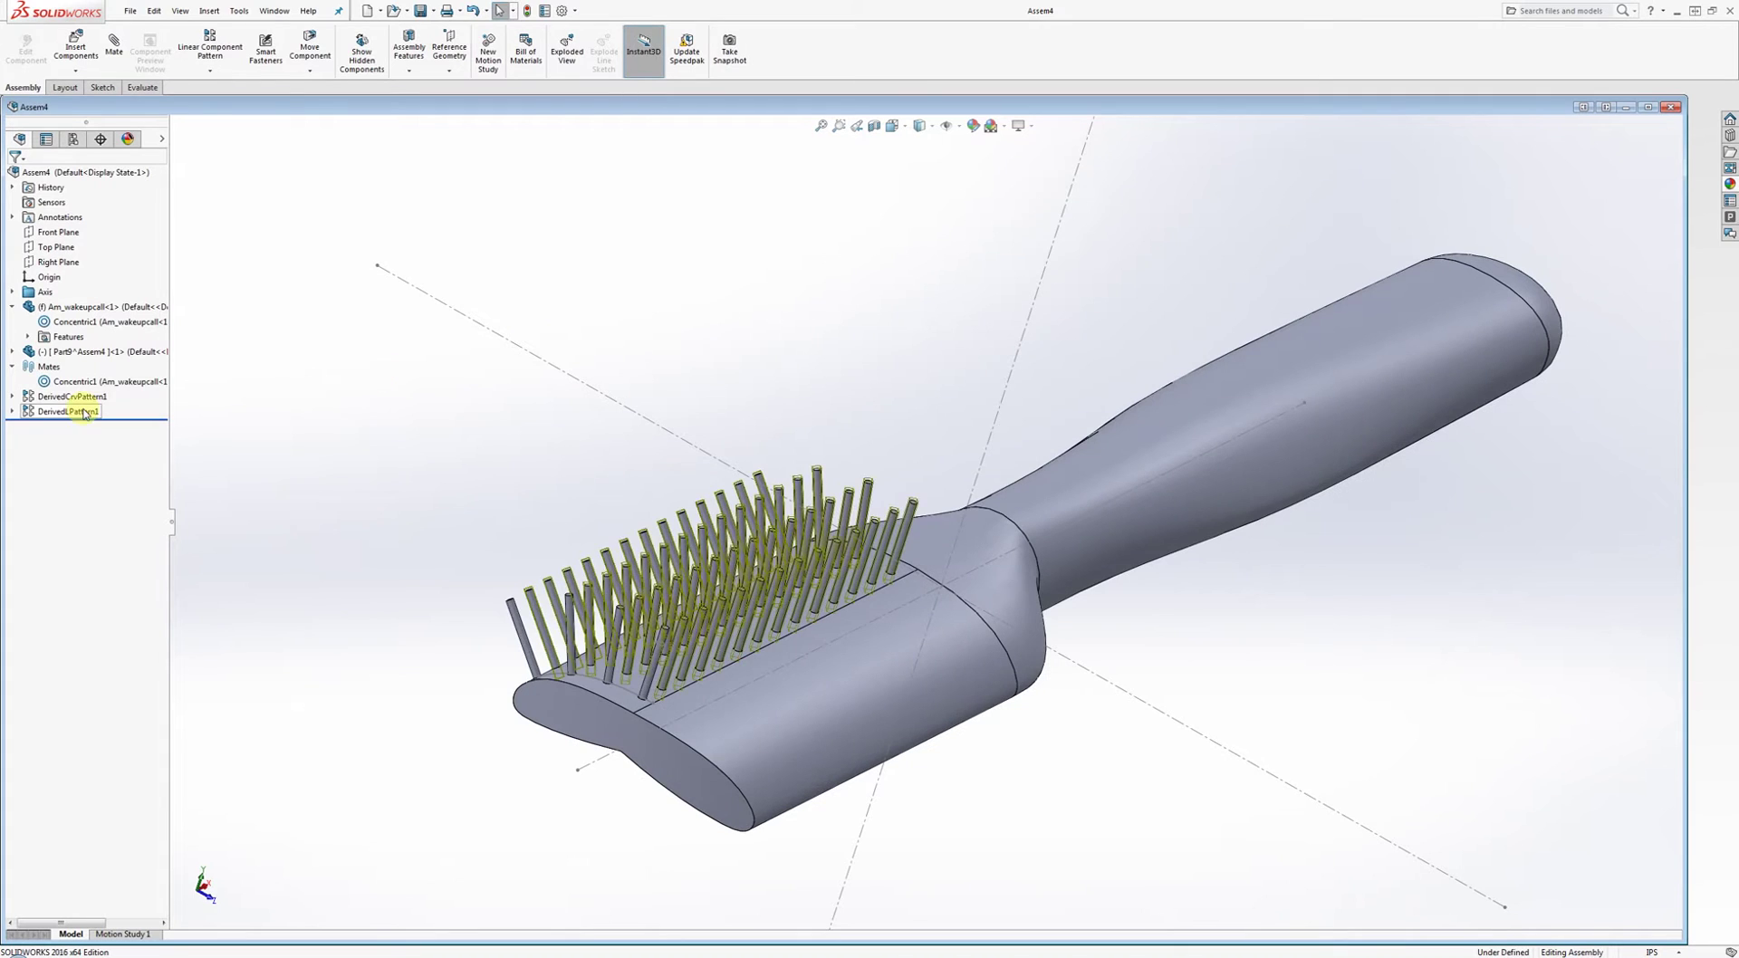
pyautogui.click(29, 337)
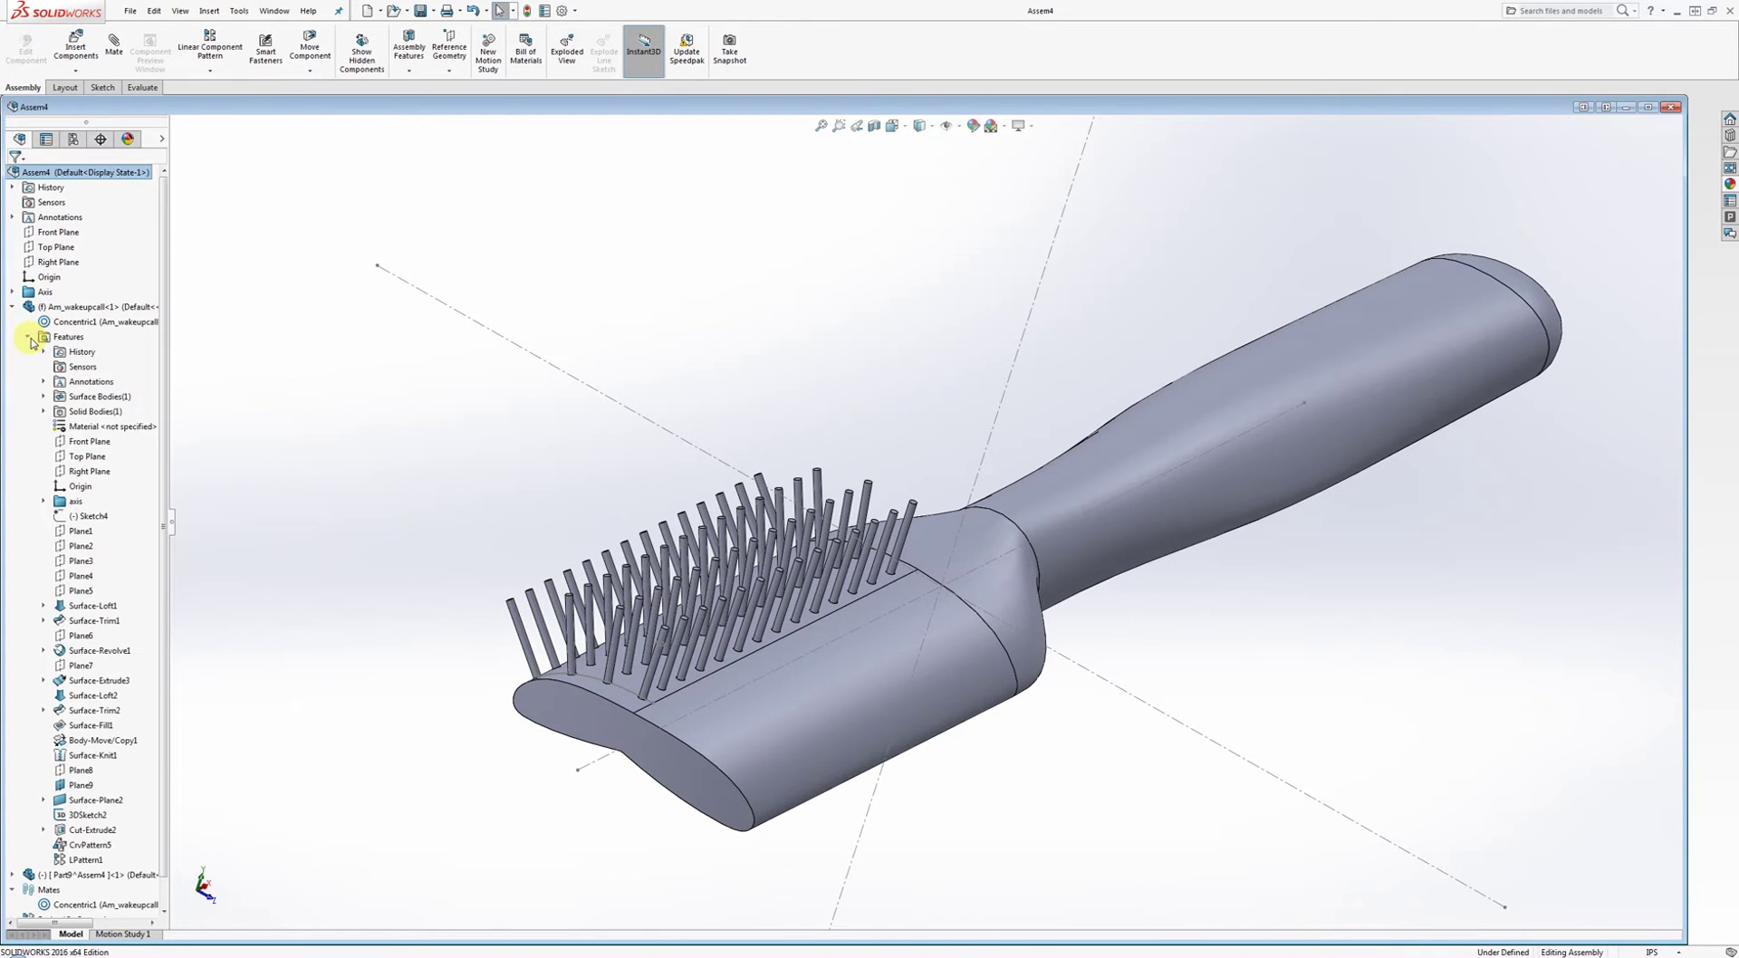
pyautogui.rightClick(87, 835)
pyautogui.click(299, 801)
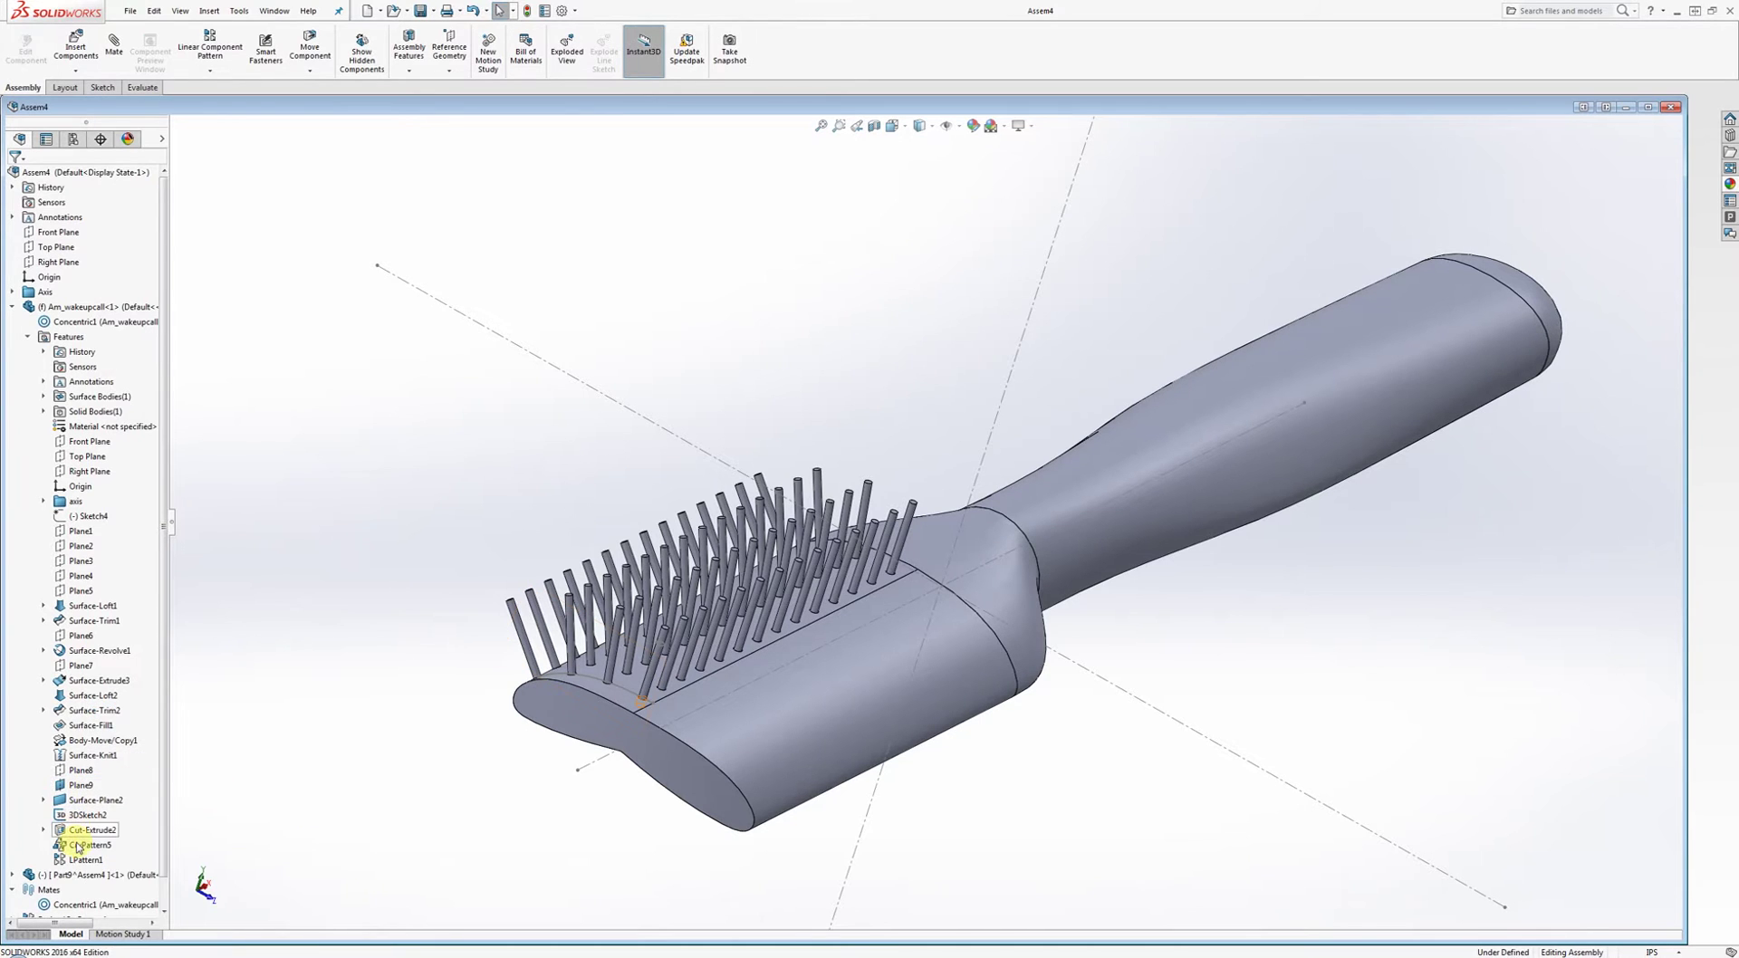
# Edit the bristle part in context, shorten its Boss-Extrude1 to a small stub, and return to the assembly.
pyautogui.click(70, 875)
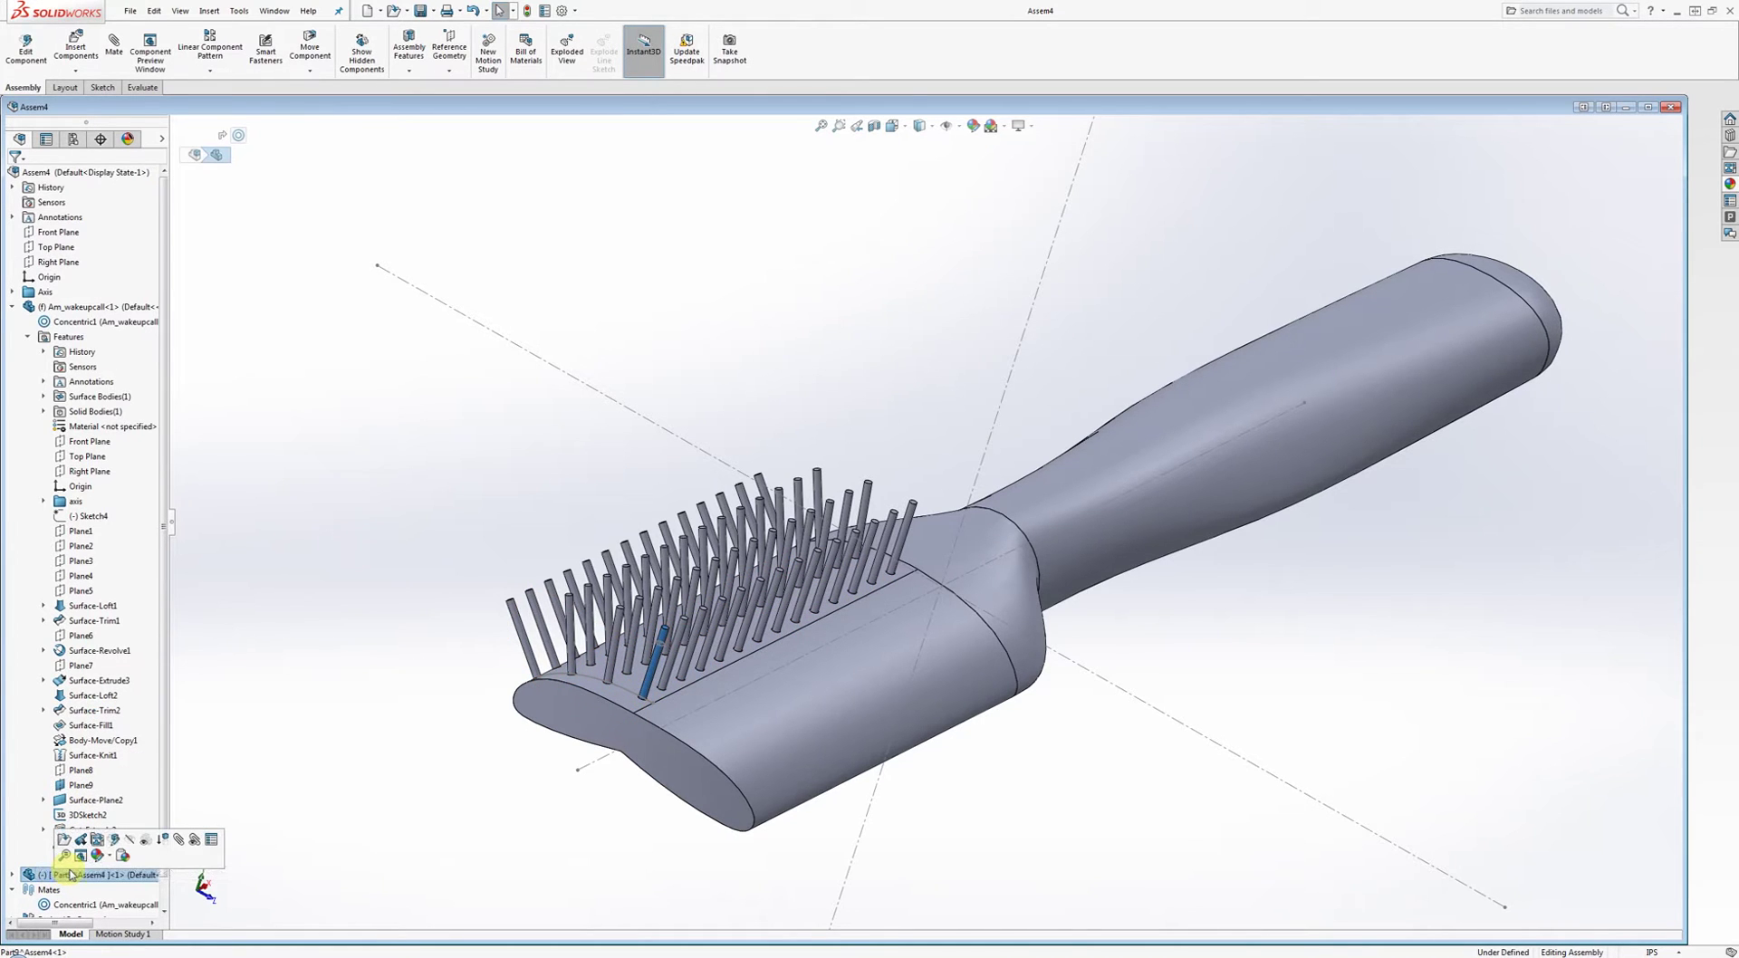
pyautogui.click(114, 840)
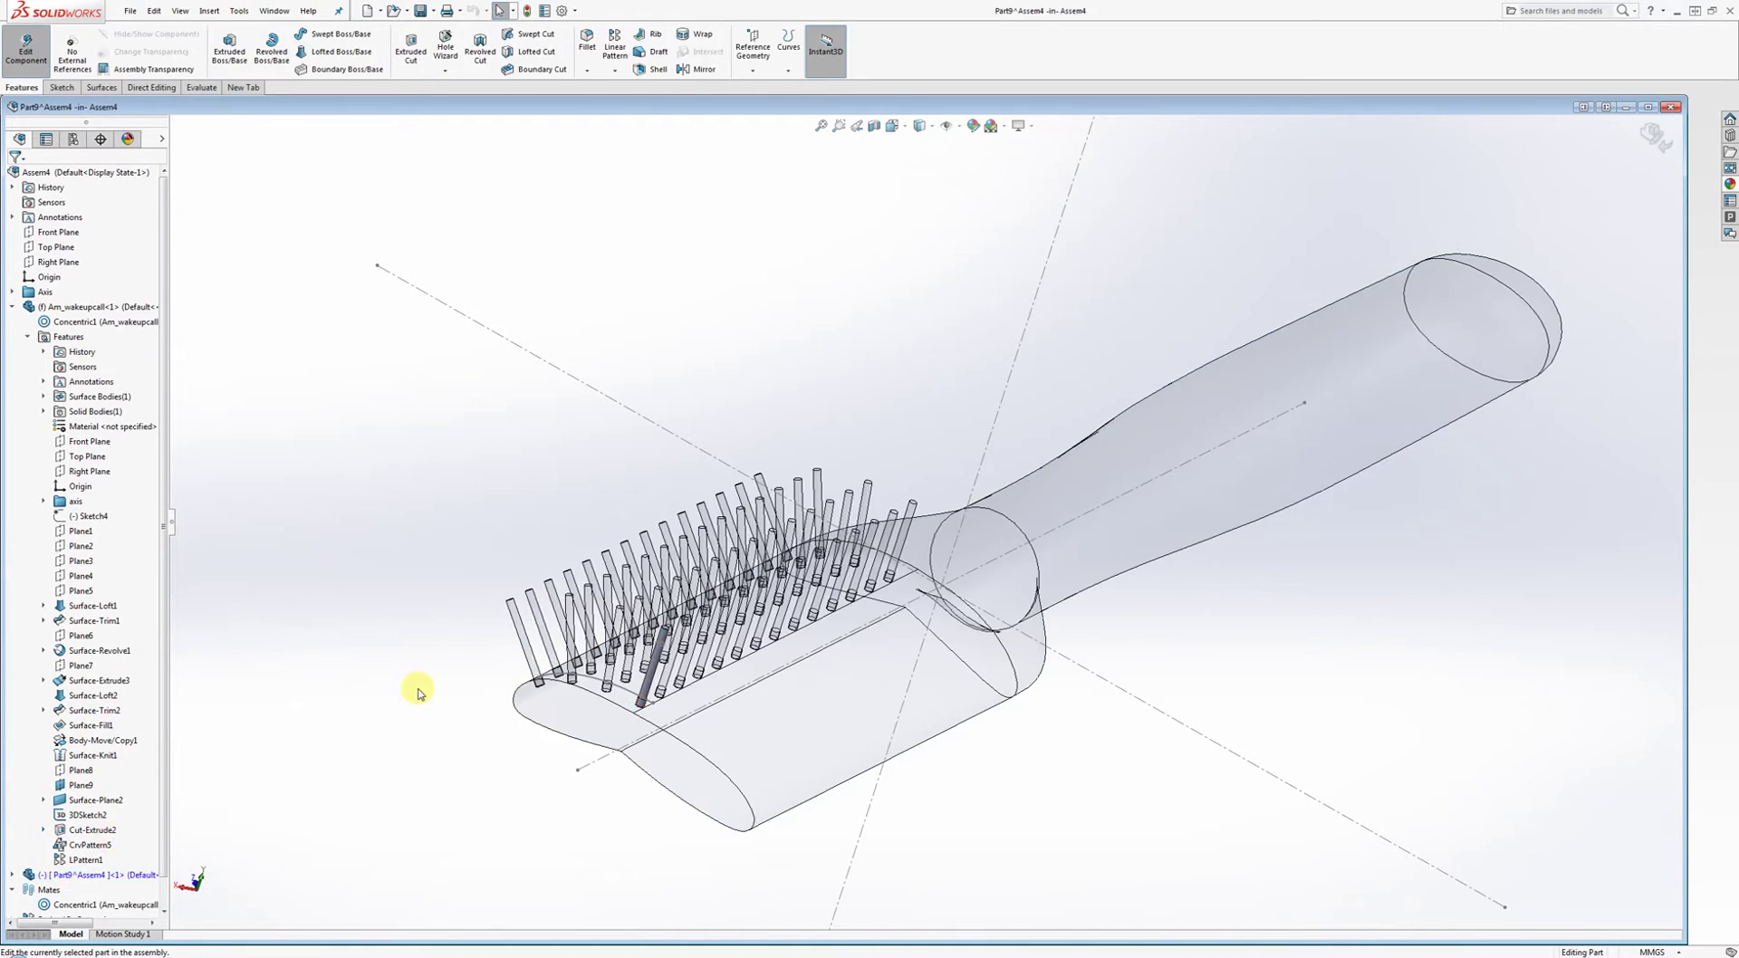
pyautogui.click(13, 875)
pyautogui.scroll(-2, 91, 887)
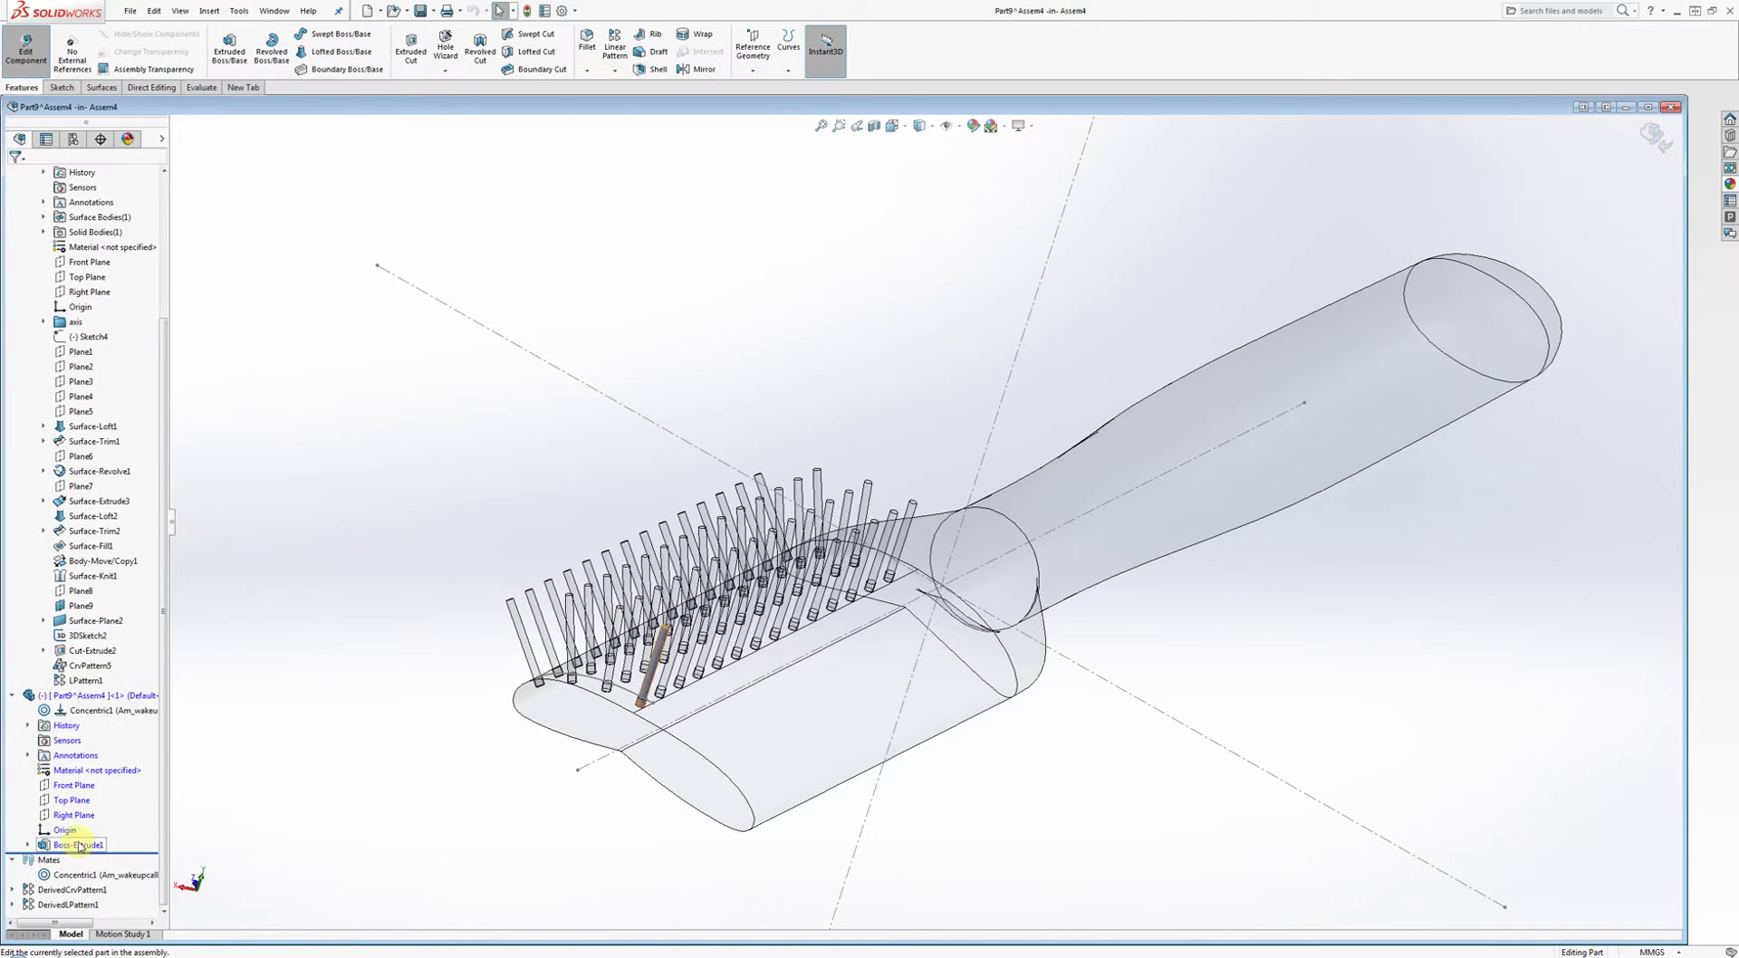
pyautogui.rightClick(78, 845)
pyautogui.click(89, 675)
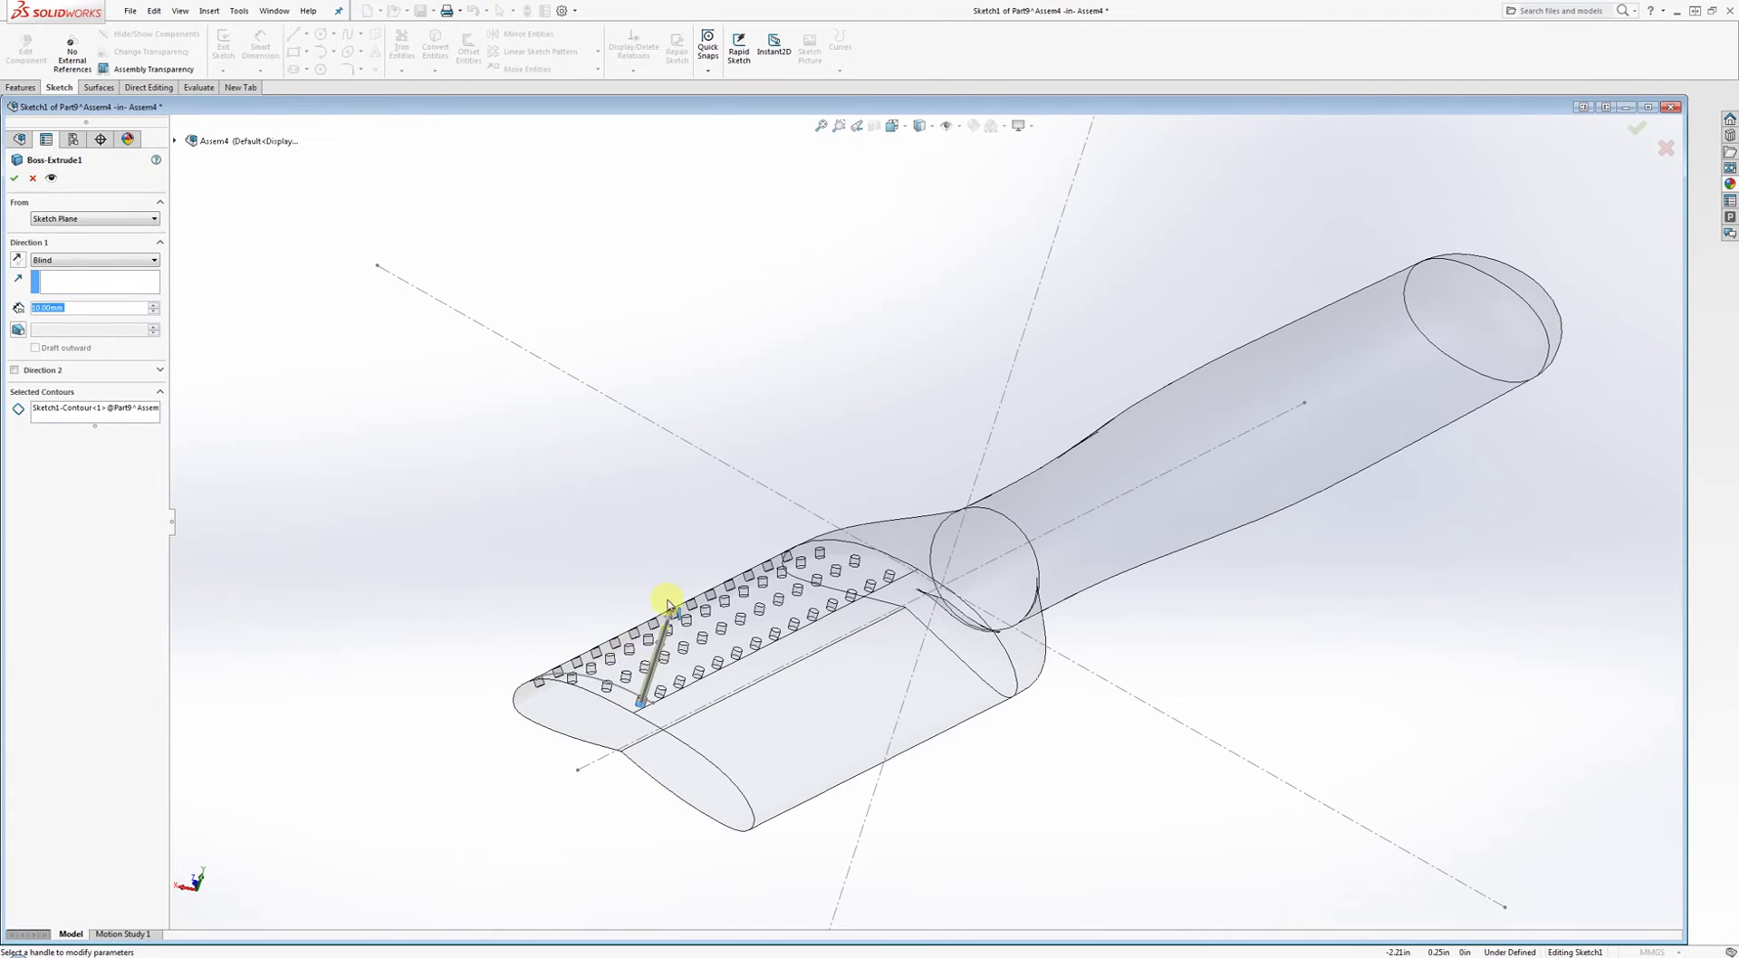
pyautogui.moveTo(667, 624); pyautogui.dragTo(649, 691)
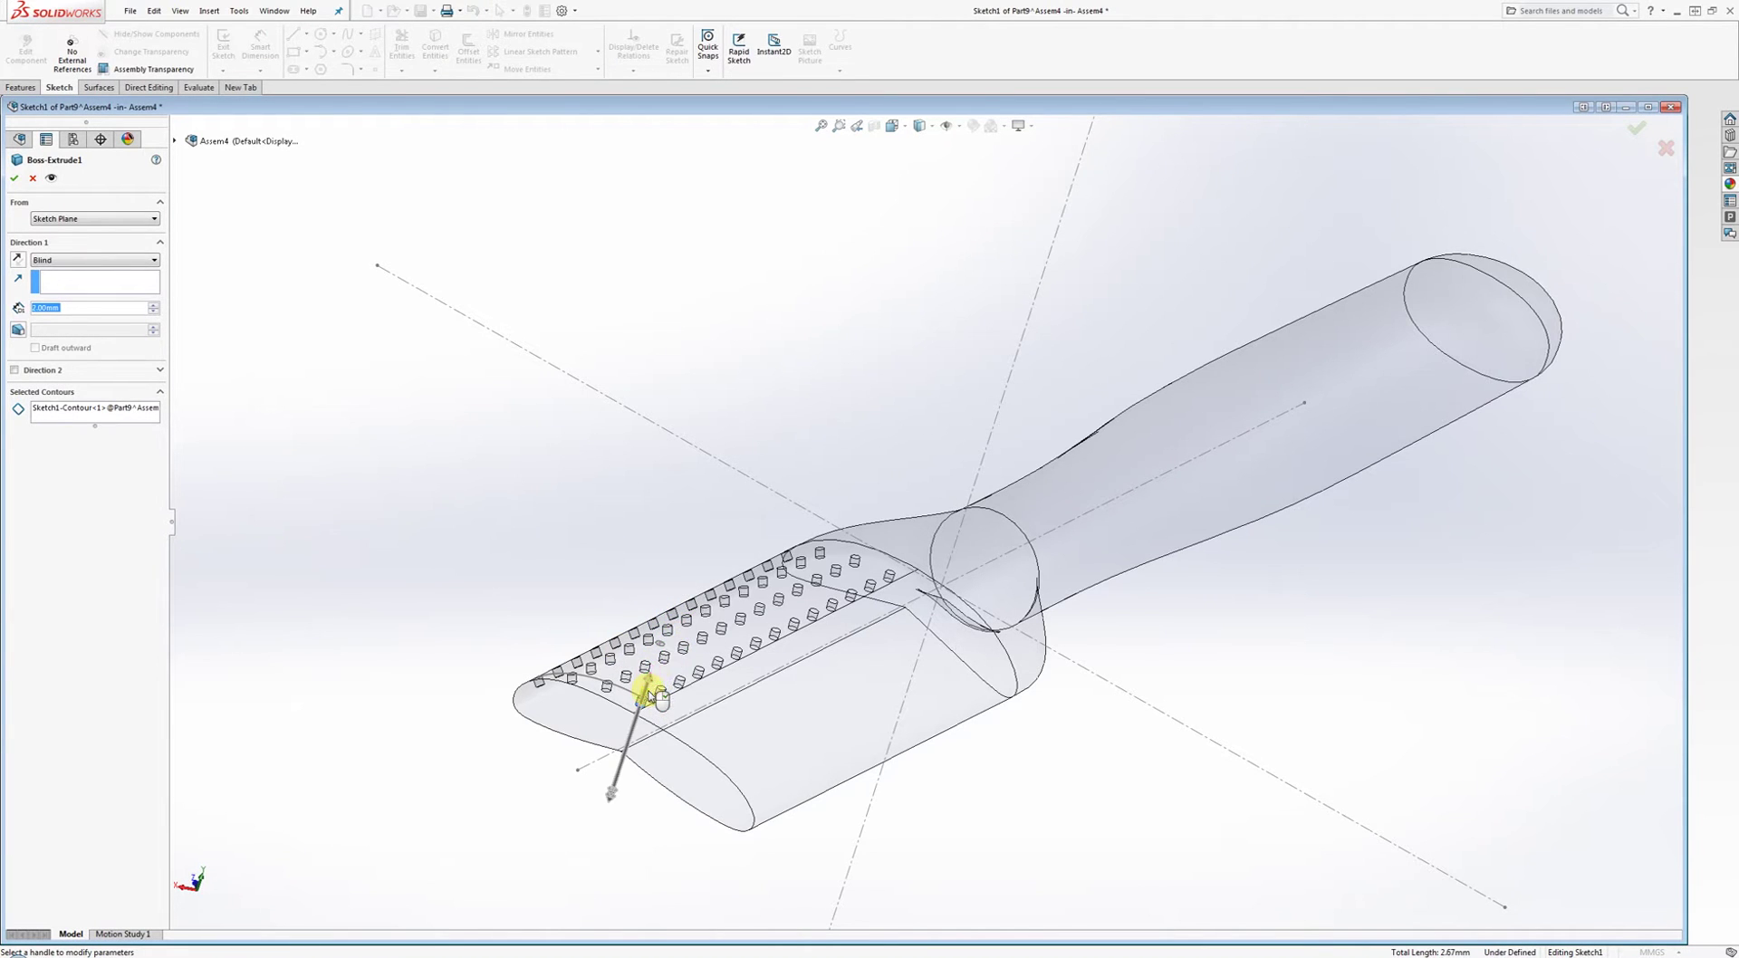
pyautogui.click(1636, 128)
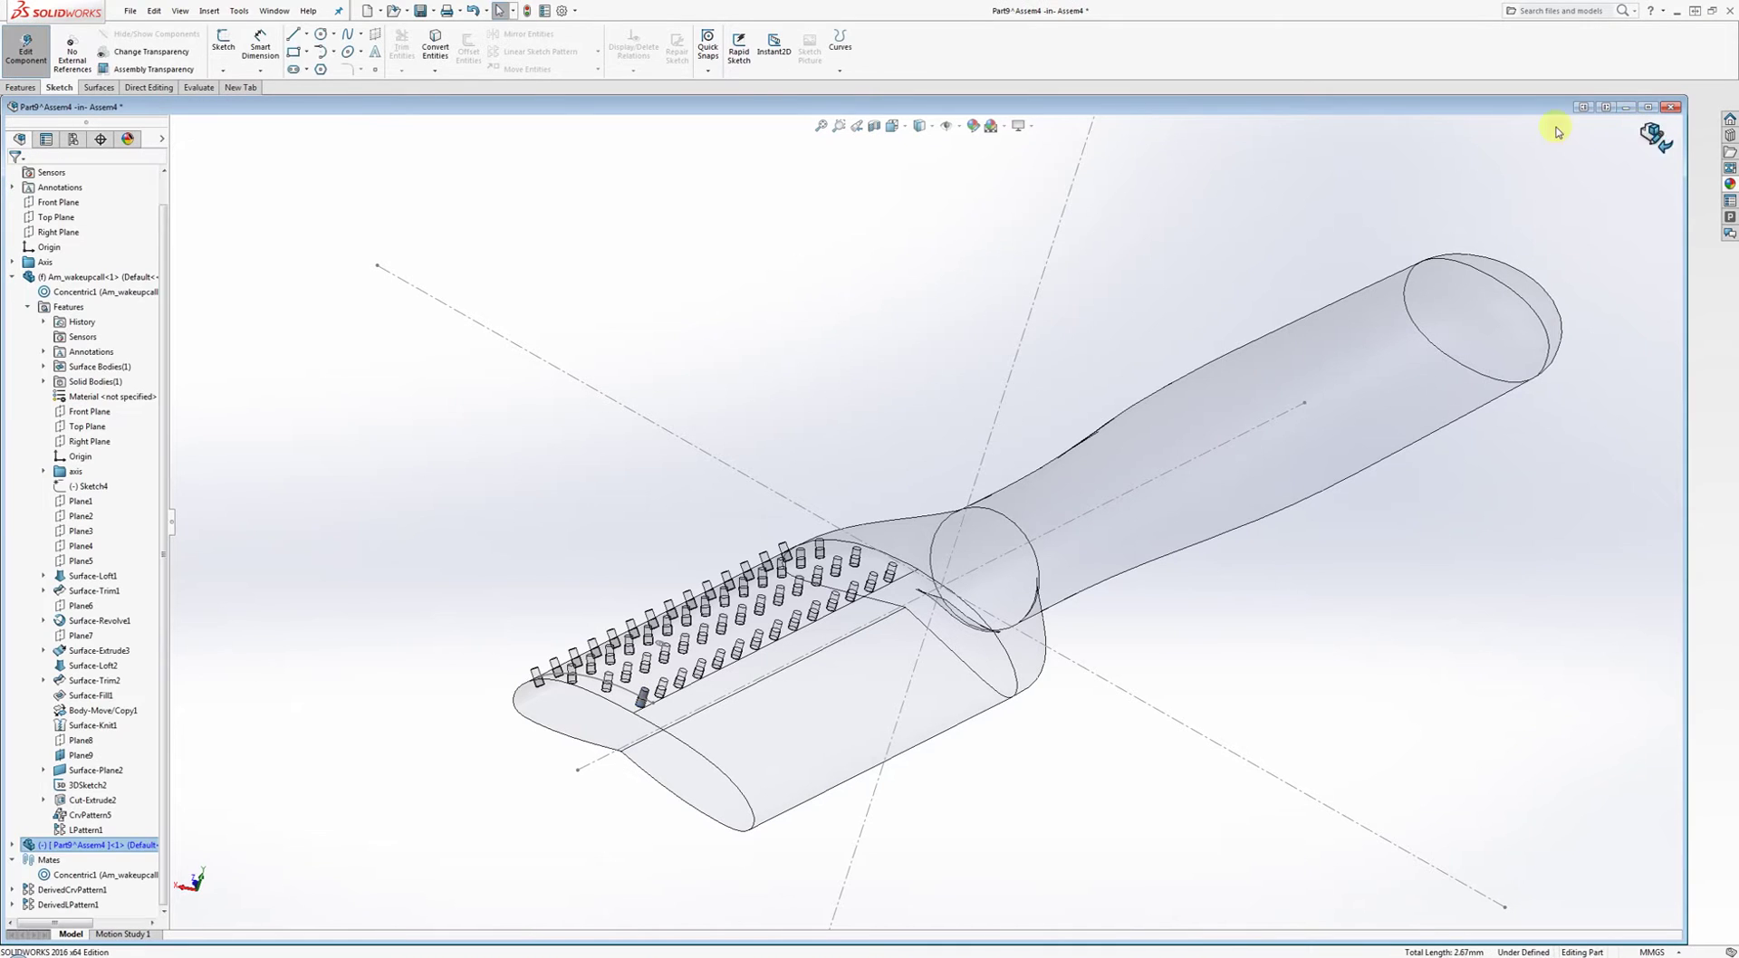
pyautogui.click(1650, 131)
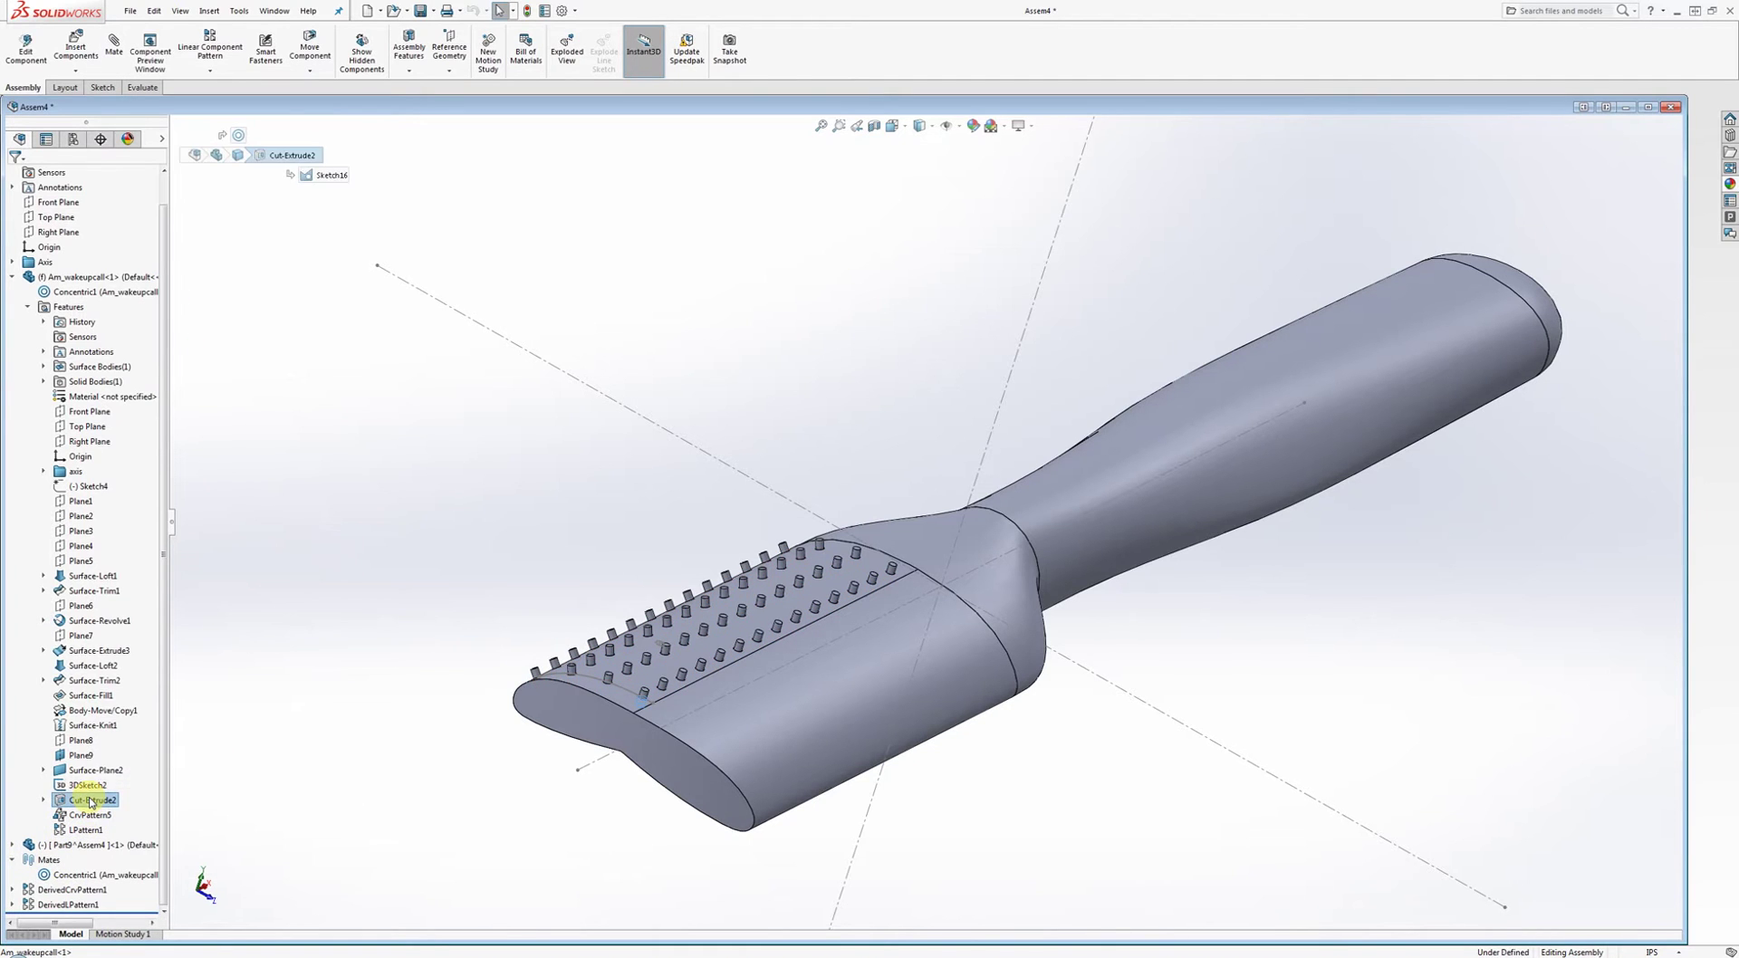
# Lengthen the bristle part's Boss-Extrude1 well past the brush head surface and return to editing the assembly.
pyautogui.rightClick(91, 802)
pyautogui.click(377, 758)
pyautogui.click(13, 844)
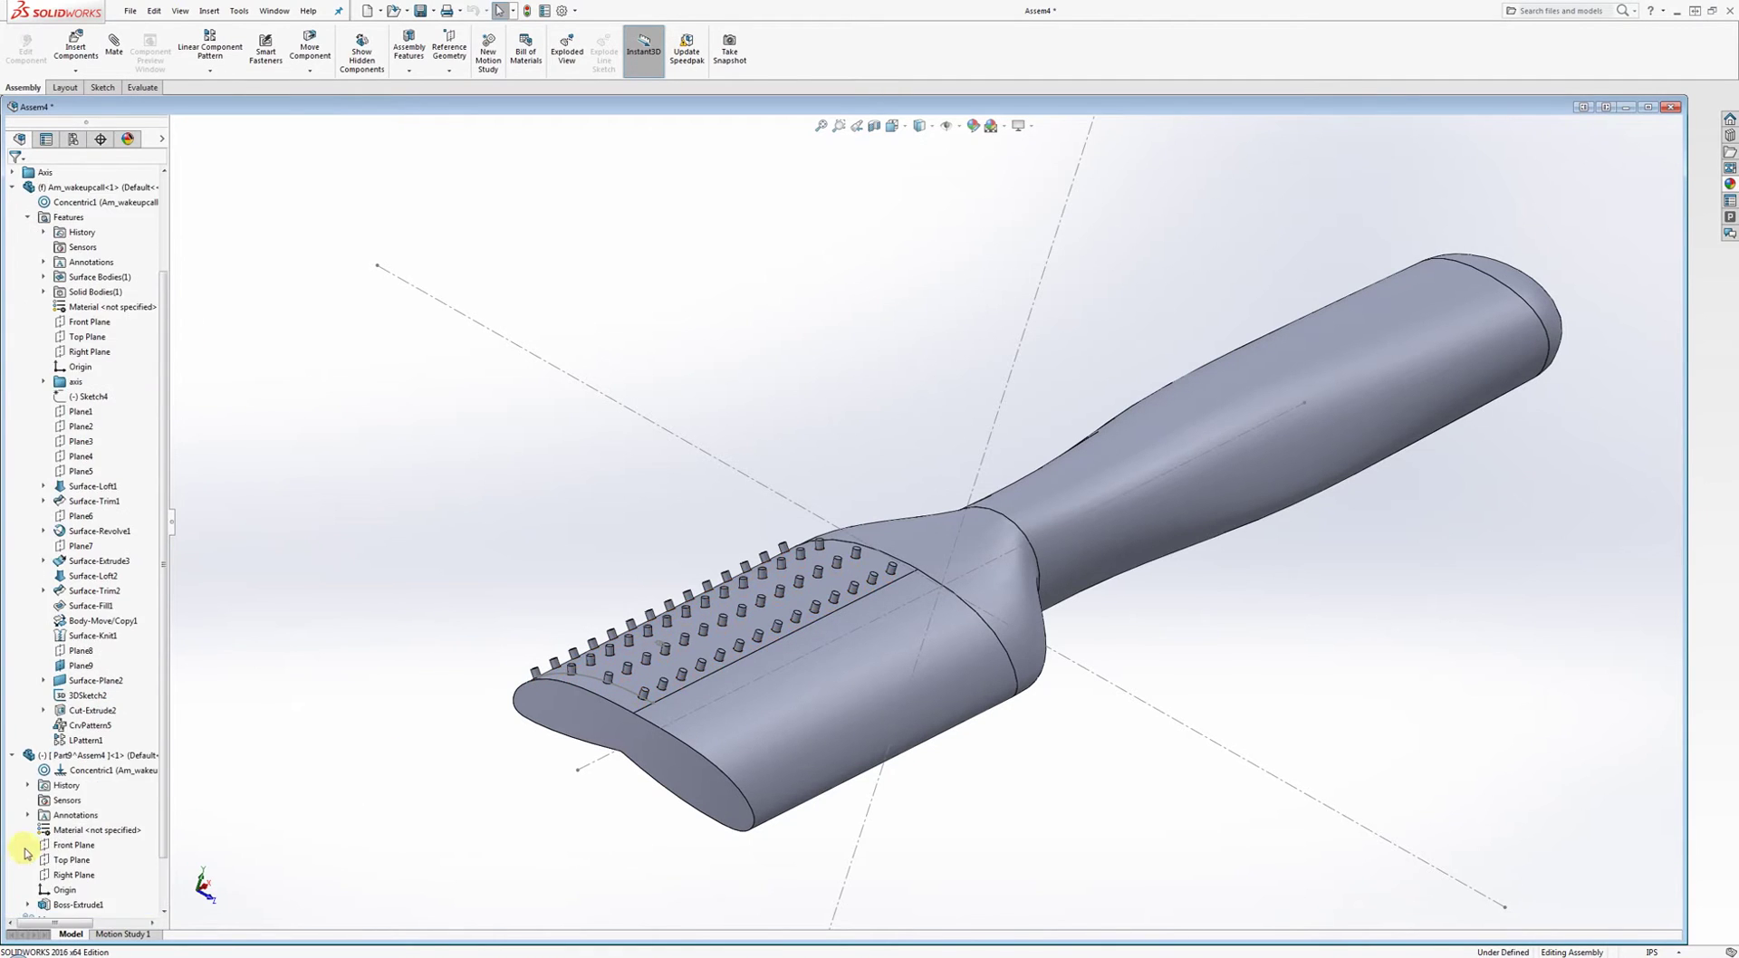
pyautogui.rightClick(65, 904)
pyautogui.click(82, 712)
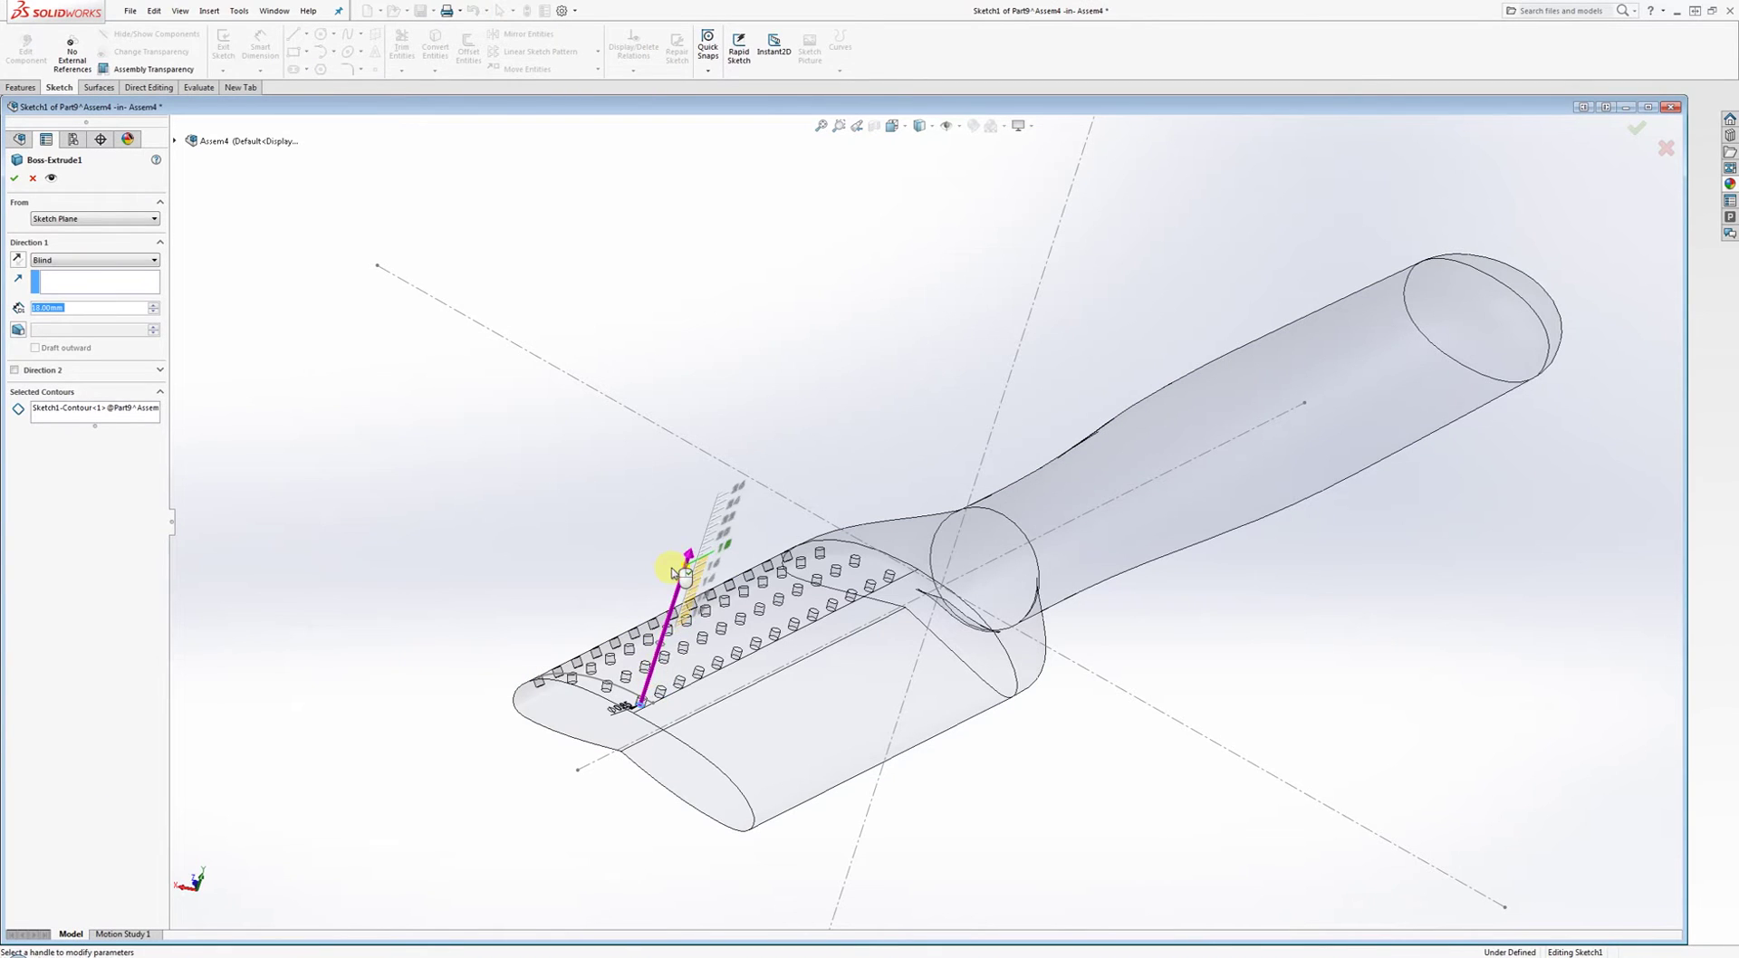
pyautogui.press('Return')
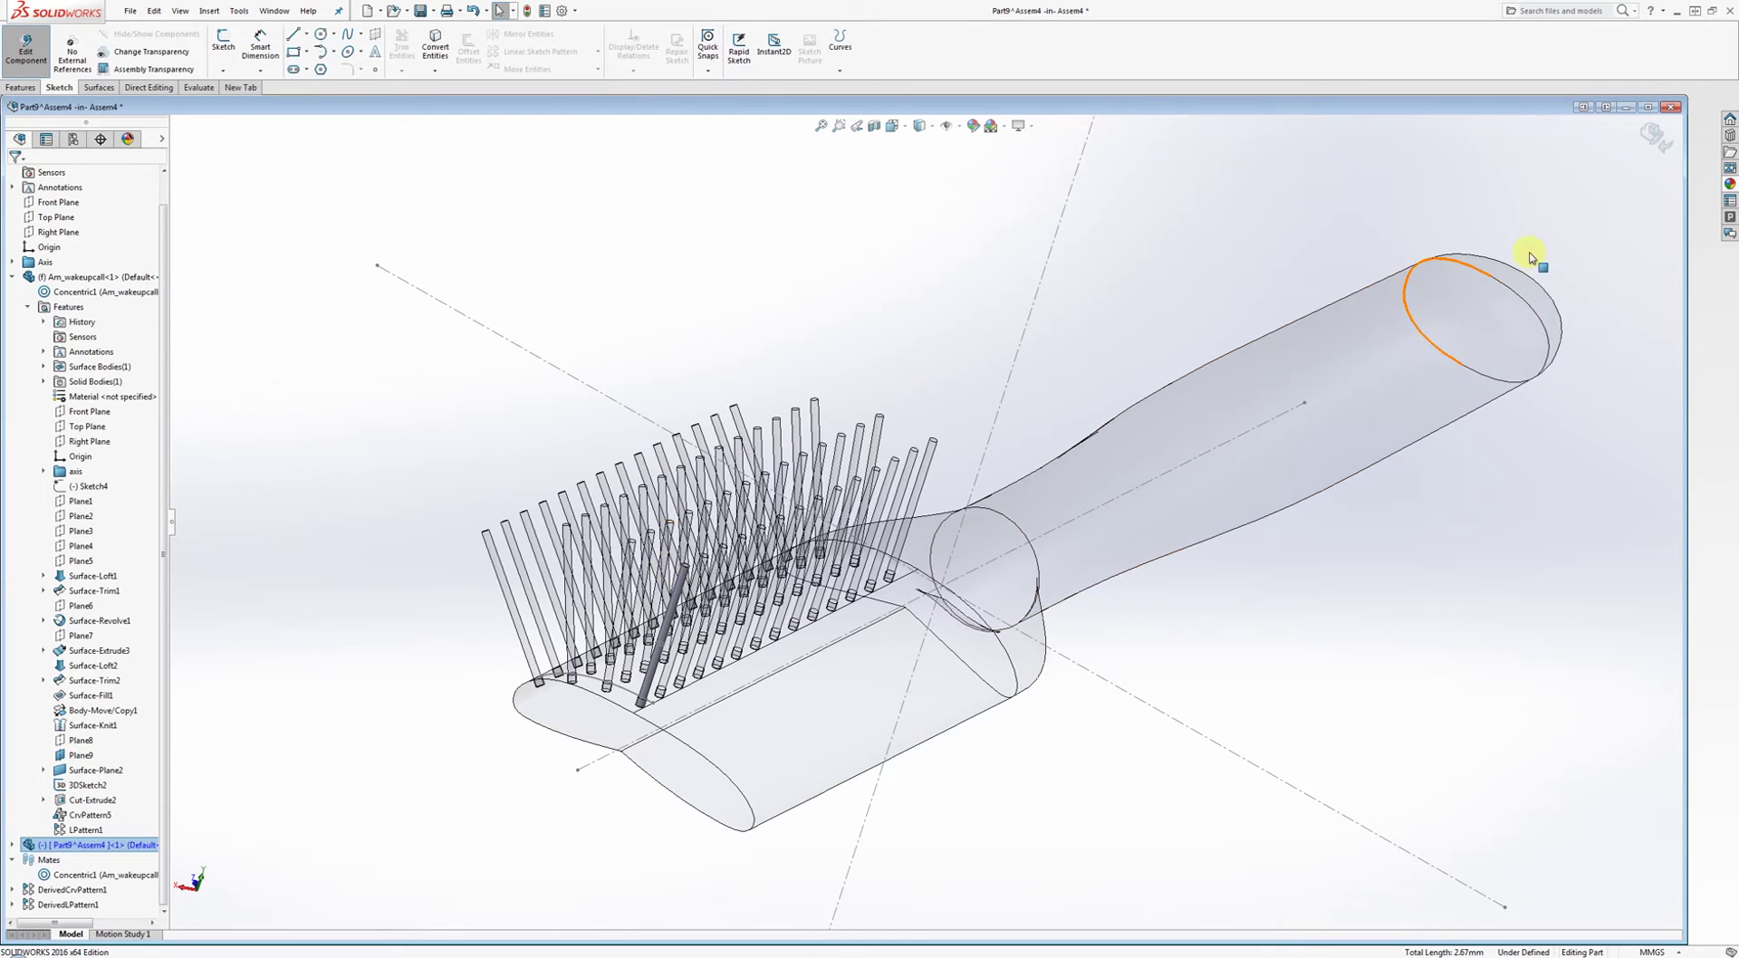
pyautogui.click(1658, 138)
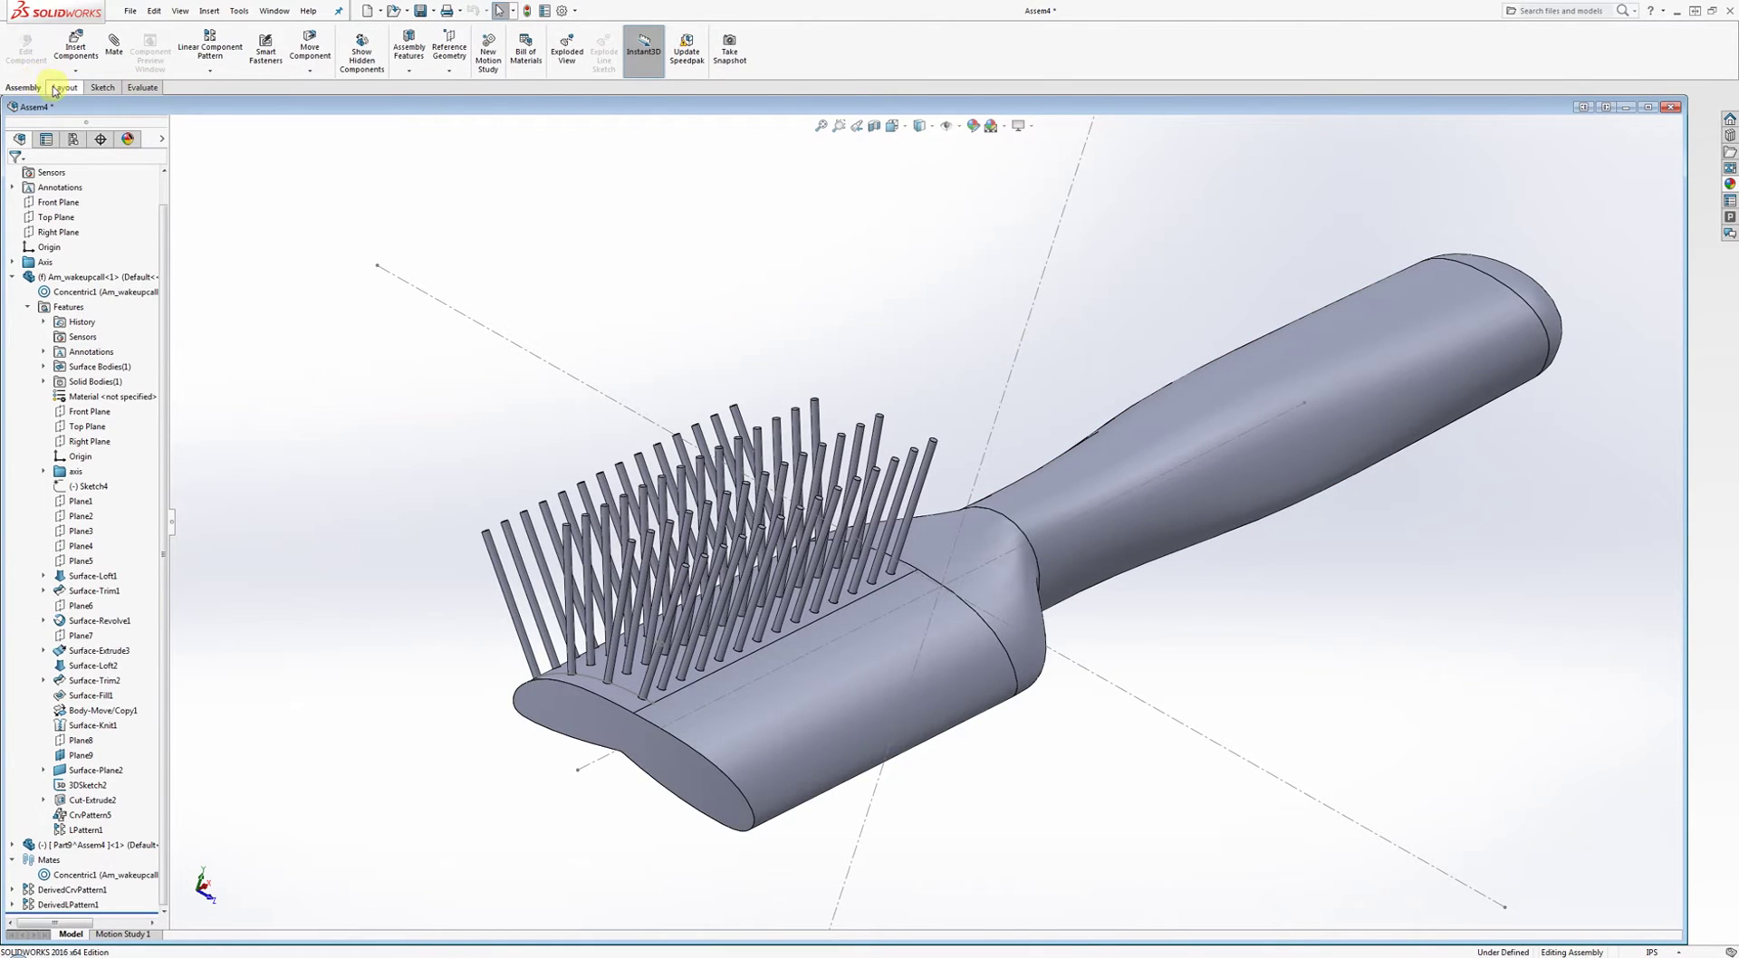
# Start a Mirror Components operation with the assembly's Front Plane as the mirror plane.
pyautogui.click(12, 277)
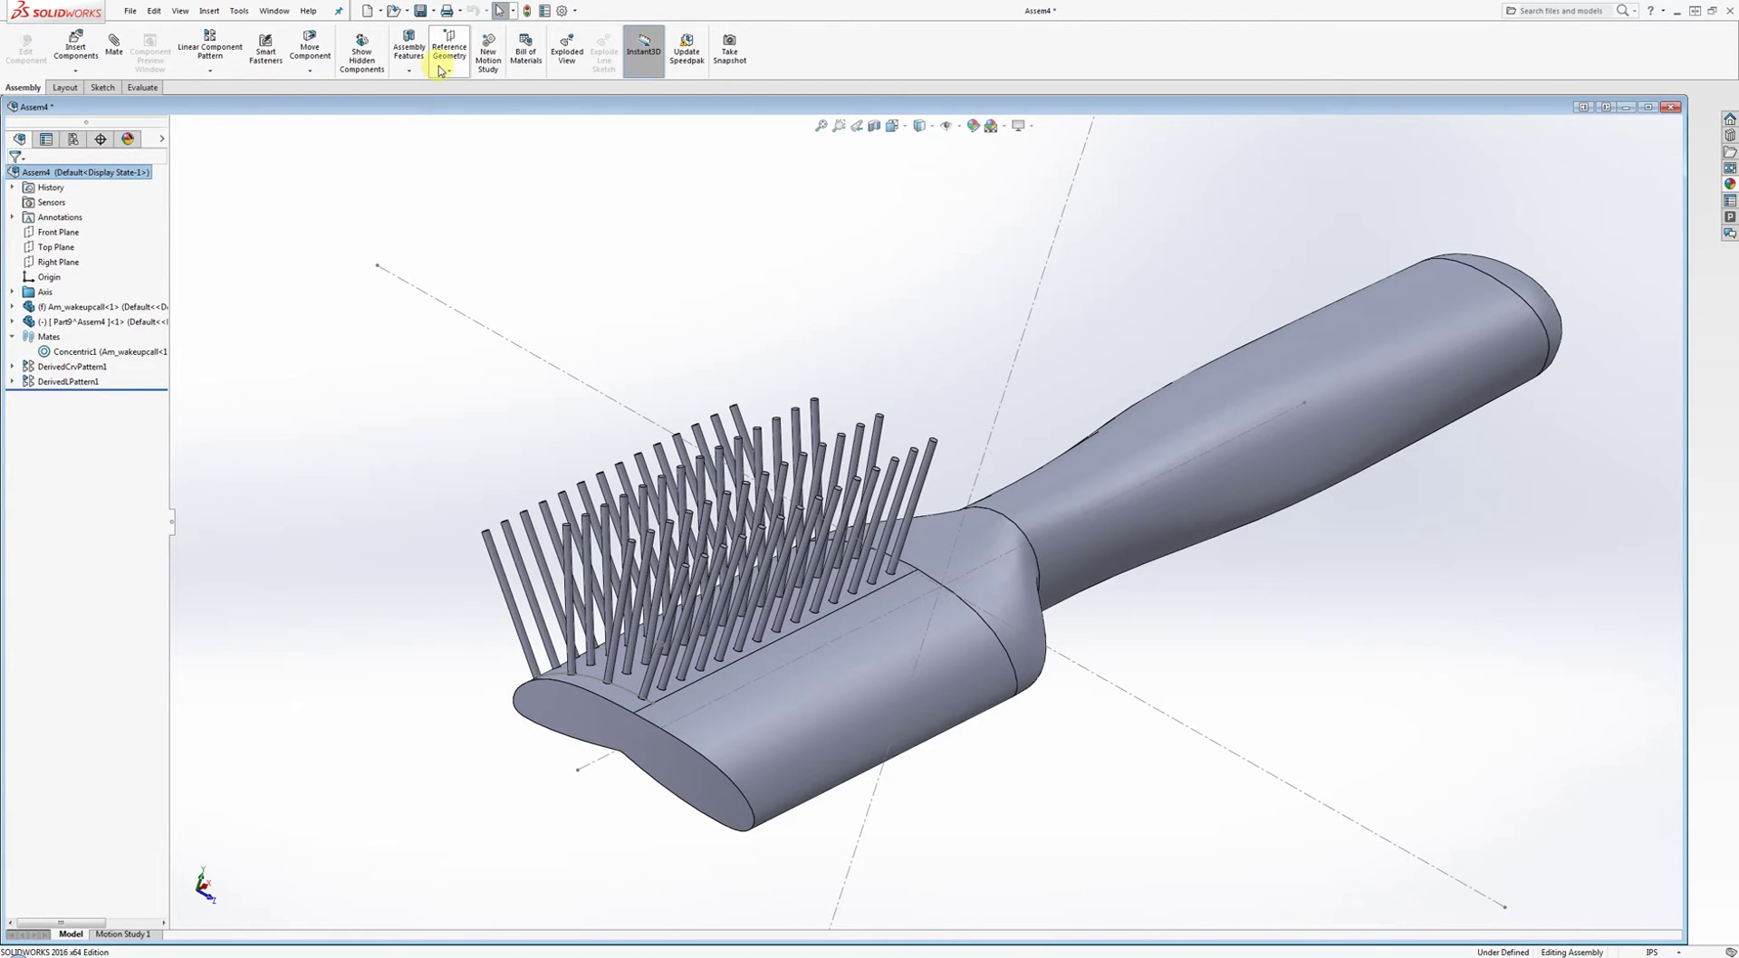
pyautogui.click(210, 72)
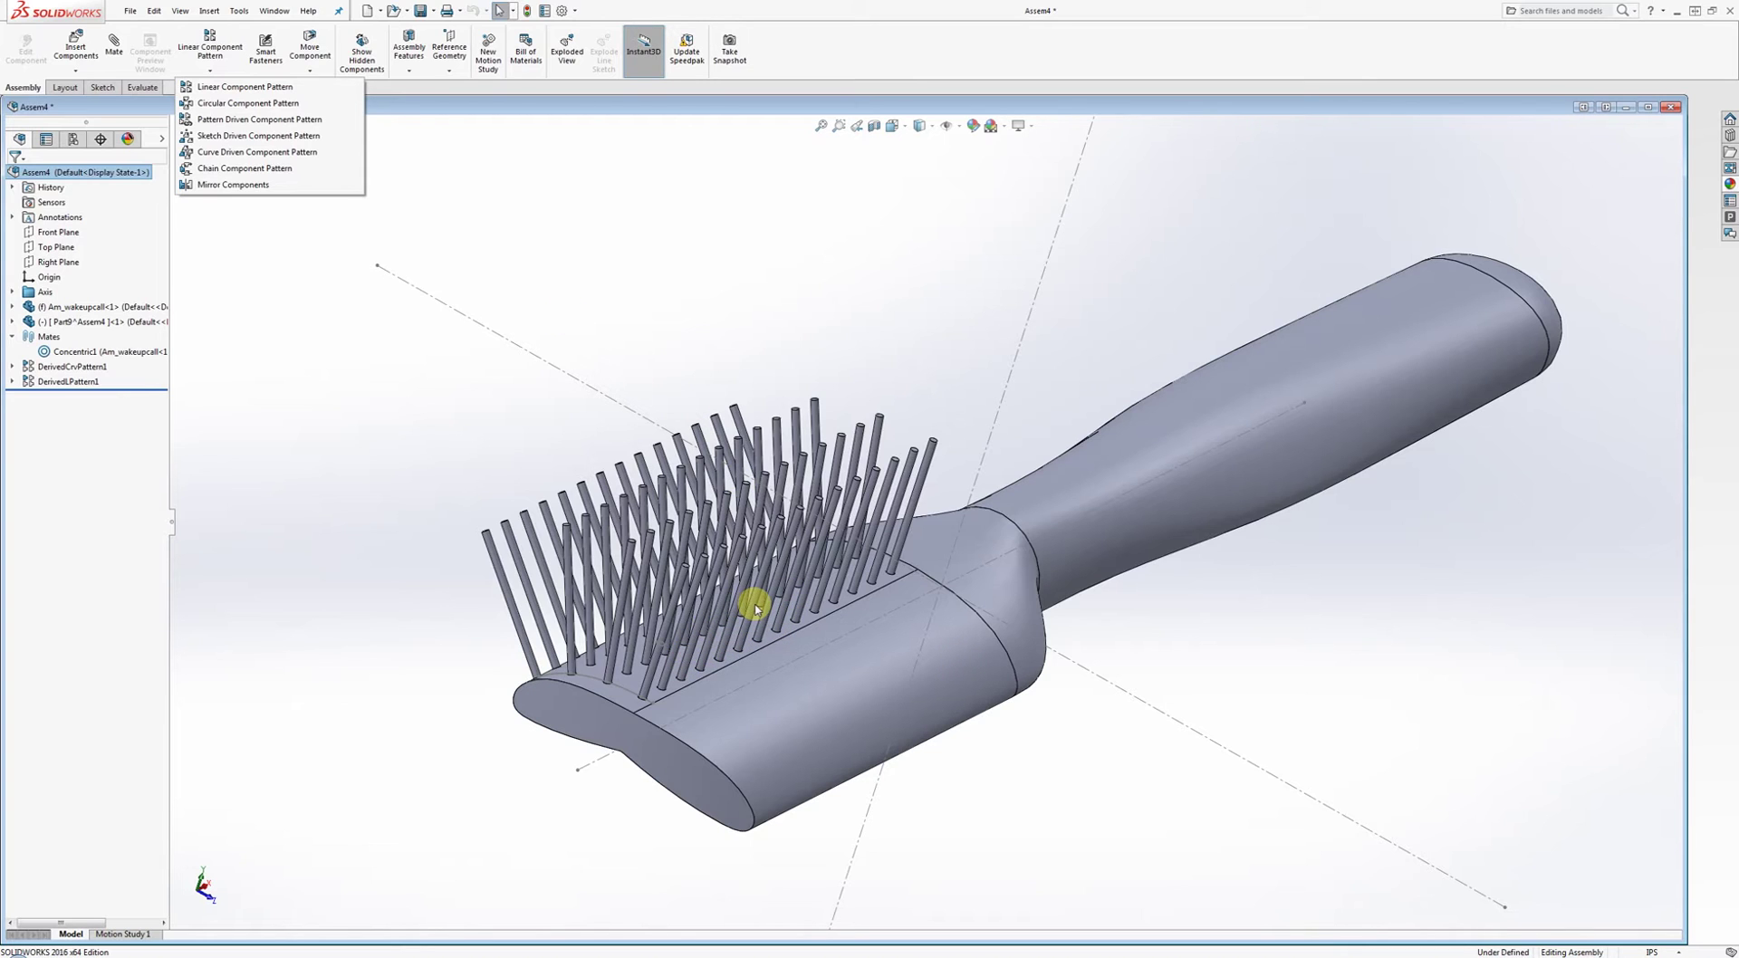
pyautogui.click(282, 373)
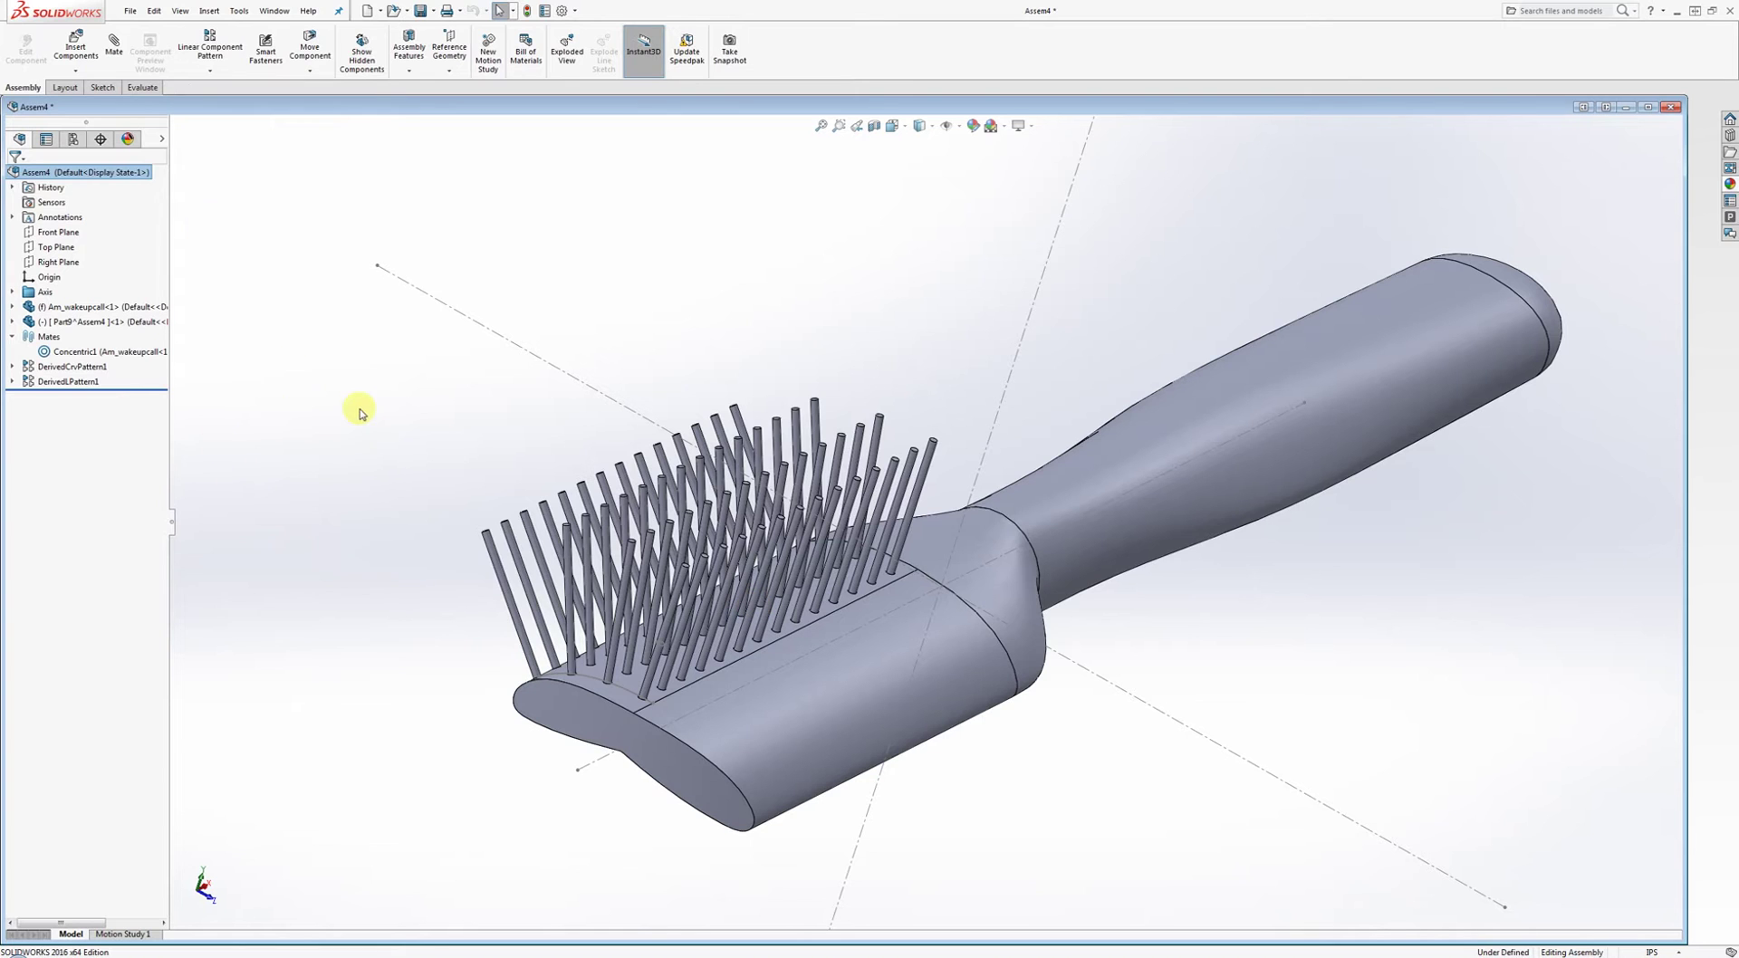
pyautogui.click(212, 75)
pyautogui.click(253, 185)
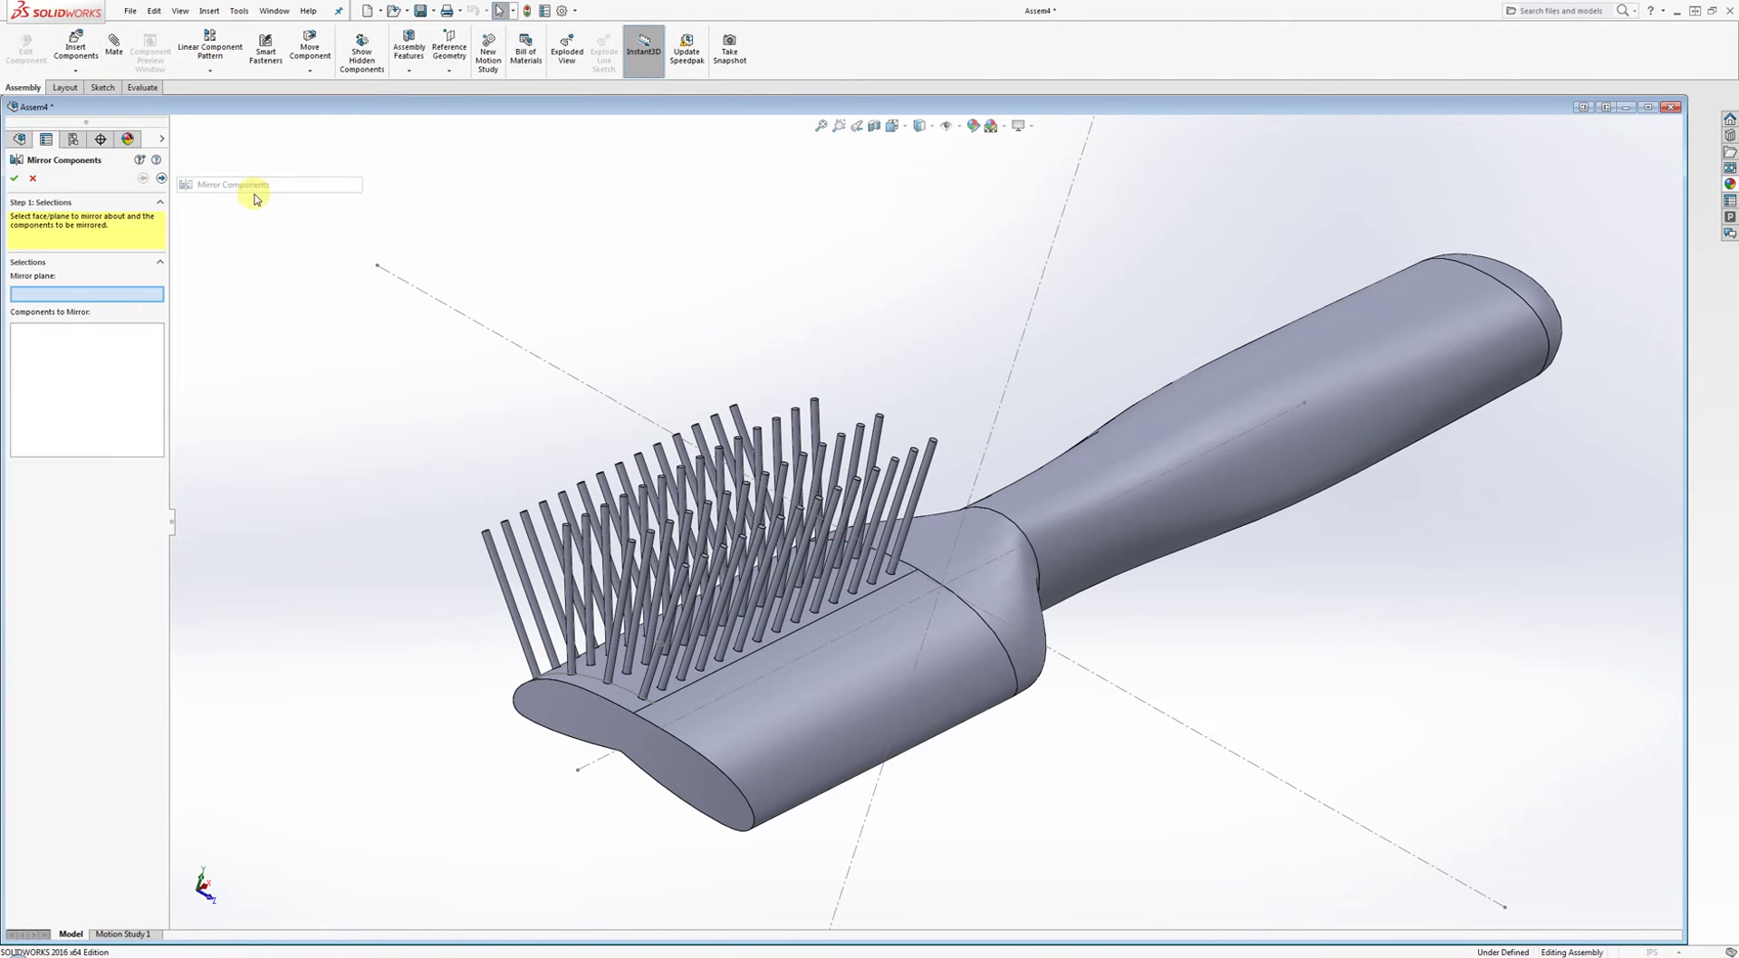
pyautogui.click(174, 142)
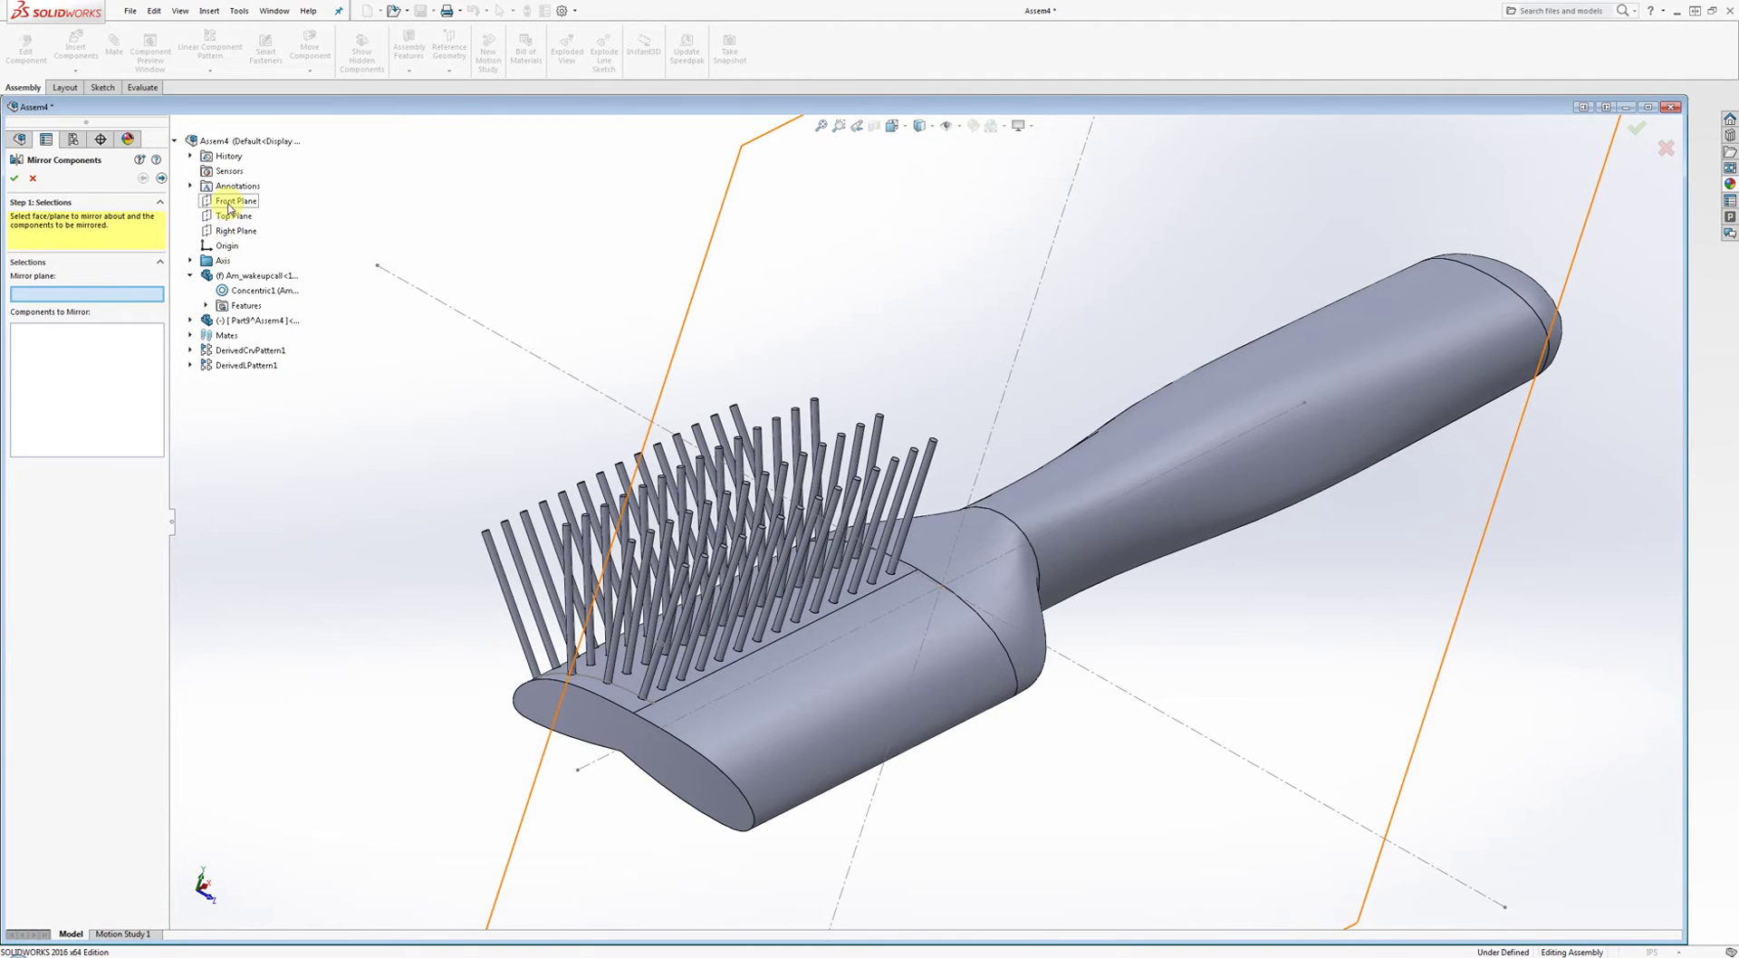
pyautogui.click(229, 202)
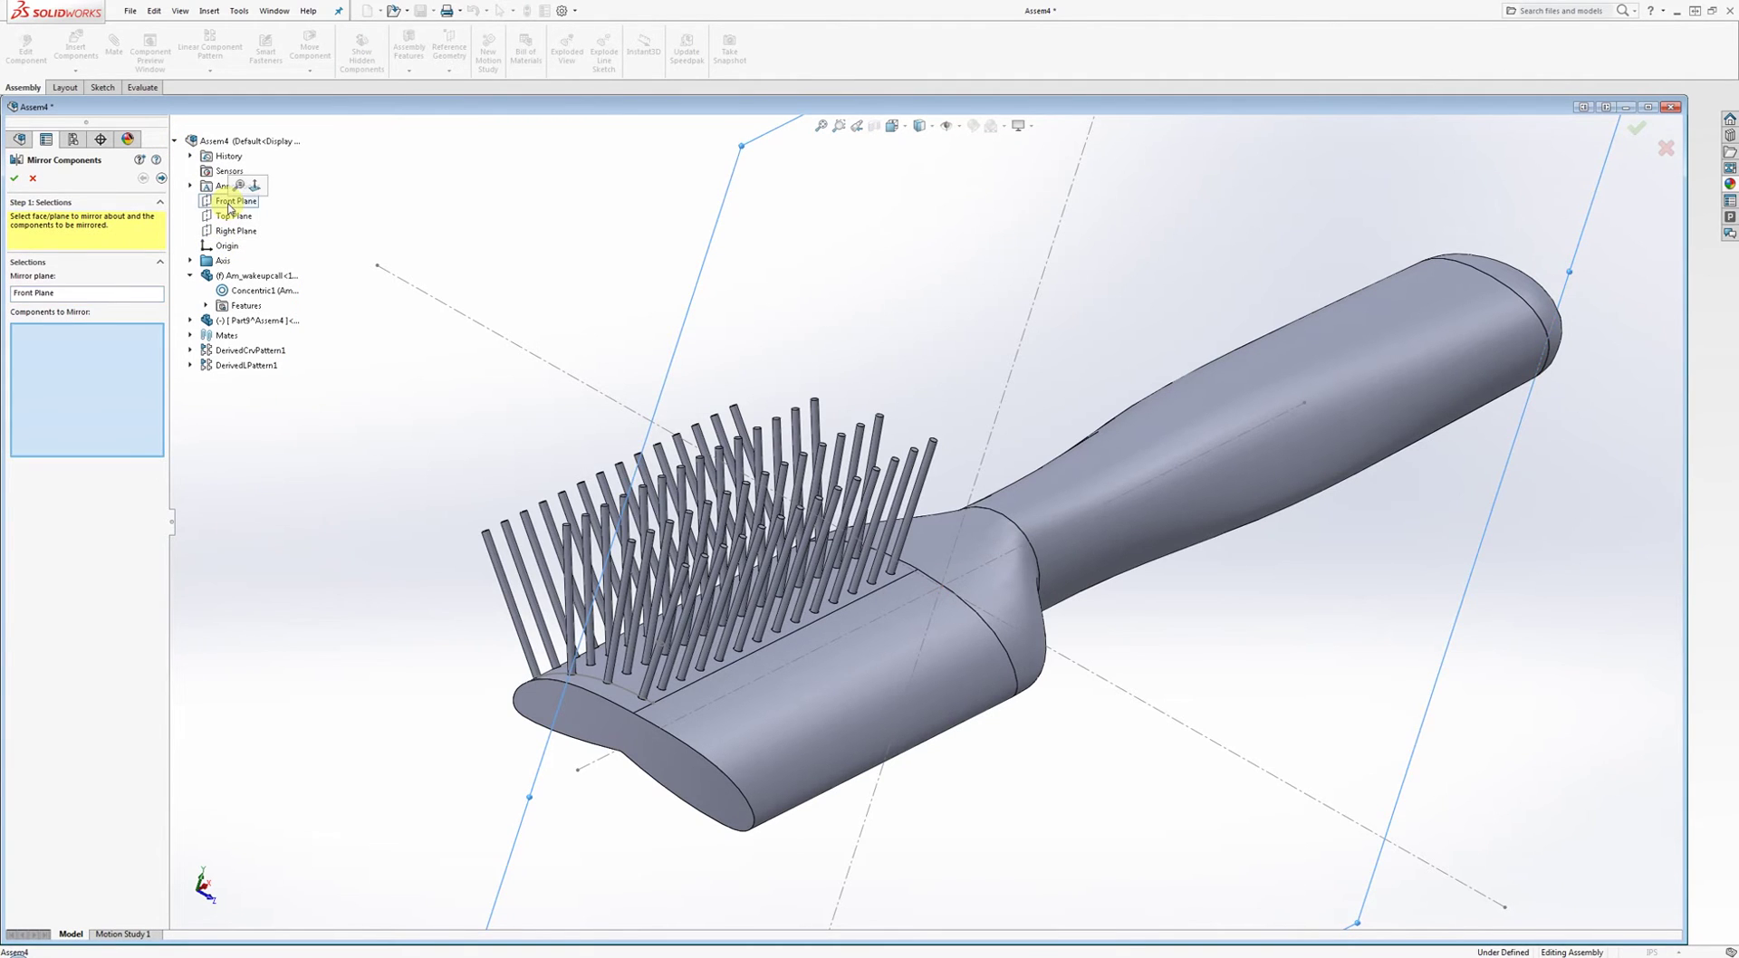
# Add the bristles of DerivedLPattern1 and DerivedCrvPattern1 to the components to mirror.
pyautogui.click(235, 367)
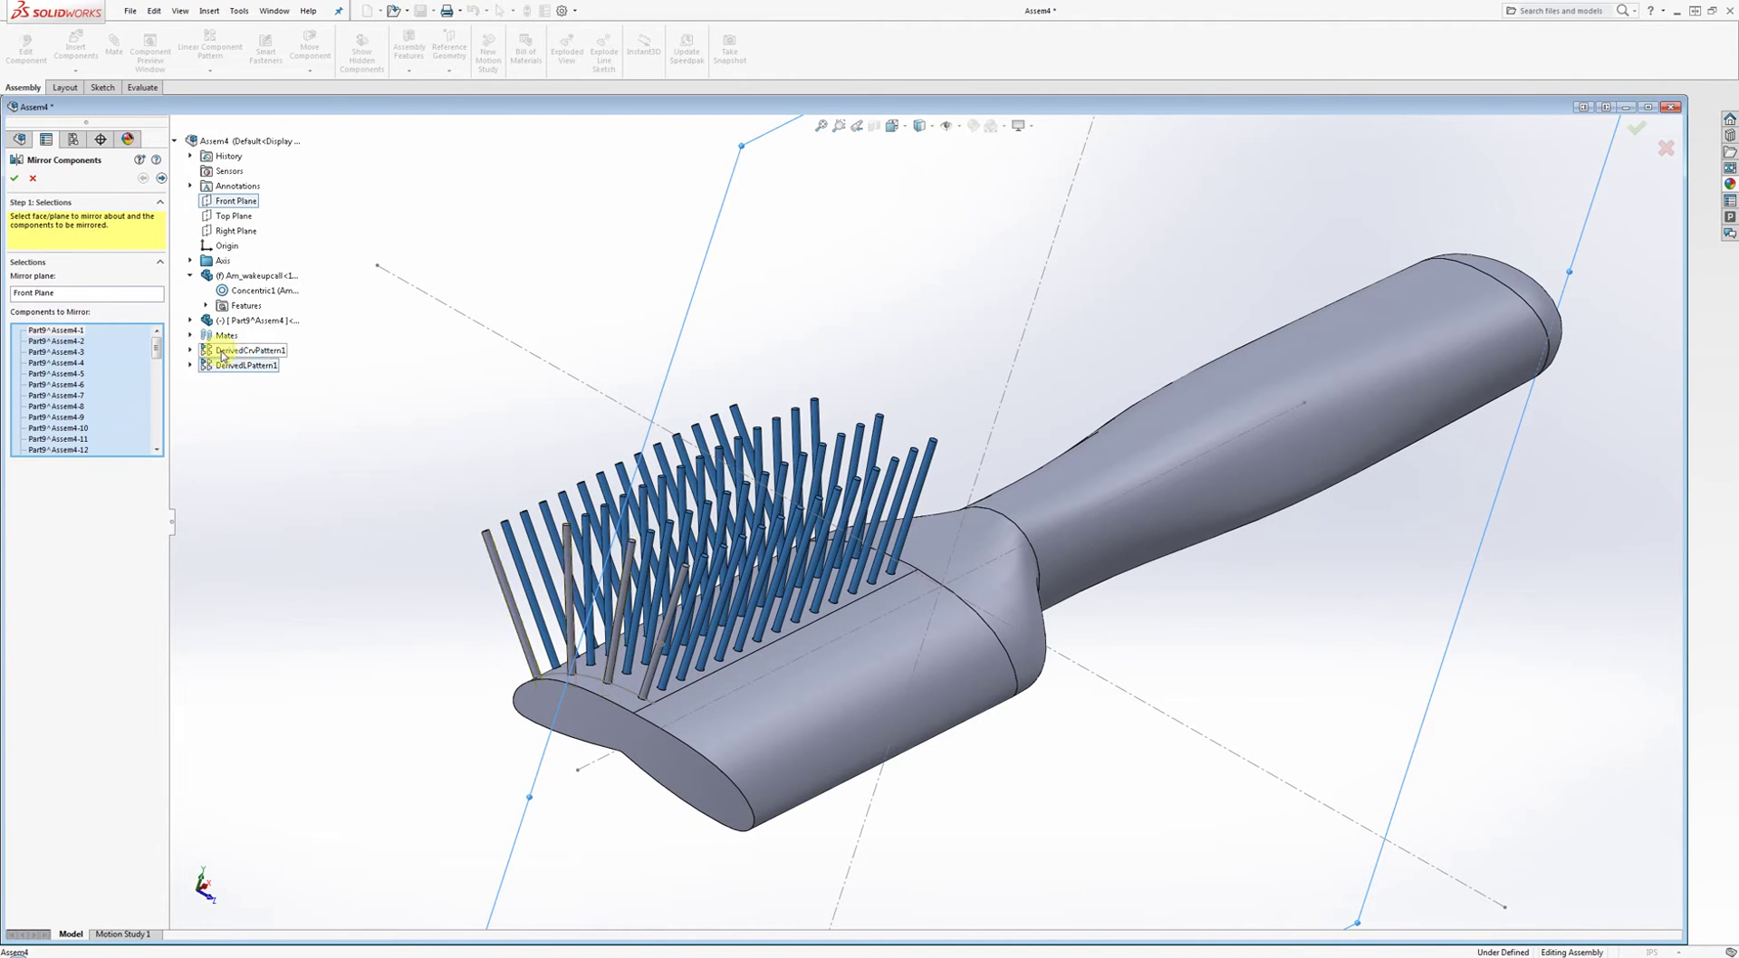
pyautogui.click(222, 357)
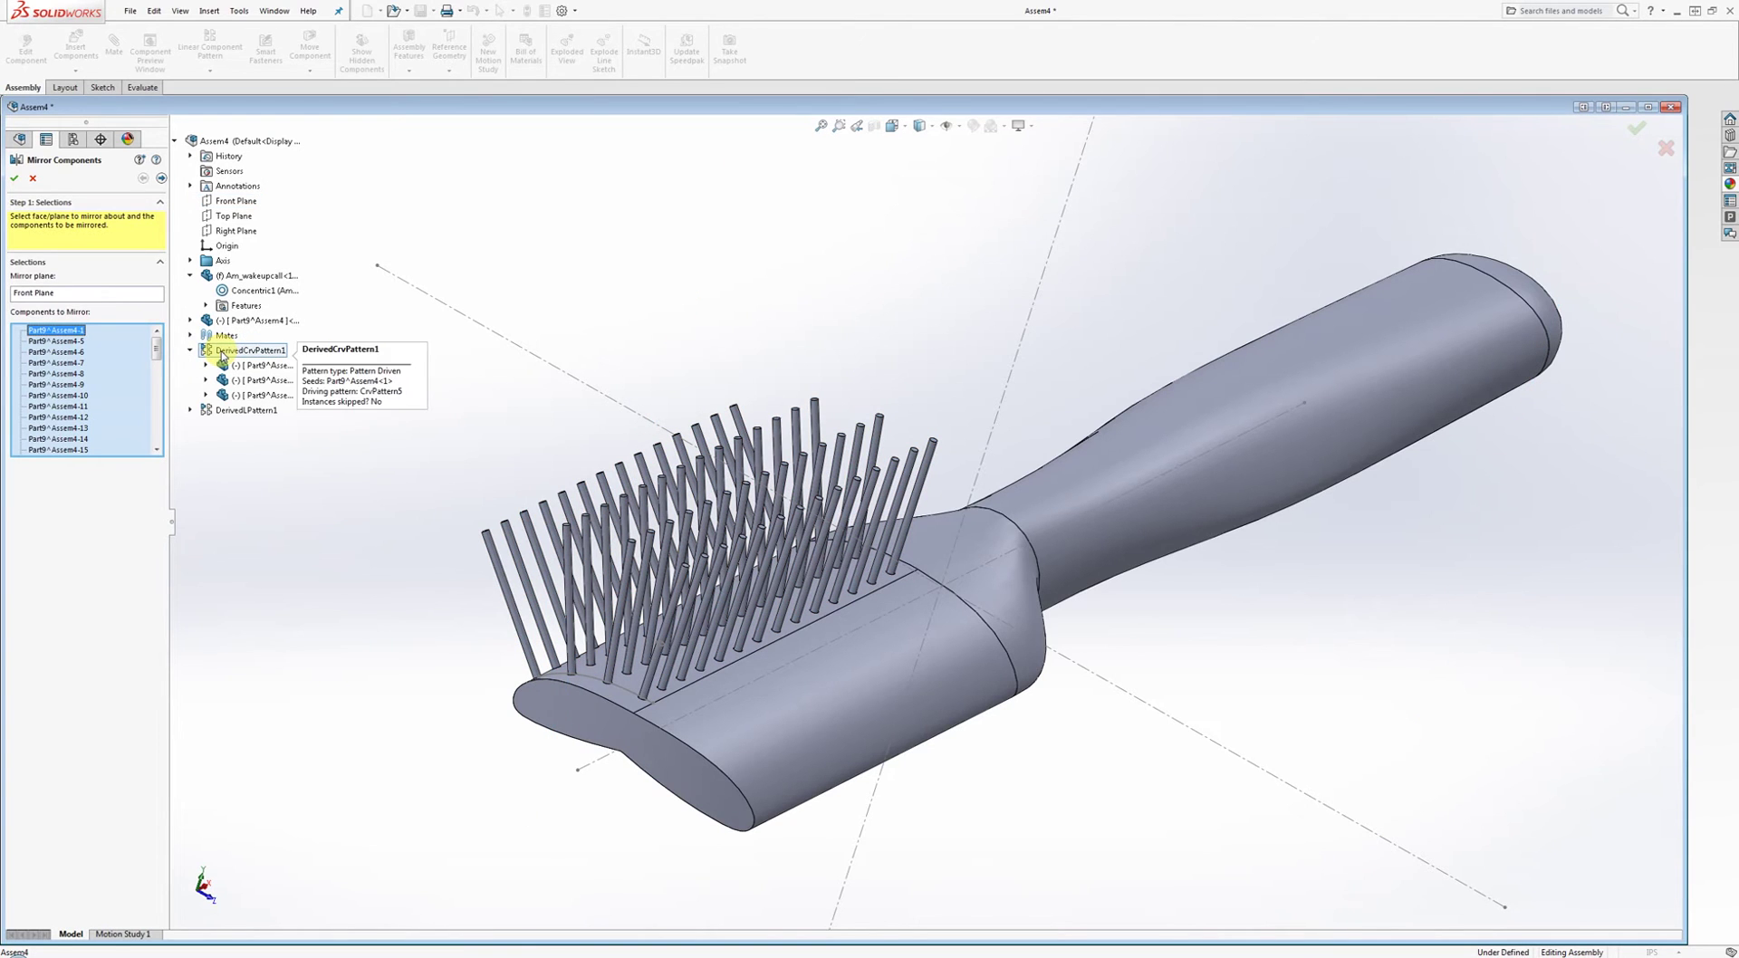
pyautogui.click(238, 367)
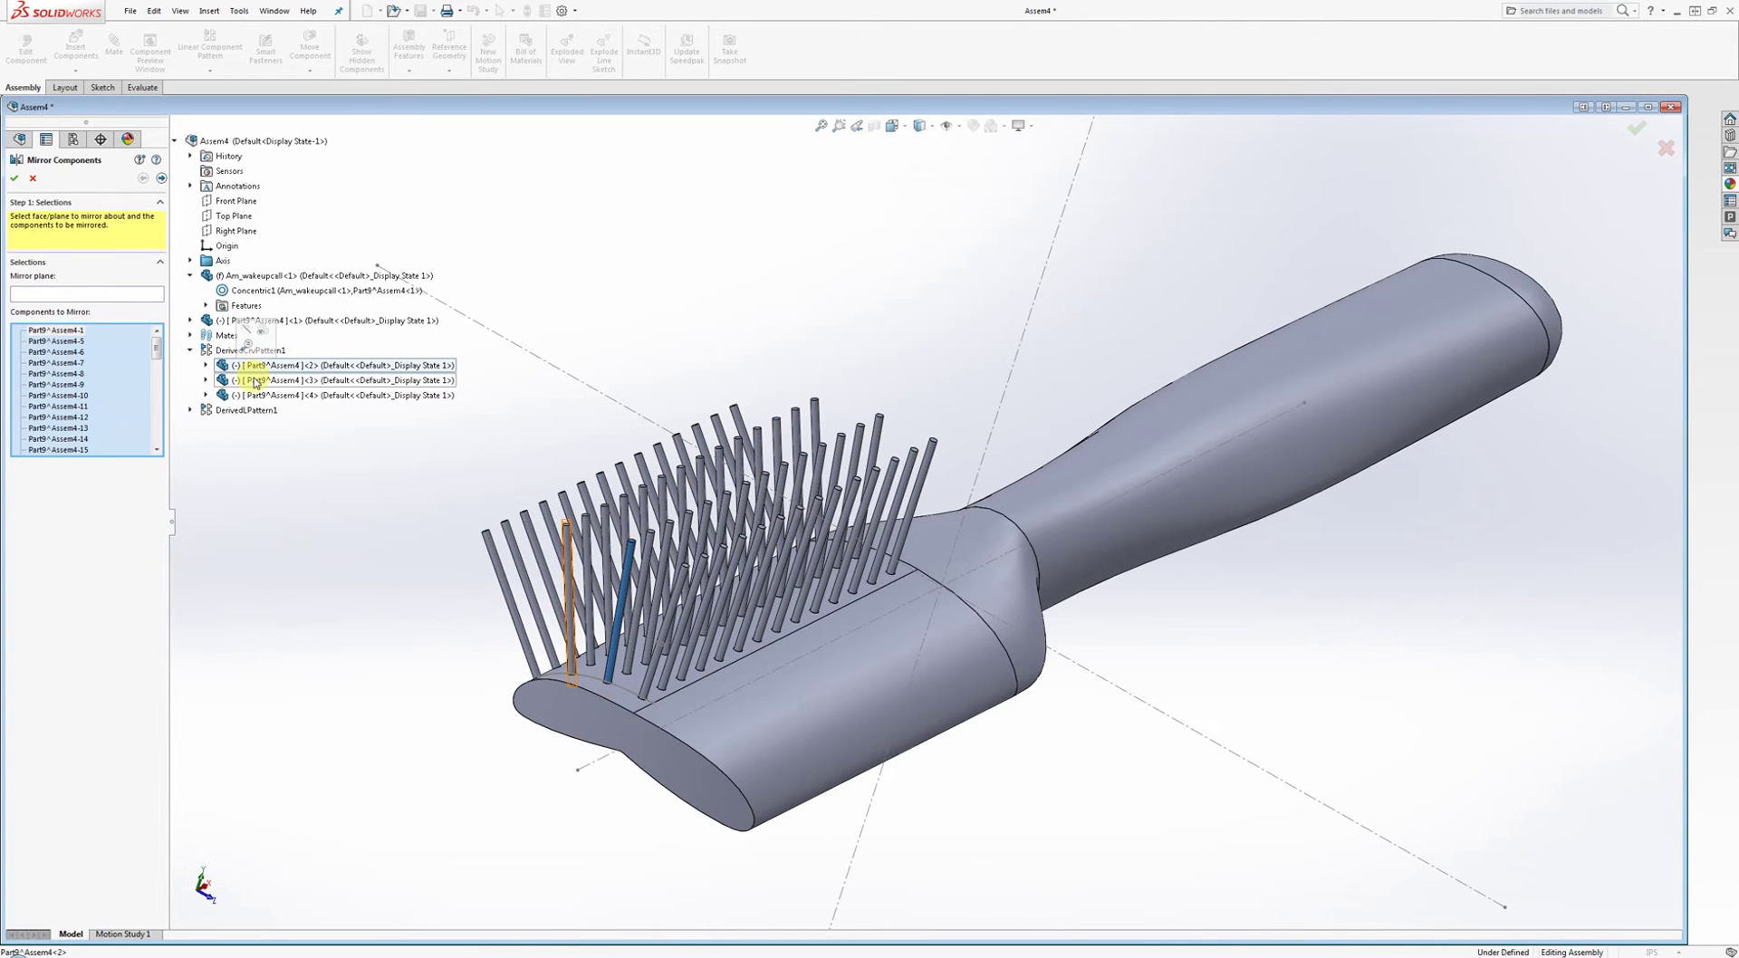
pyautogui.click(238, 350)
pyautogui.click(190, 349)
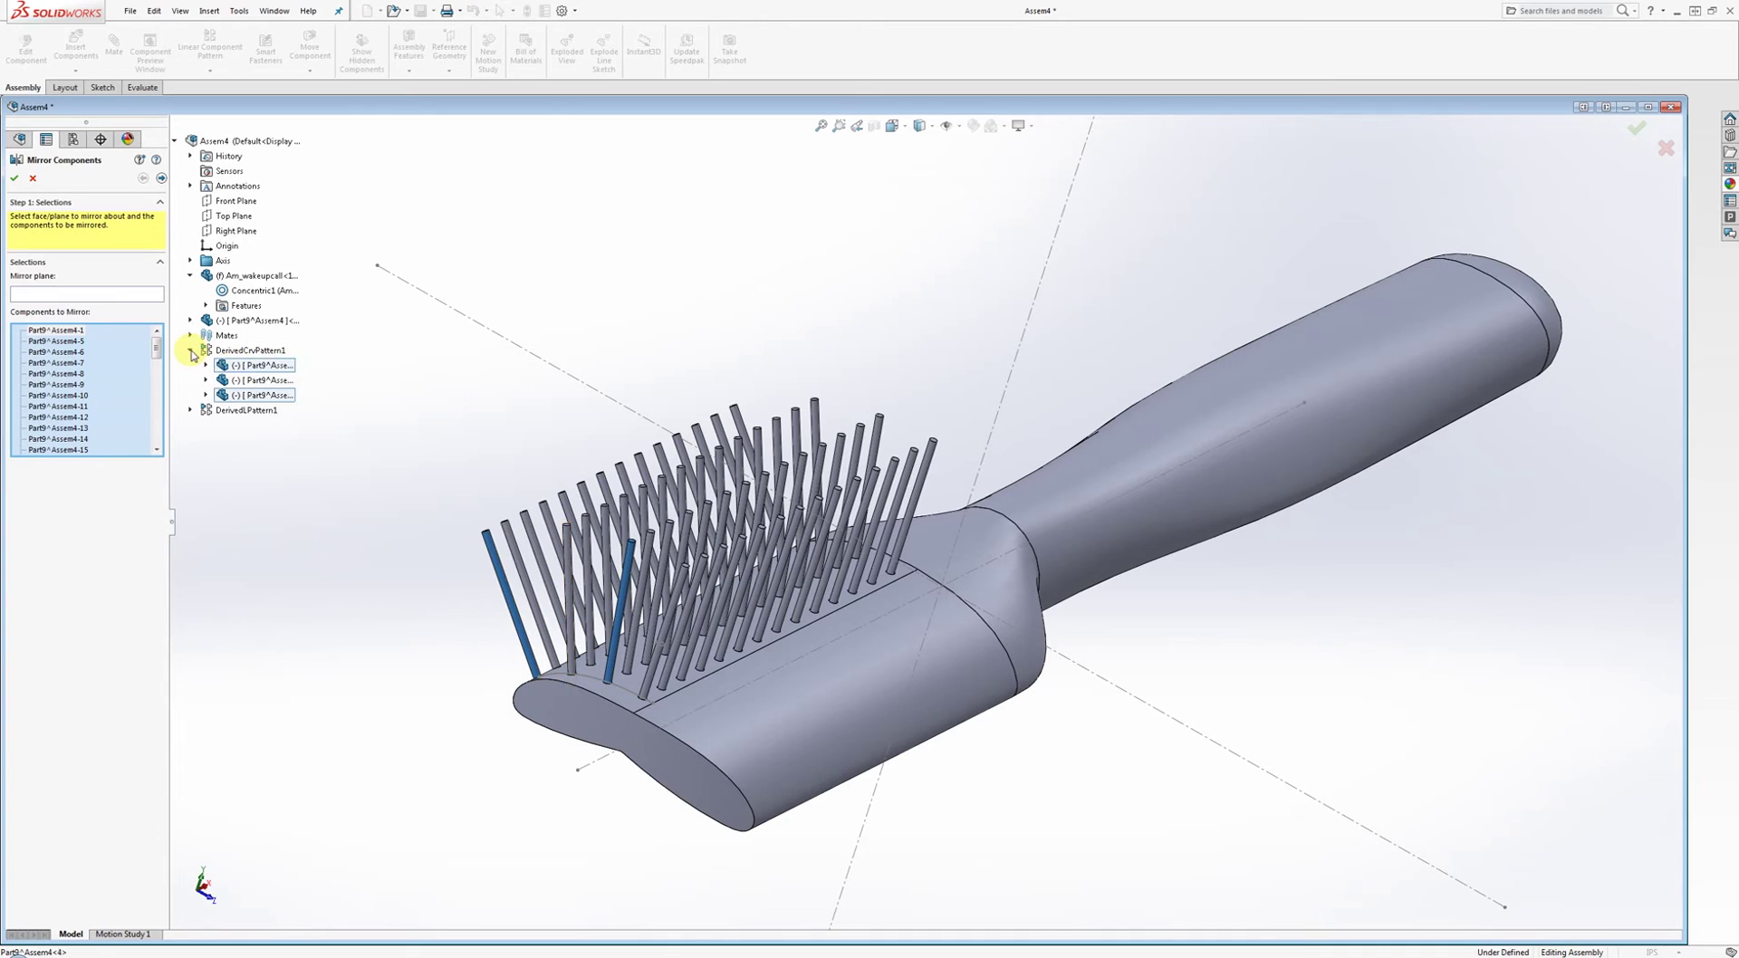
pyautogui.keyDown('ctrl'); pyautogui.click(237, 365); pyautogui.keyUp('ctrl')
pyautogui.click(231, 366)
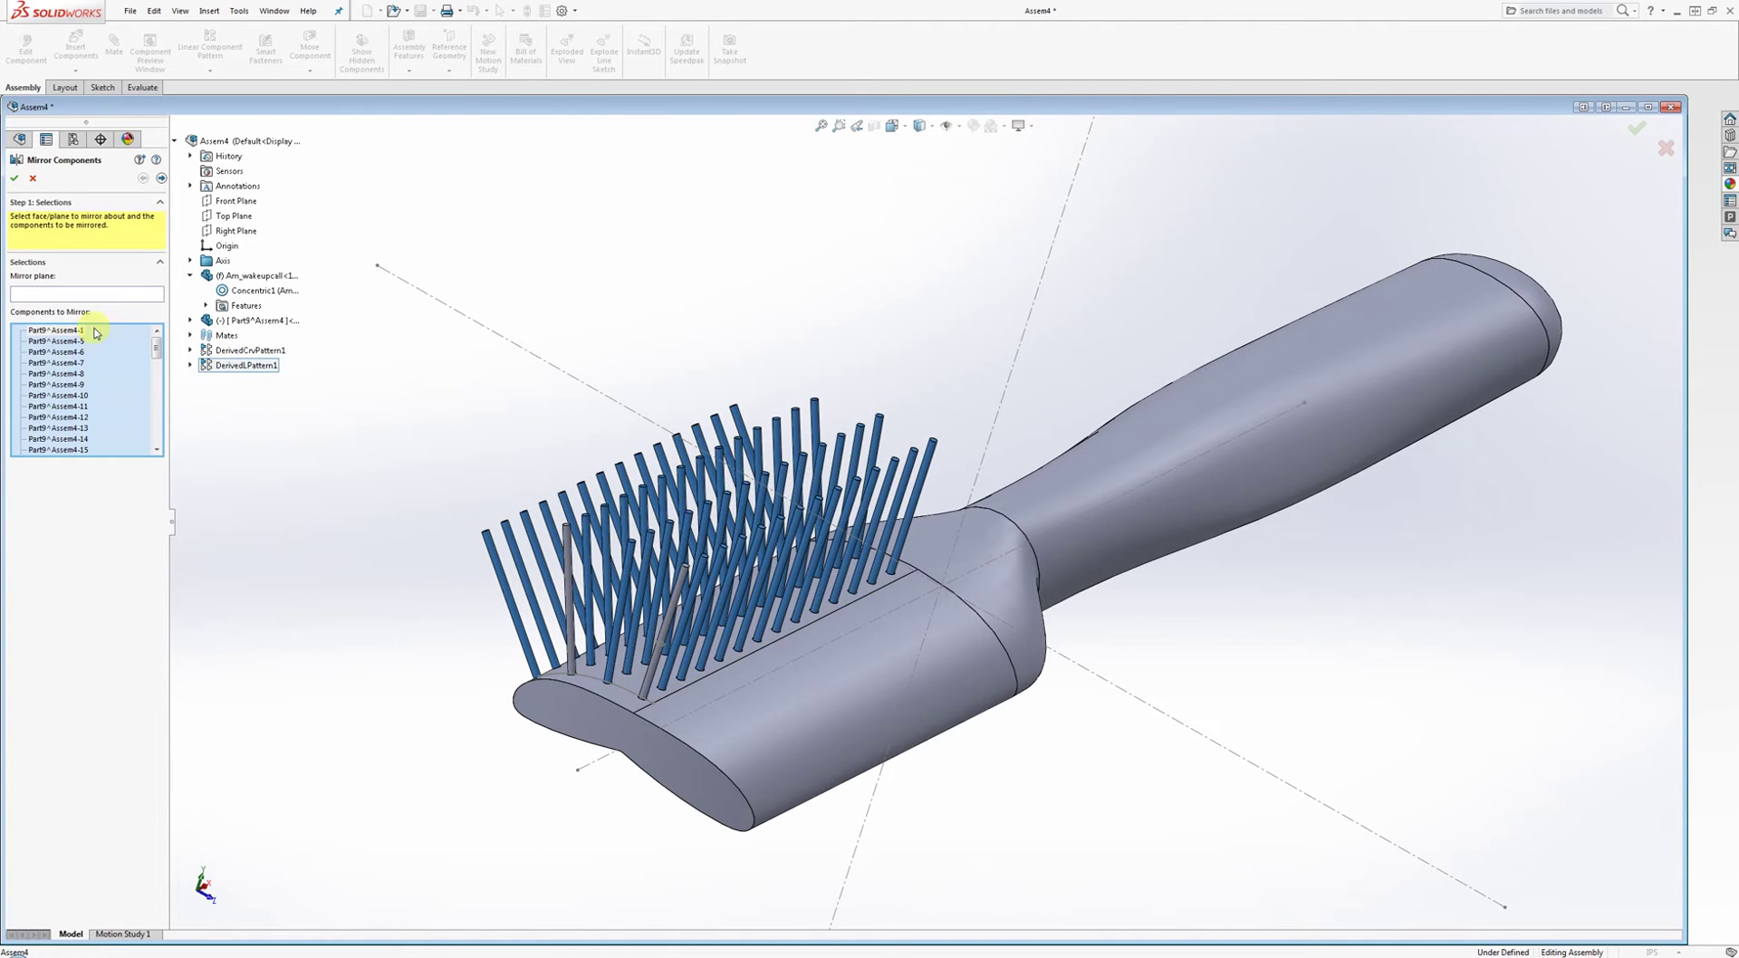
# Select the Front Plane again as the mirror plane and create the mirrored bristles on the other half of the head.
pyautogui.click(57, 294)
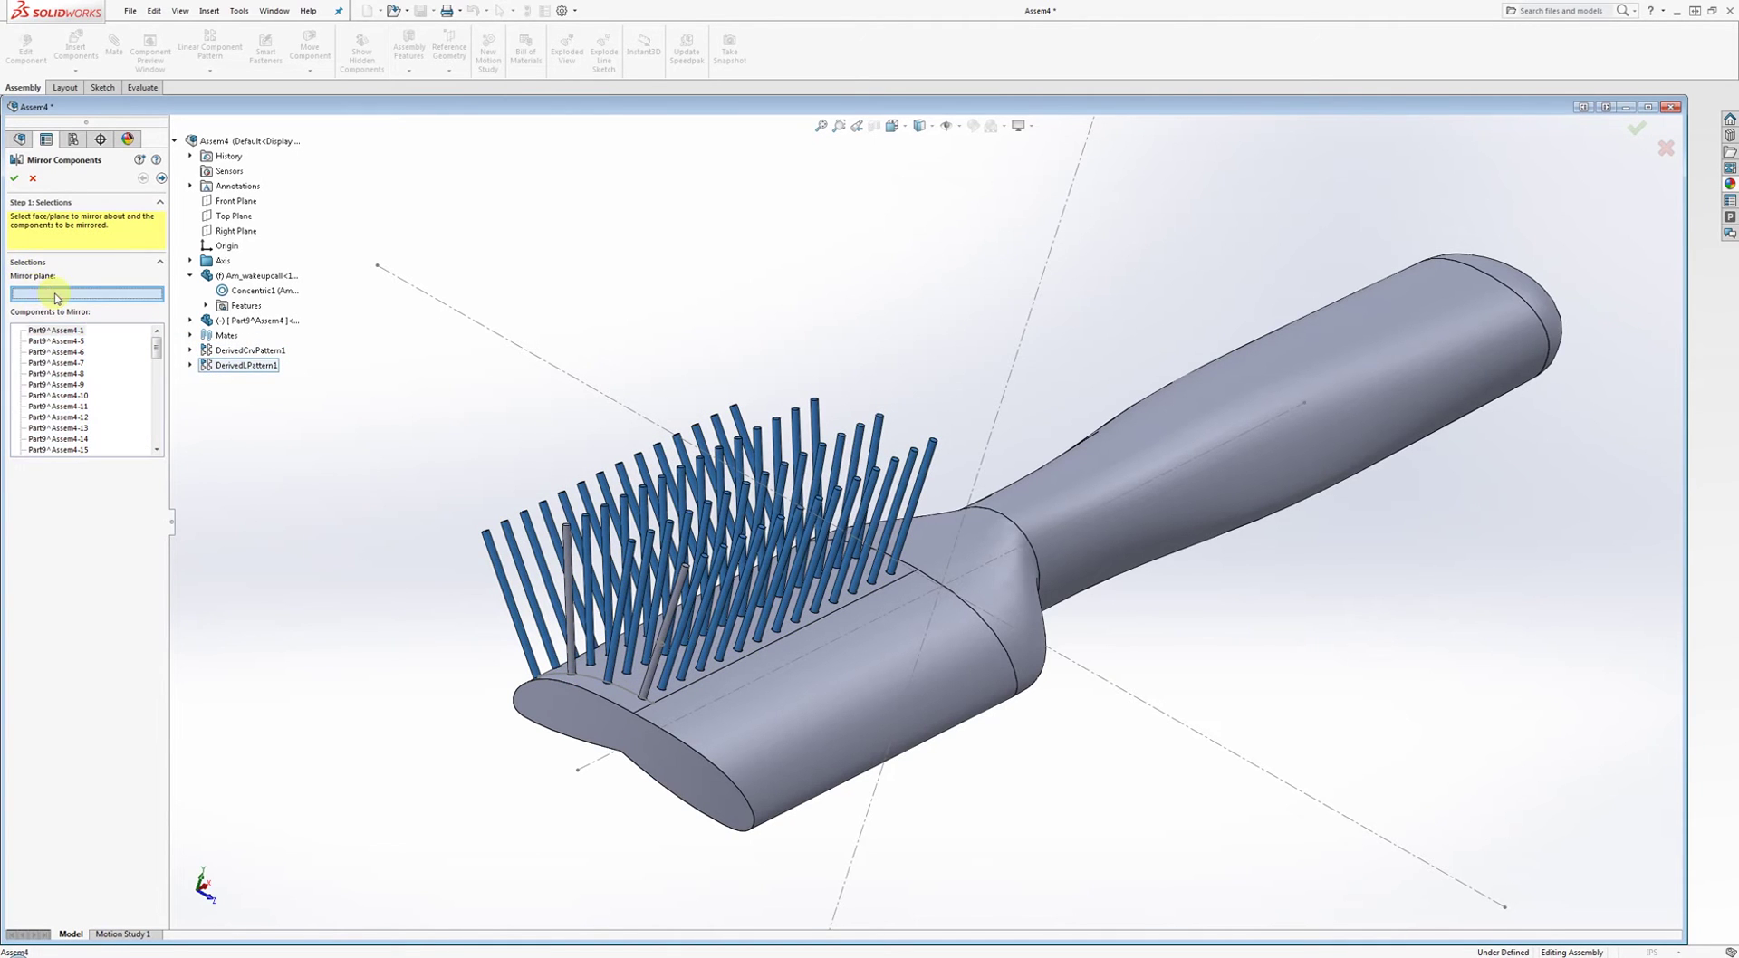
pyautogui.click(235, 200)
pyautogui.click(14, 179)
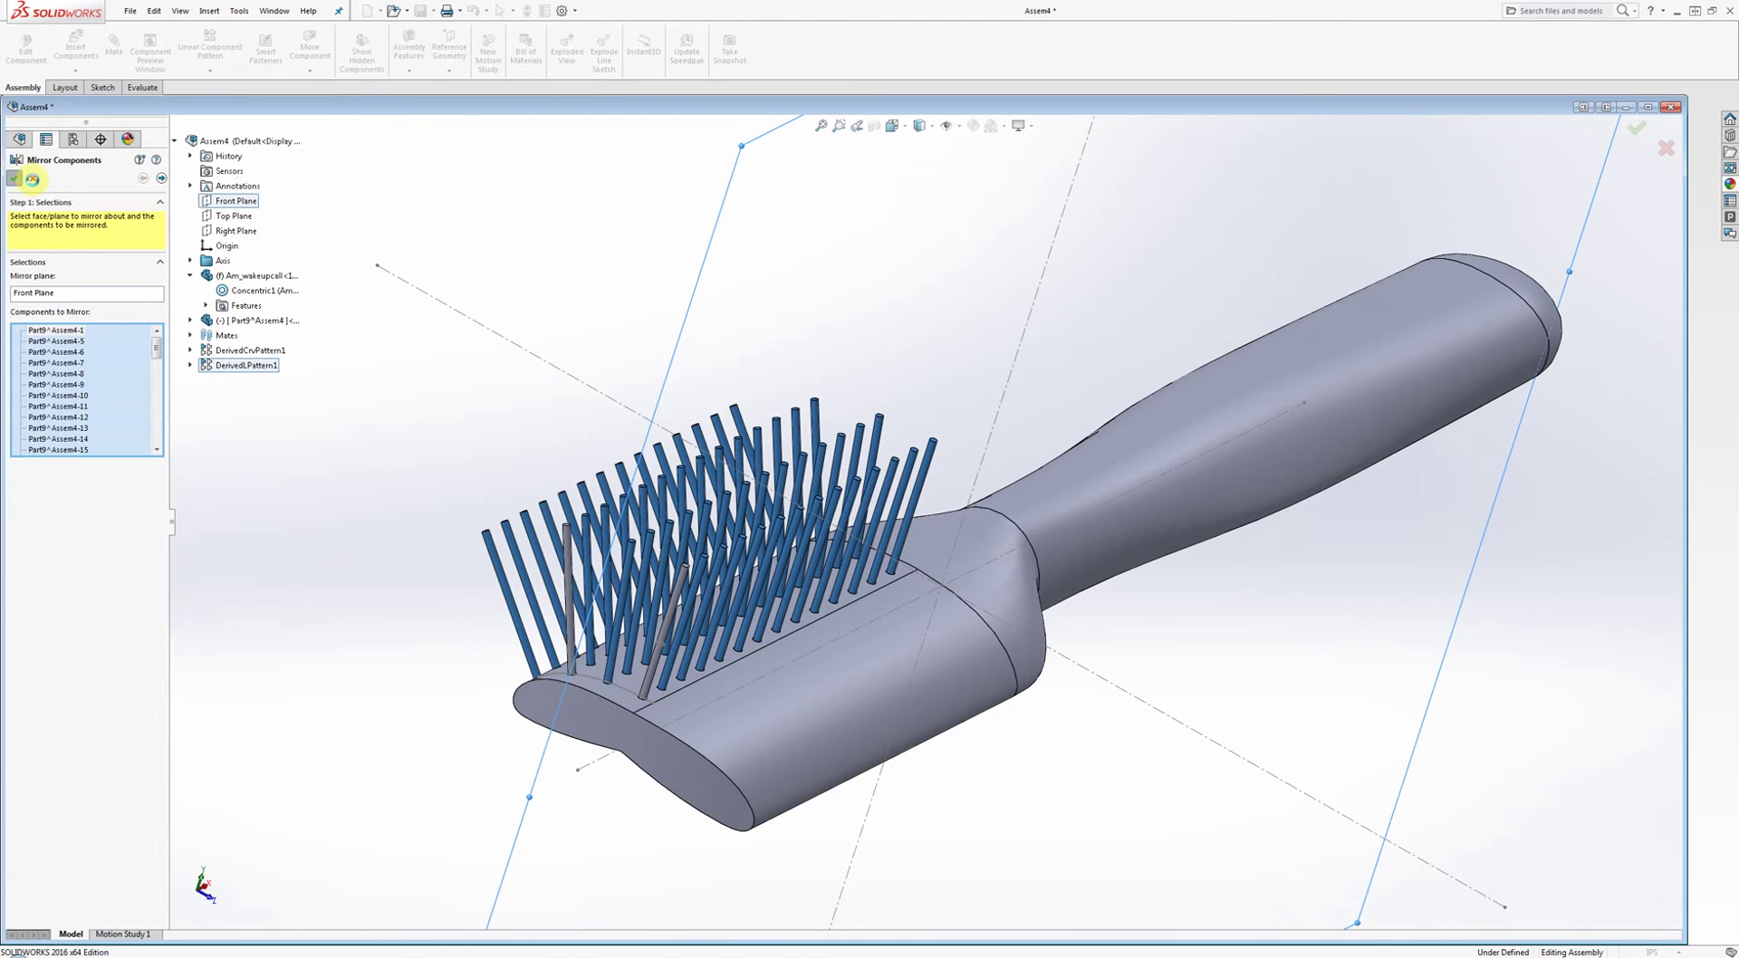
pyautogui.moveTo(697, 356)
pyautogui.mouseDown(button='middle')
pyautogui.moveTo(680, 290)
pyautogui.moveTo(663, 408)
pyautogui.moveTo(679, 388)
pyautogui.moveTo(680, 462)
pyautogui.moveTo(648, 450)
pyautogui.moveTo(702, 357)
pyautogui.mouseUp(button='middle')
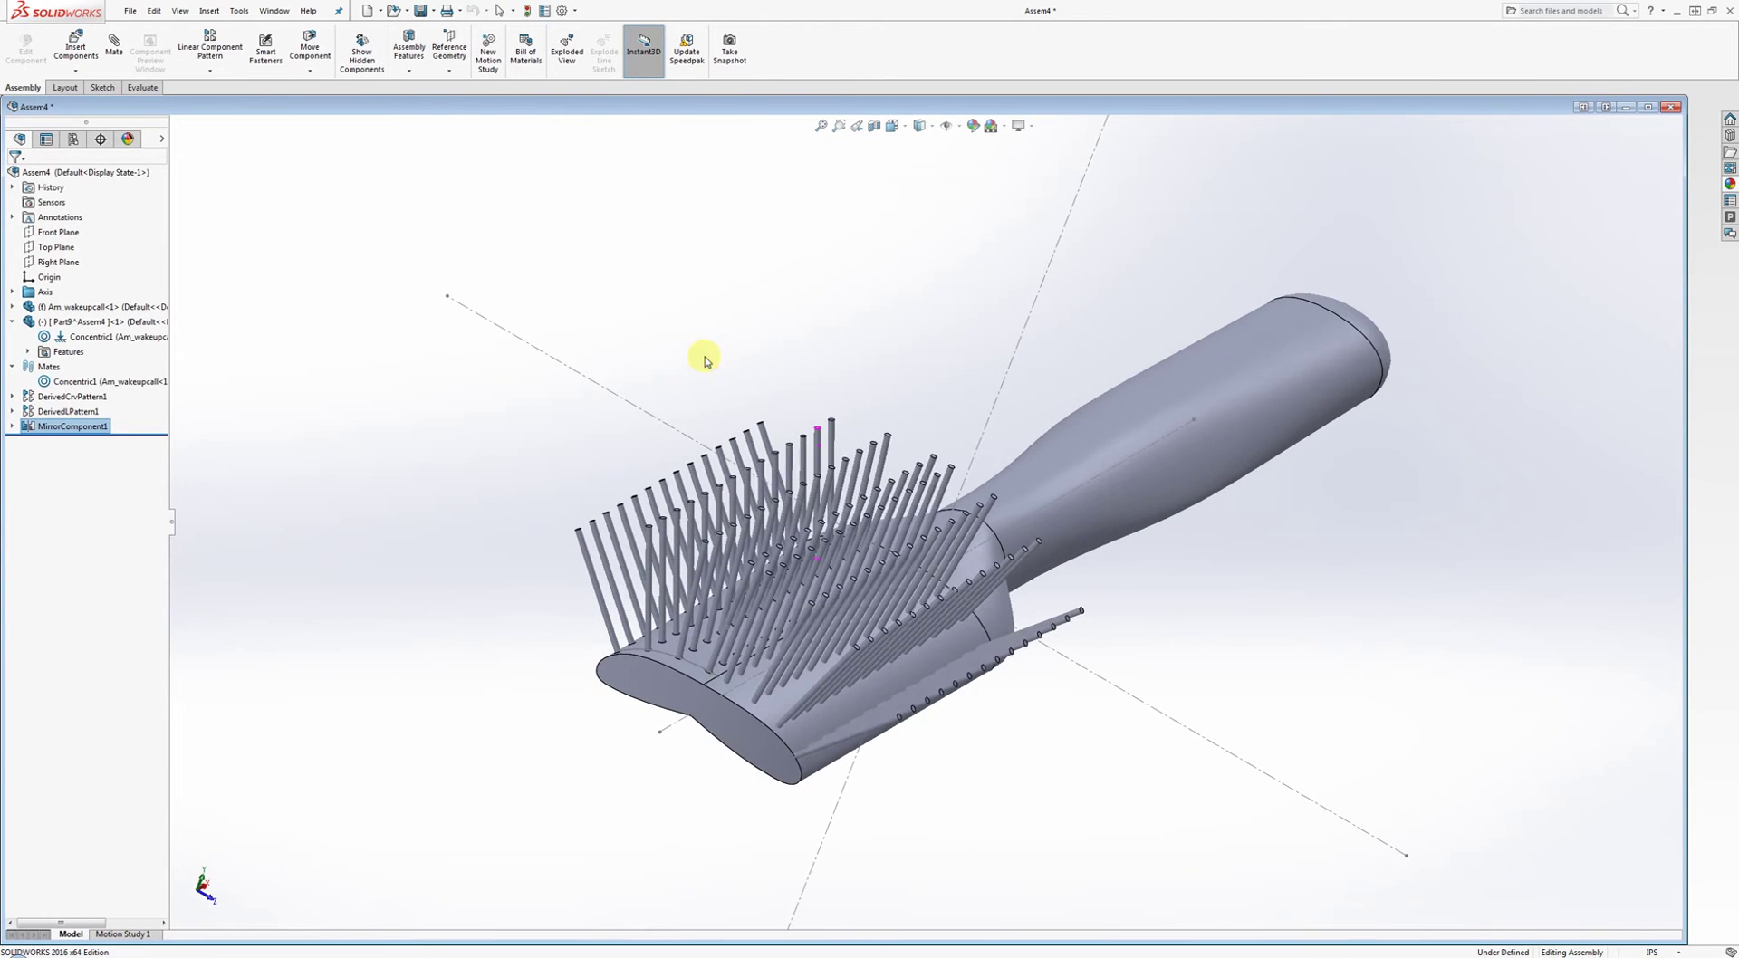
pyautogui.press('Escape')
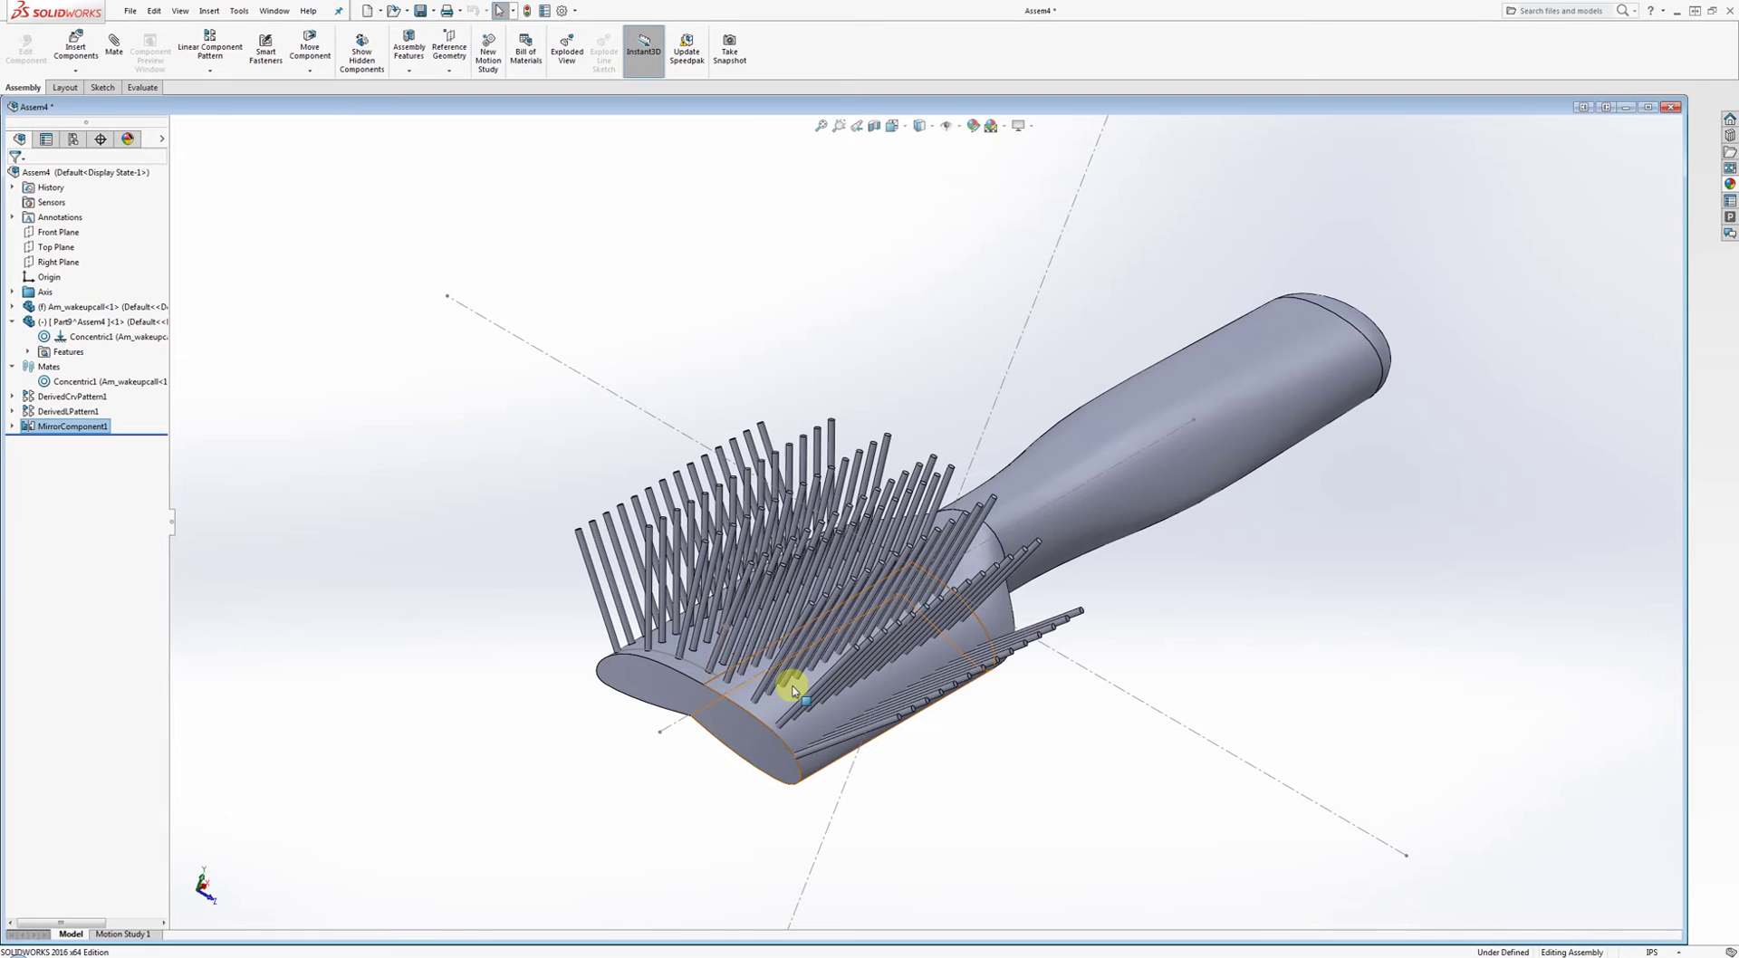
pyautogui.click(263, 454)
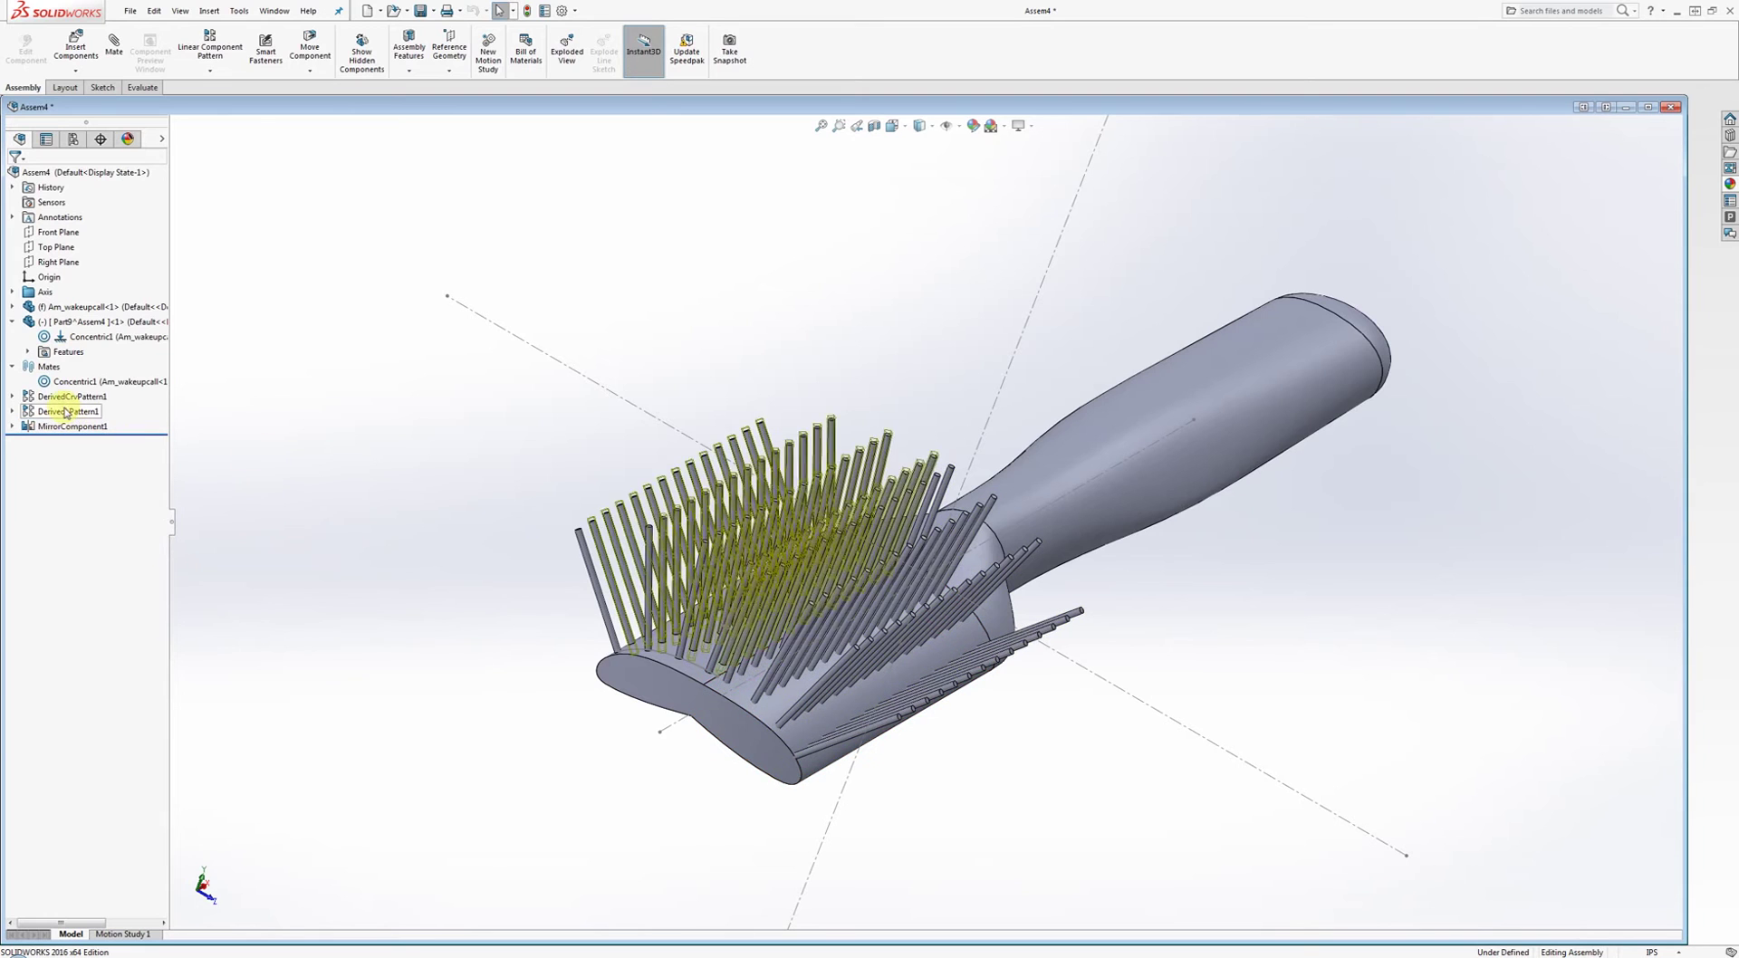
# Open the Am_wakeupcall brush part for editing within the assembly and expand its feature list.
pyautogui.click(225, 73)
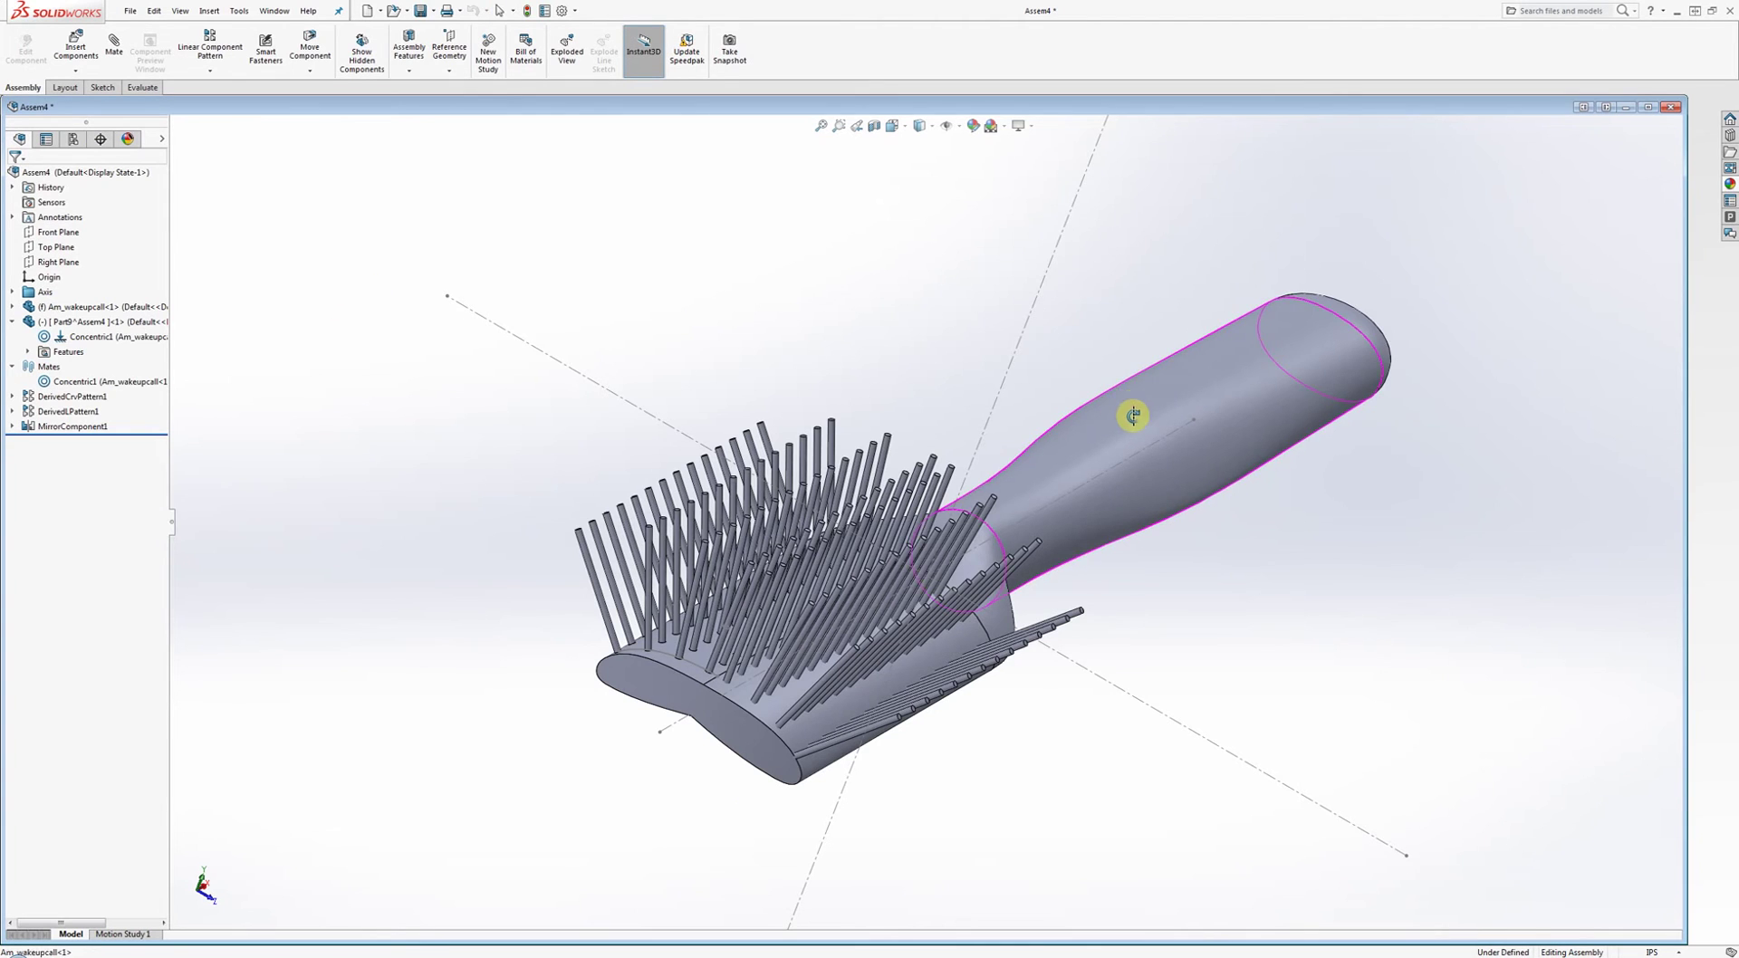
pyautogui.moveTo(1130, 416)
pyautogui.mouseDown(button='middle')
pyautogui.moveTo(1138, 446)
pyautogui.moveTo(1133, 416)
pyautogui.mouseUp(button='middle')
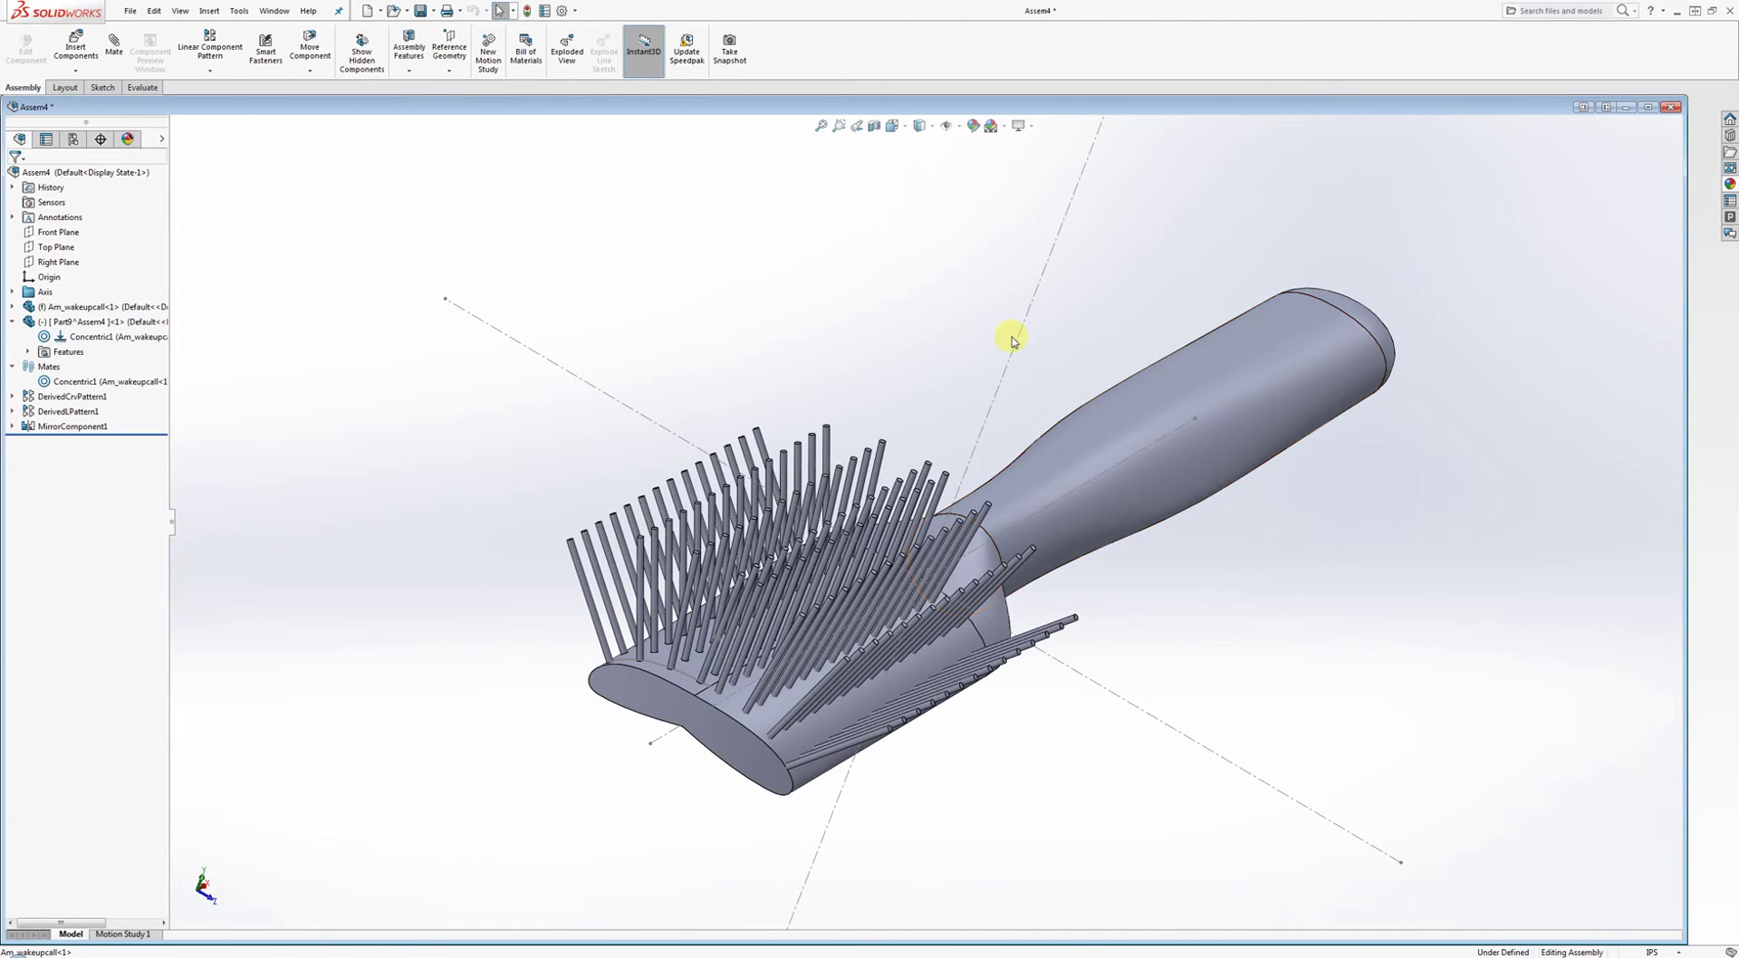
pyautogui.moveTo(1006, 333)
pyautogui.mouseDown(button='middle')
pyautogui.moveTo(990, 434)
pyautogui.moveTo(974, 381)
pyautogui.moveTo(935, 435)
pyautogui.moveTo(943, 404)
pyautogui.moveTo(680, 380)
pyautogui.mouseUp(button='middle')
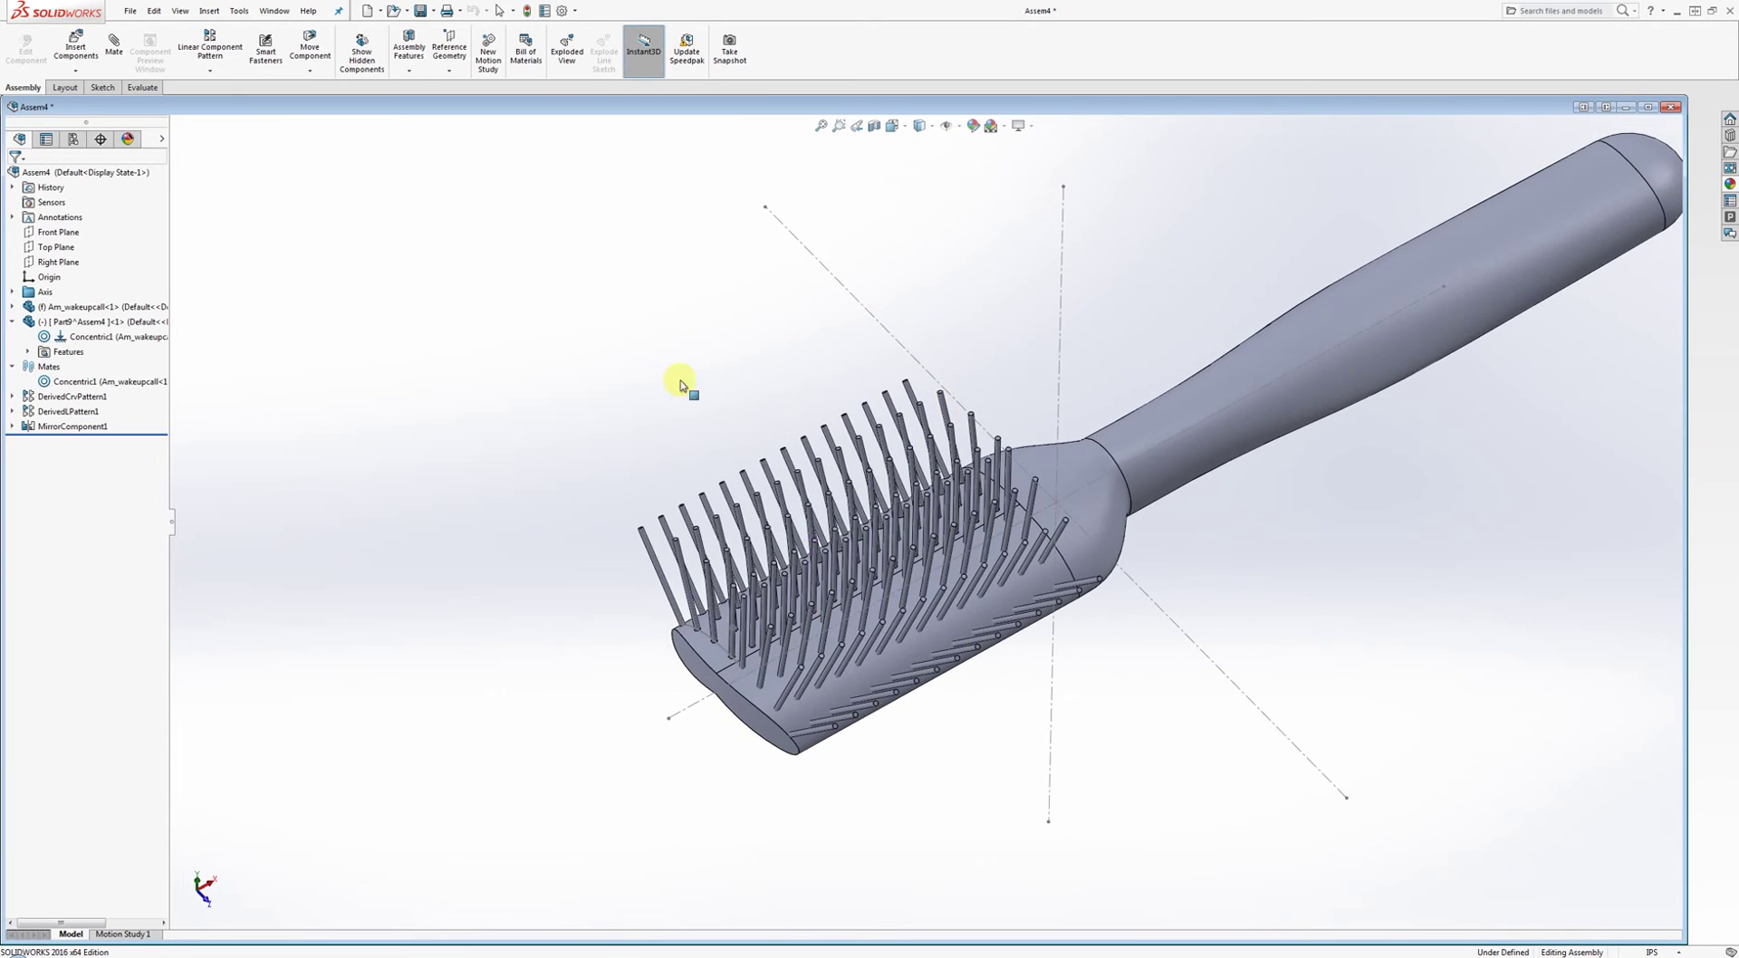
pyautogui.rightClick(70, 309)
pyautogui.click(133, 271)
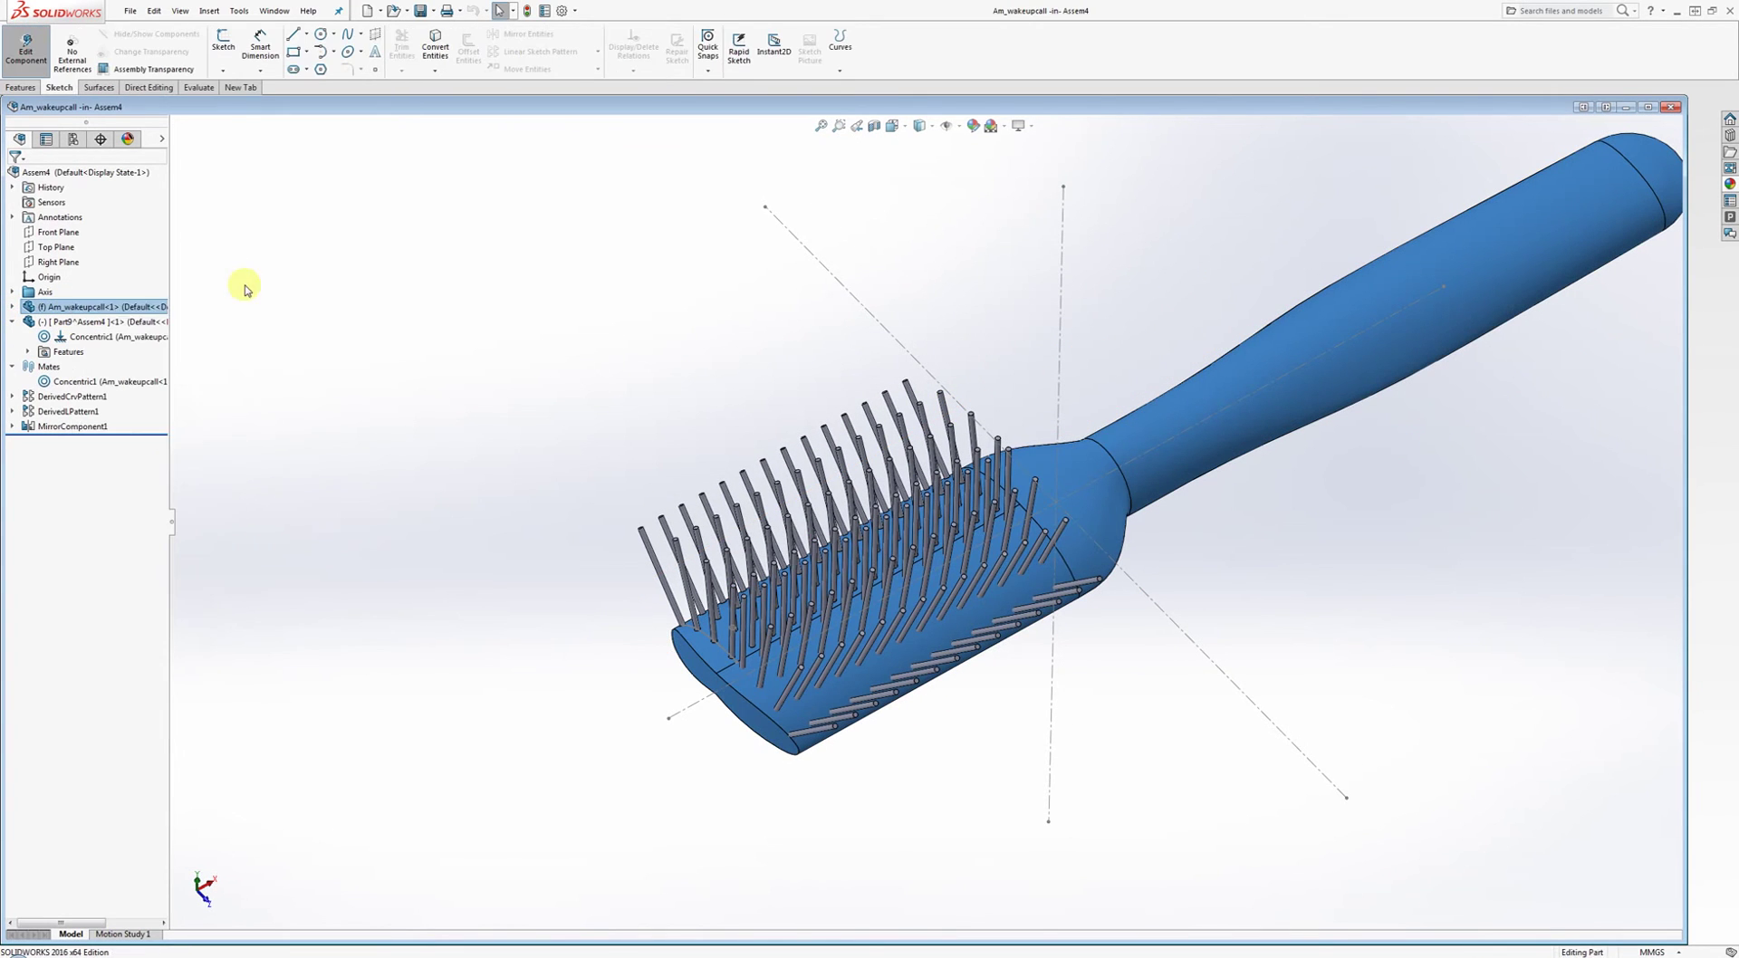
pyautogui.click(12, 307)
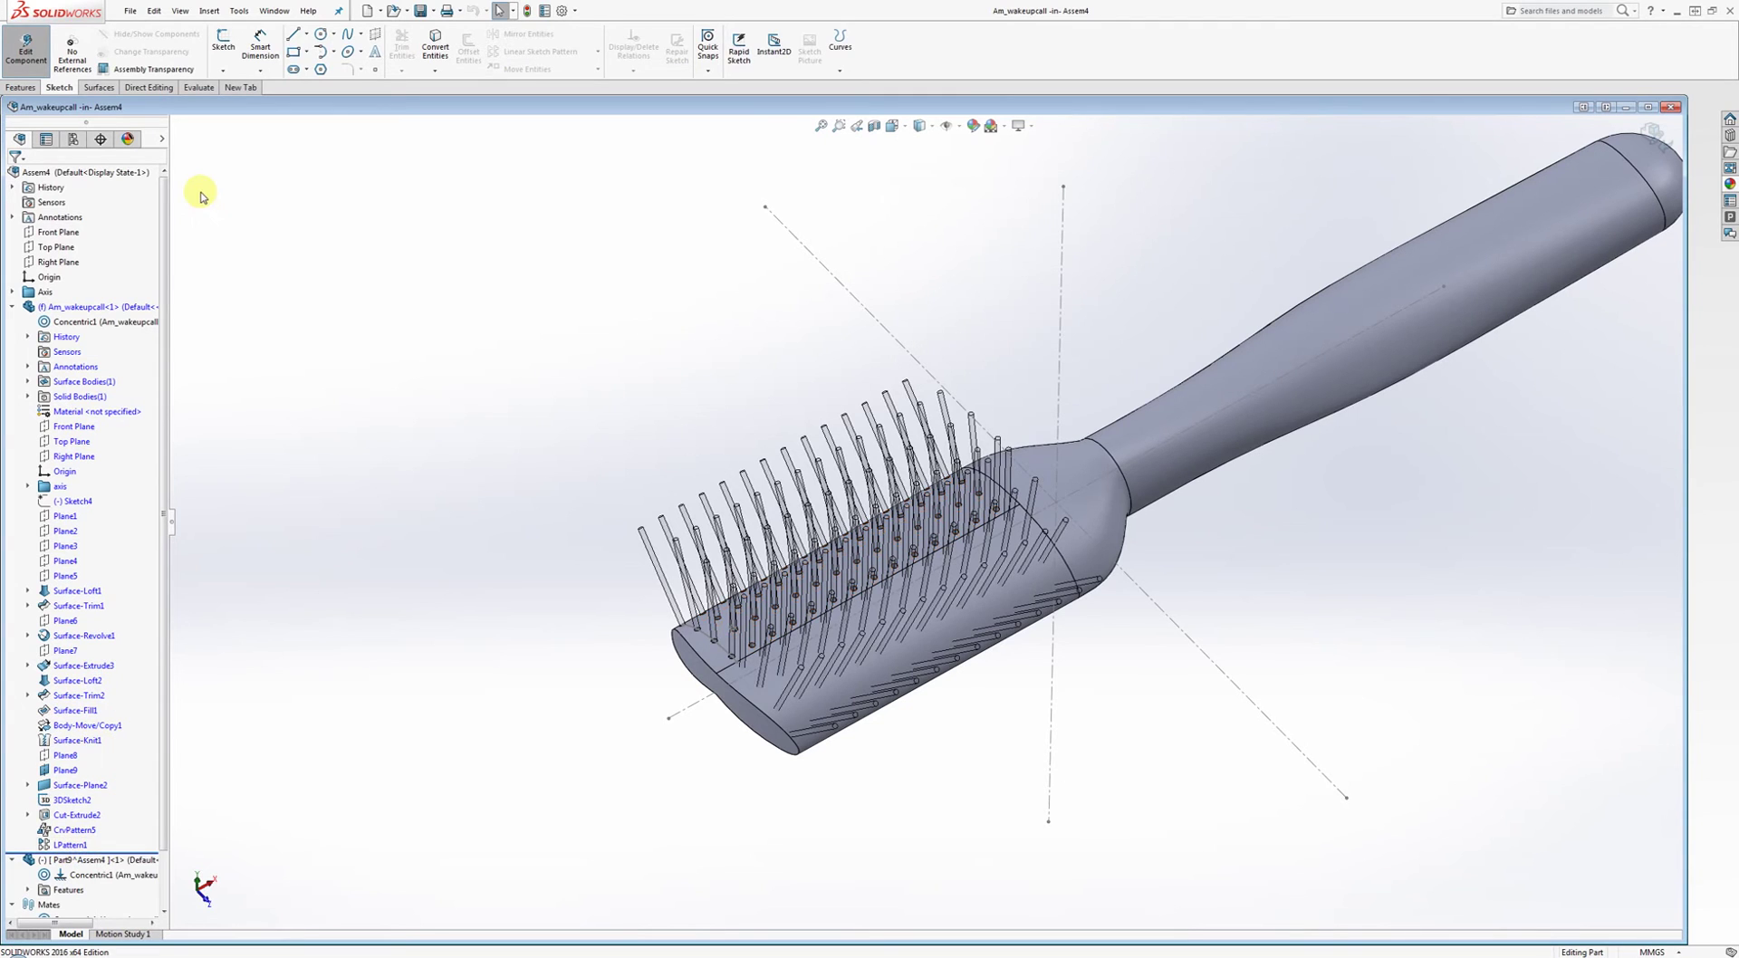
# Mirror the LPattern1 hole pattern about the brush part's own Front Plane.
pyautogui.click(20, 87)
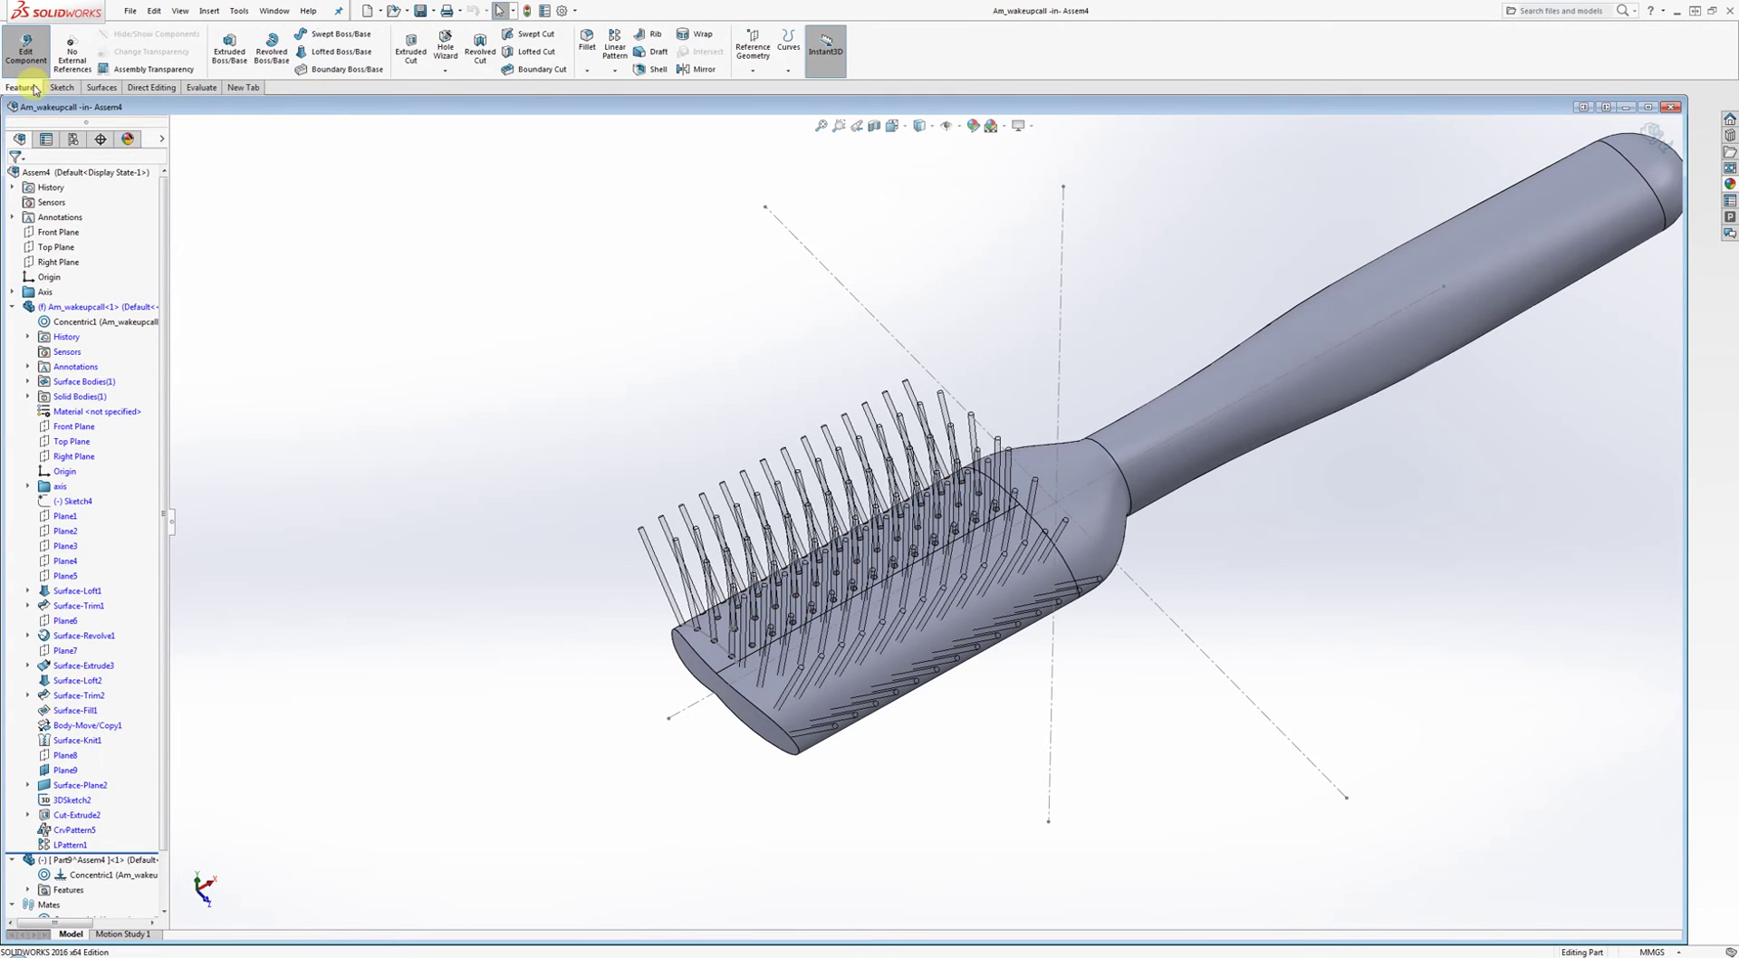
pyautogui.click(696, 70)
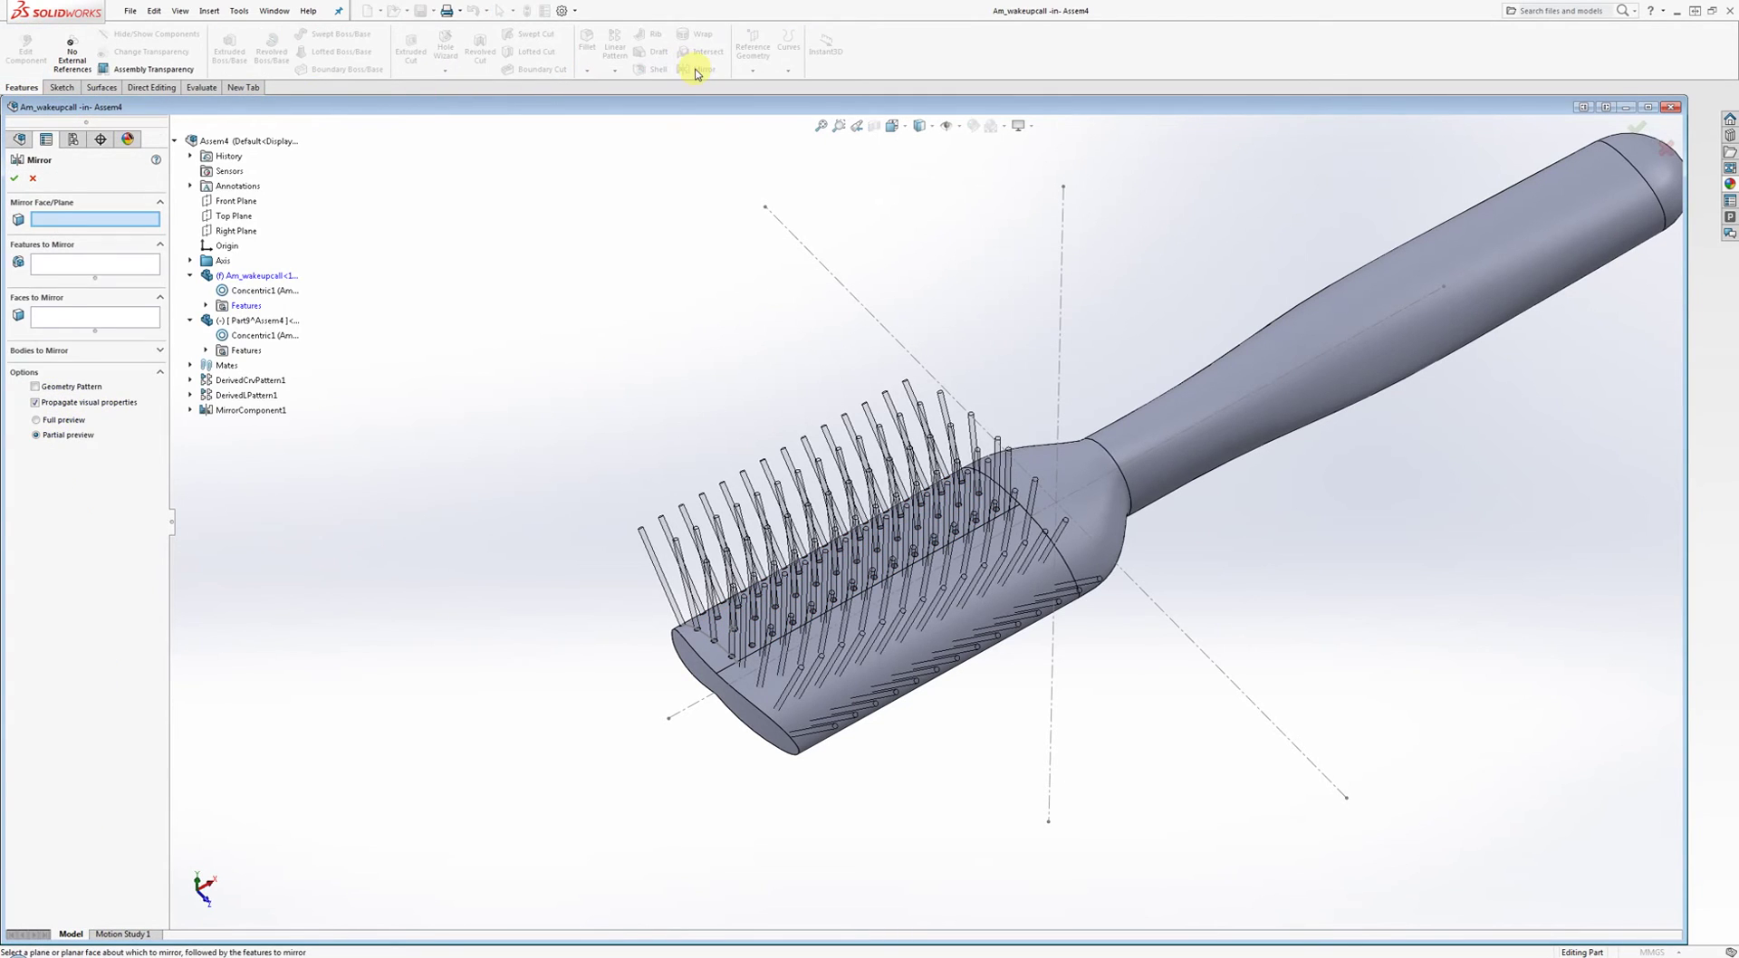
pyautogui.click(206, 307)
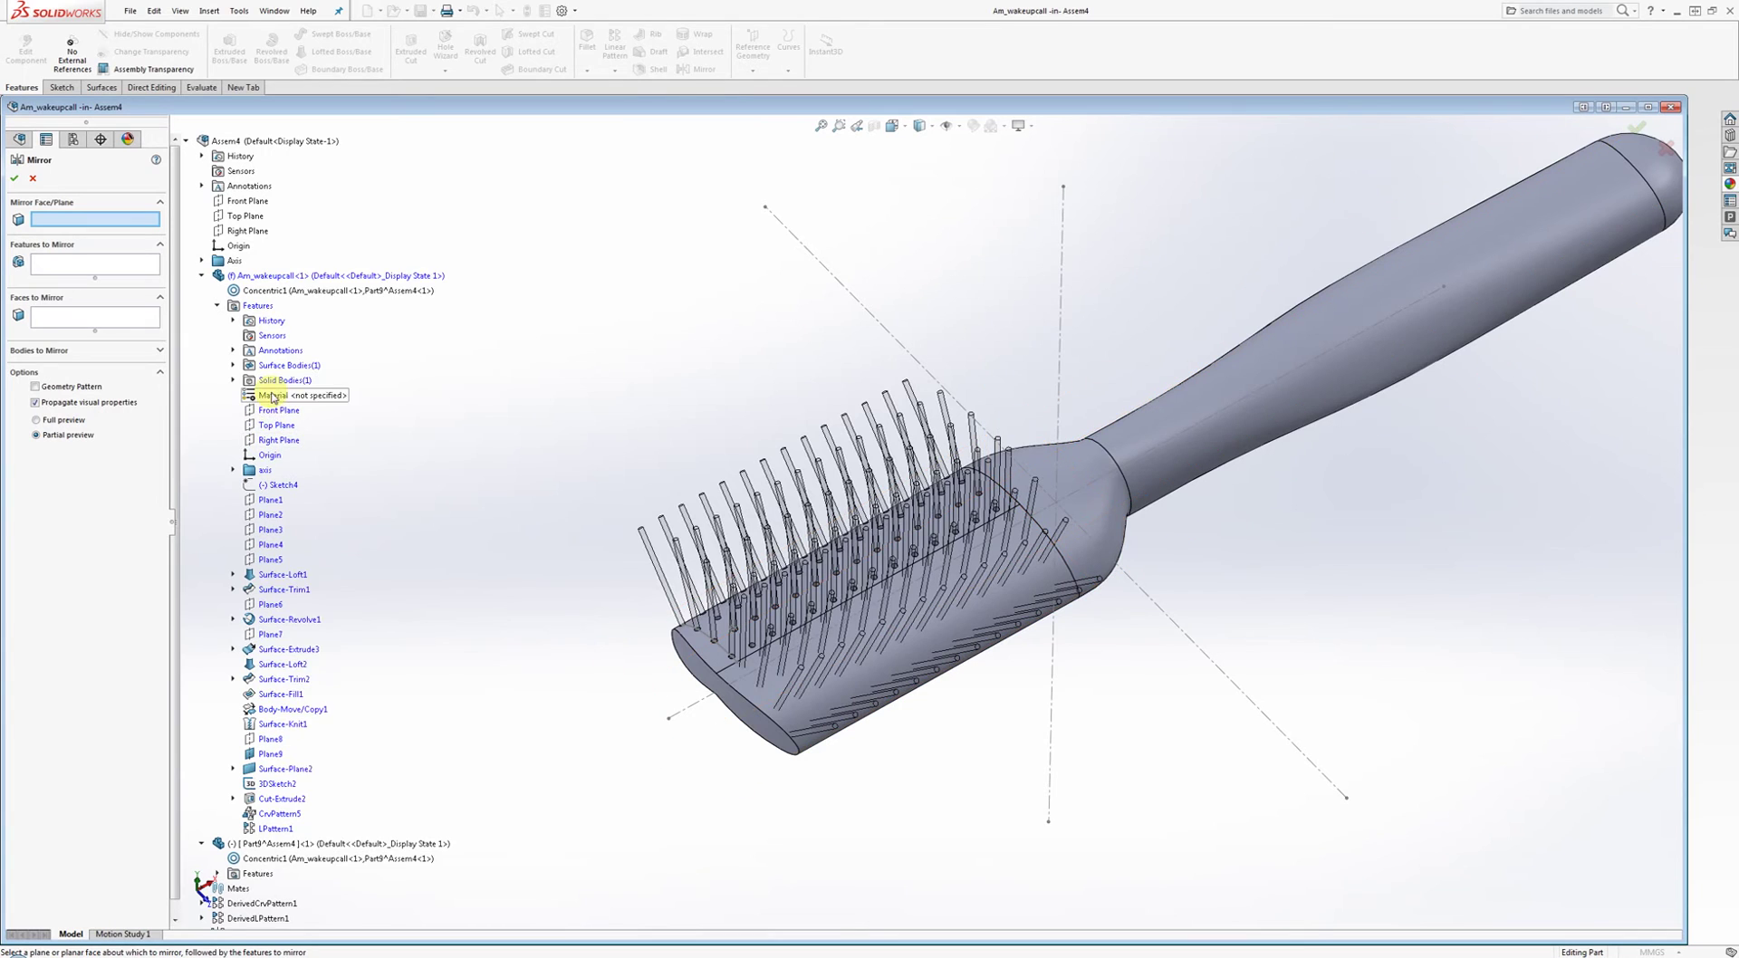
pyautogui.click(272, 412)
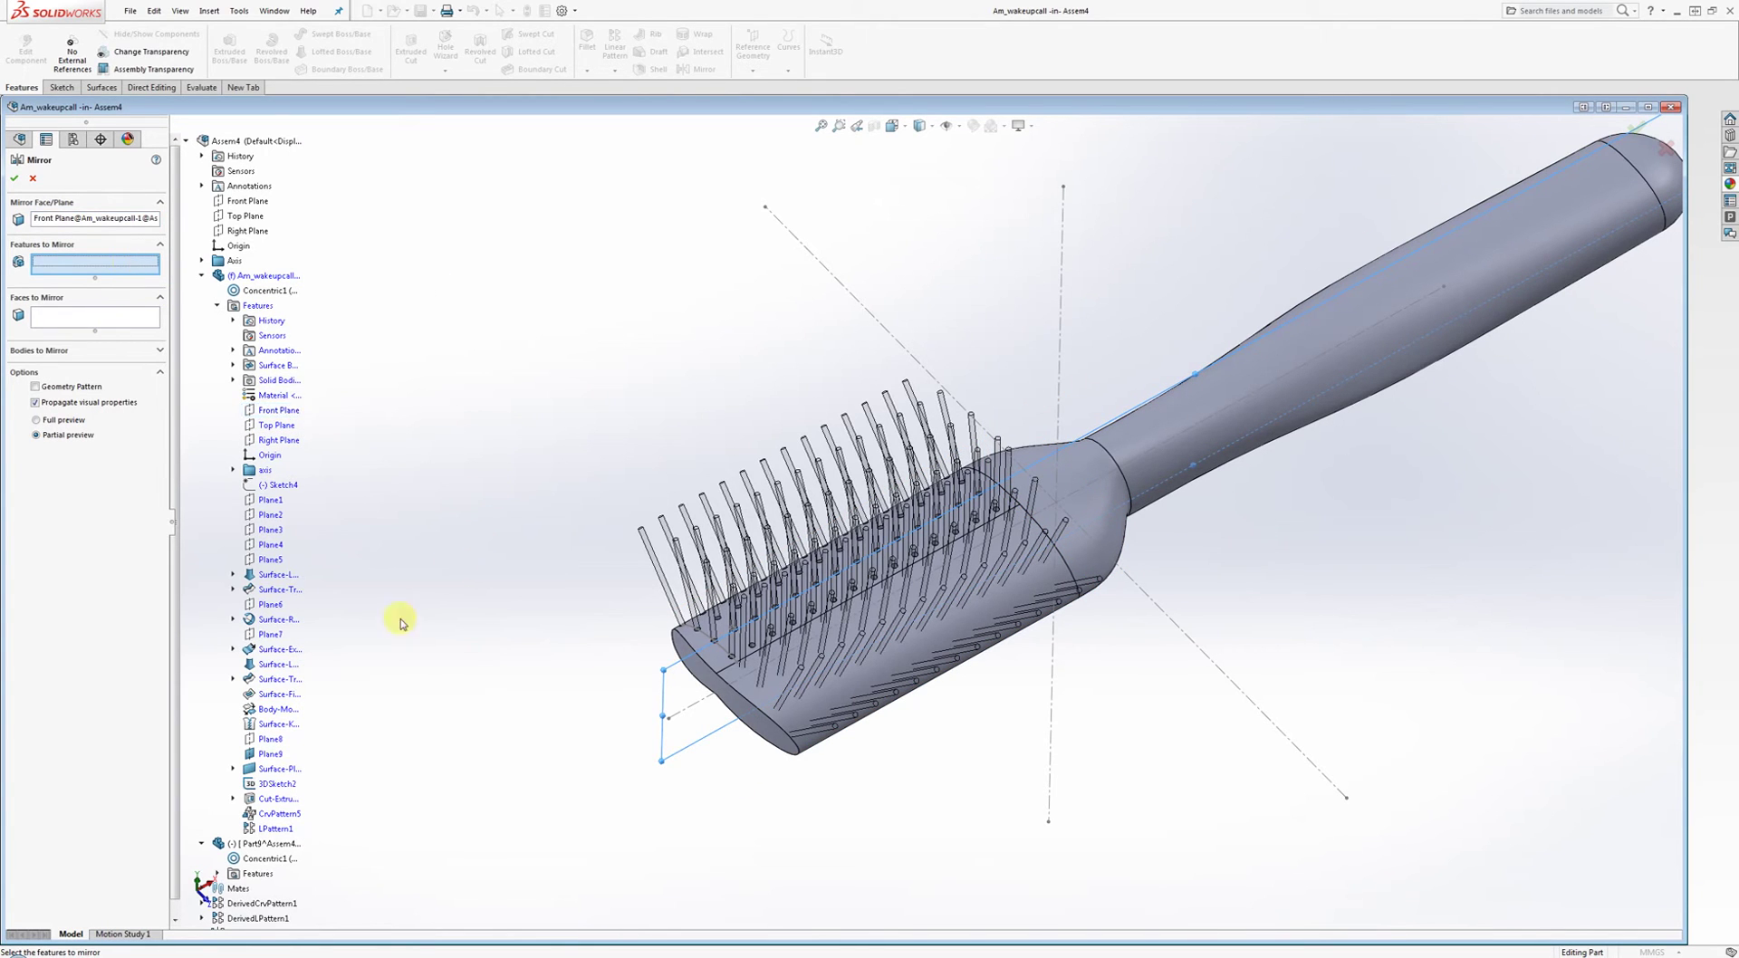
pyautogui.click(272, 830)
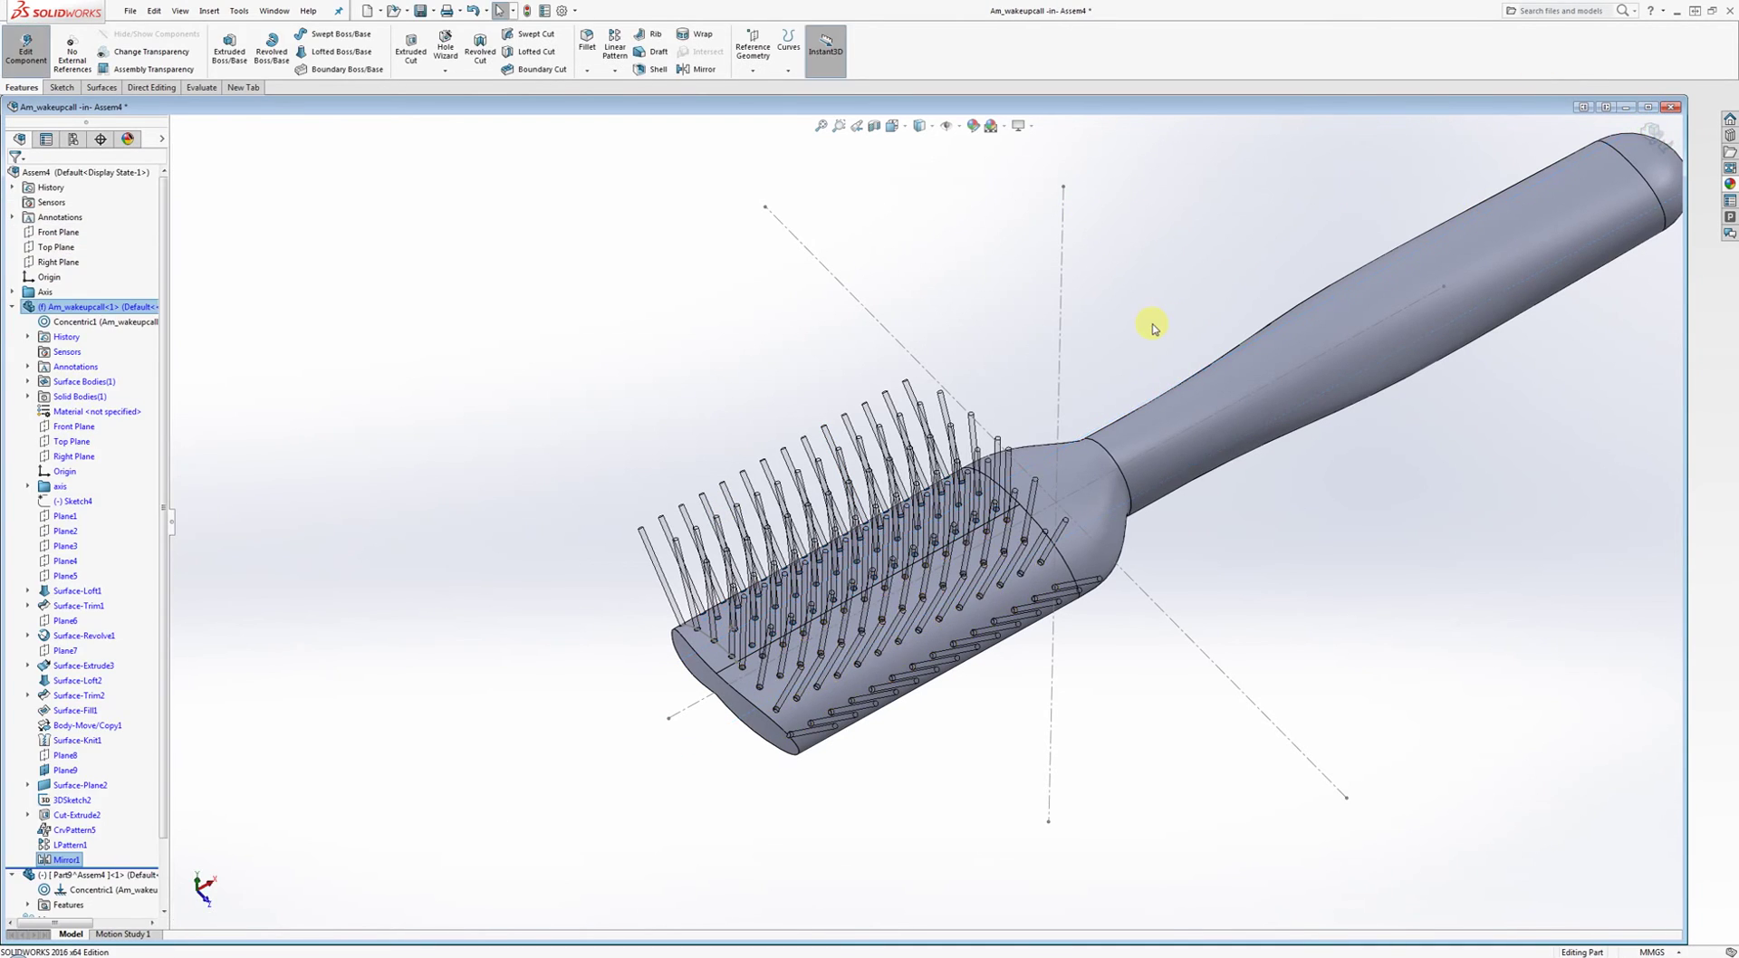
# Check the mirrored holes around the bristles on the brush head and return to editing the assembly.
pyautogui.moveTo(1130, 333)
pyautogui.mouseDown(button='middle')
pyautogui.moveTo(1114, 252)
pyautogui.moveTo(1009, 260)
pyautogui.moveTo(1021, 333)
pyautogui.mouseUp(button='middle')
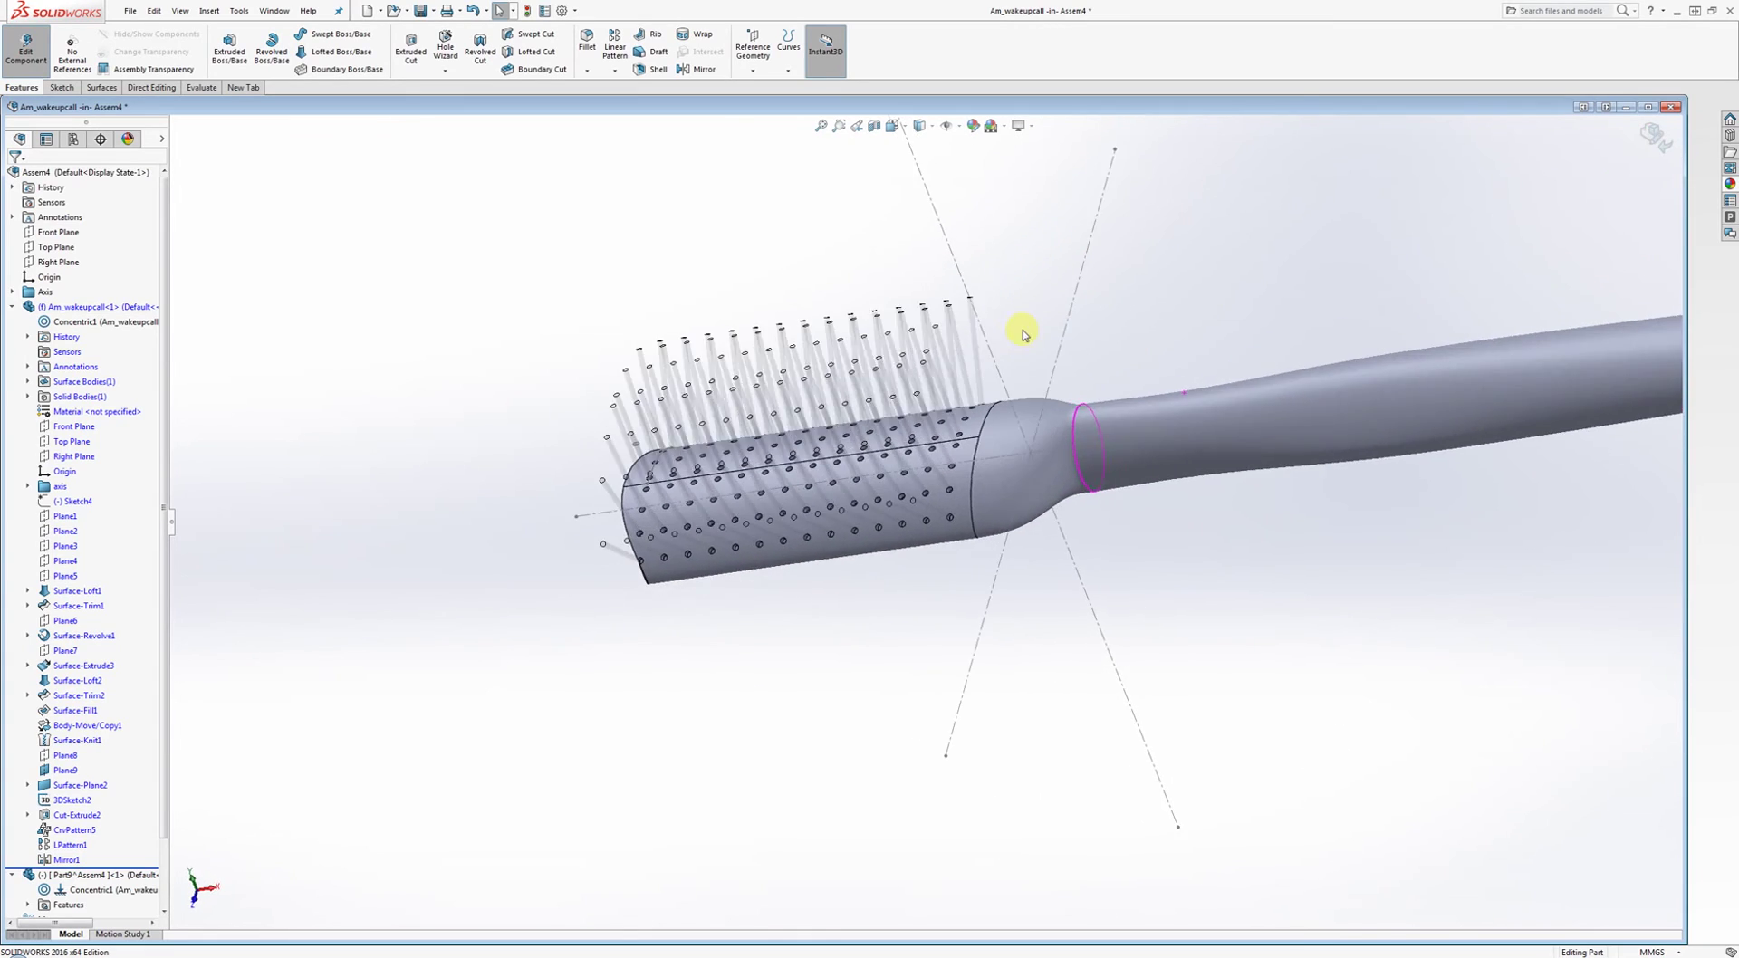
pyautogui.scroll(-6, 936, 481)
pyautogui.moveTo(799, 505)
pyautogui.mouseDown(button='middle')
pyautogui.moveTo(889, 454)
pyautogui.moveTo(913, 473)
pyautogui.moveTo(998, 382)
pyautogui.mouseUp(button='middle')
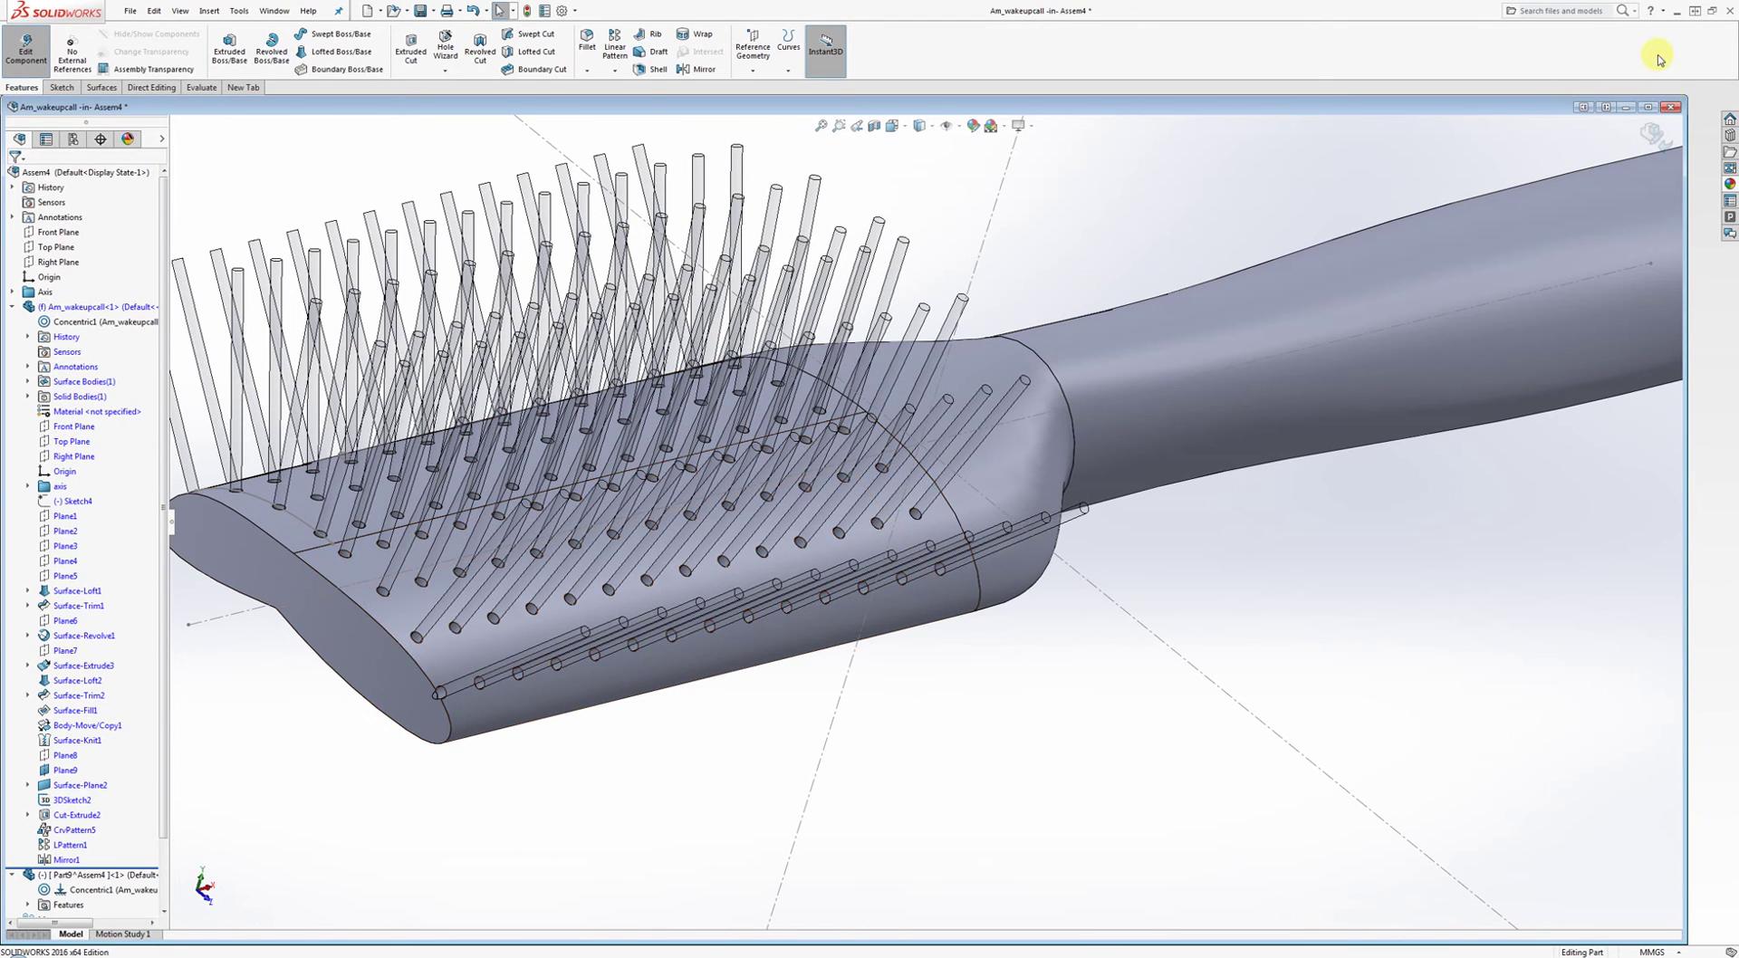
pyautogui.click(1651, 135)
pyautogui.scroll(10, 1091, 291)
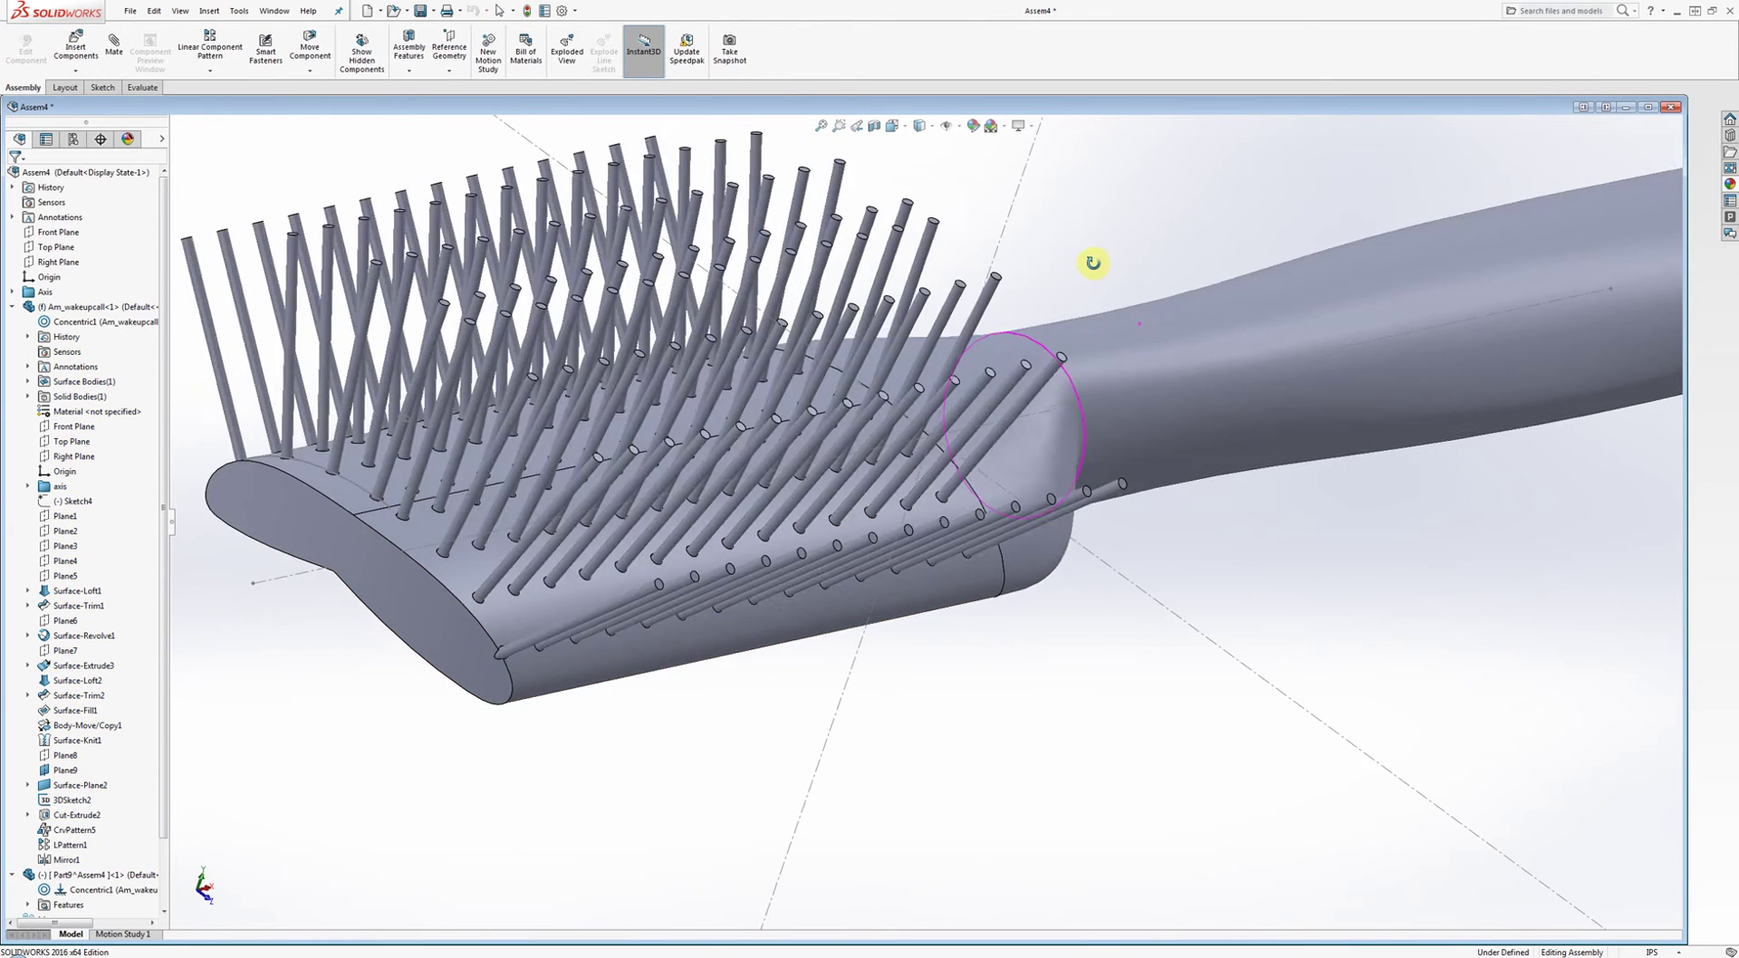
pyautogui.moveTo(962, 362); pyautogui.dragTo(924, 512, button='middle')
pyautogui.scroll(-8, 924, 513)
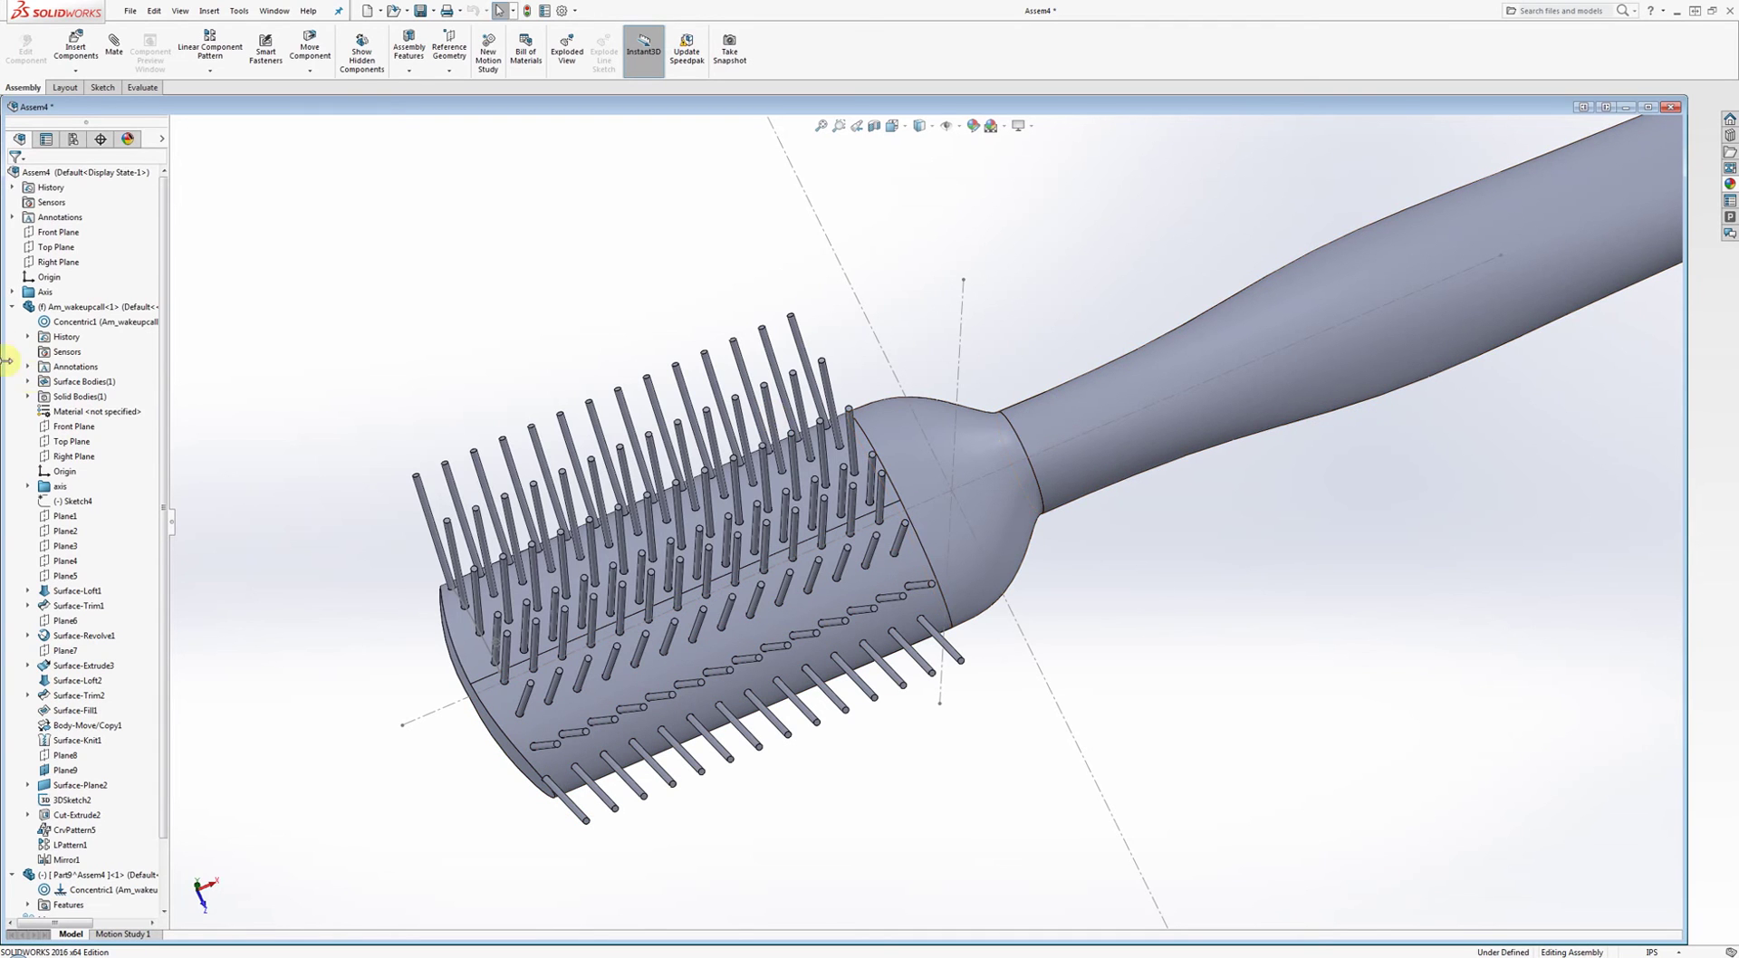
# Edit the Am_wakeupcall part in context again and open Sketch15 under Surface-Trim2 for editing.
pyautogui.rightClick(76, 308)
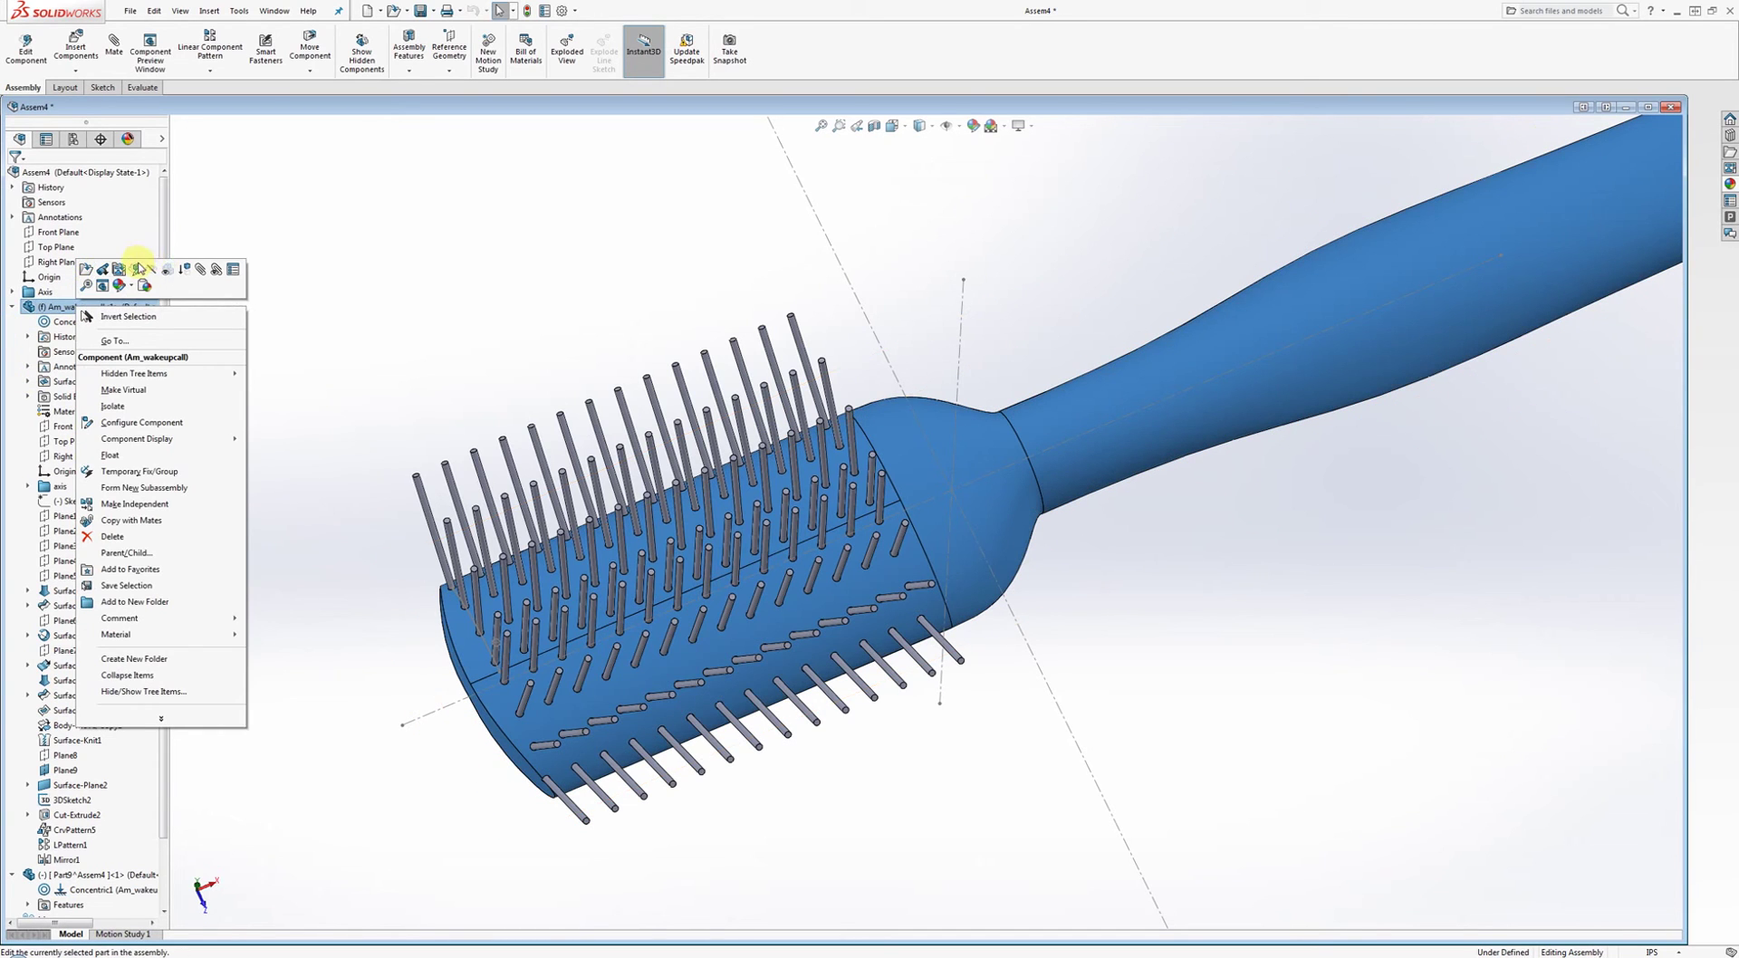
pyautogui.click(130, 271)
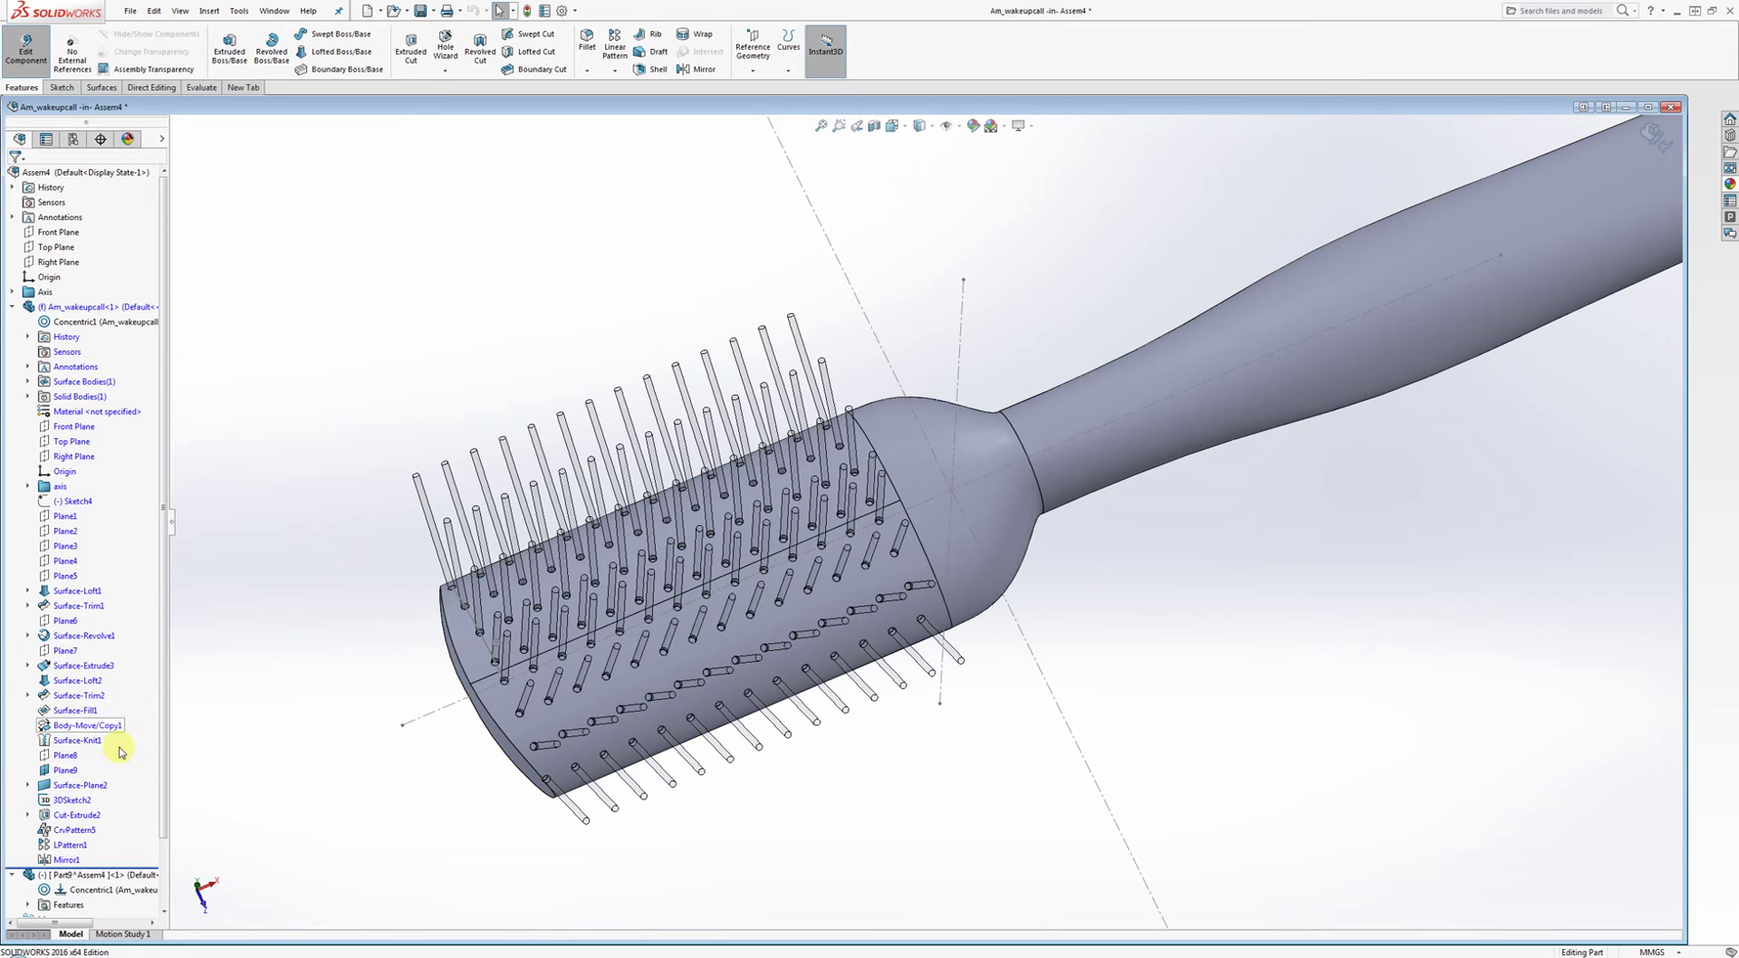
pyautogui.click(83, 697)
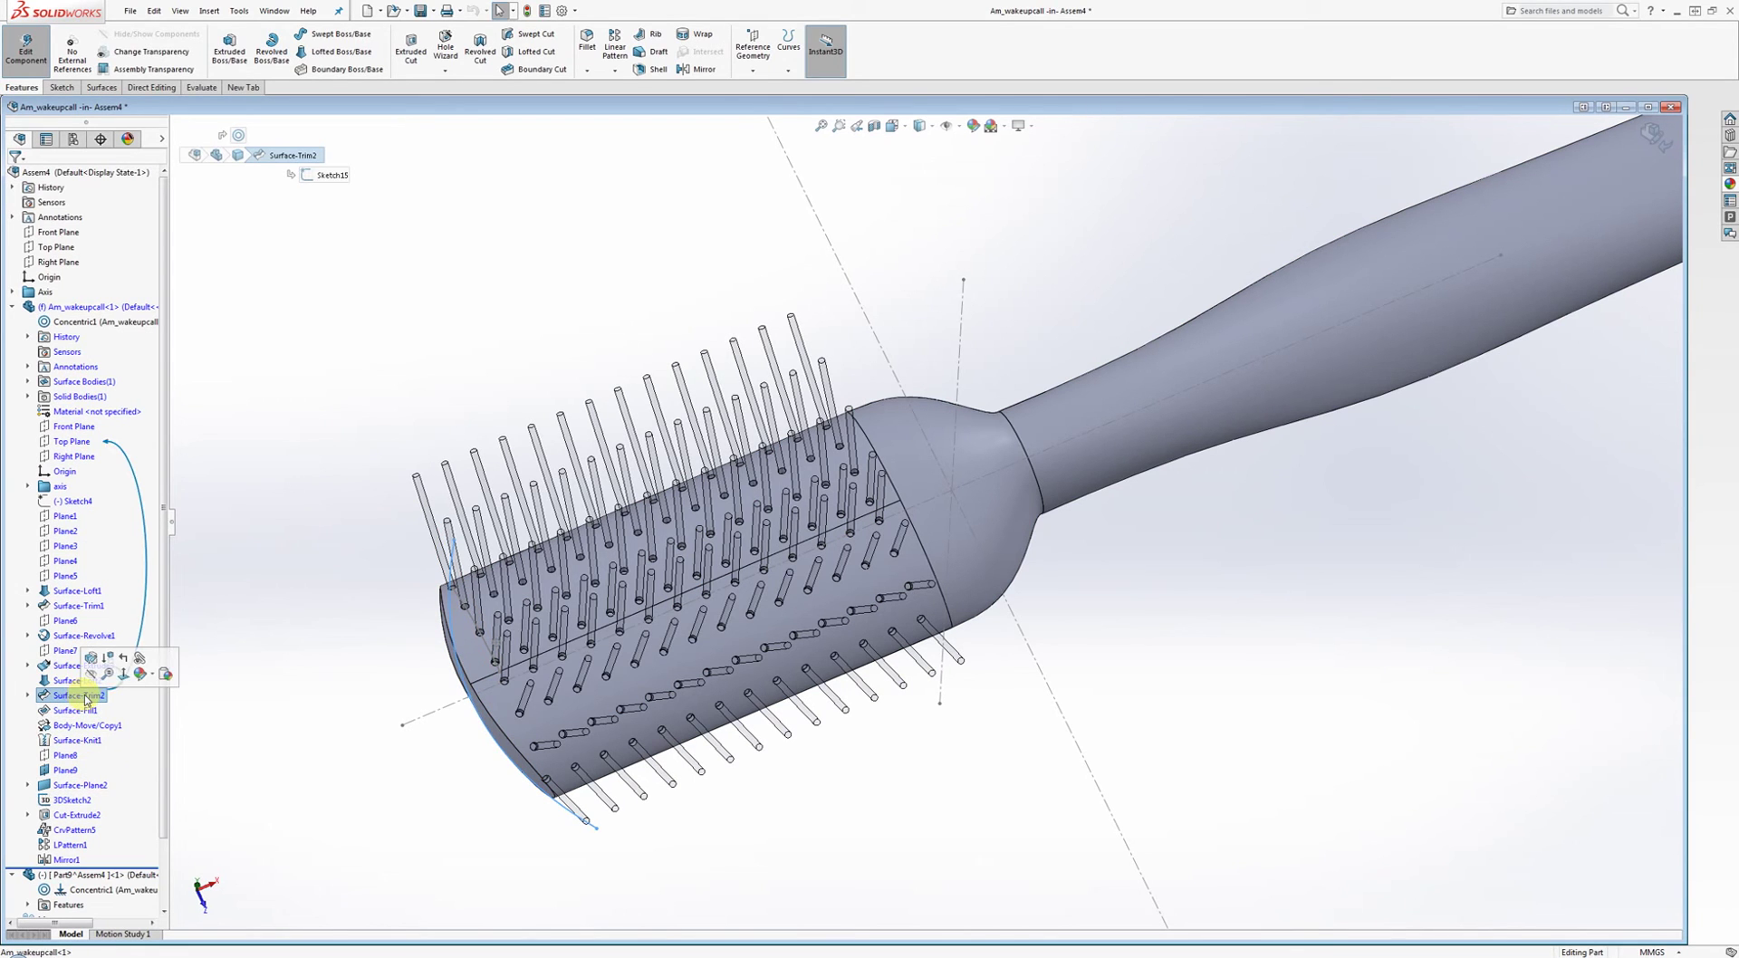
pyautogui.click(29, 696)
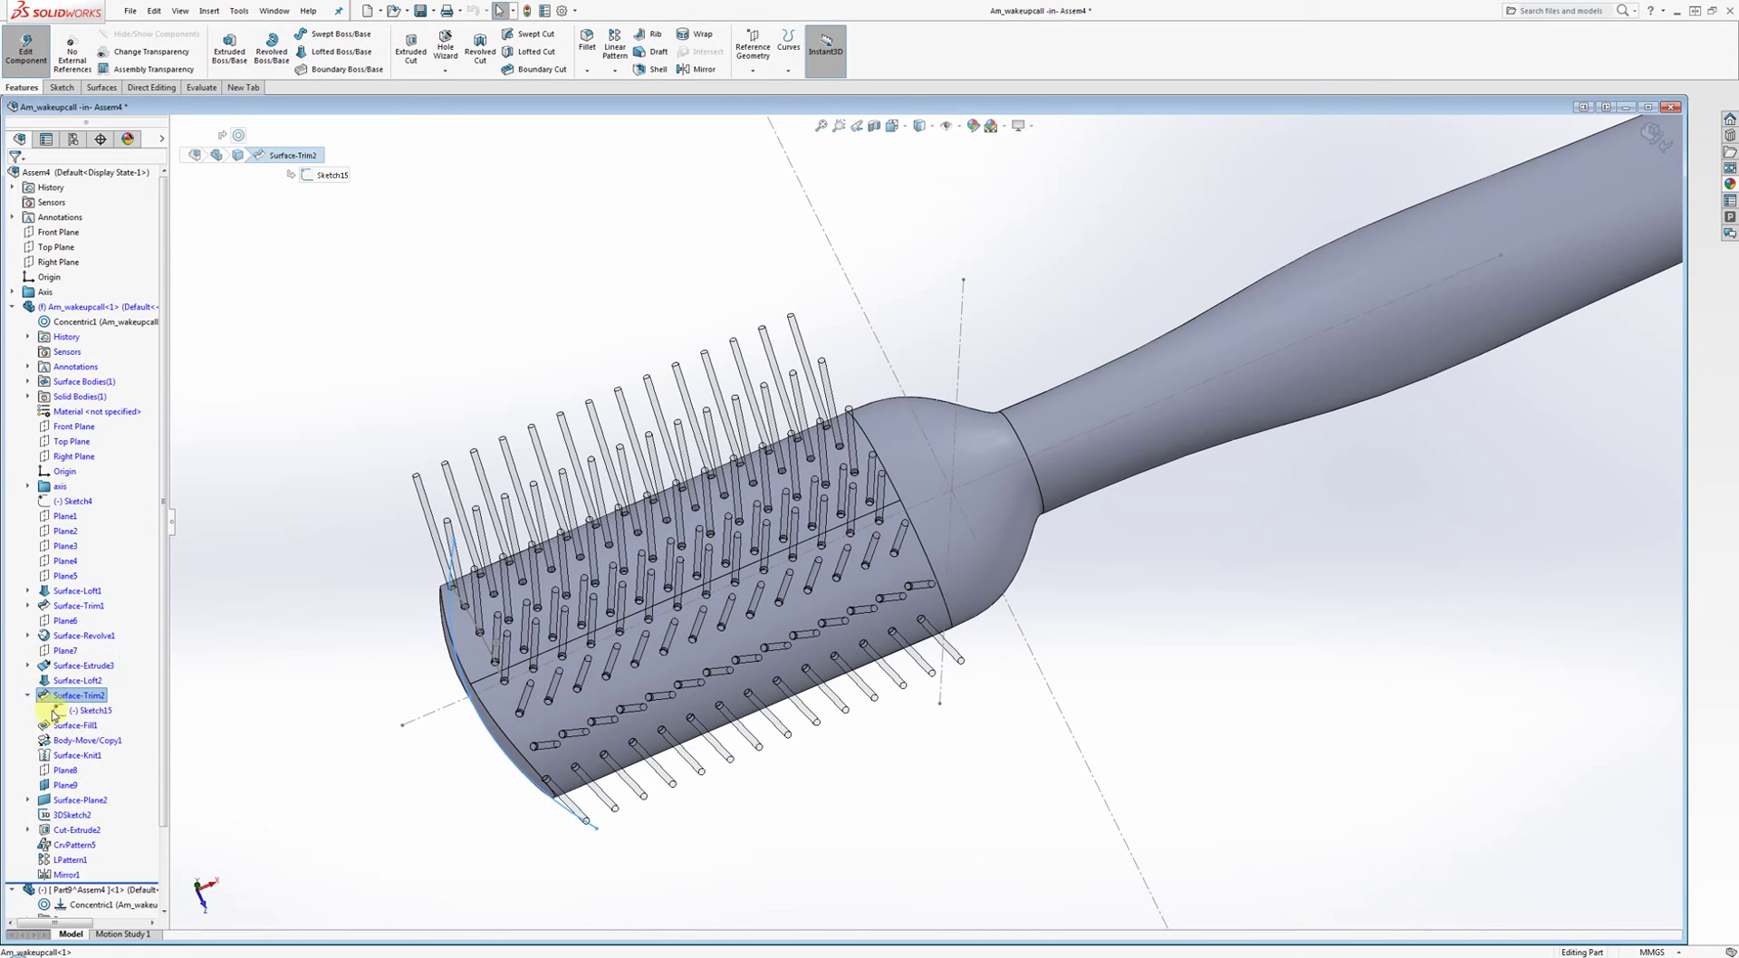
pyautogui.rightClick(89, 710)
pyautogui.click(95, 673)
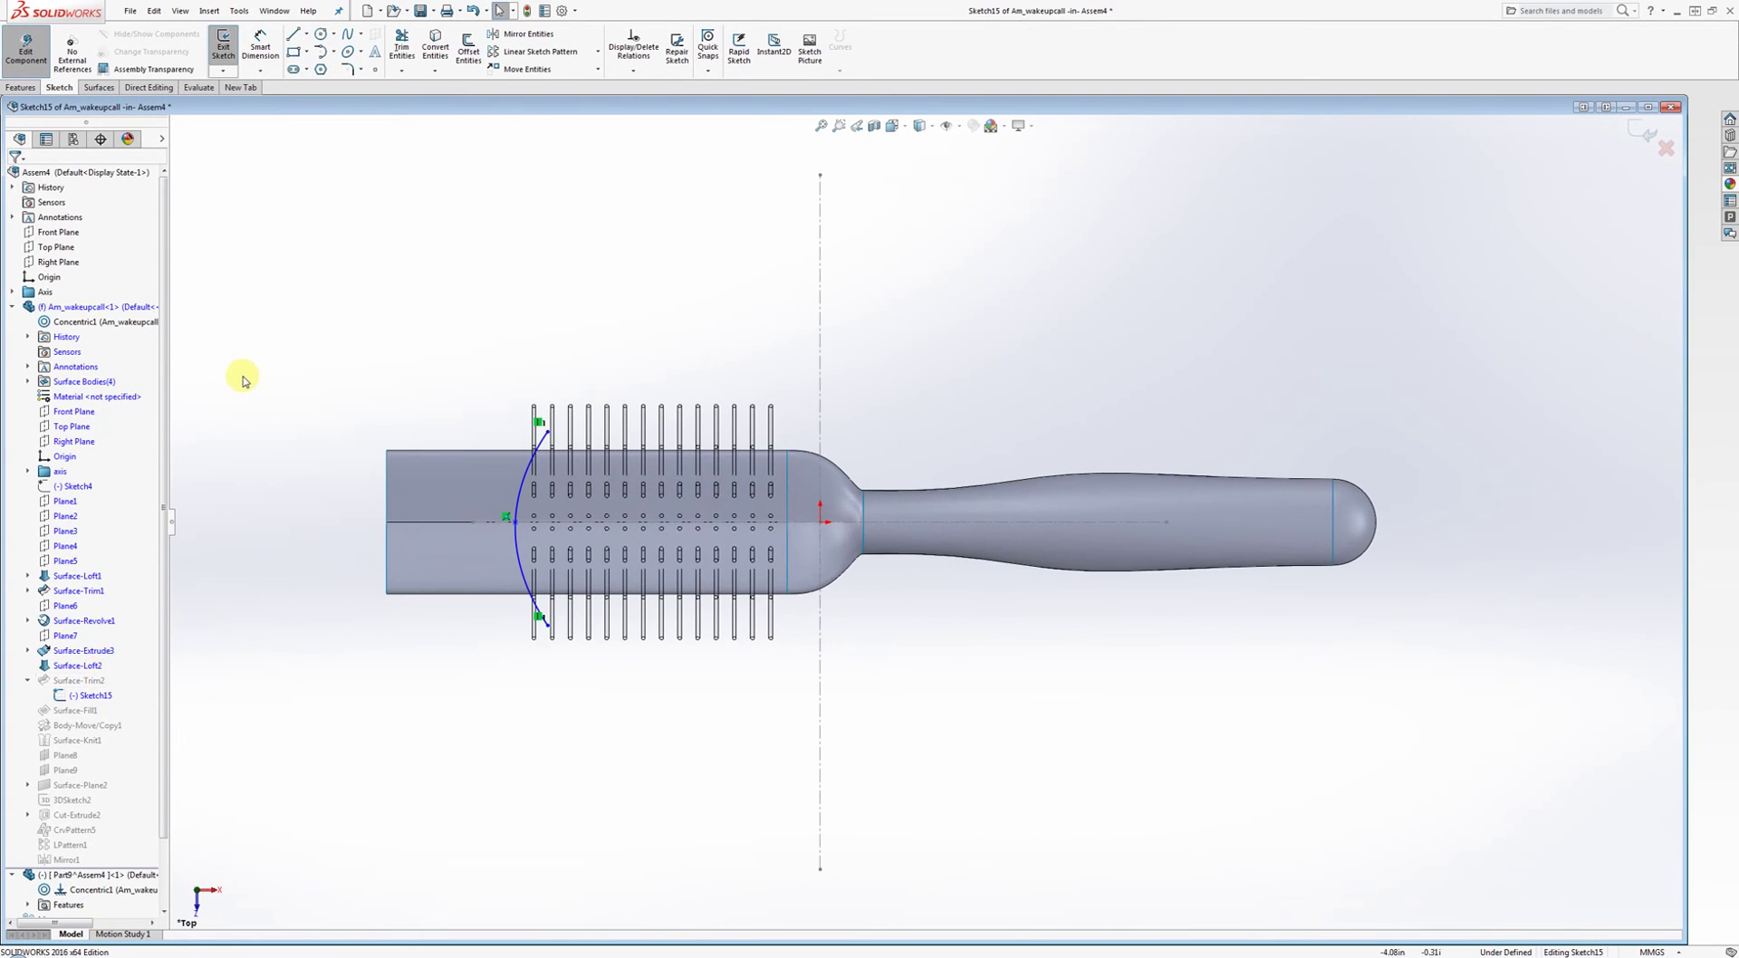
# Reshape the trim arc into a shallower curve just outside the first row of bristles, exit the sketch and return to editing the assembly.
pyautogui.scroll(-3, 499, 442)
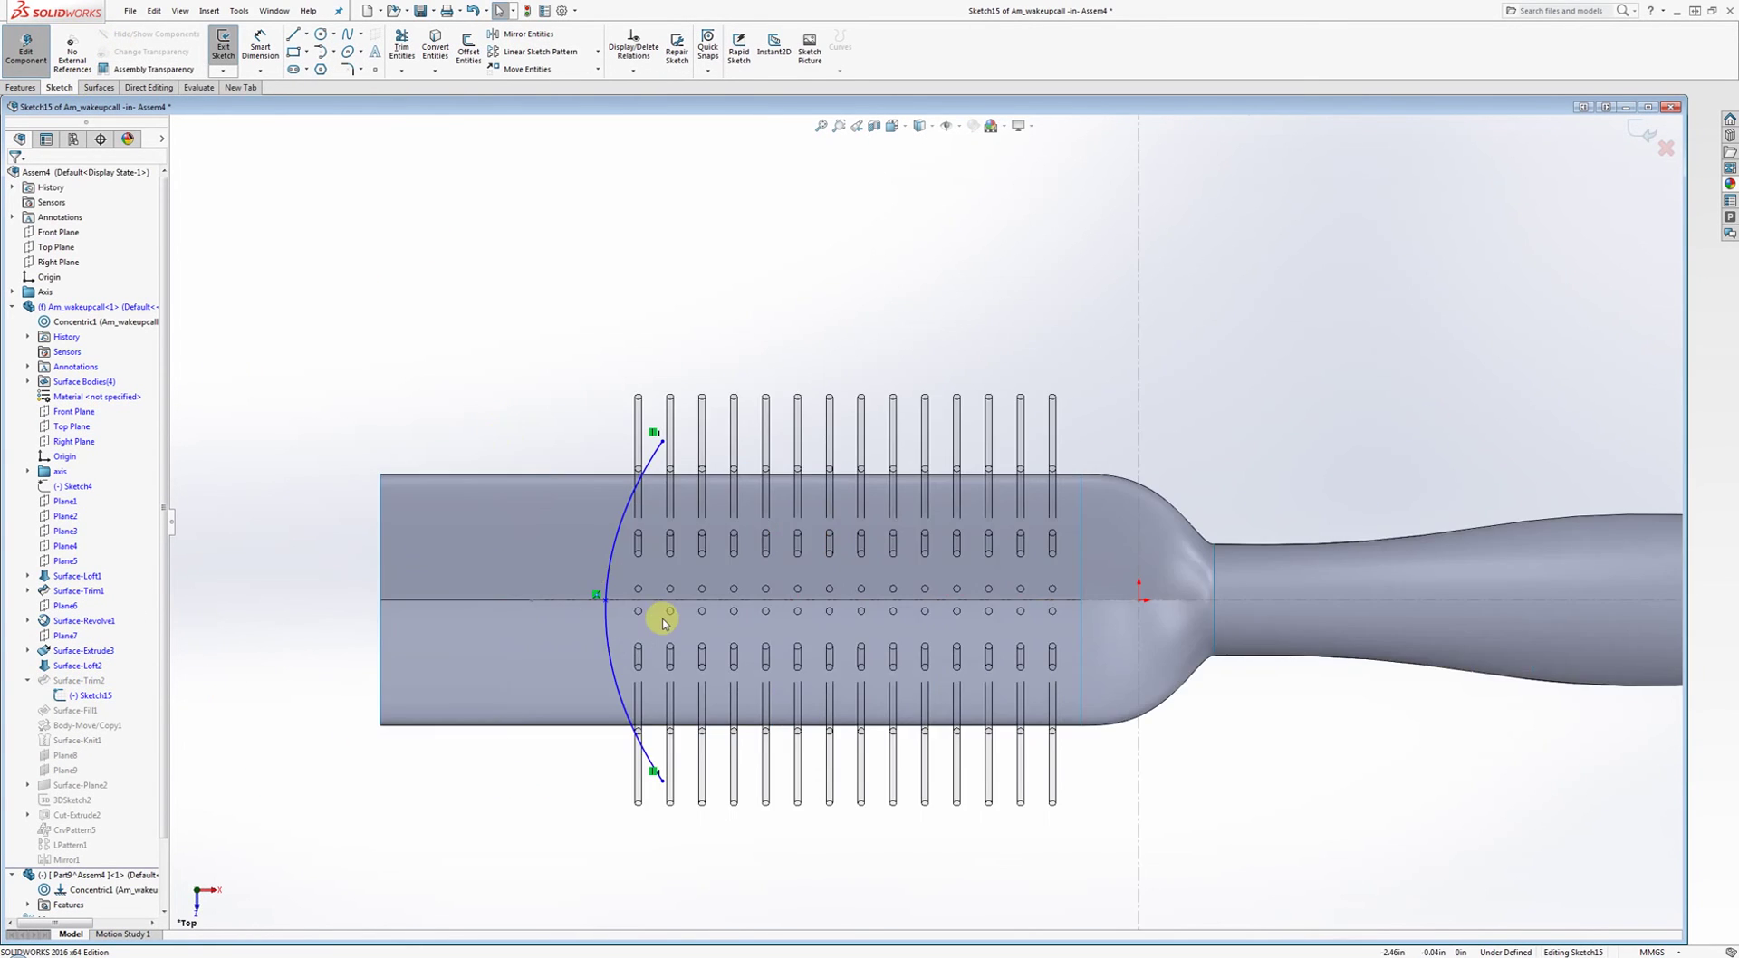
pyautogui.scroll(-3, 648, 603)
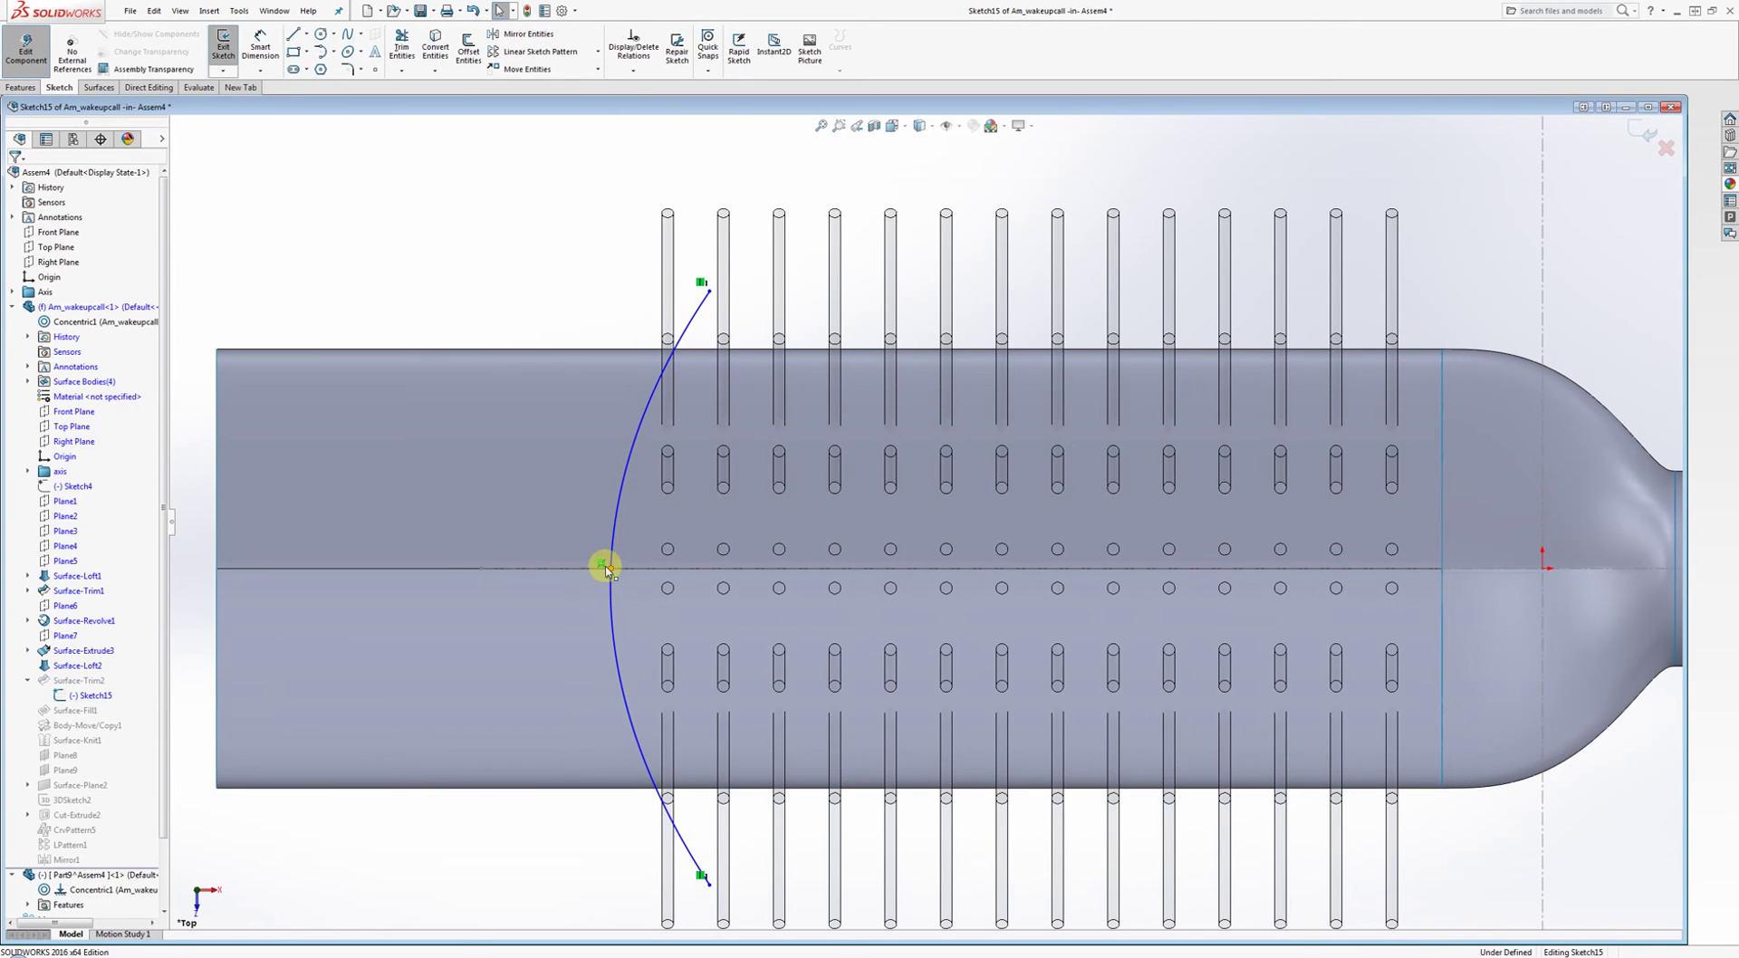
pyautogui.moveTo(607, 569); pyautogui.dragTo(571, 569)
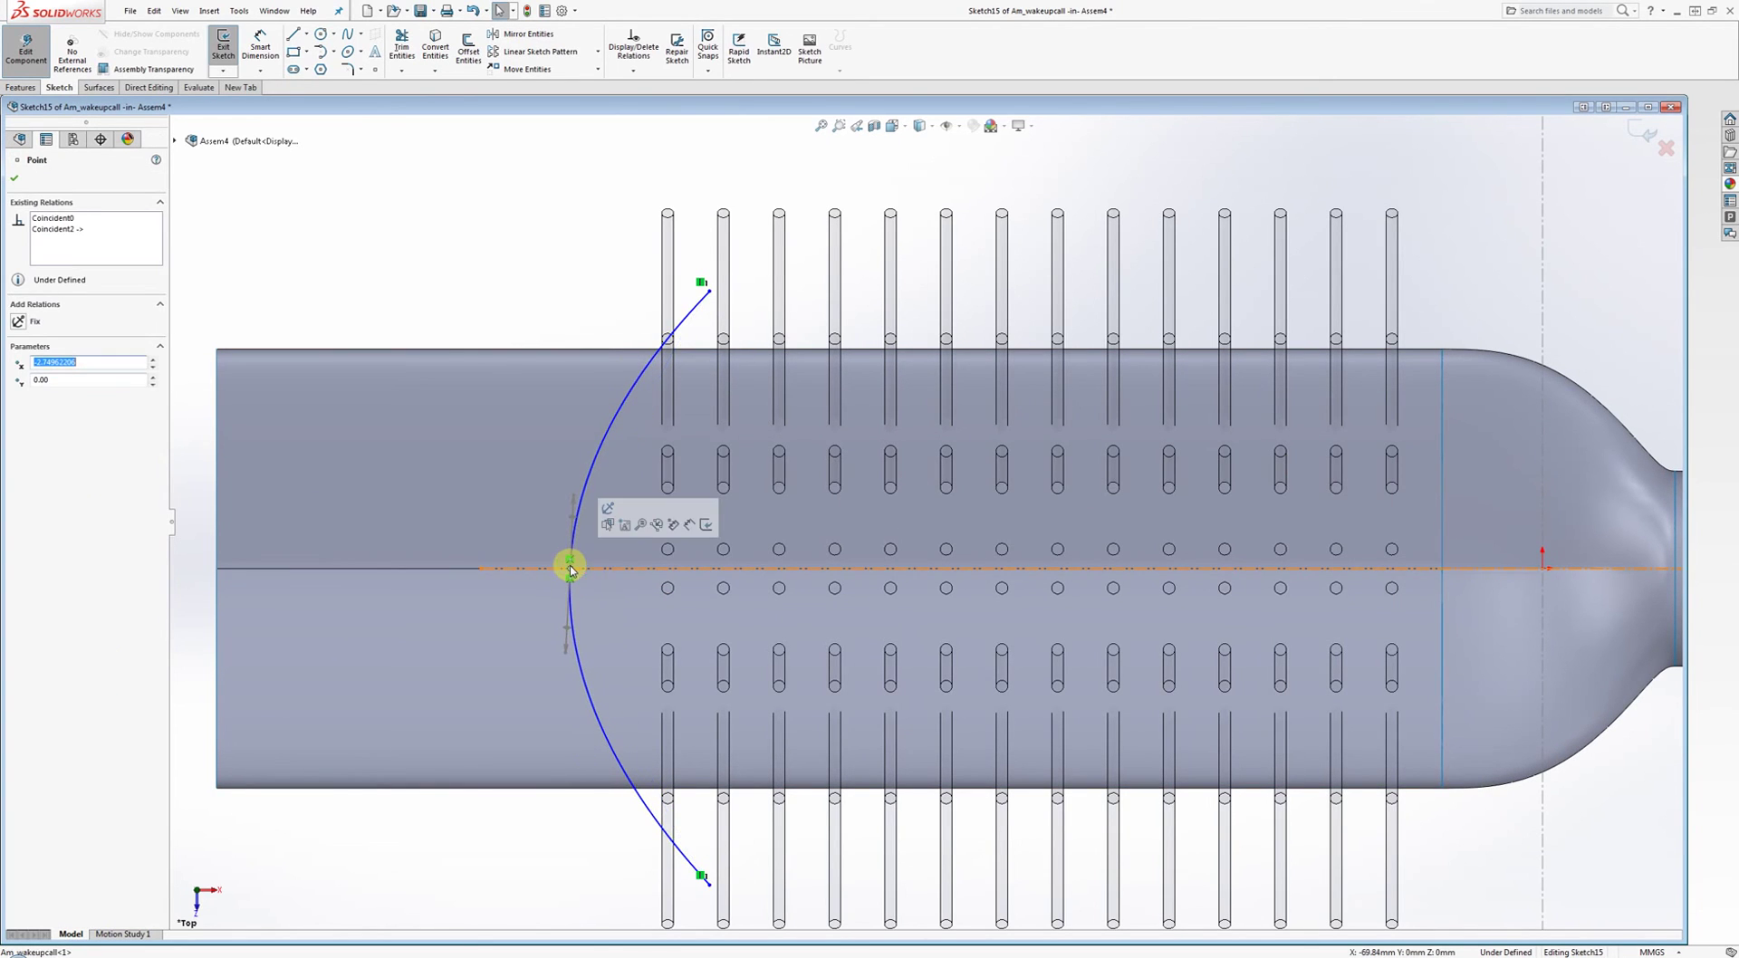
pyautogui.click(699, 874)
pyautogui.moveTo(681, 880); pyautogui.dragTo(653, 865)
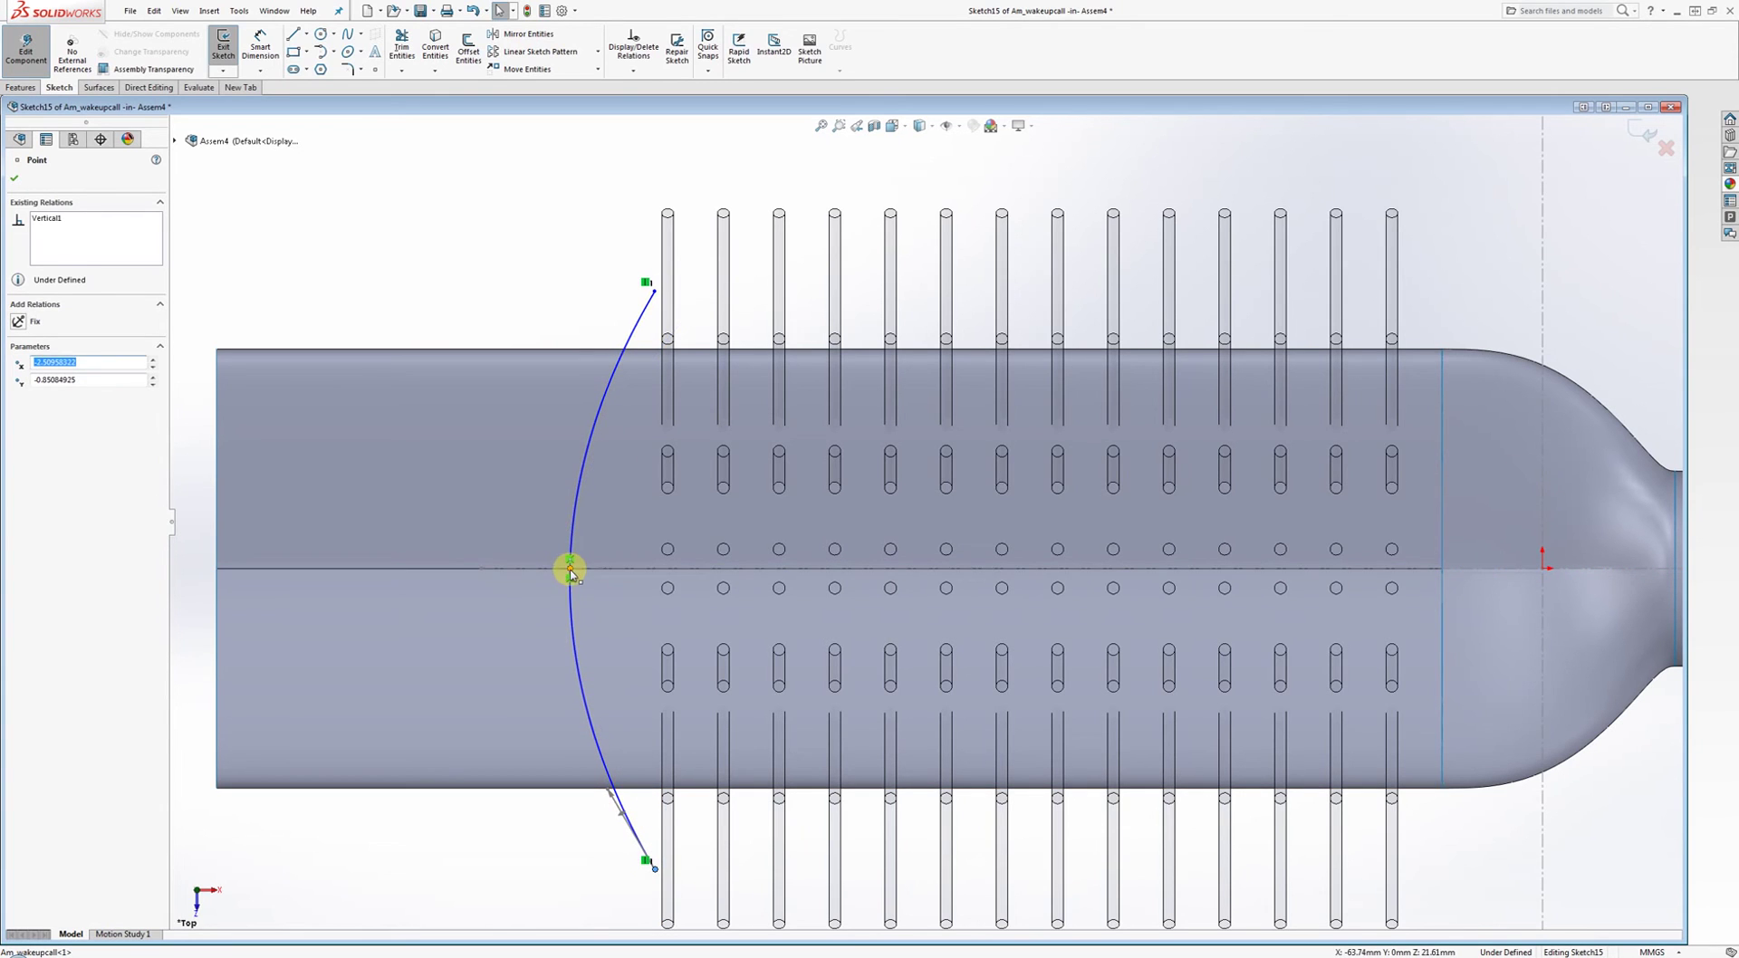
pyautogui.moveTo(570, 572); pyautogui.dragTo(631, 571)
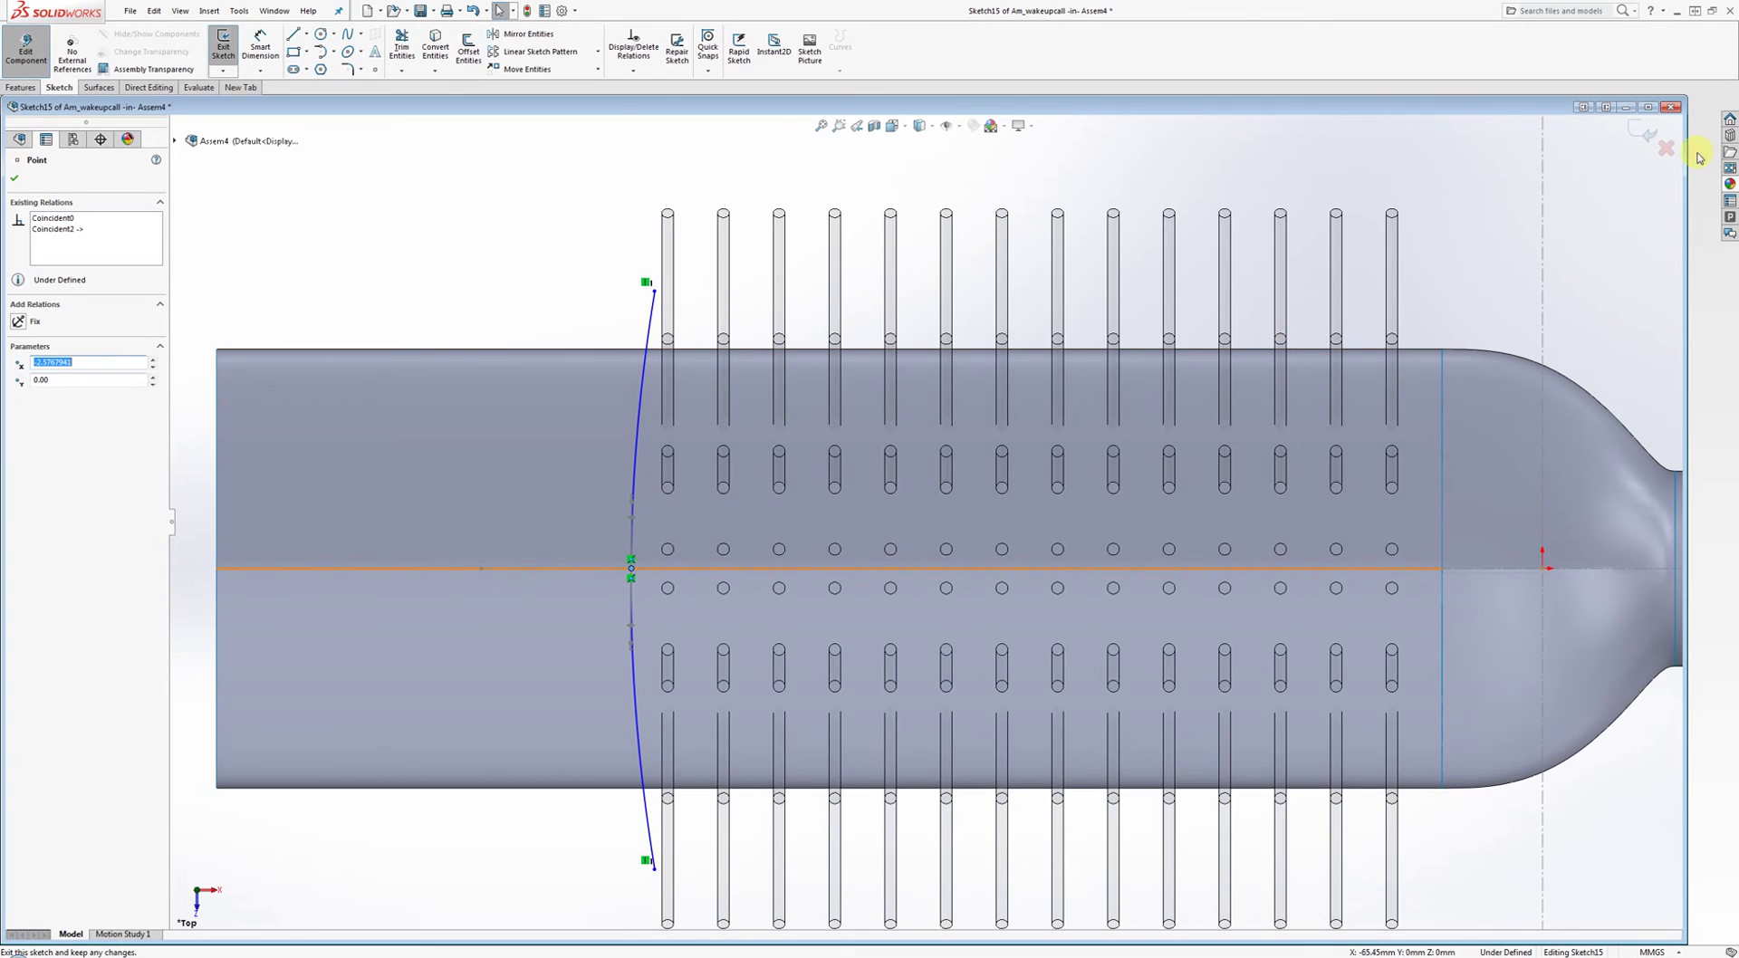
pyautogui.click(1640, 130)
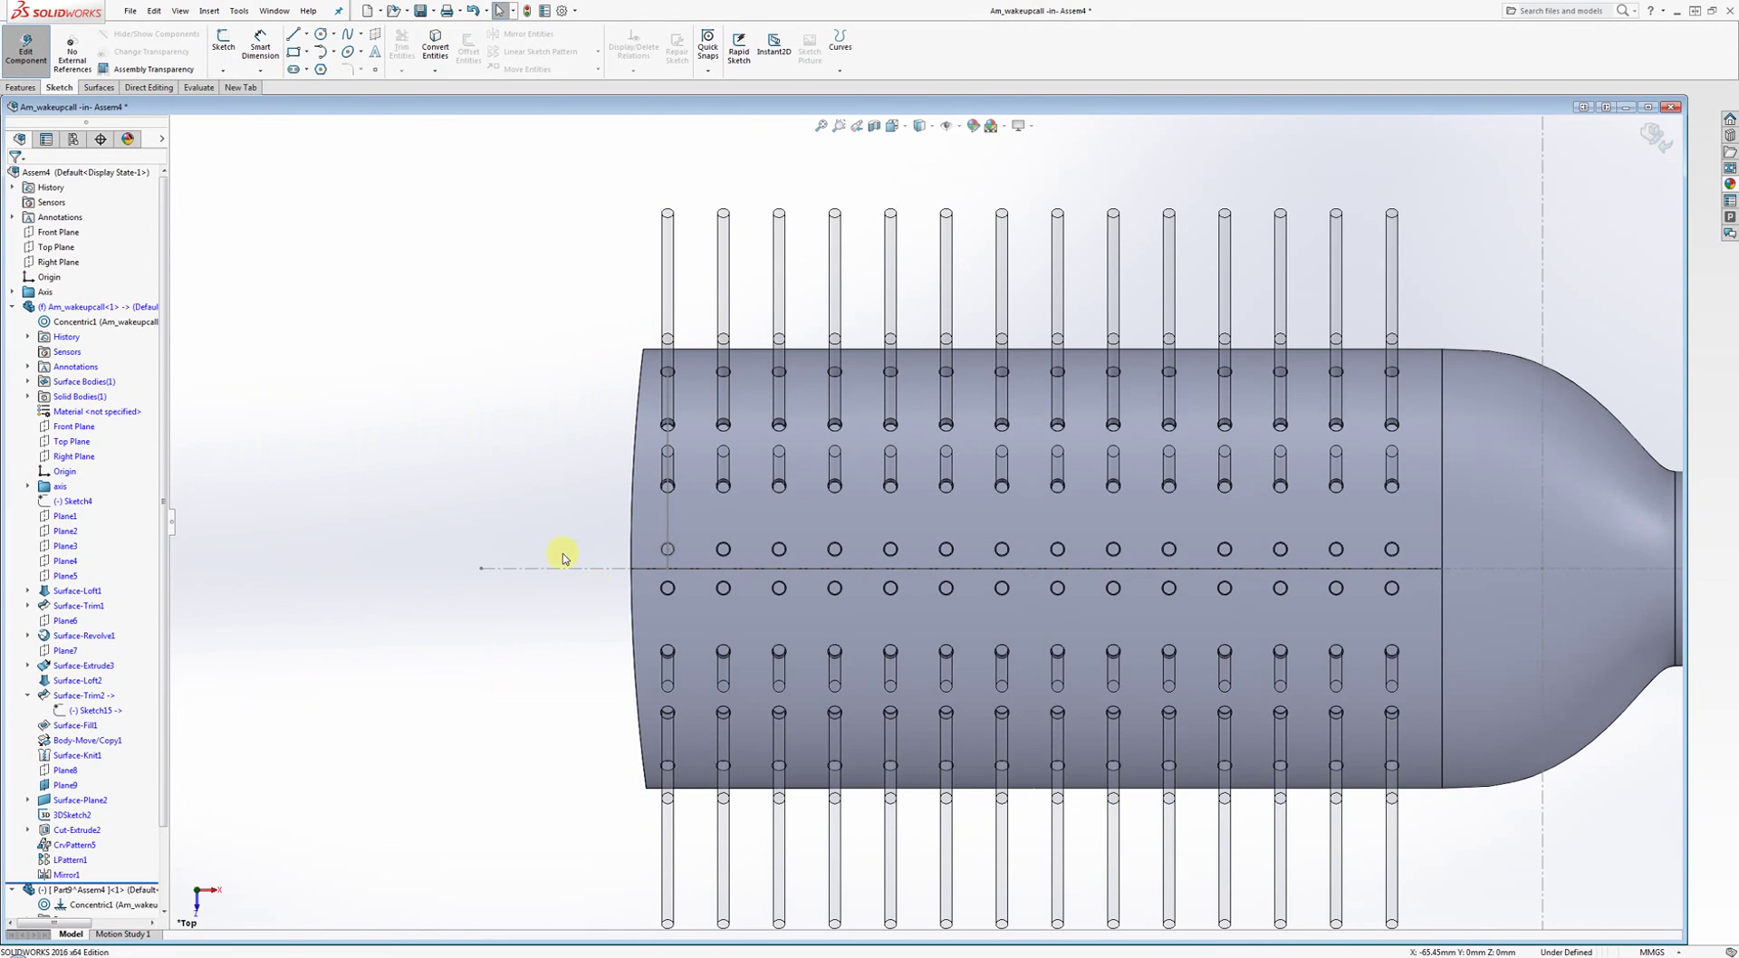
pyautogui.moveTo(765, 601)
pyautogui.mouseDown(button='middle')
pyautogui.moveTo(764, 438)
pyautogui.moveTo(861, 342)
pyautogui.moveTo(856, 404)
pyautogui.moveTo(1234, 322)
pyautogui.mouseUp(button='middle')
pyautogui.click(1644, 143)
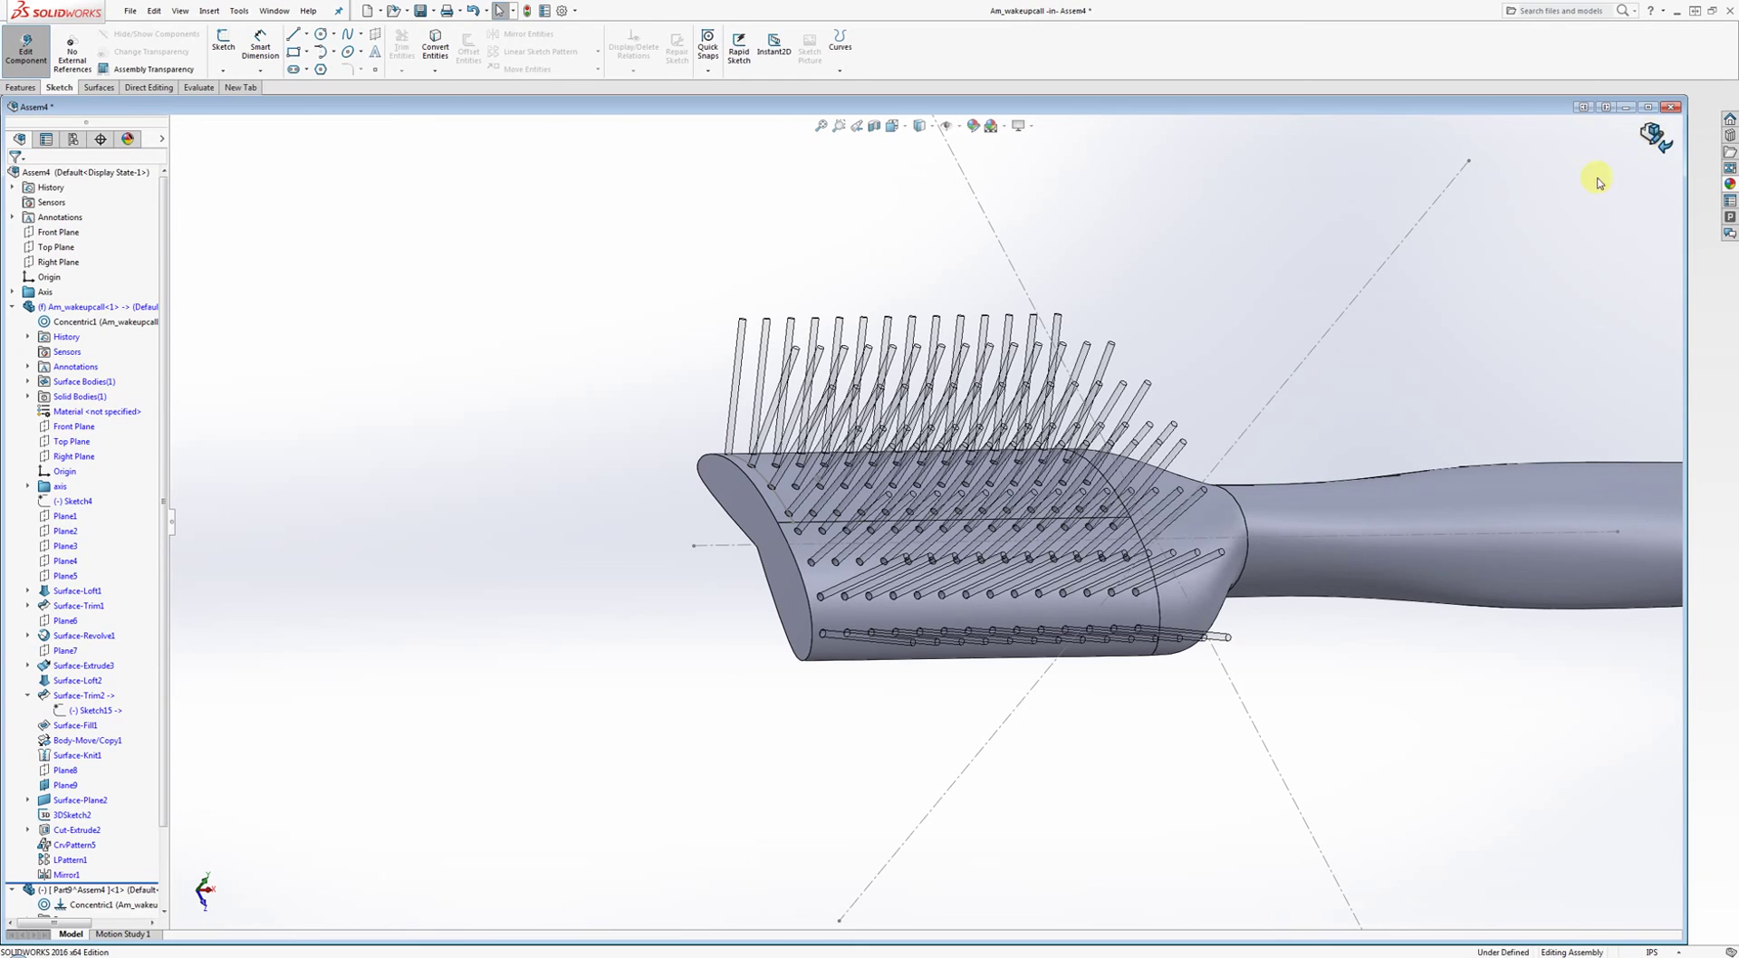
# Examine the shortened brush head and the full set of bristles from several angles.
pyautogui.moveTo(1425, 311)
pyautogui.mouseDown(button='middle')
pyautogui.moveTo(1401, 244)
pyautogui.moveTo(1264, 205)
pyautogui.moveTo(1266, 306)
pyautogui.moveTo(1005, 365)
pyautogui.moveTo(1095, 433)
pyautogui.moveTo(1258, 377)
pyautogui.moveTo(1177, 486)
pyautogui.moveTo(1159, 480)
pyautogui.mouseUp(button='middle')
pyautogui.click(695, 467)
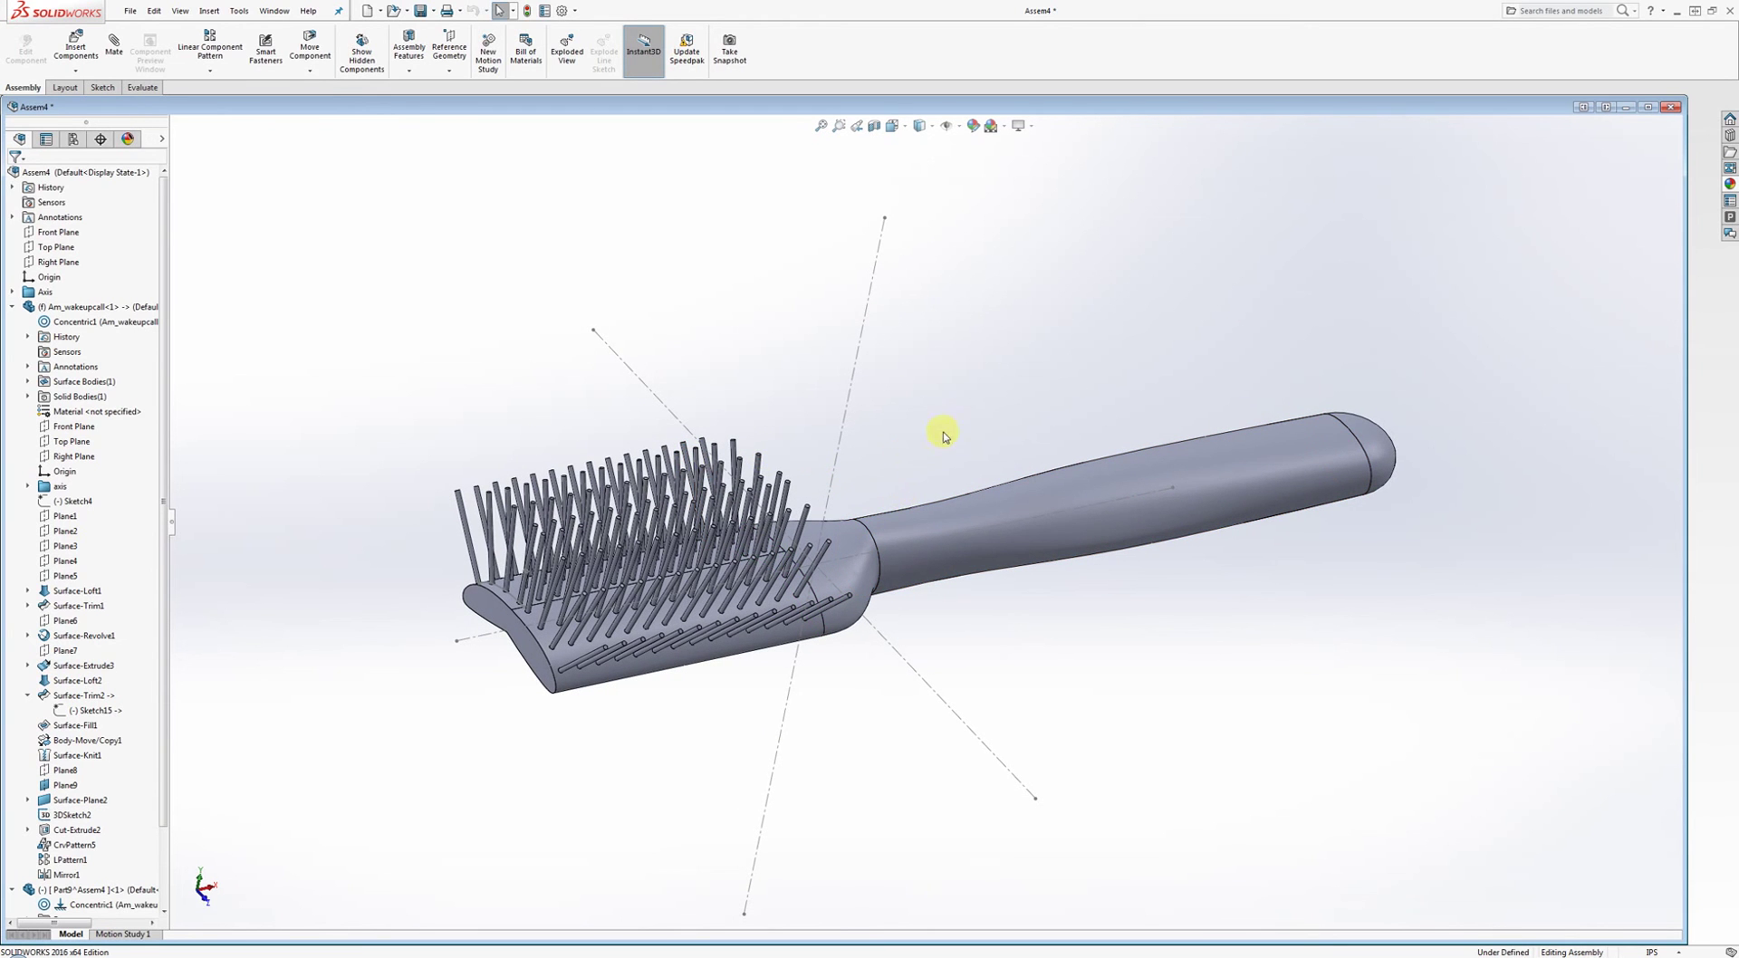
pyautogui.moveTo(943, 437)
pyautogui.mouseDown(button='middle')
pyautogui.moveTo(982, 473)
pyautogui.moveTo(912, 489)
pyautogui.moveTo(951, 438)
pyautogui.moveTo(1189, 355)
pyautogui.moveTo(990, 388)
pyautogui.moveTo(1029, 342)
pyautogui.moveTo(924, 498)
pyautogui.moveTo(909, 463)
pyautogui.moveTo(943, 396)
pyautogui.moveTo(928, 404)
pyautogui.mouseUp(button='middle')
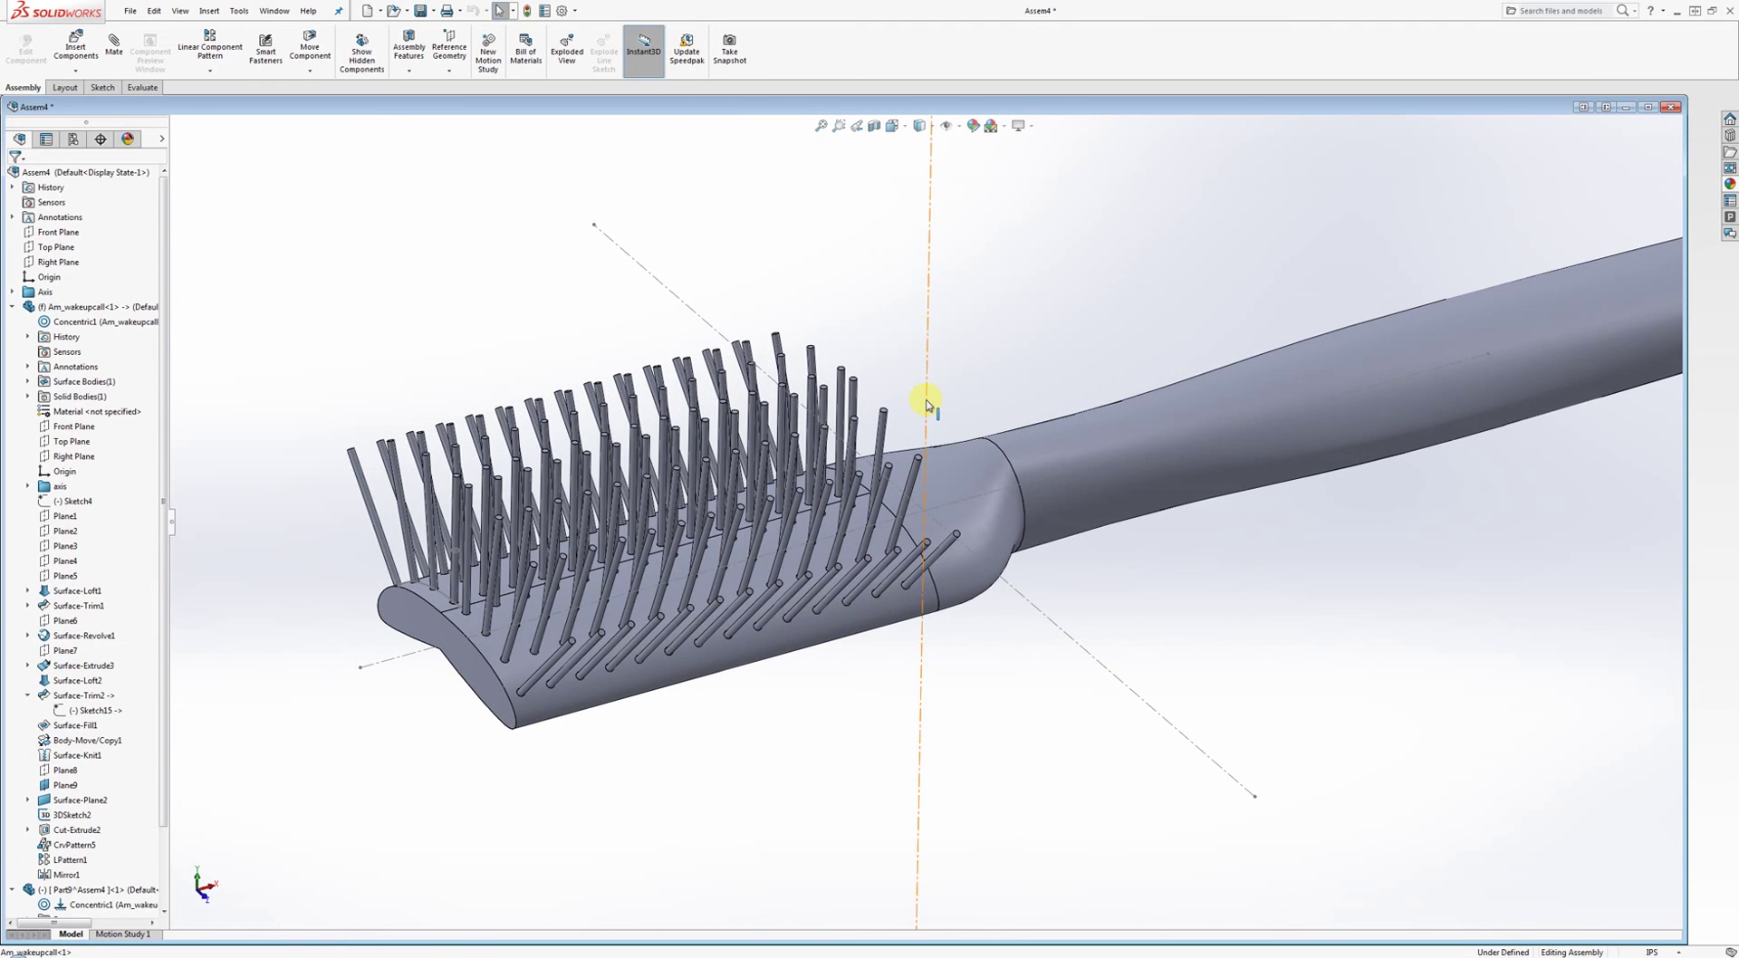
pyautogui.moveTo(562, 376); pyautogui.dragTo(525, 430, button='middle')
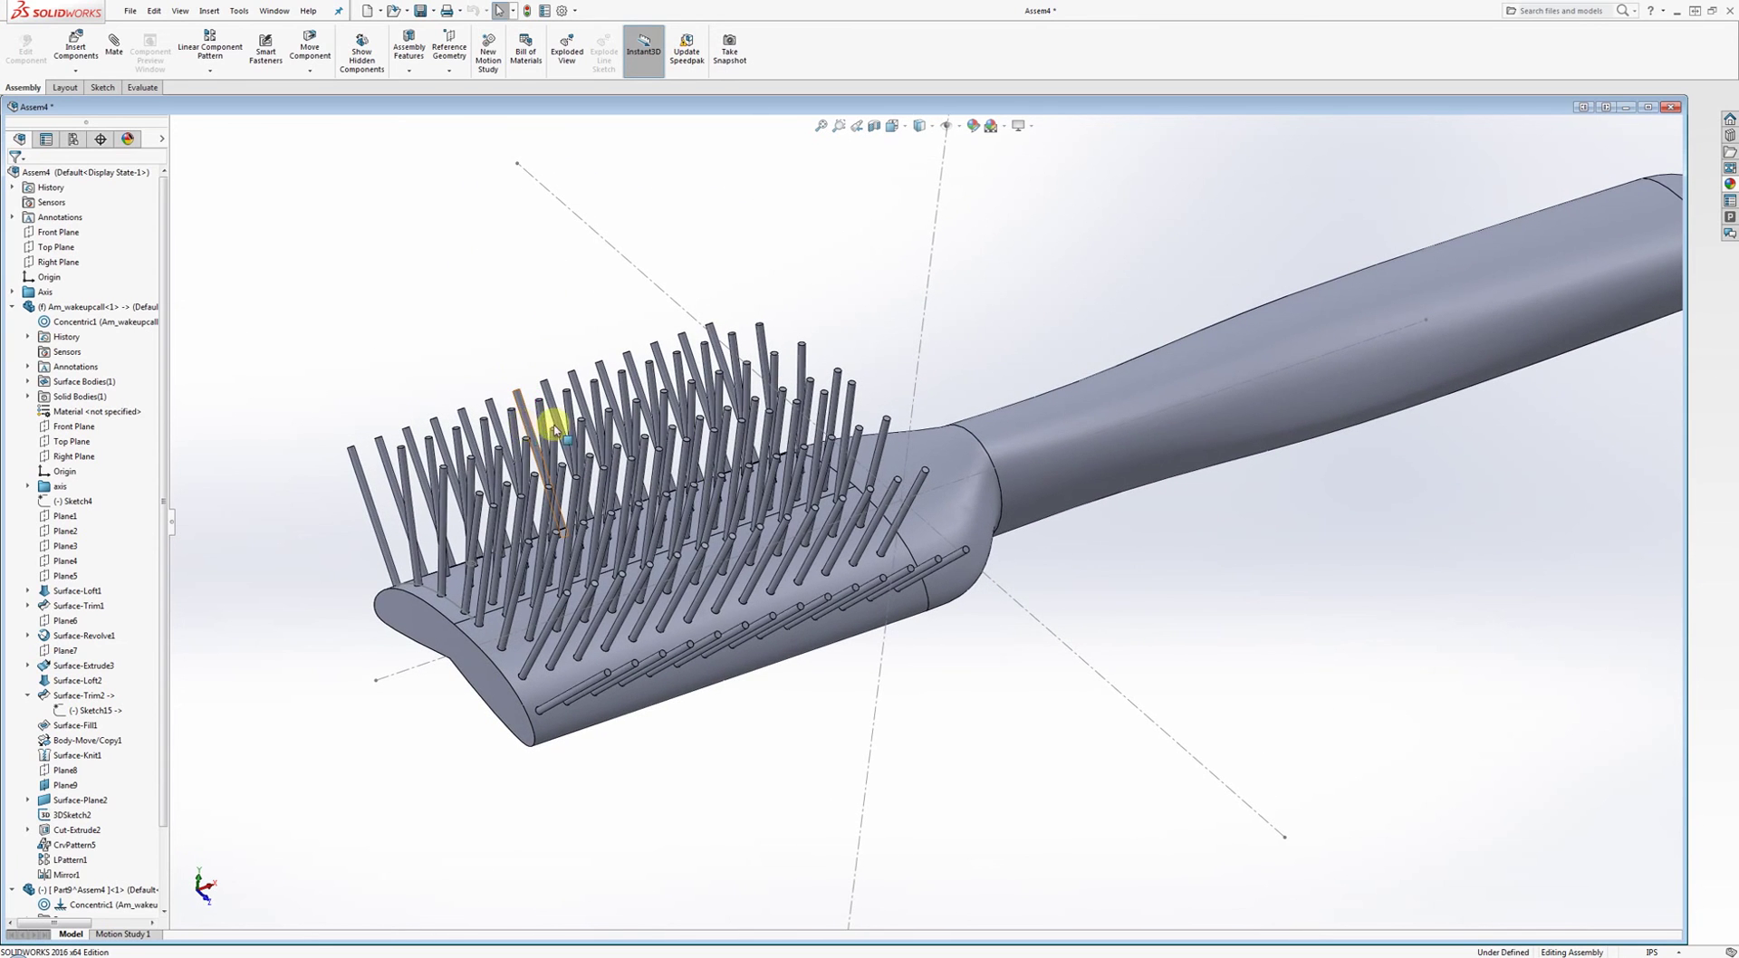
pyautogui.scroll(-2, 557, 429)
pyautogui.scroll(3, 715, 528)
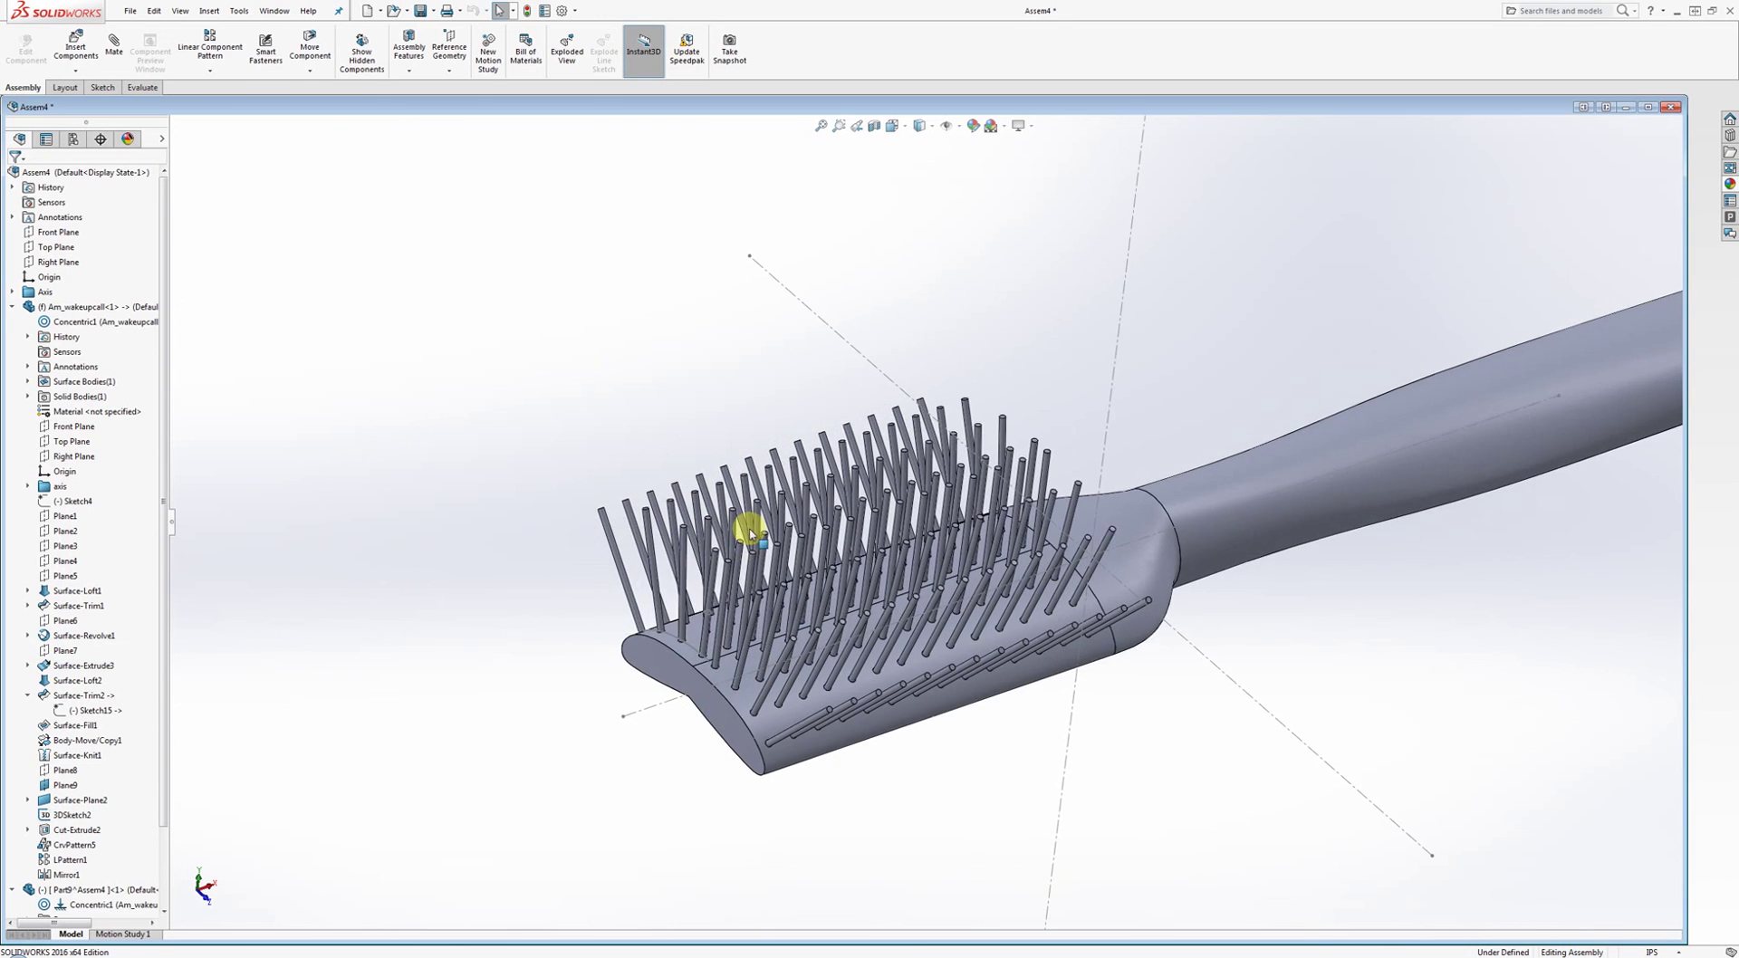
pyautogui.moveTo(750, 528)
pyautogui.mouseDown(button='middle')
pyautogui.moveTo(796, 396)
pyautogui.moveTo(827, 438)
pyautogui.moveTo(813, 497)
pyautogui.moveTo(734, 531)
pyautogui.moveTo(769, 574)
pyautogui.moveTo(823, 527)
pyautogui.moveTo(948, 342)
pyautogui.moveTo(731, 460)
pyautogui.moveTo(769, 369)
pyautogui.moveTo(722, 438)
pyautogui.mouseUp(button='middle')
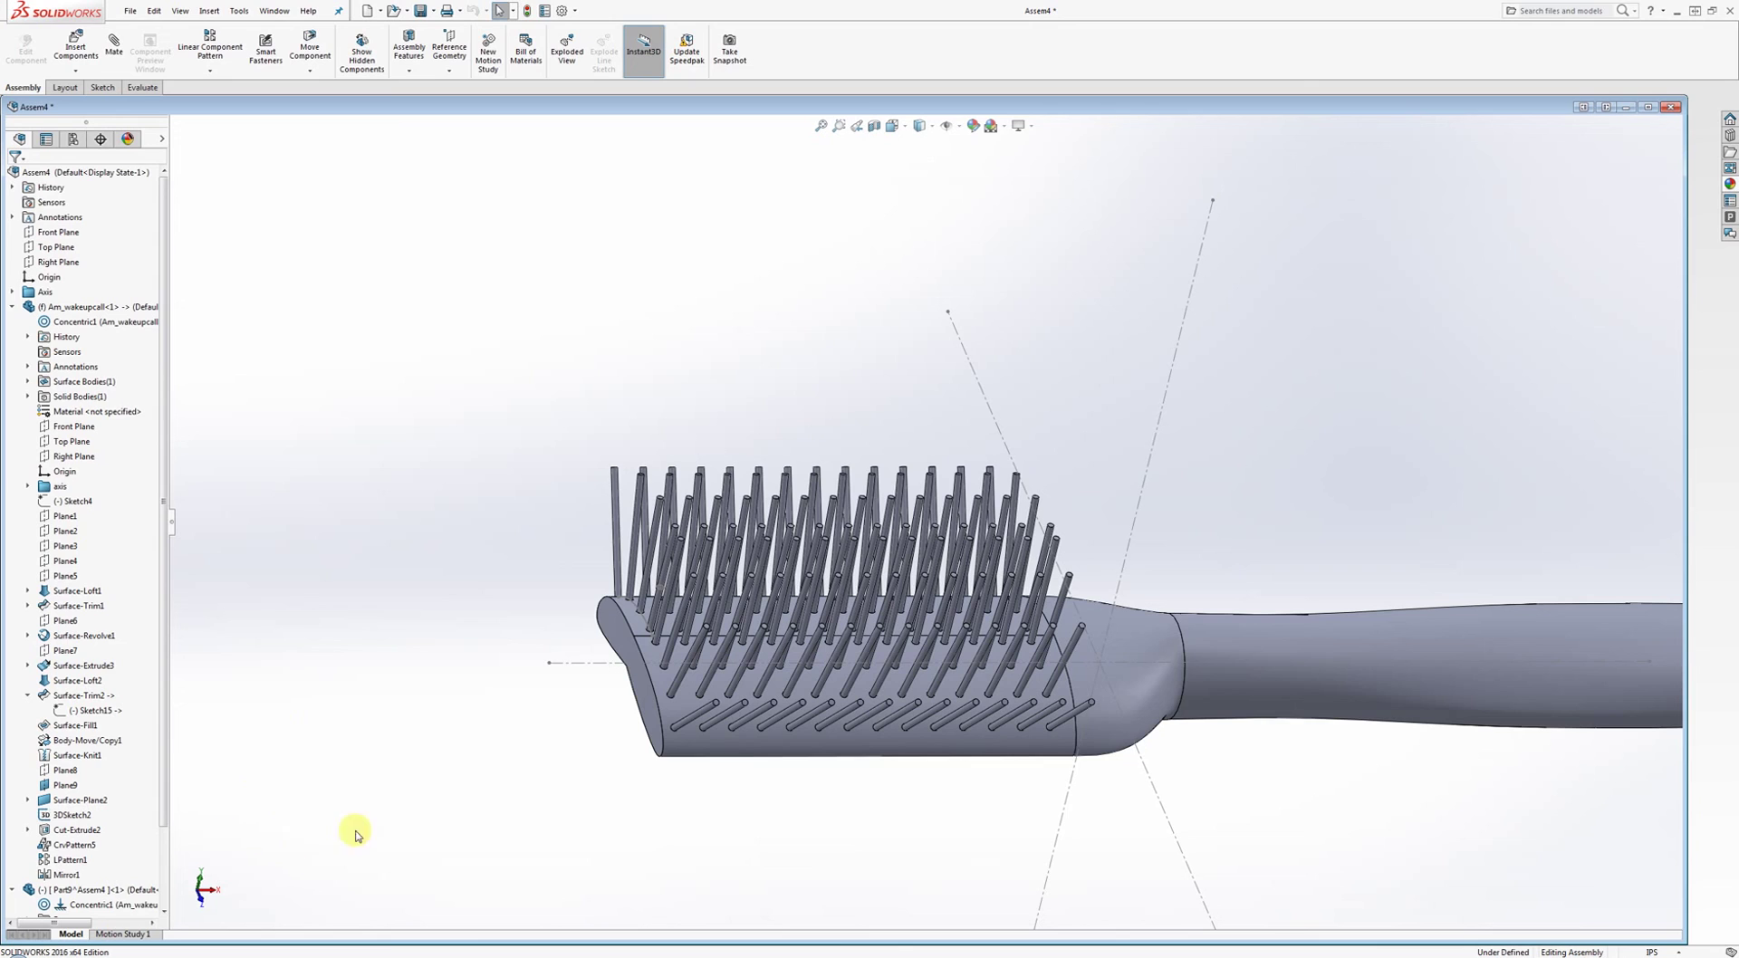
pyautogui.moveTo(1014, 953)
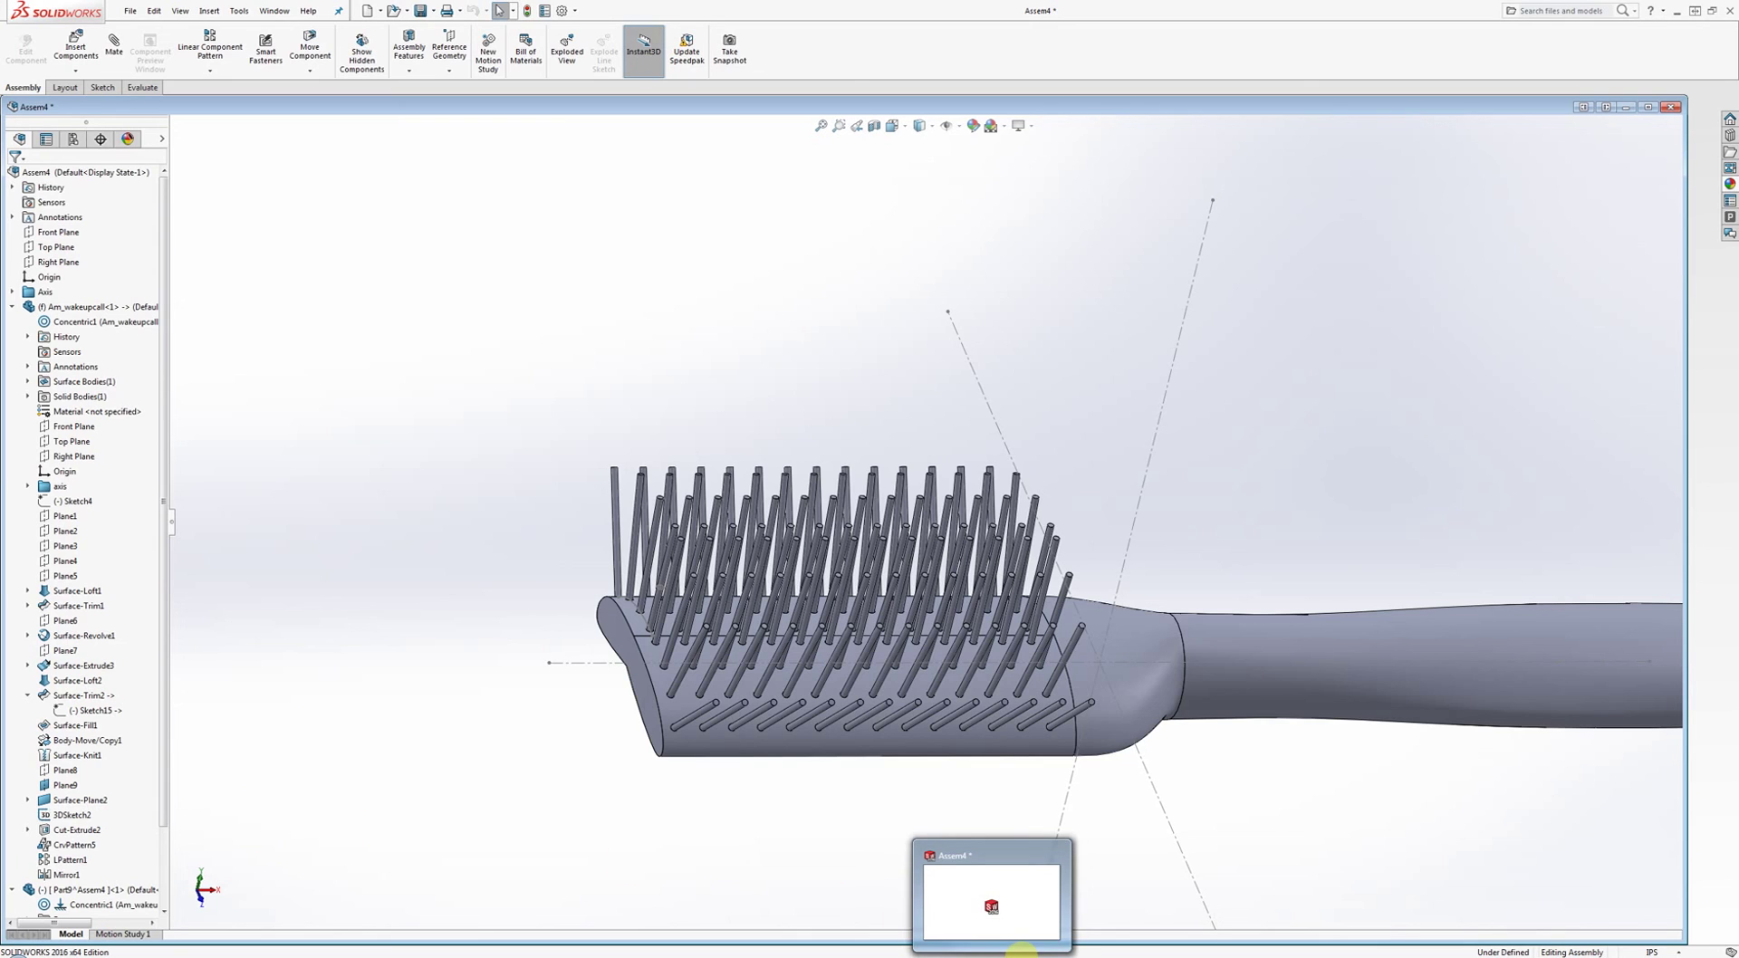